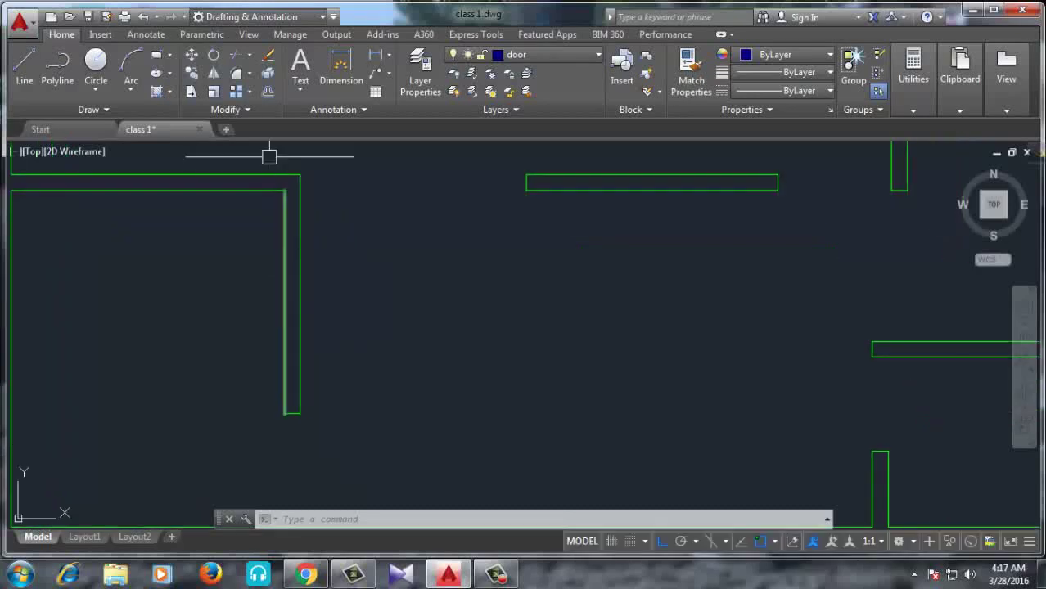
Step: Draw a stepped polyline on the door layer with segments 5, 2, 3.5, .5, 1.5 and 1.5
left_click(58, 66)
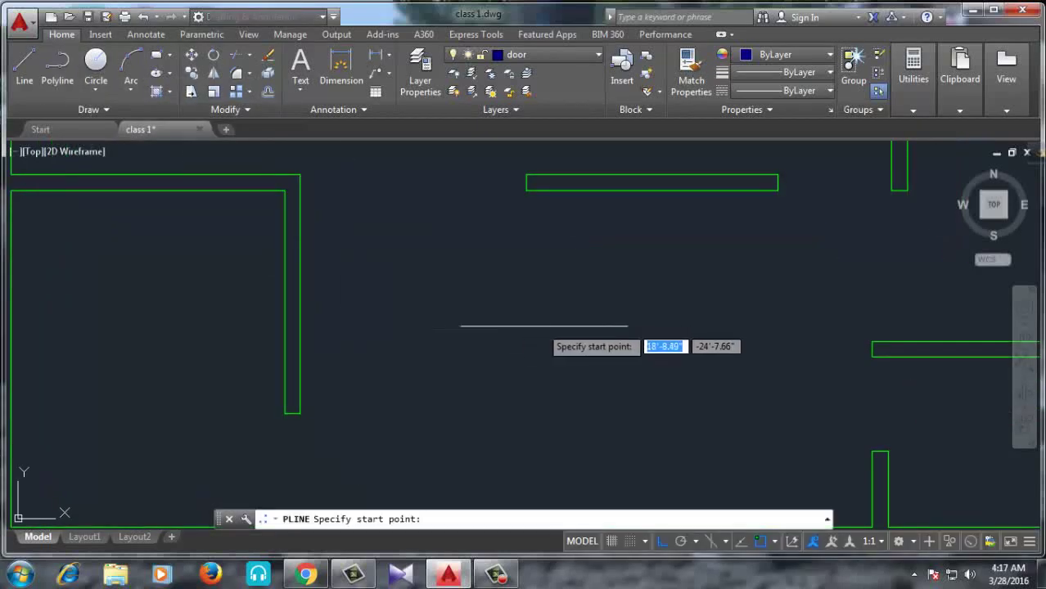
scroll(545, 325, "down", 4)
scroll(616, 320, "up", 4)
scroll(618, 321, "up", 2)
left_click(620, 365)
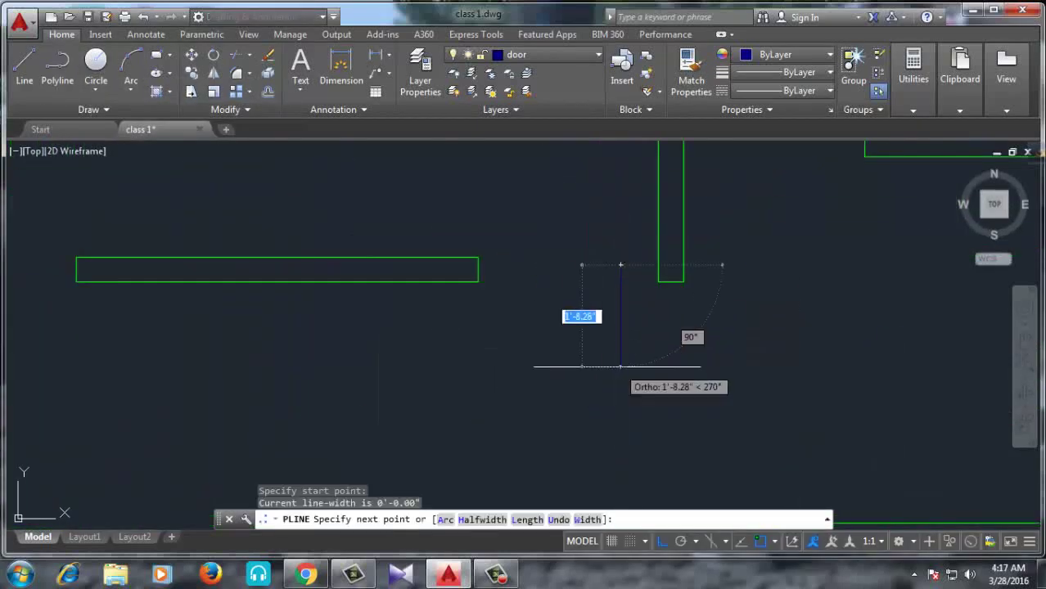
key("Return")
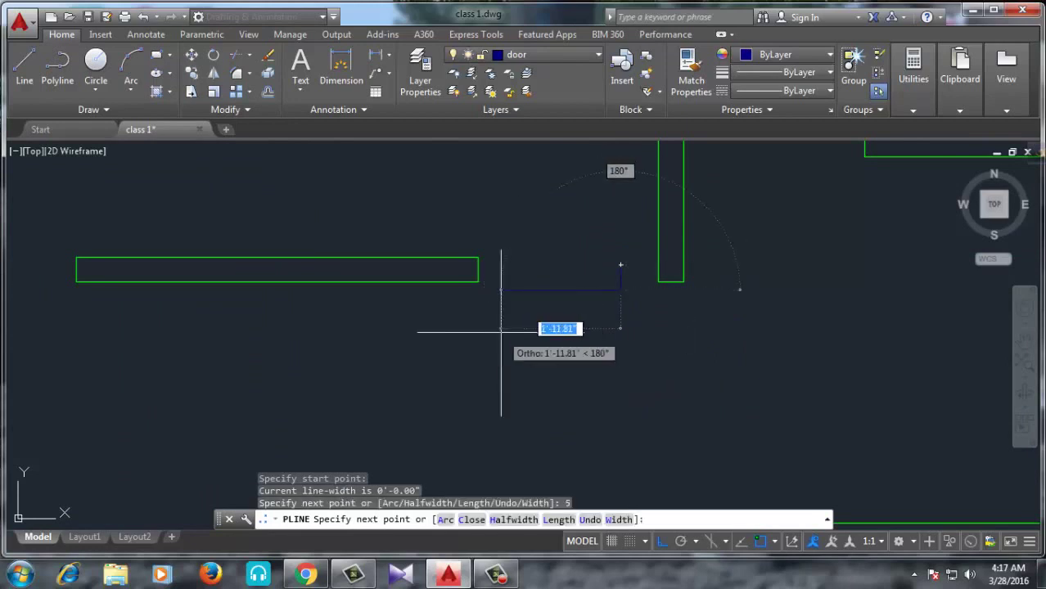
type("2")
key("Return")
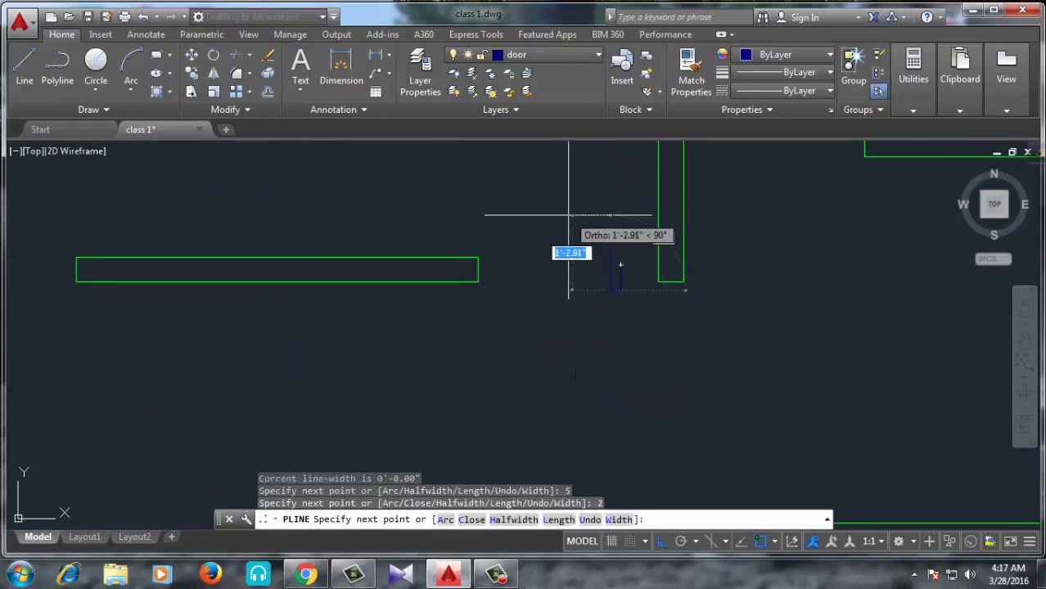
key("Return")
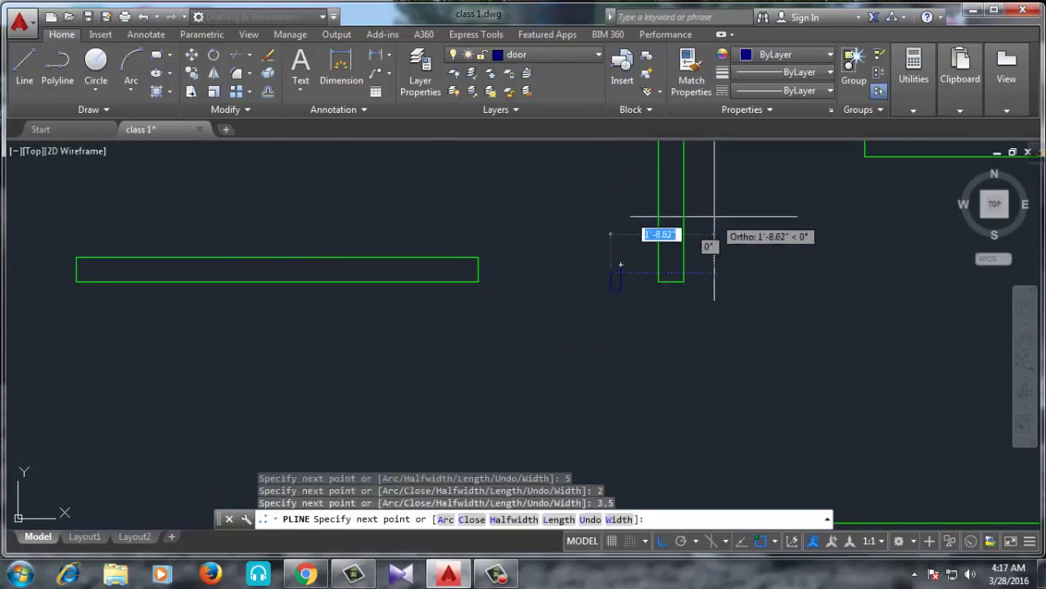
key("Return")
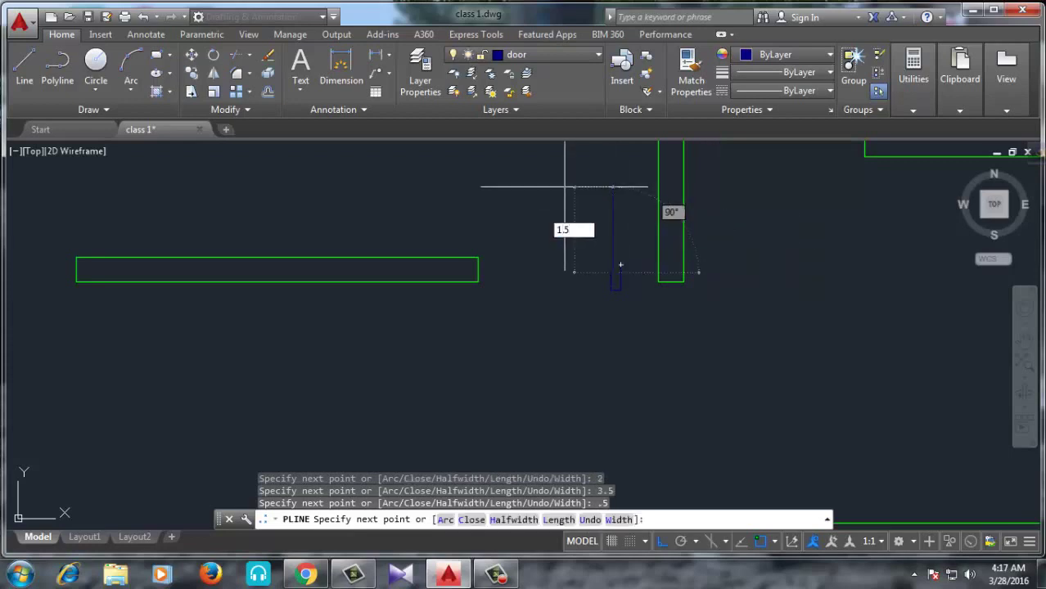
type("1.5")
key("Return")
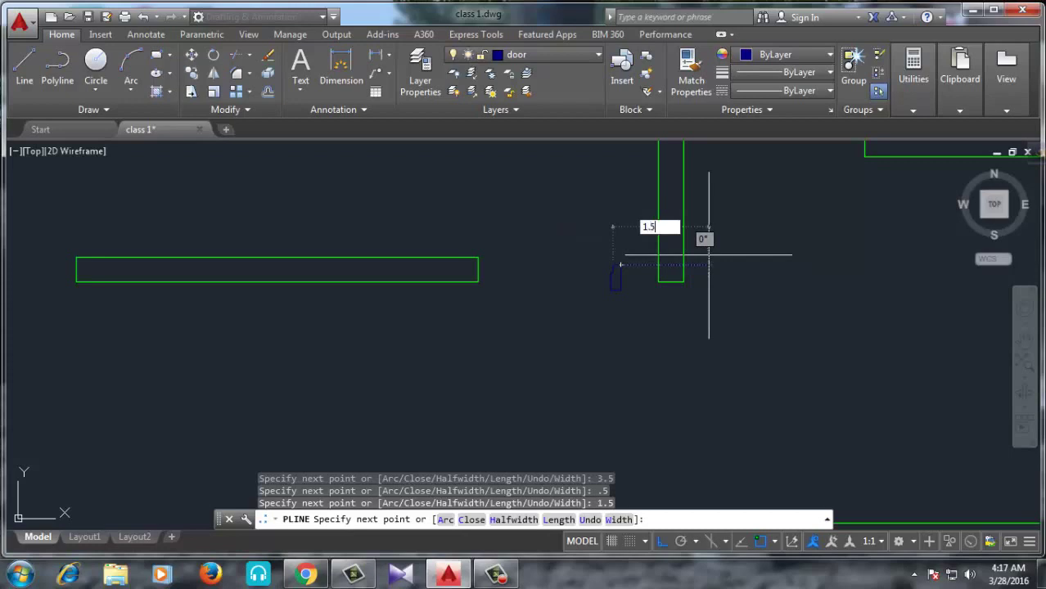
key("Return")
key("Return")
scroll(639, 265, "up", 3)
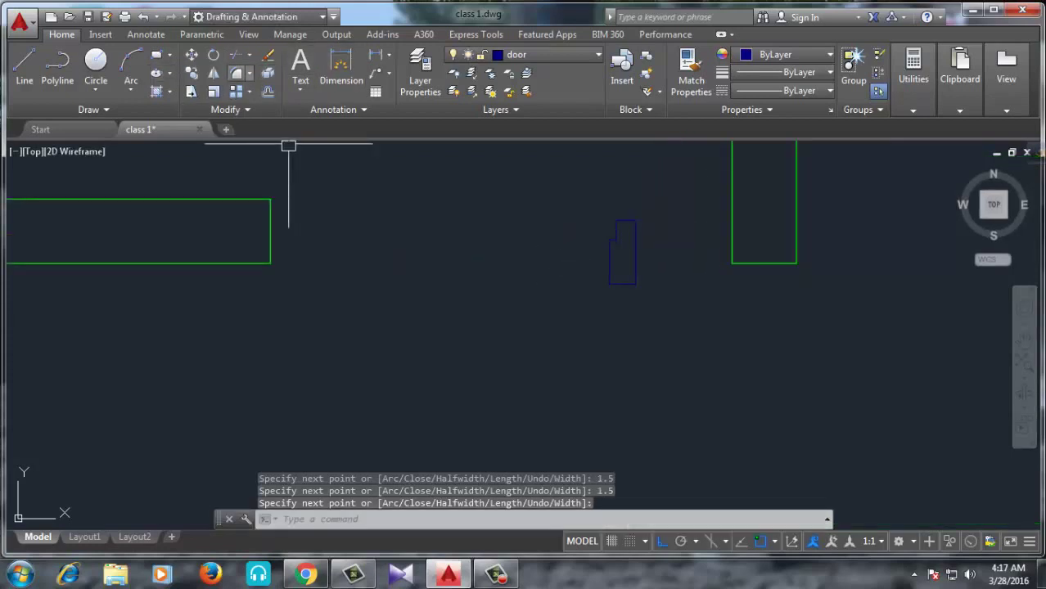
Step: Mirror the door-frame outline across a vertical axis, keeping the original
left_click(212, 72)
left_click(635, 238)
left_click(541, 276)
key("Return")
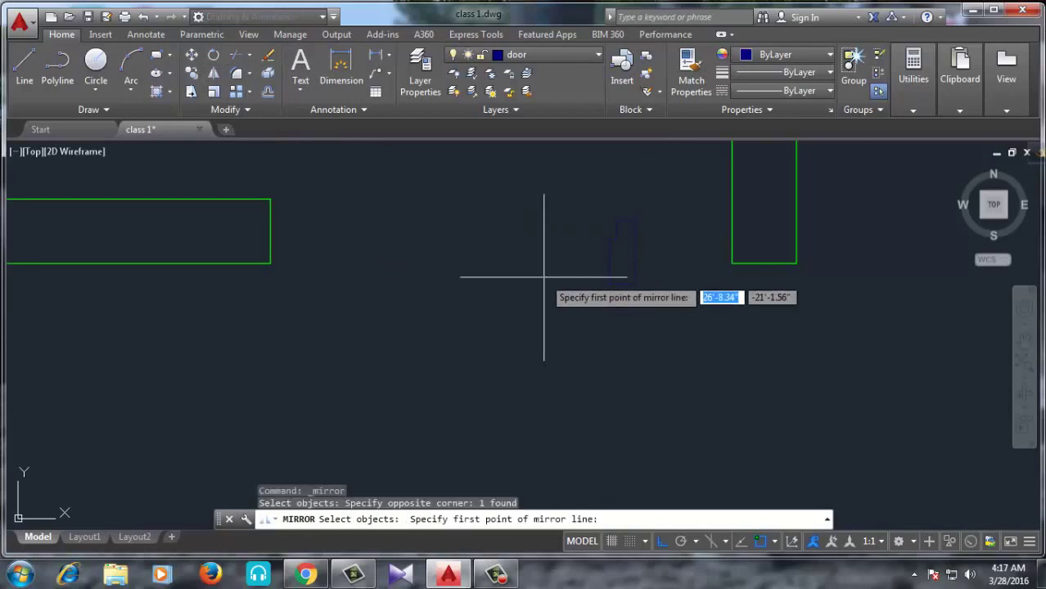
left_click(547, 278)
left_click(549, 209)
key("n")
key("Return")
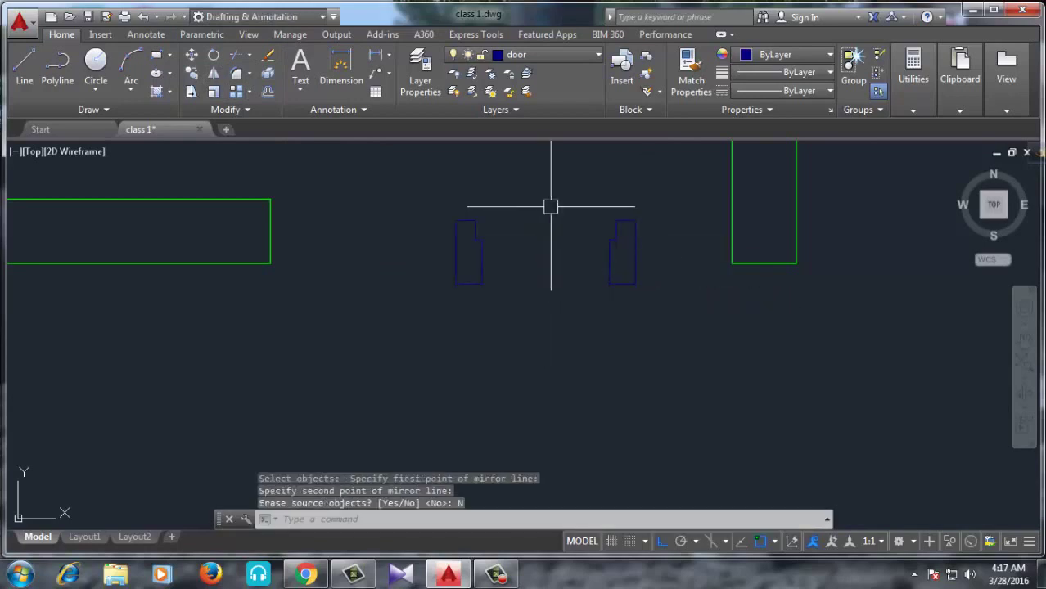
Step: Move the mirrored copy from its lower corner against the left wall's end
left_click(530, 187)
left_click(392, 327)
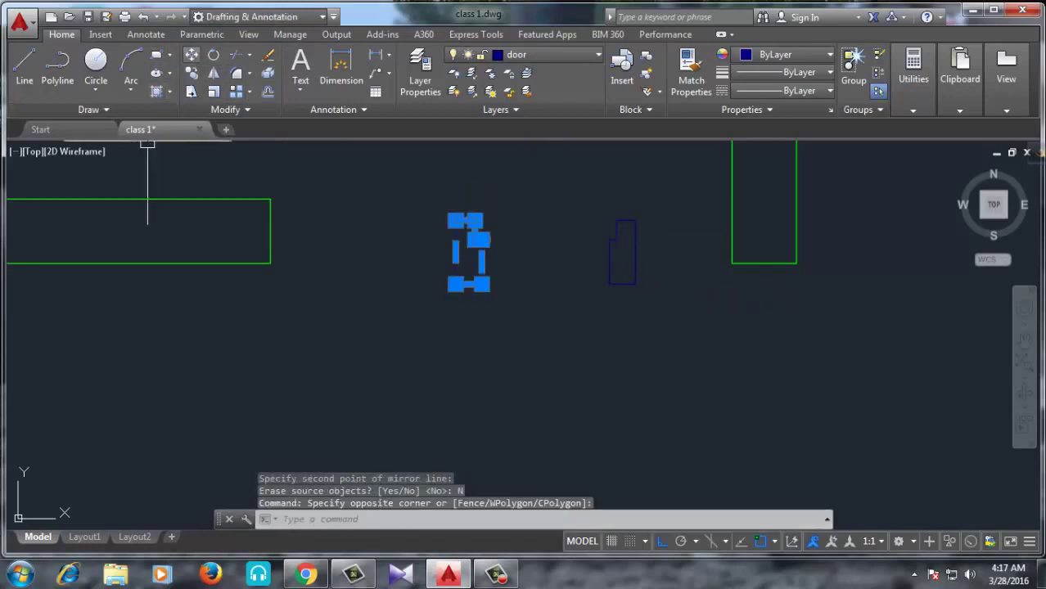
left_click(191, 54)
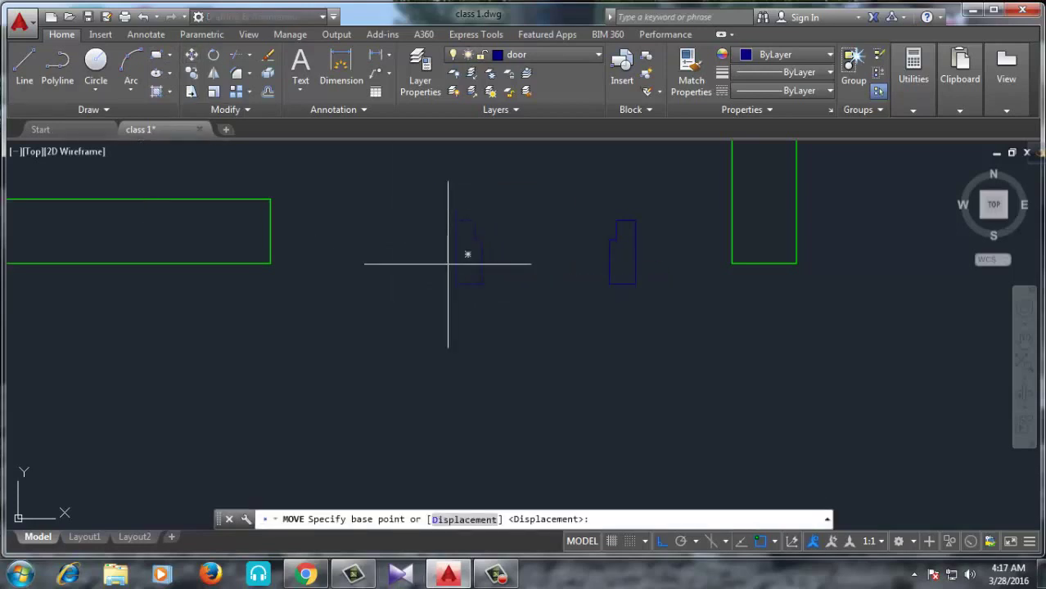
left_click(455, 284)
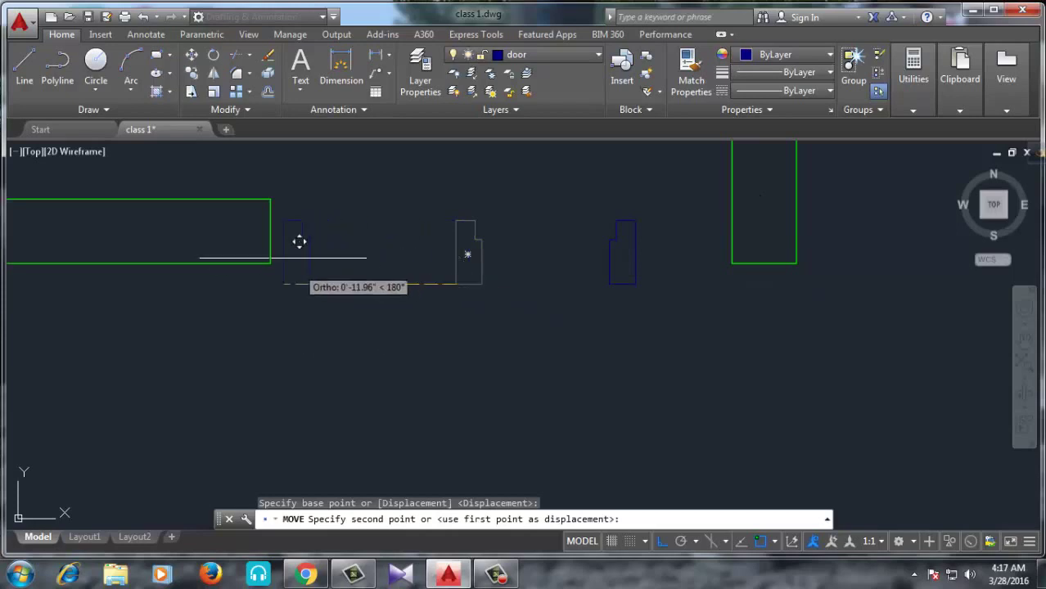
left_click(273, 261)
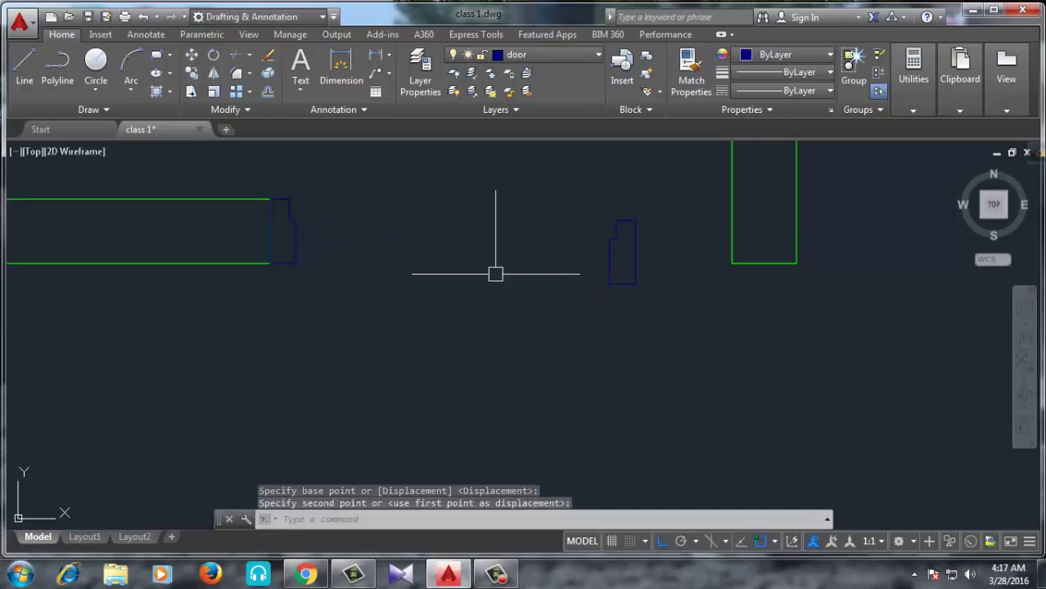
Step: Move the original outline against the right wall's end with M
left_click(651, 204)
left_click(578, 298)
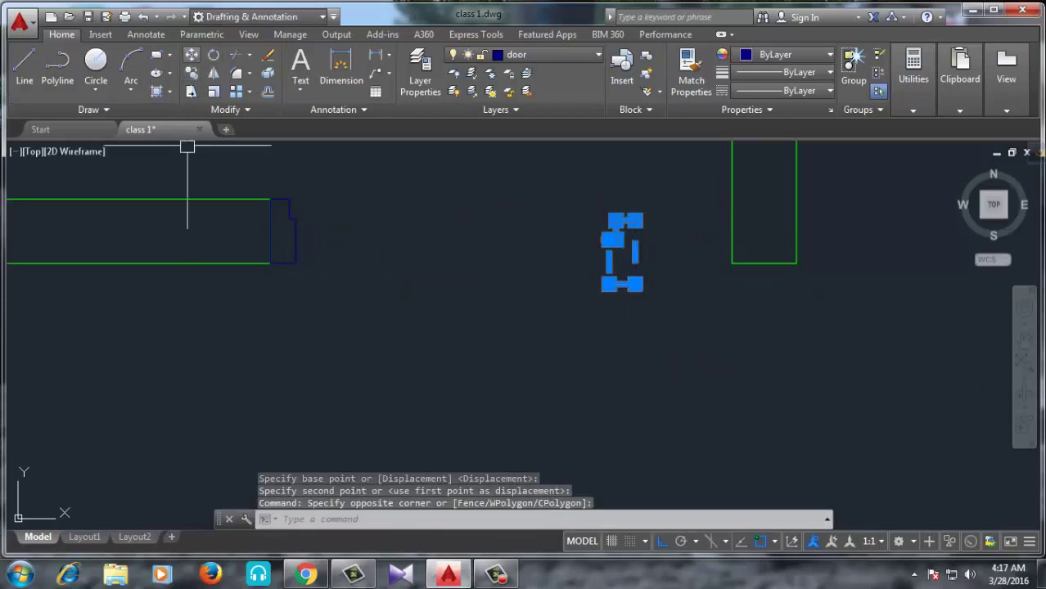
type("m")
key("Return")
left_click(635, 283)
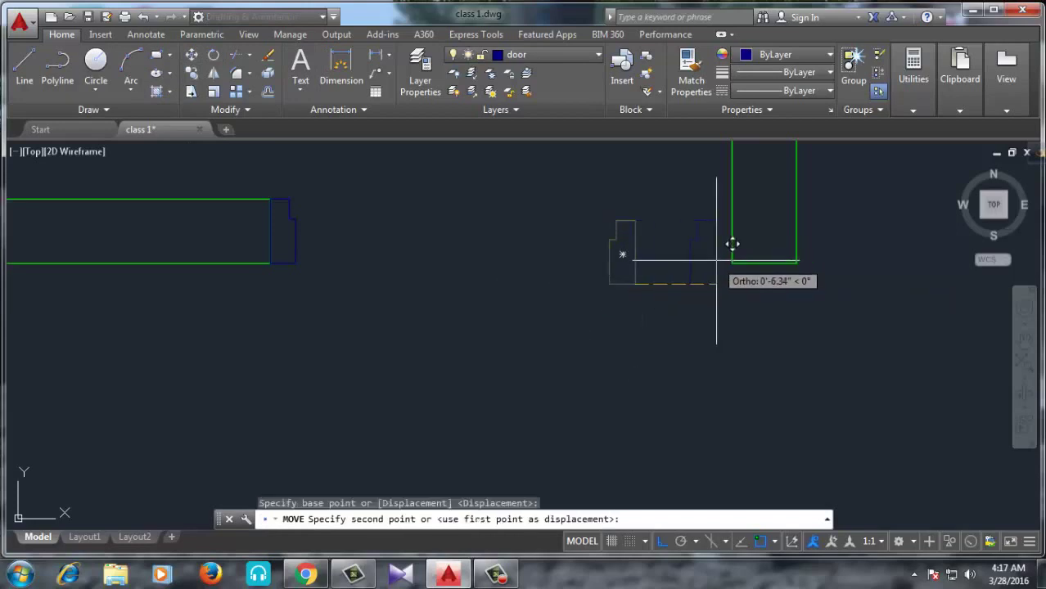
left_click(747, 246)
scroll(570, 292, "down", 1)
scroll(332, 294, "up", 2)
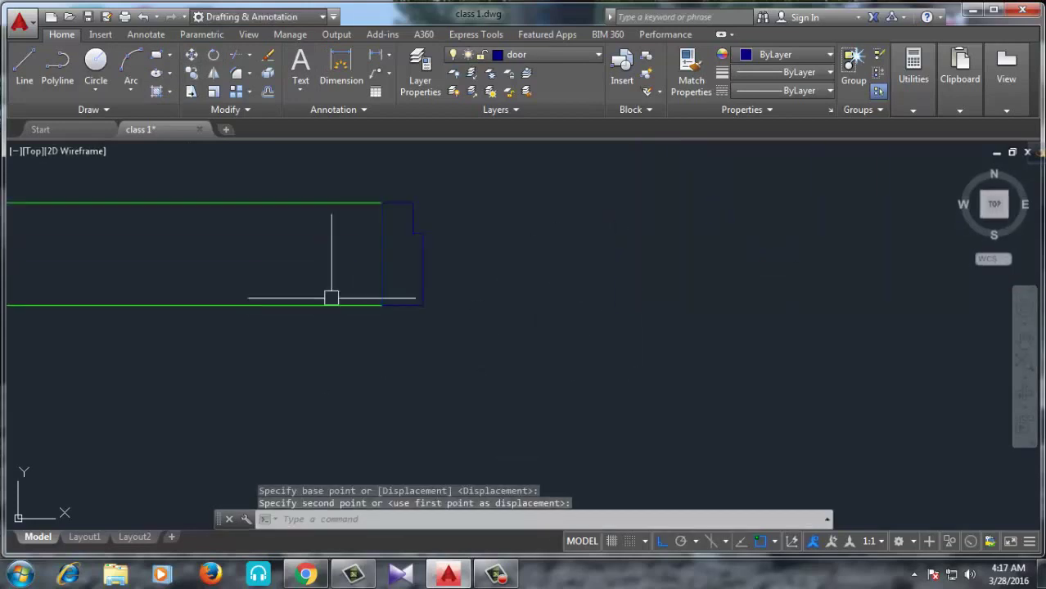
scroll(414, 306, "up", 3)
middle_click_drag(413, 305, 422, 452)
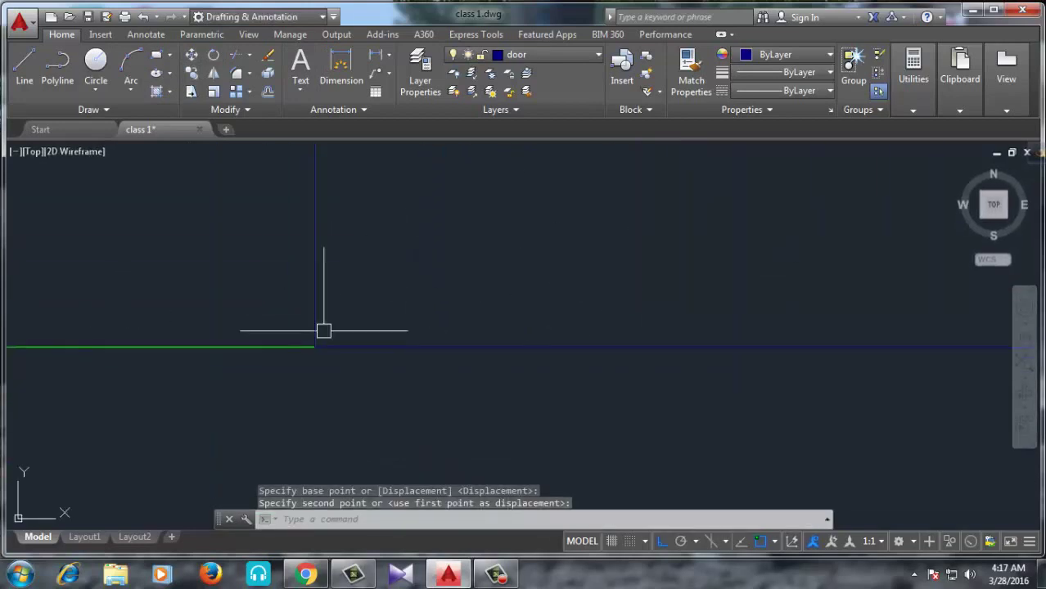
scroll(362, 378, "up", 2)
scroll(336, 368, "down", 2)
scroll(273, 390, "down", 3)
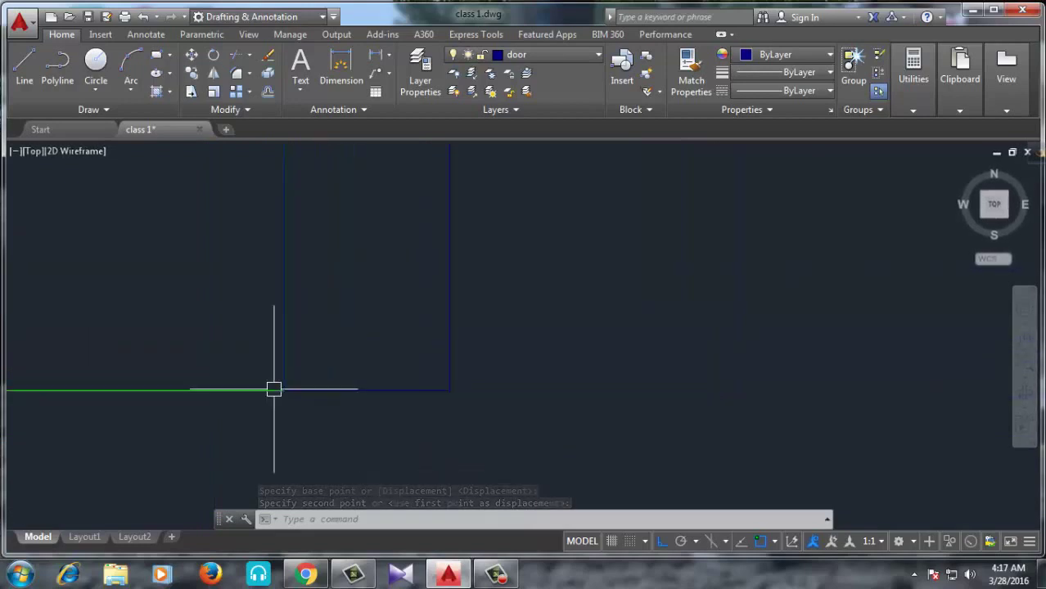
scroll(273, 390, "down", 2)
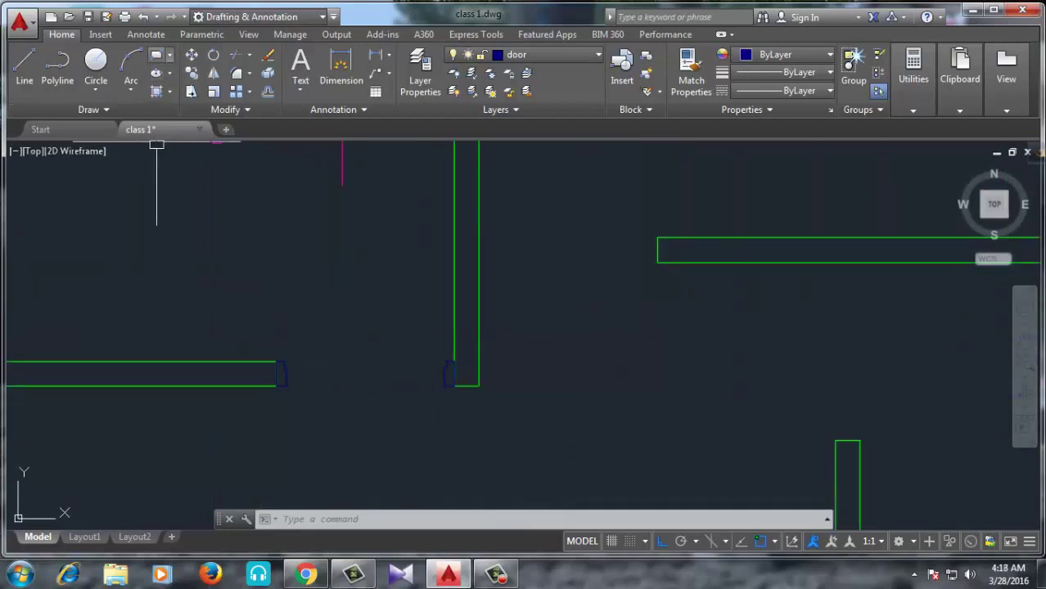
Step: Draw a 1.5 by 2'-9 rectangle door leaf starting at the frame
left_click(156, 54)
scroll(433, 360, "up", 3)
left_click(436, 354)
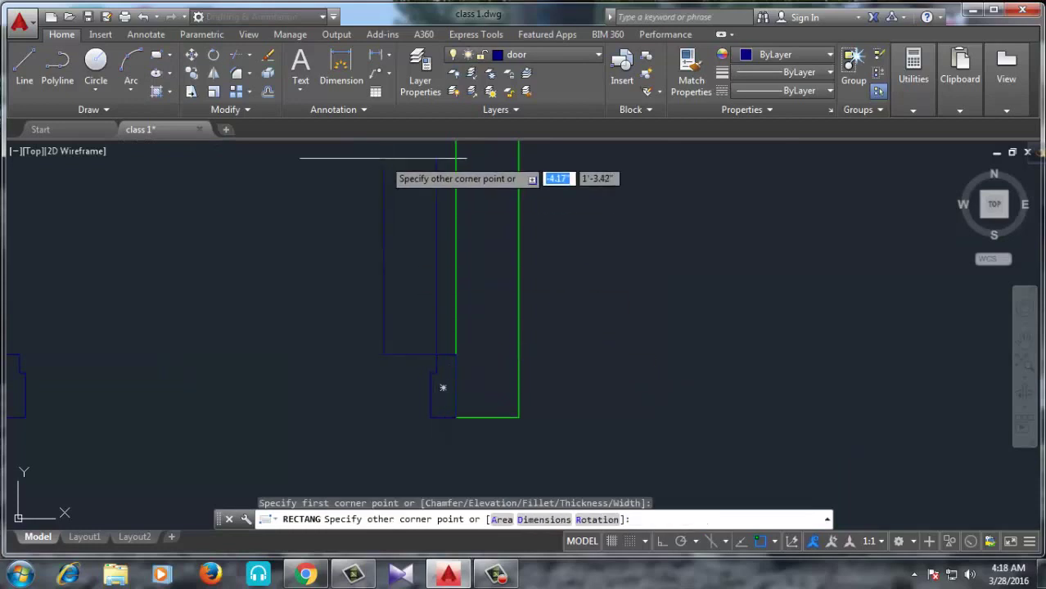
right_click(384, 158)
left_click(433, 259)
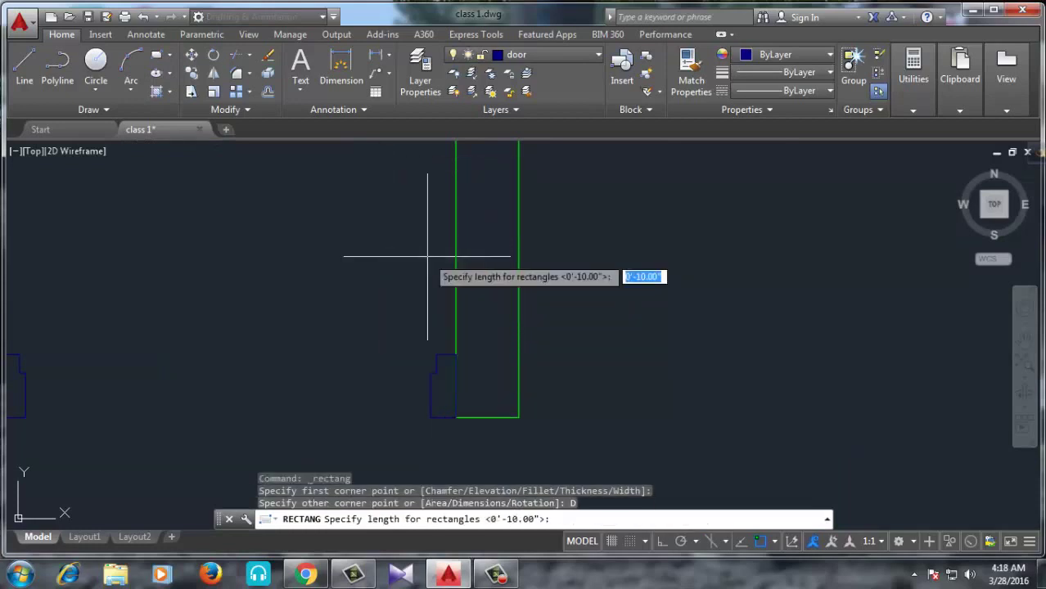
key("Return")
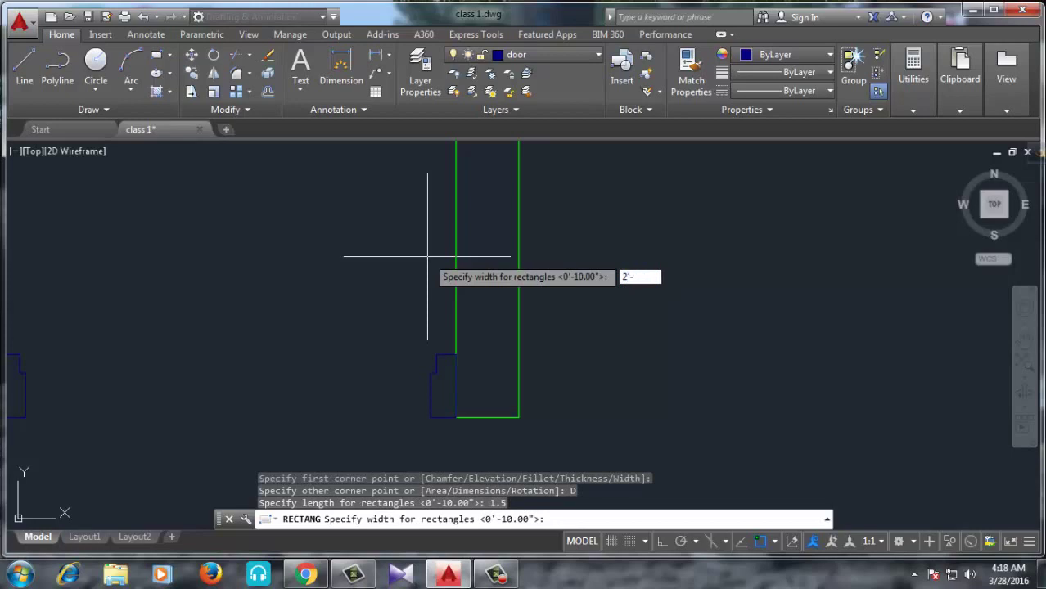
key("Return")
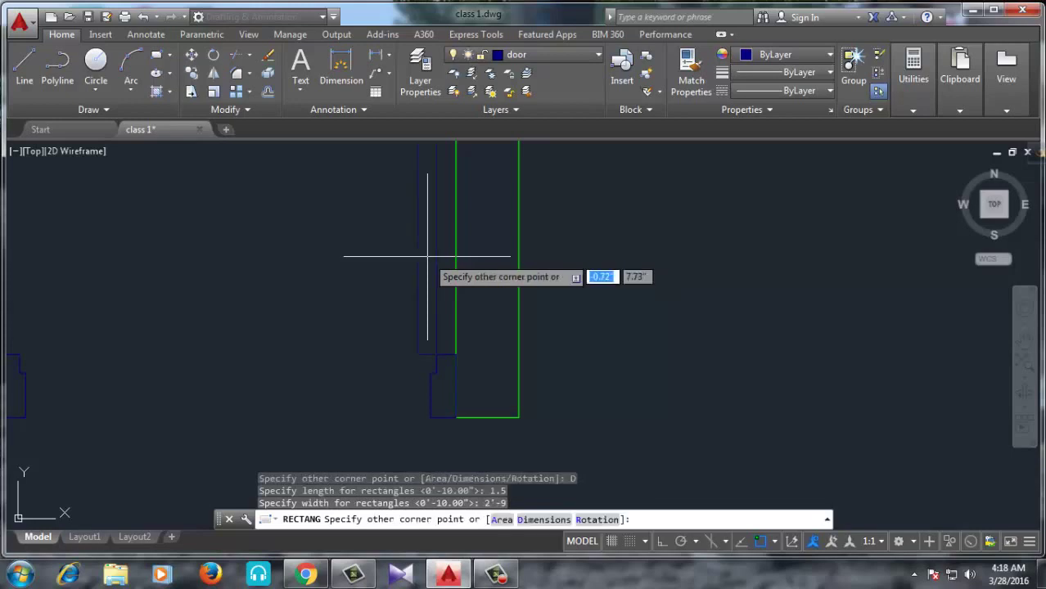
left_click(427, 256)
middle_click_drag(535, 348, 662, 429)
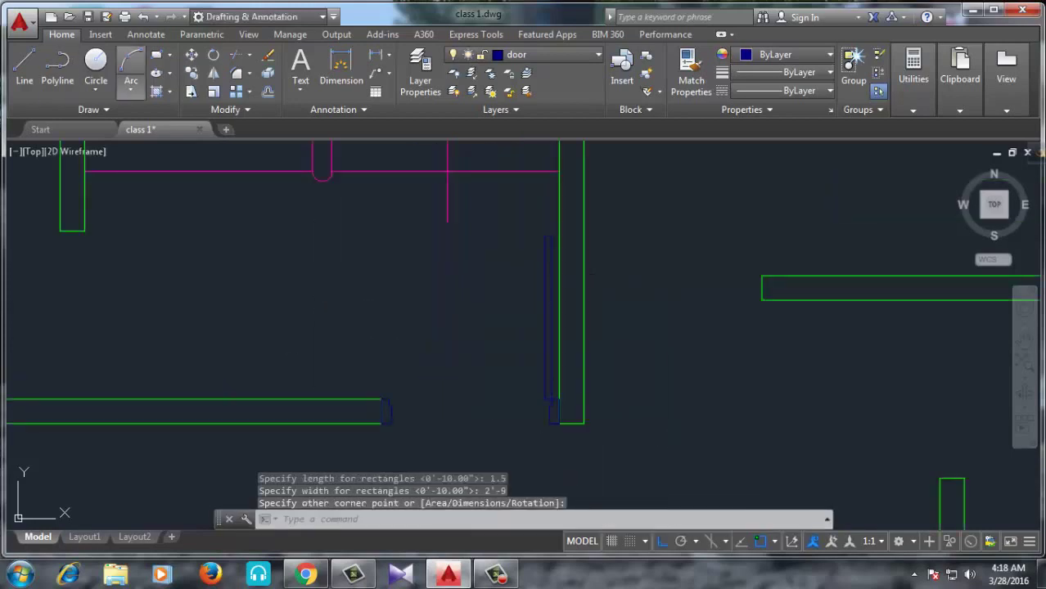
Step: Draw the 90° swing arc centered on the hinge corner, starting at the leaf's tip
left_click(131, 66)
type("c")
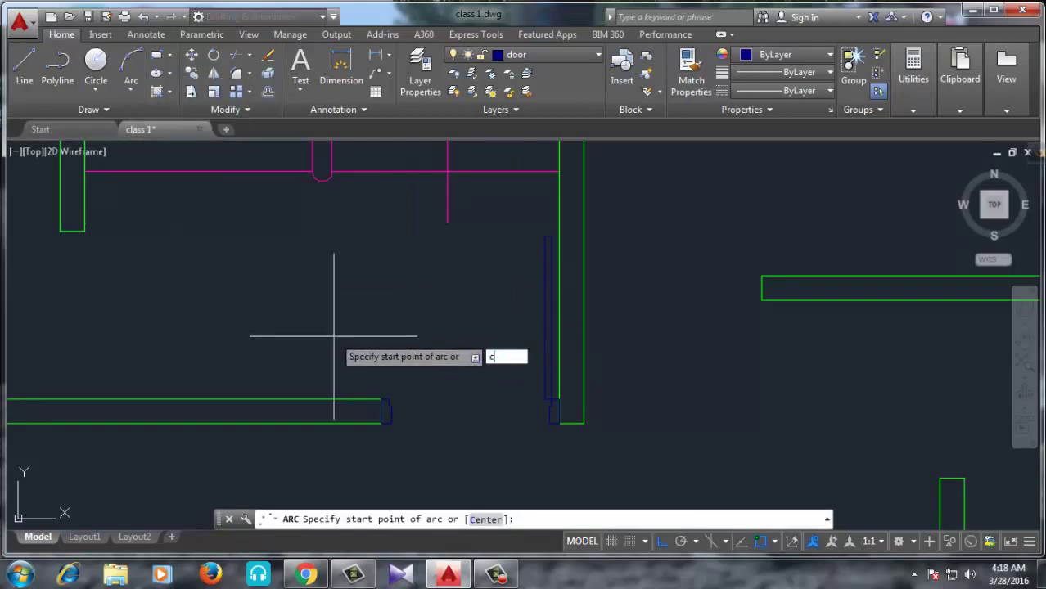
key("Return")
scroll(548, 405, "up", 3)
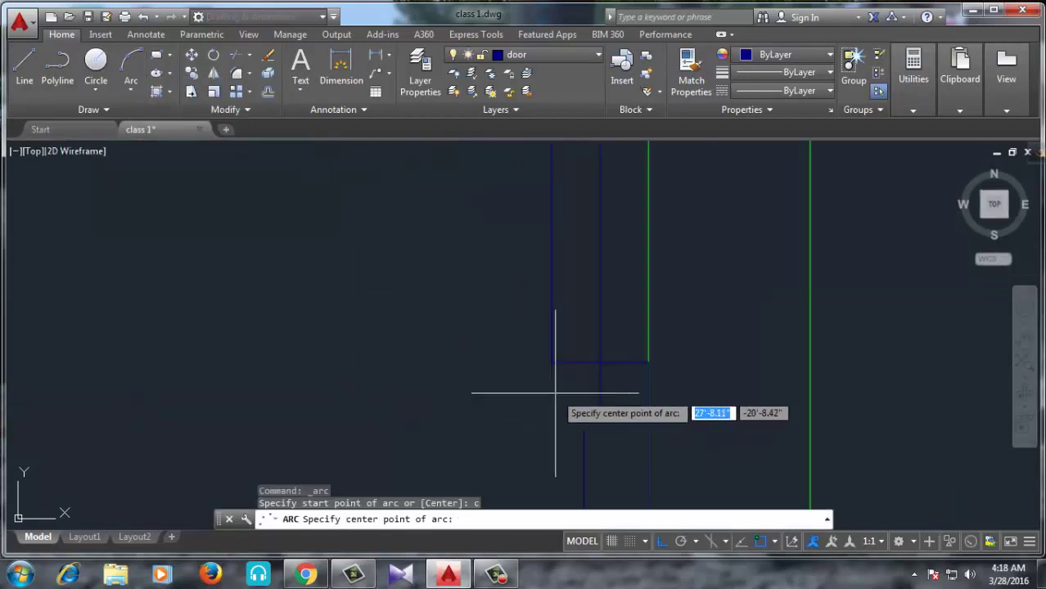
left_click(599, 361)
scroll(558, 448, "down", 4)
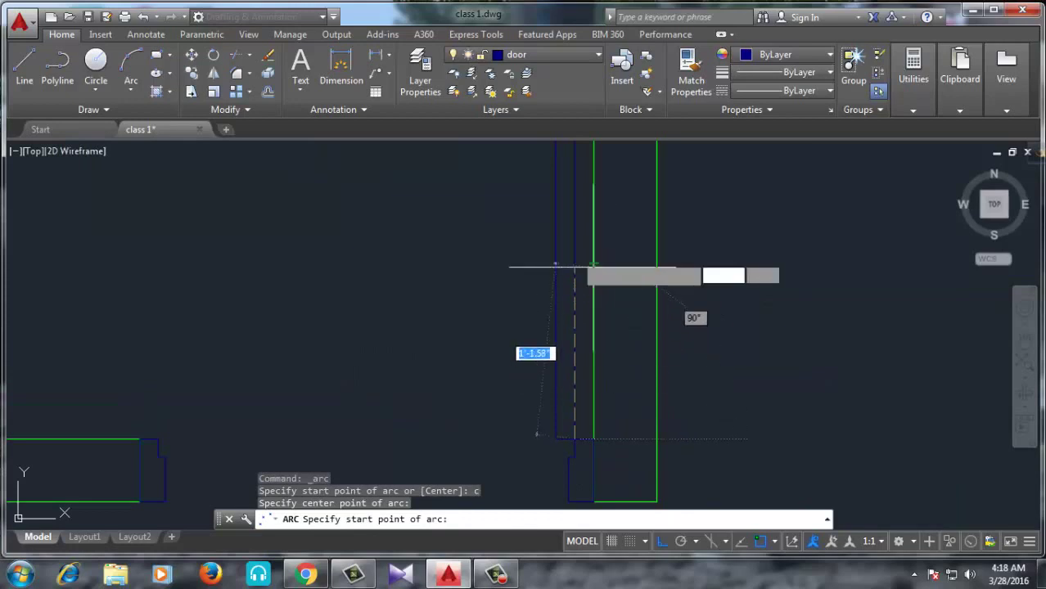
scroll(548, 270, "up", 1)
scroll(541, 303, "down", 1)
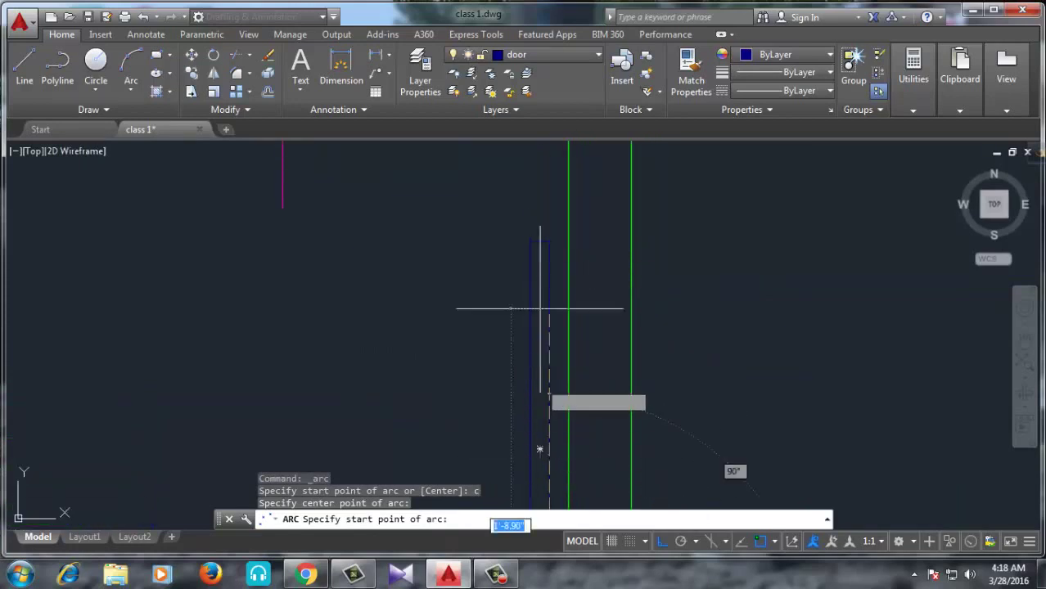
left_click(549, 241)
scroll(491, 245, "down", 3)
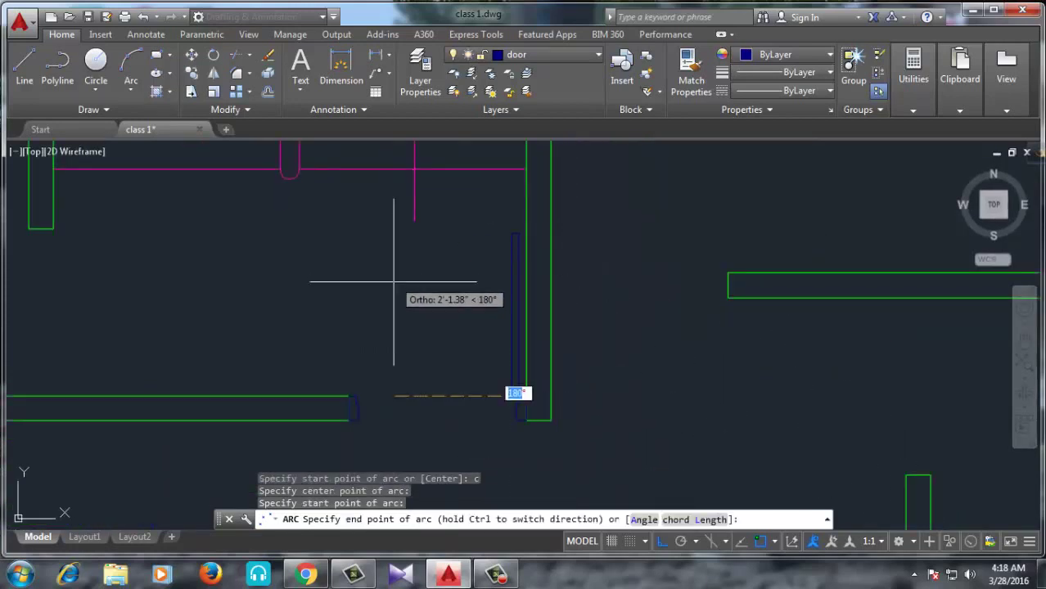
type("a")
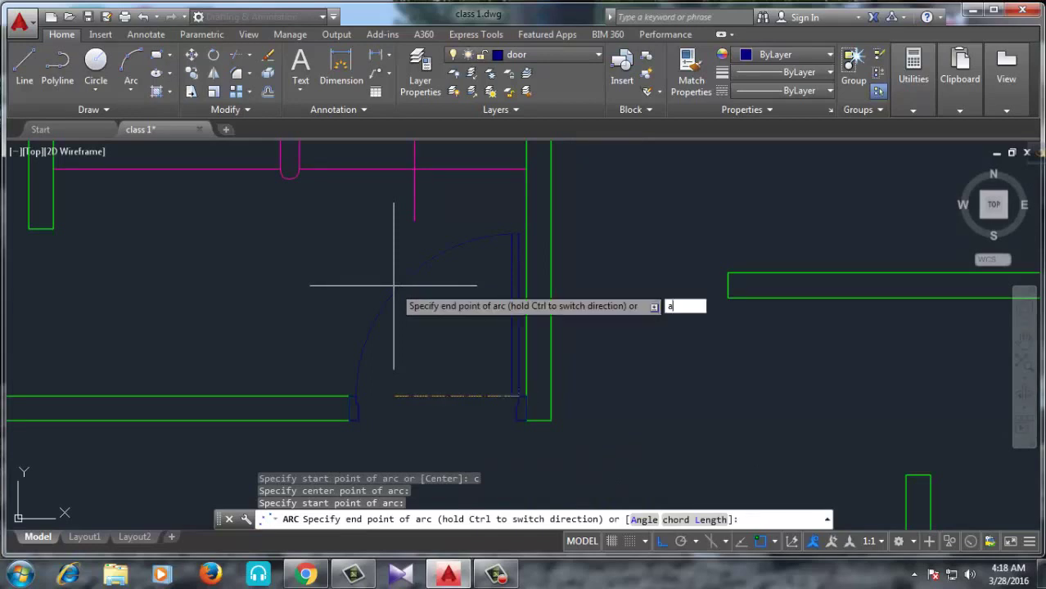
key("Return")
type("90")
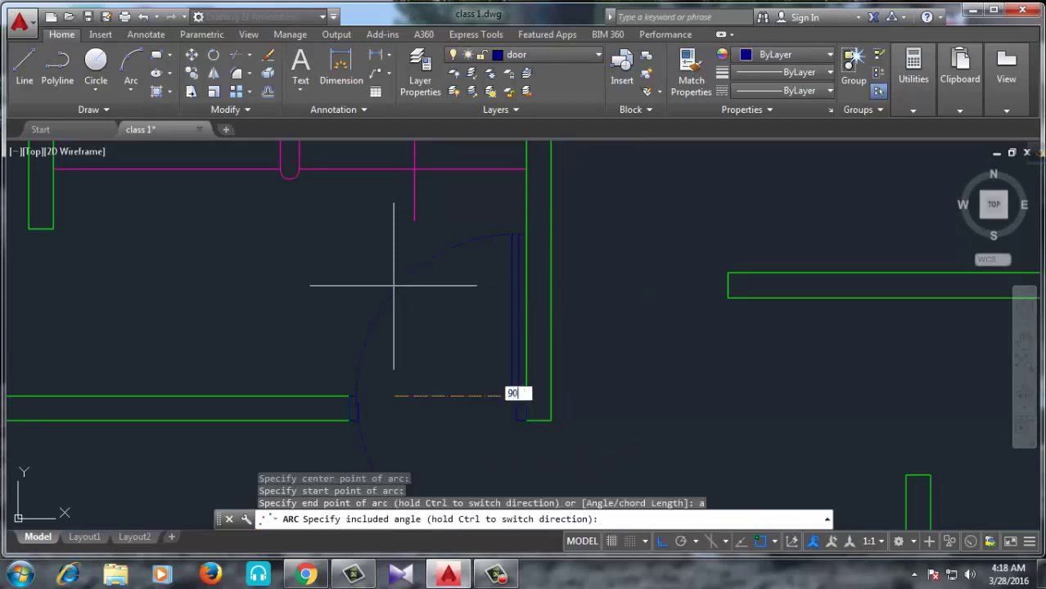
key("Return")
scroll(393, 285, "down", 3)
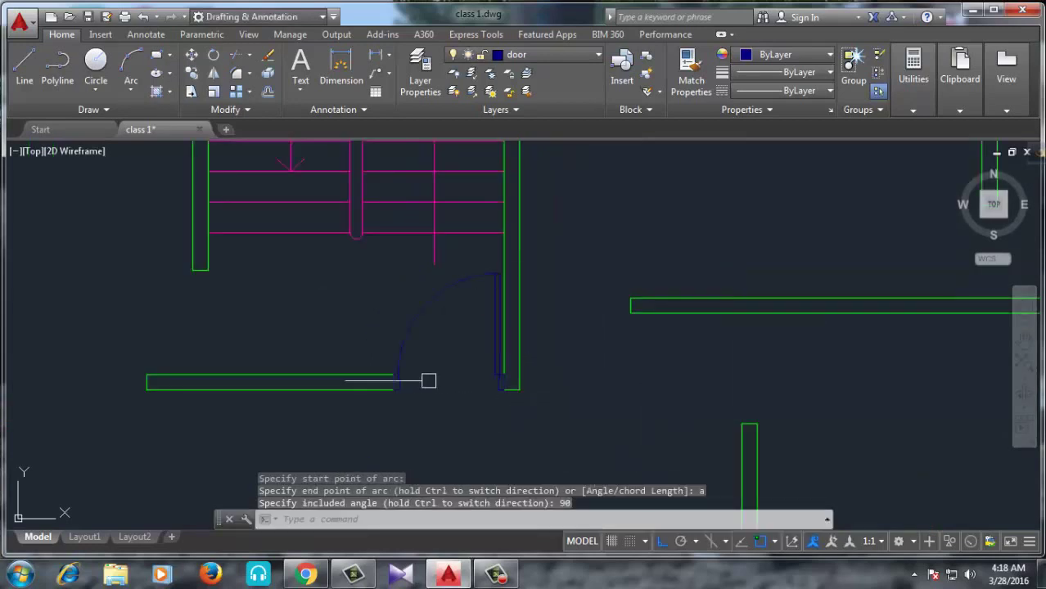
scroll(630, 375, "down", 1)
Step: Window-select the door leaf and its swing arc
scroll(630, 297, "up", 1)
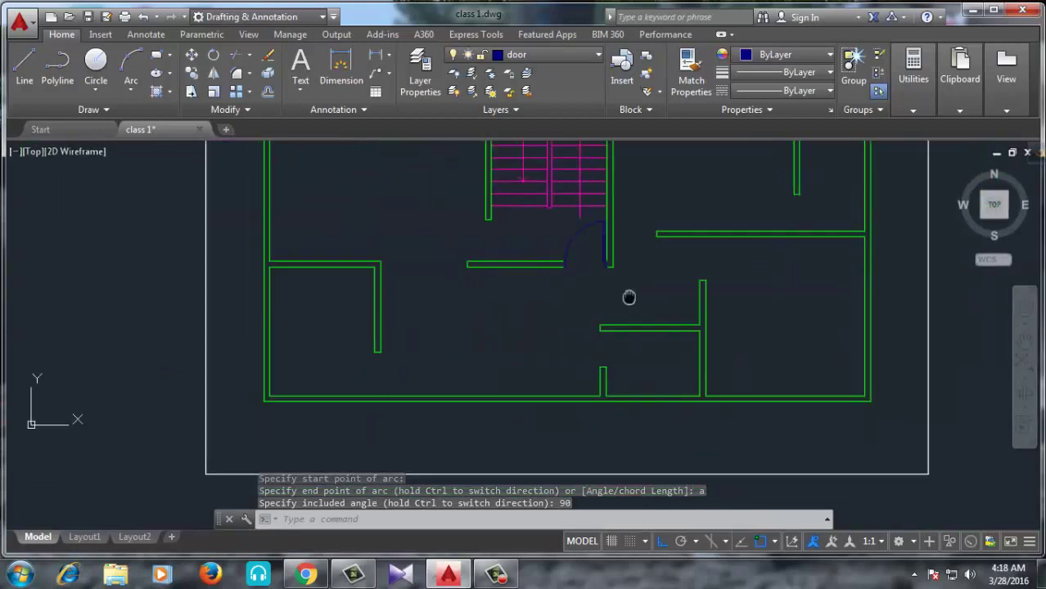
scroll(571, 376, "up", 1)
scroll(545, 325, "up", 2)
scroll(545, 326, "up", 2)
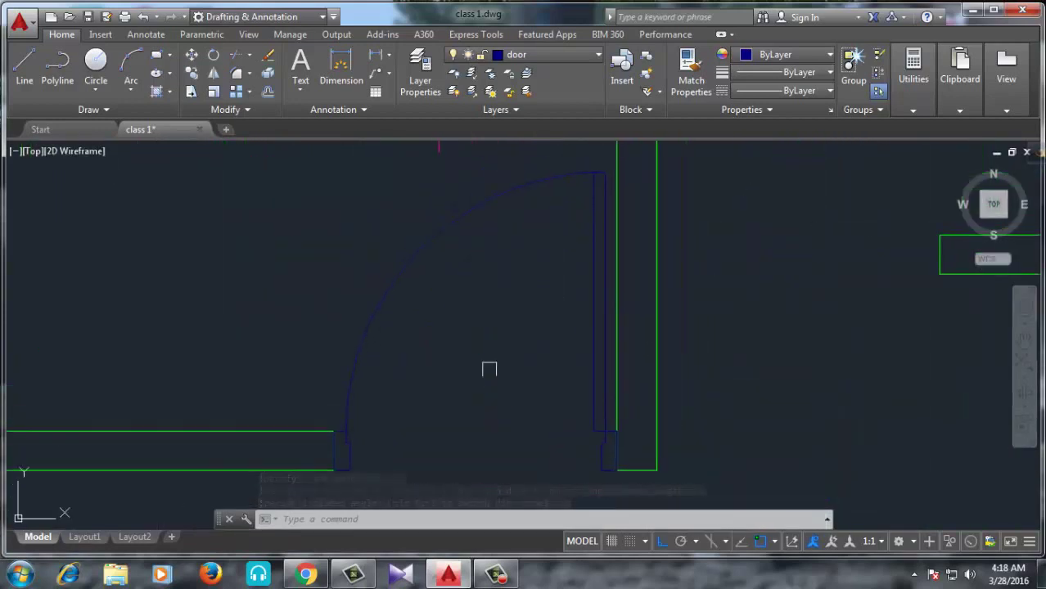
scroll(603, 158, "up", 1)
left_click(563, 178)
scroll(559, 401, "down", 2)
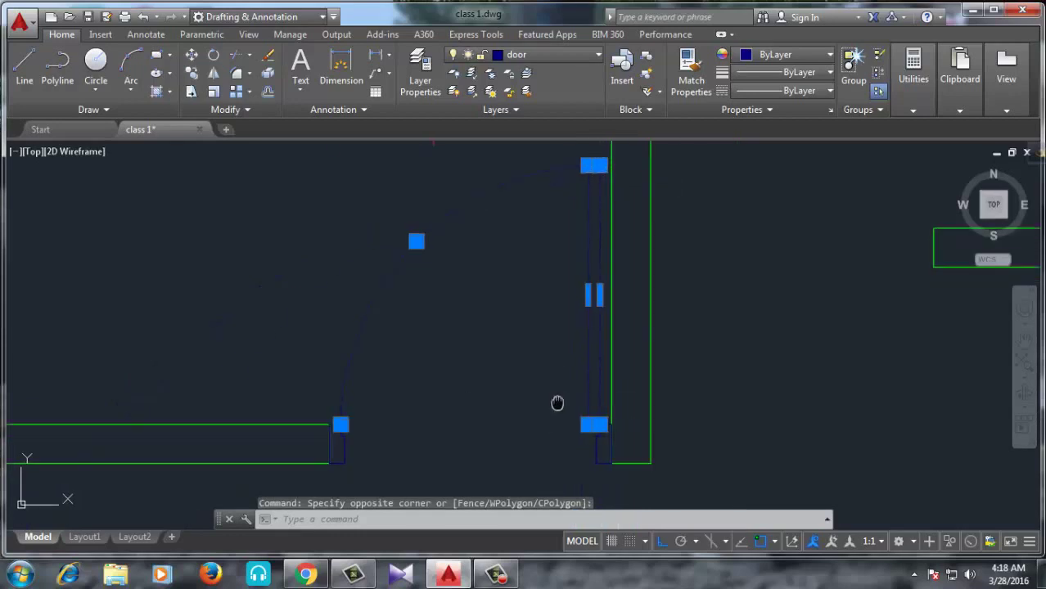
scroll(607, 380, "down", 1)
left_click(624, 367)
middle_click_drag(623, 367, 500, 366)
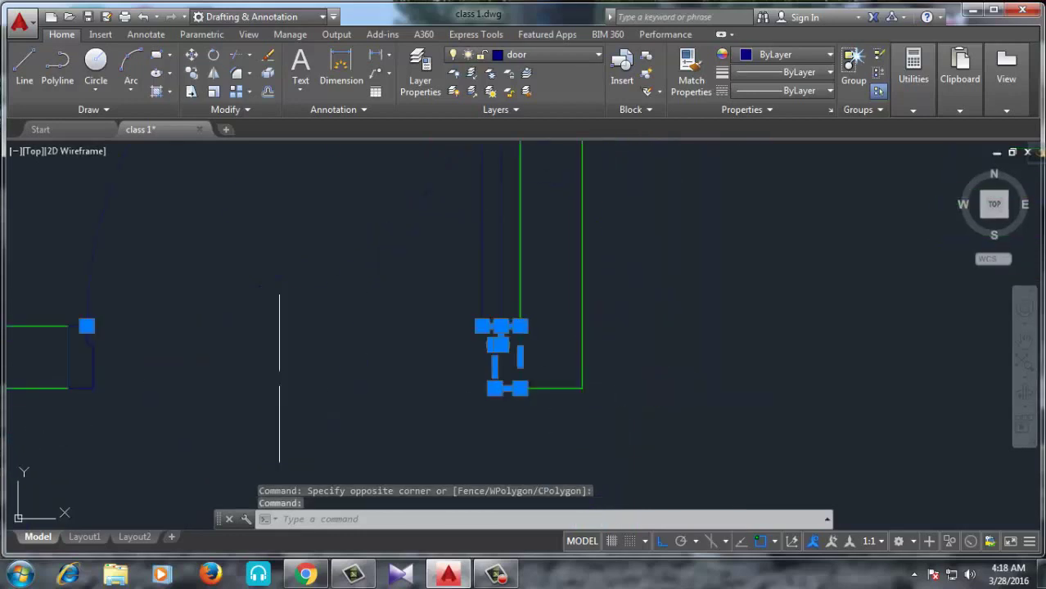
left_click(96, 353)
scroll(248, 470, "down", 4)
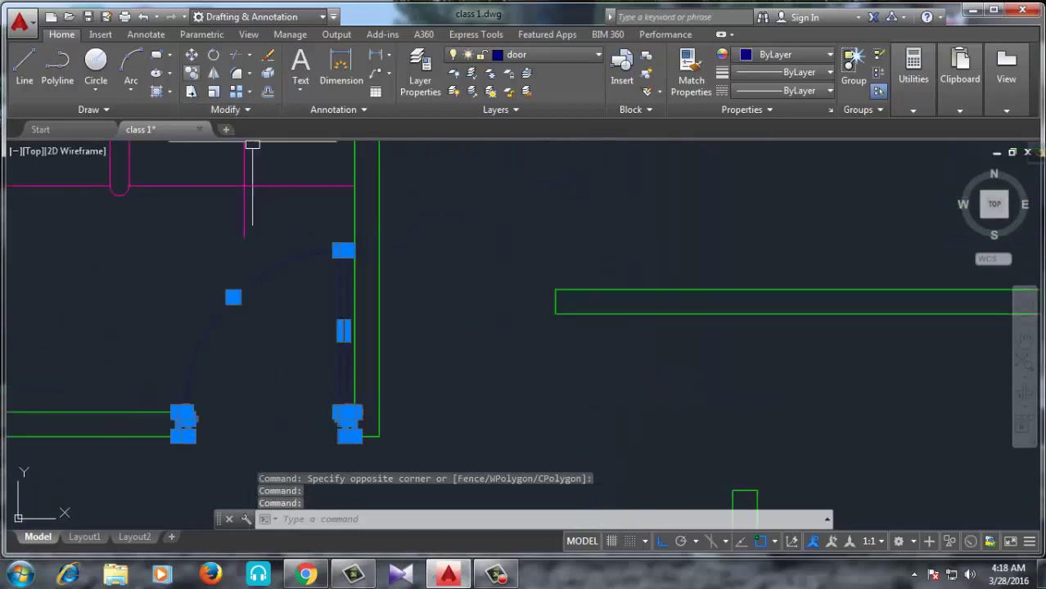
Step: Copy the door from its hinge into the opening right of the stairs, with Ortho off
left_click(190, 73)
scroll(381, 401, "down", 3)
left_click(350, 414)
scroll(432, 404, "down", 3)
scroll(454, 429, "up", 3)
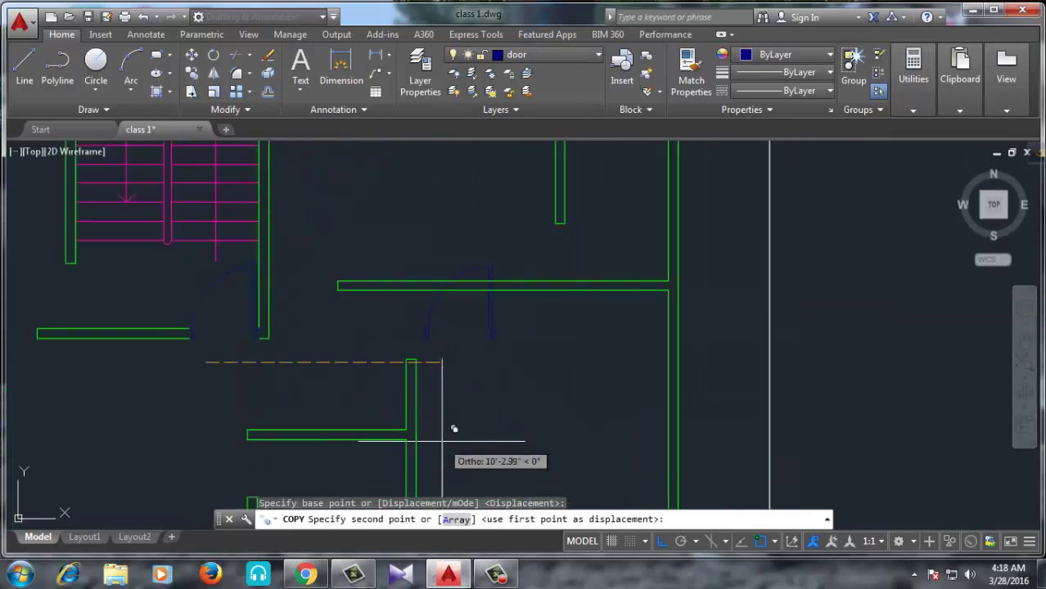
key("F8")
scroll(452, 368, "down", 4)
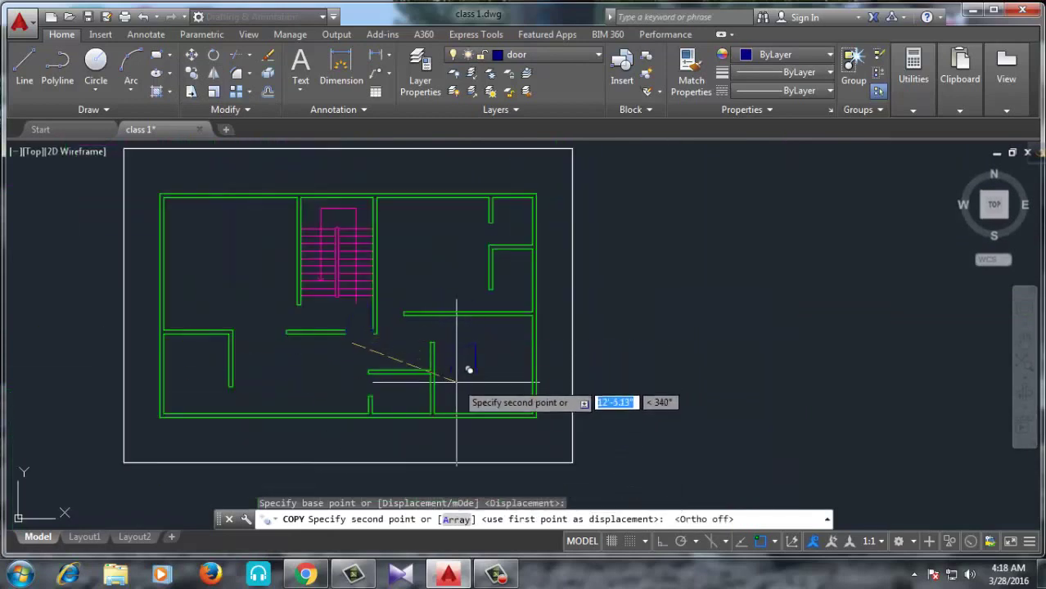
scroll(392, 386, "up", 5)
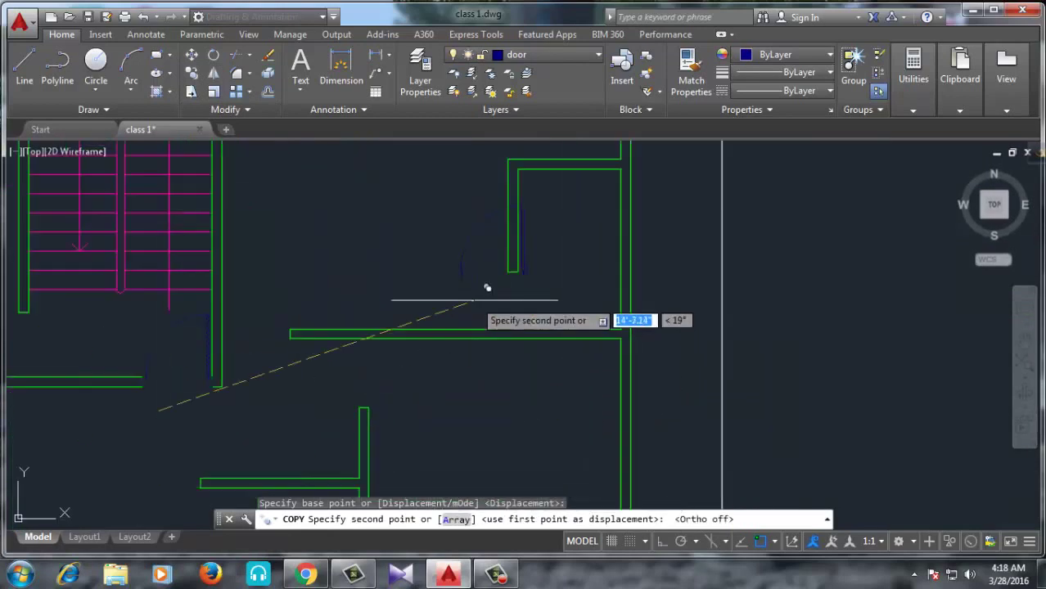
scroll(451, 328, "down", 4)
scroll(397, 350, "up", 3)
scroll(373, 240, "down", 1)
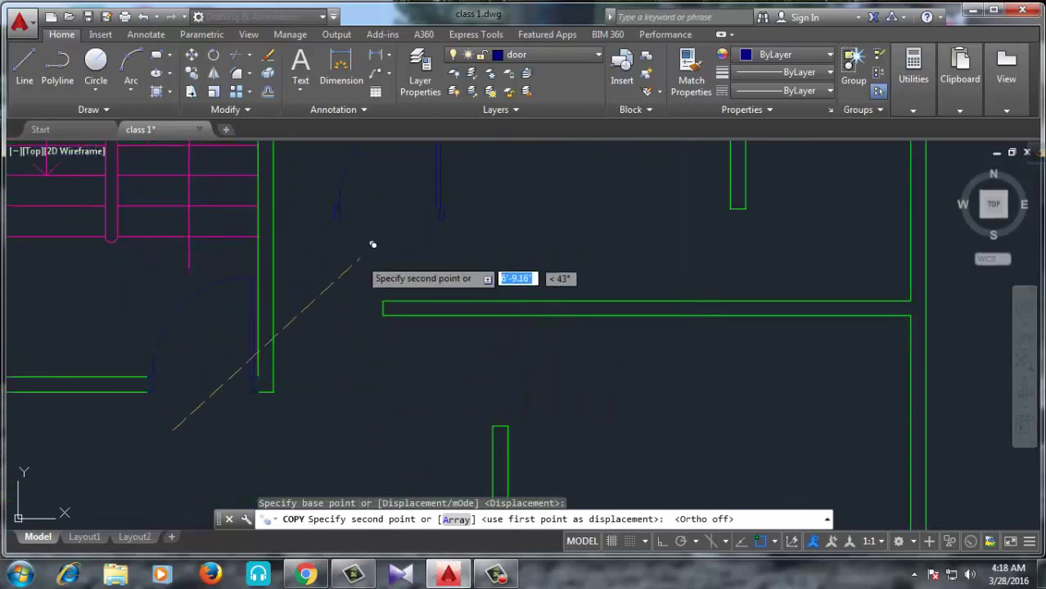
scroll(380, 315, "down", 1)
left_click(396, 268)
key("Escape")
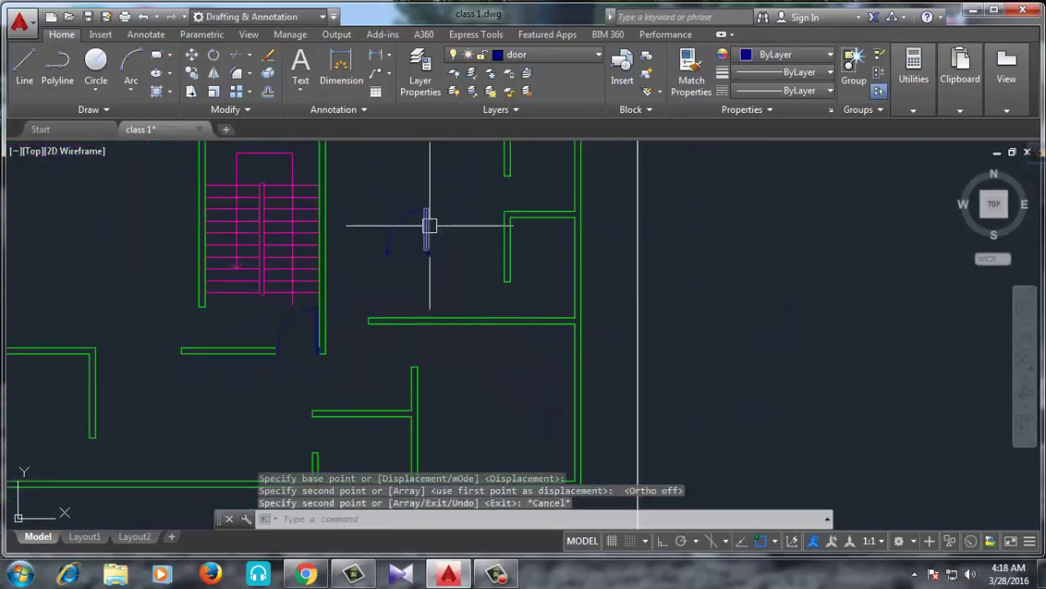
scroll(427, 227, "up", 3)
scroll(455, 241, "up", 2)
type("R")
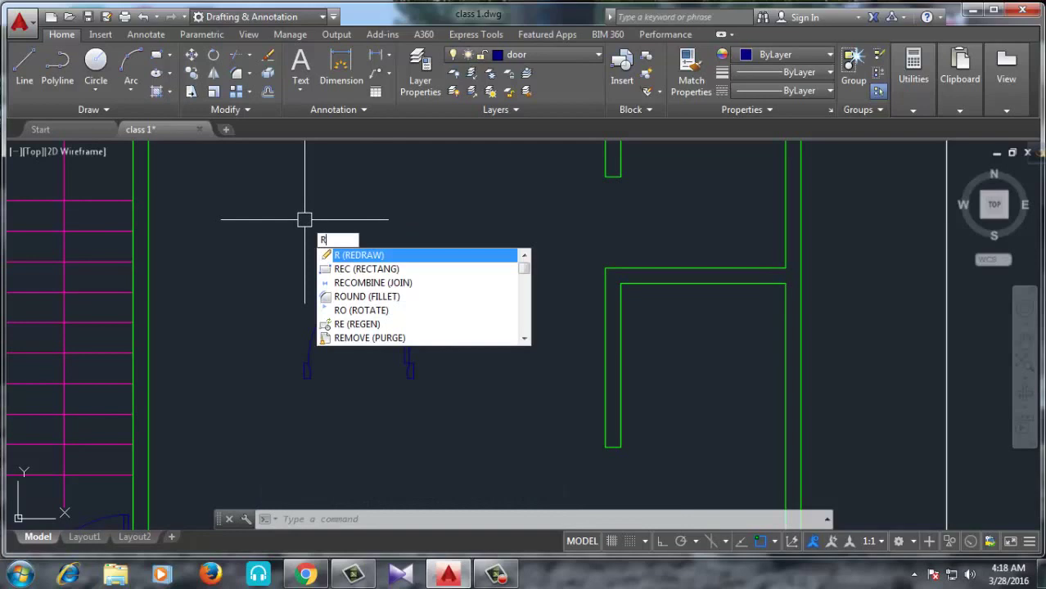
type("o")
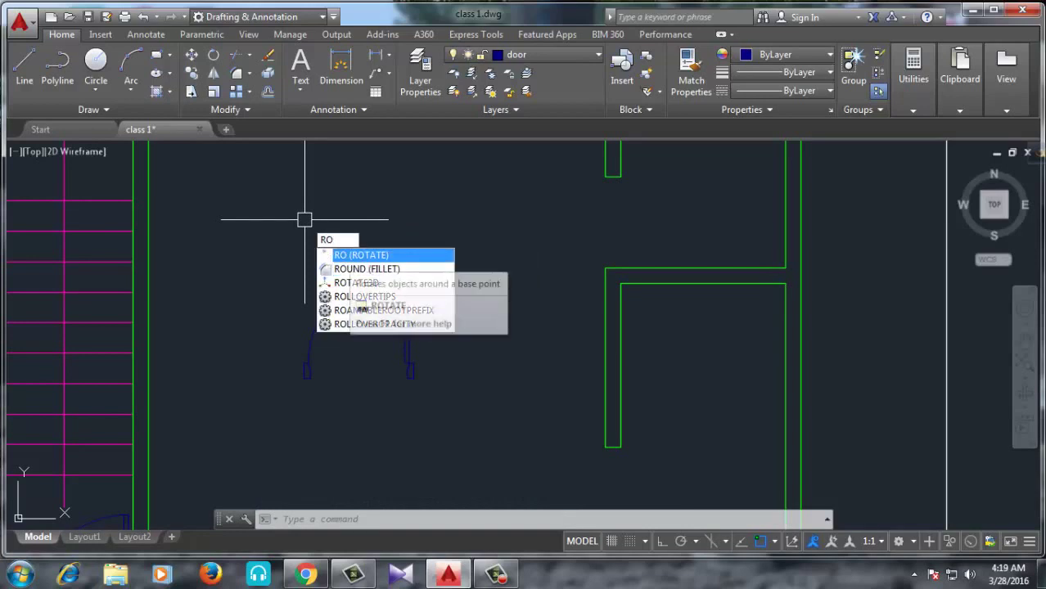
key("Return")
left_click(452, 245)
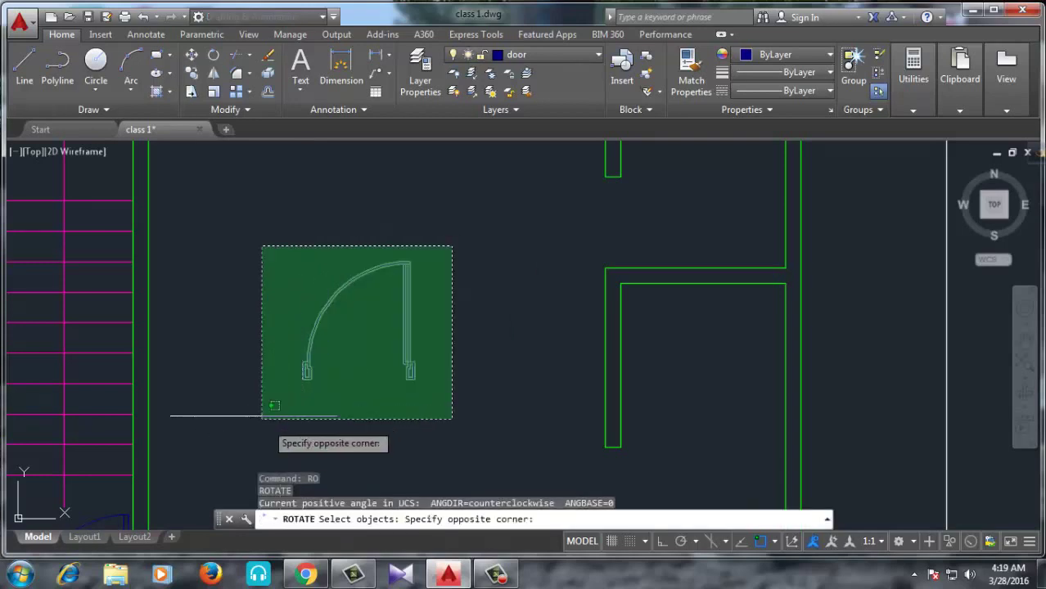
left_click(260, 416)
key("Return")
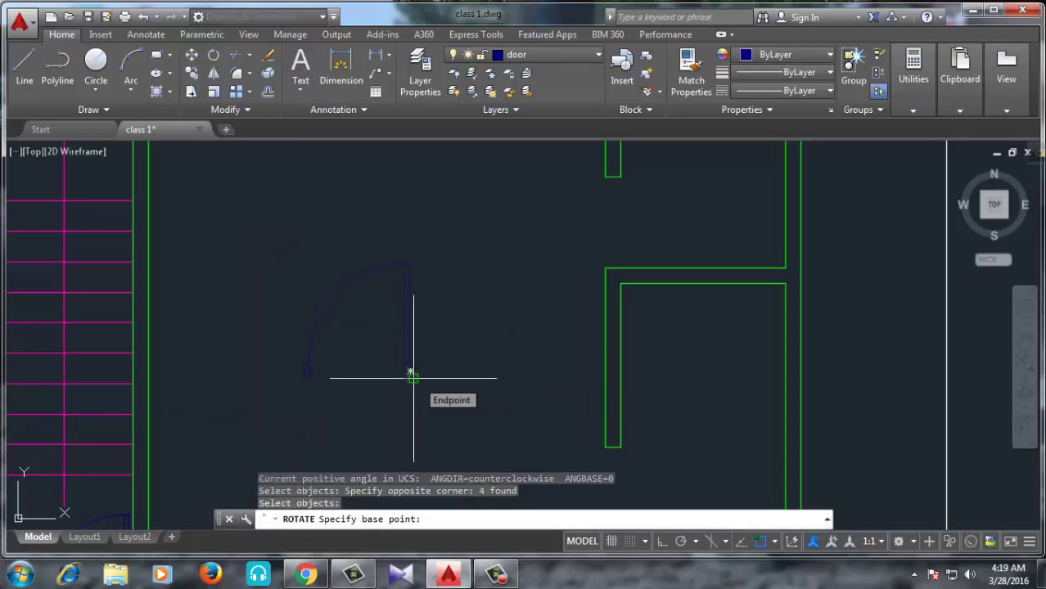
left_click(411, 376)
scroll(410, 337, "down", 5)
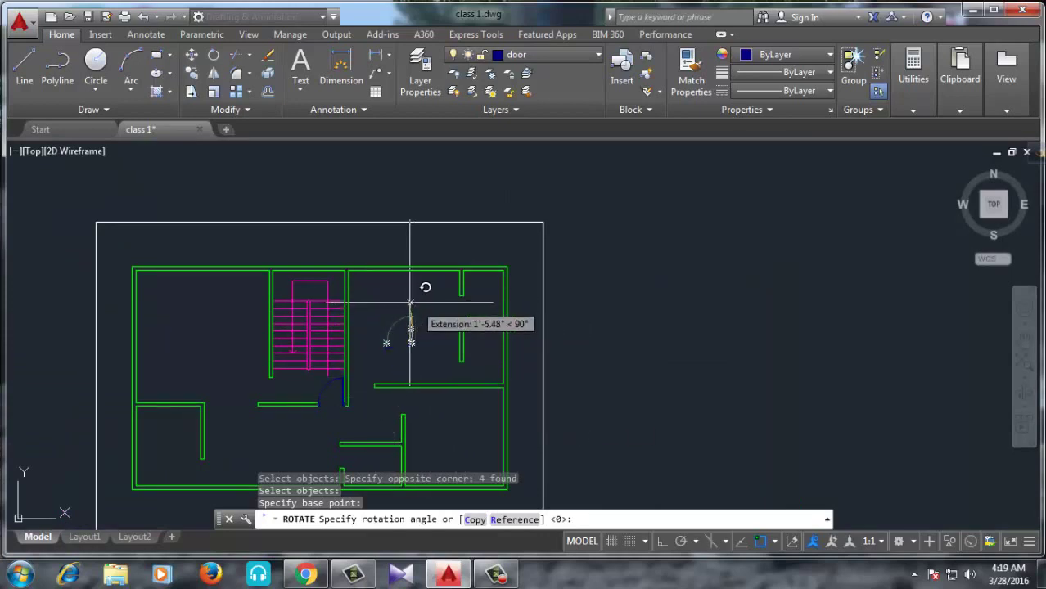
key("Escape")
scroll(475, 350, "up", 2)
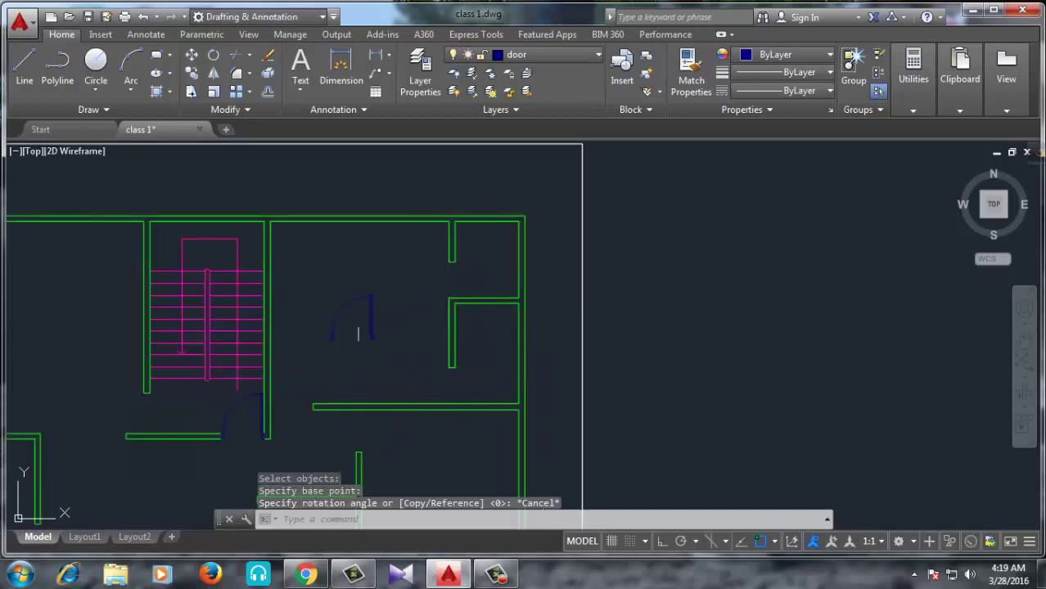
Step: Mirror the copied door across a vertical line at its edge, keeping the original
left_click(213, 72)
left_click(384, 284)
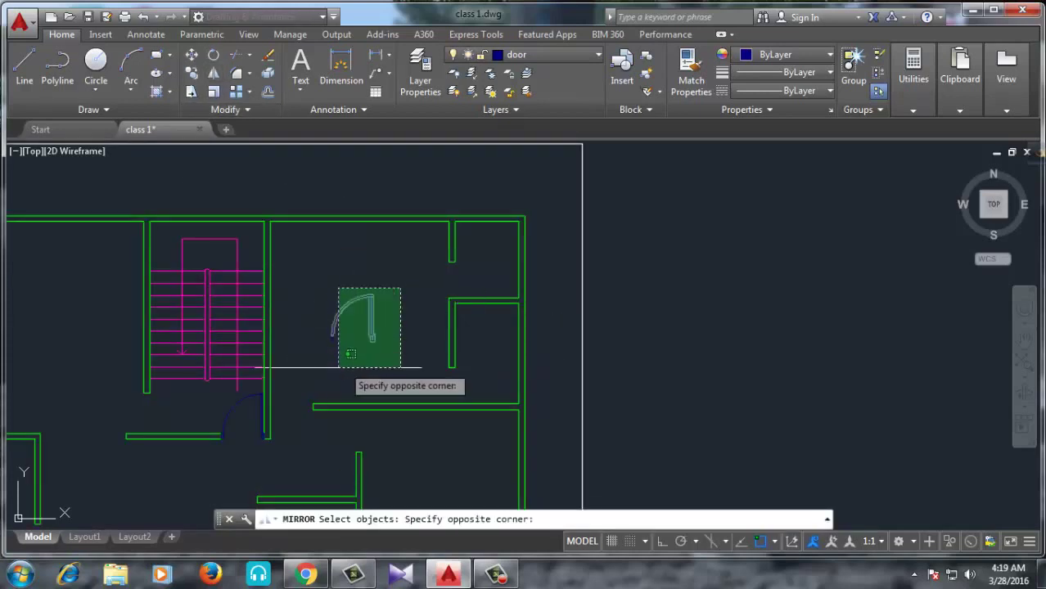
left_click(237, 446)
key("Return")
left_click(384, 338)
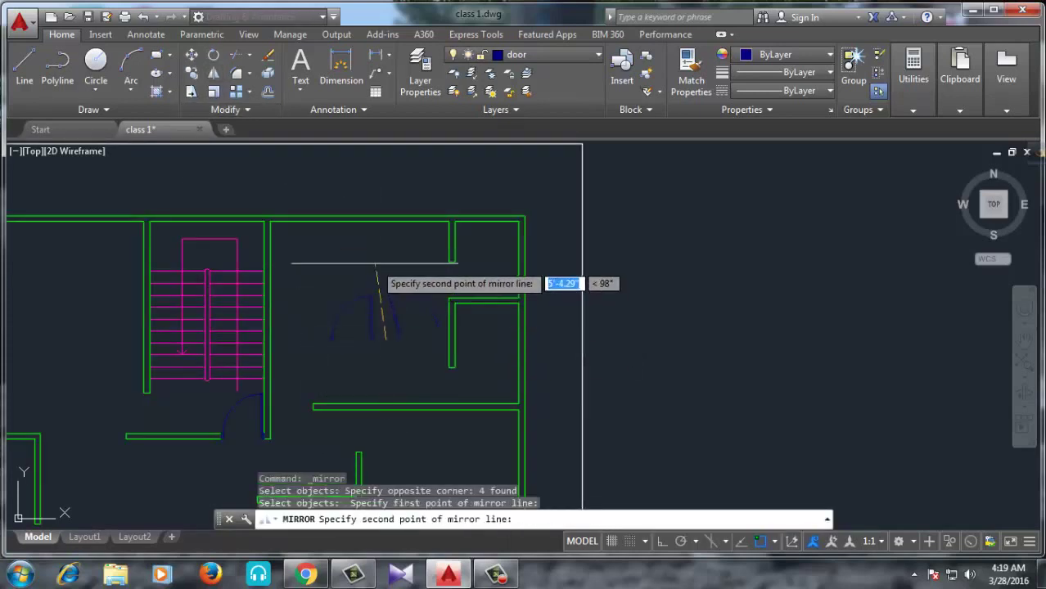
key("F8")
left_click(385, 245)
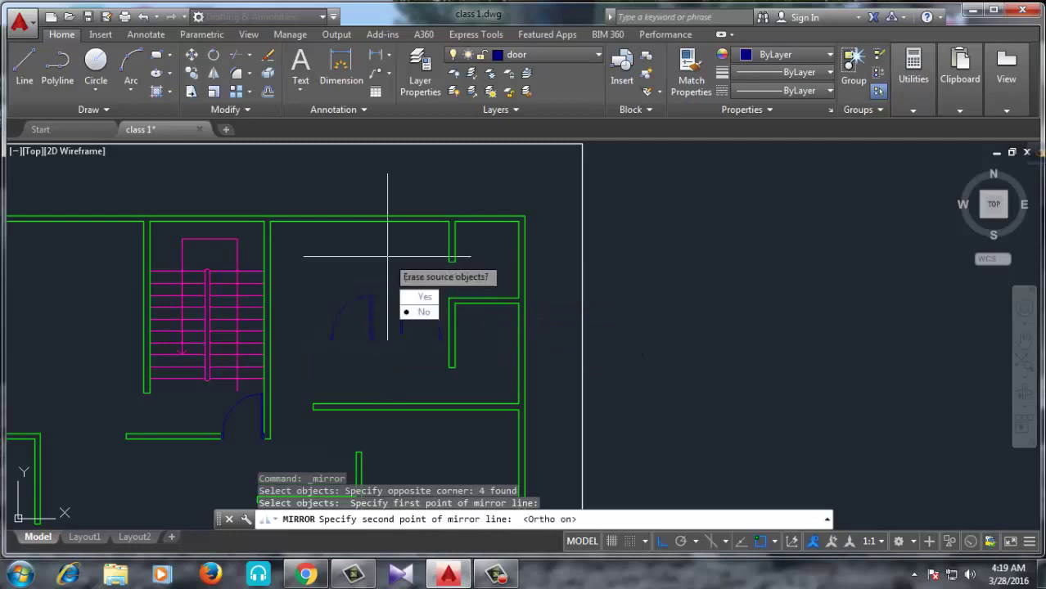
key("Return")
Step: Clear an accidental wall selection and window-select the right-hand door
left_click(443, 293)
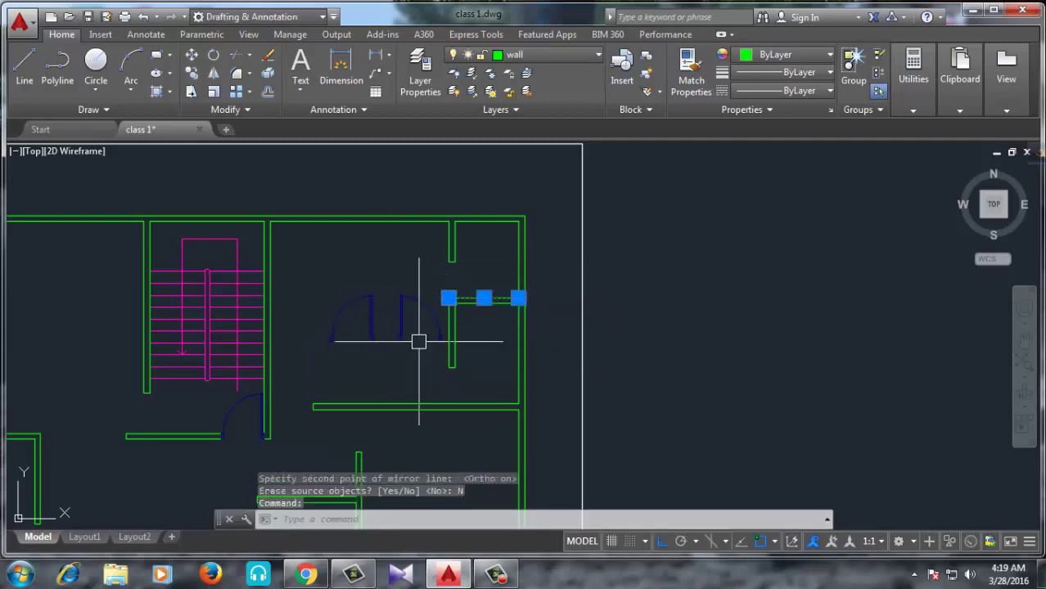
key("Escape")
key("Escape")
scroll(441, 313, "up", 3)
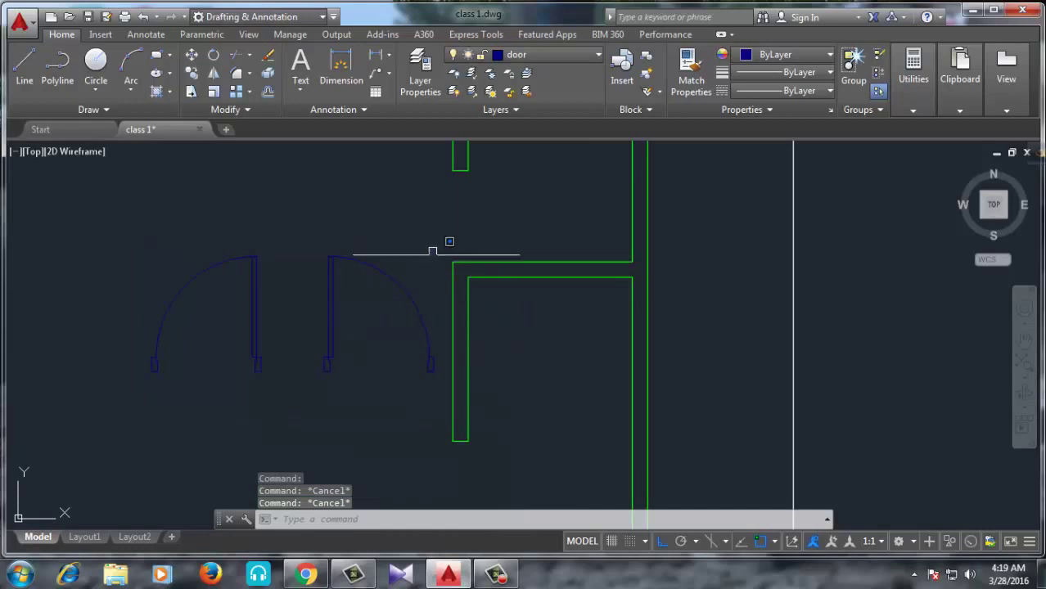
left_click(429, 247)
left_click(307, 404)
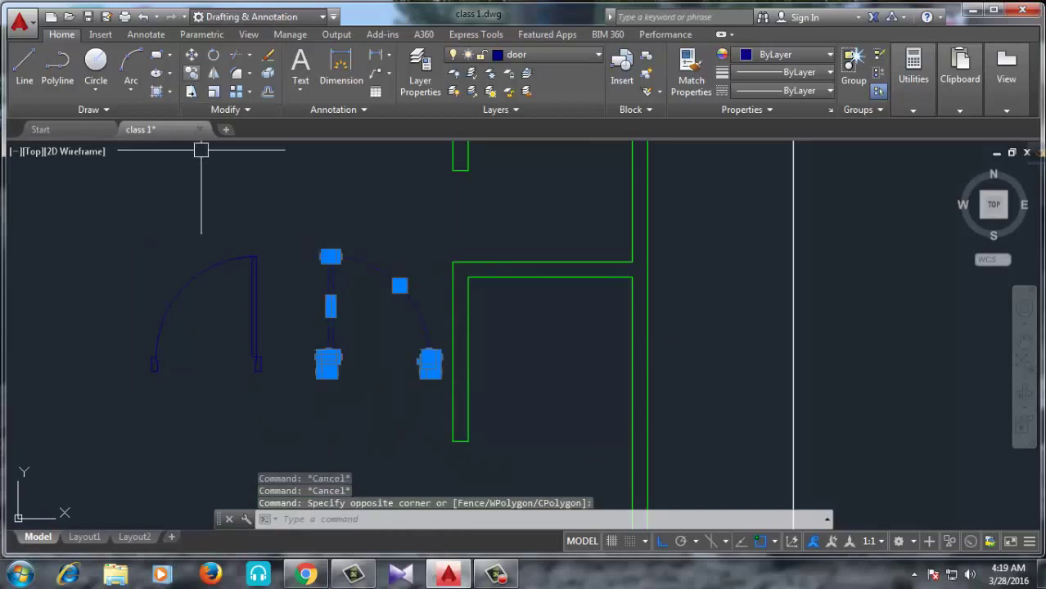
Step: Start a door copy with CO and pick a base point, then cancel it
type("co")
key("Return")
scroll(518, 324, "down", 3)
scroll(435, 298, "up", 5)
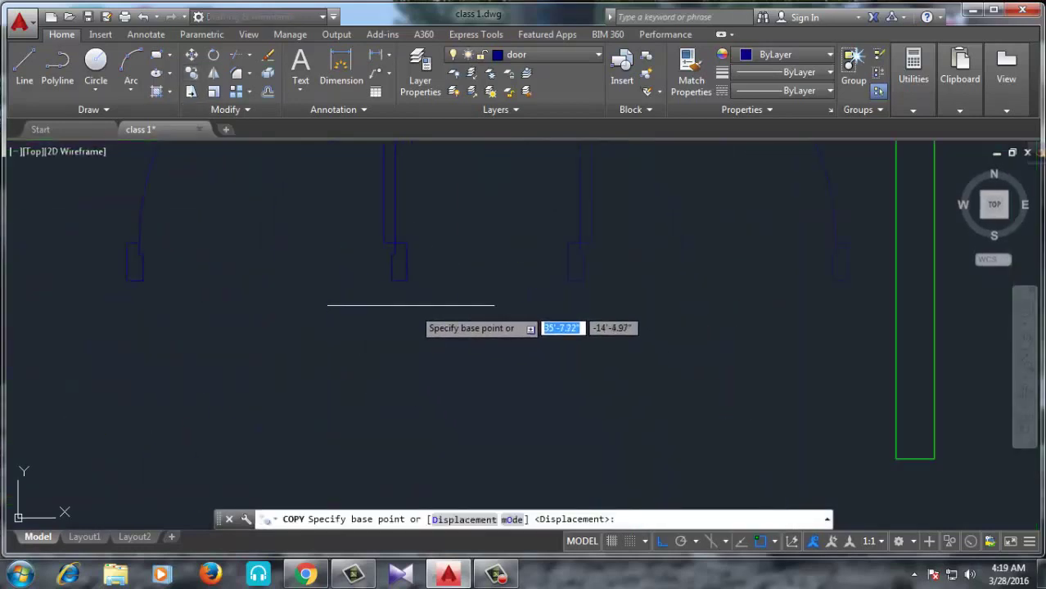
left_click(572, 282)
scroll(572, 245, "down", 3)
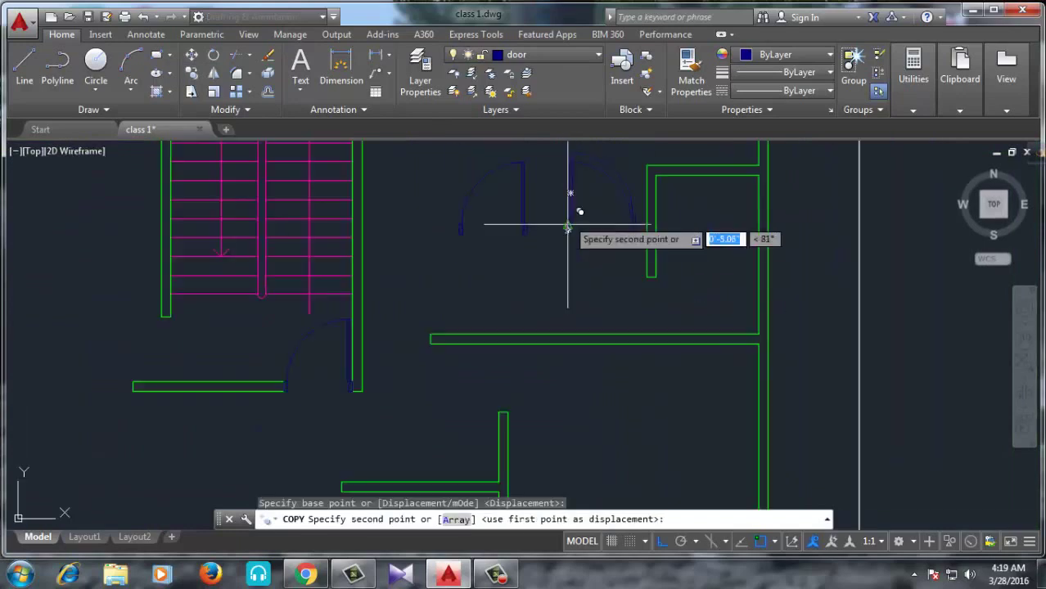
scroll(412, 369, "up", 4)
key("Escape")
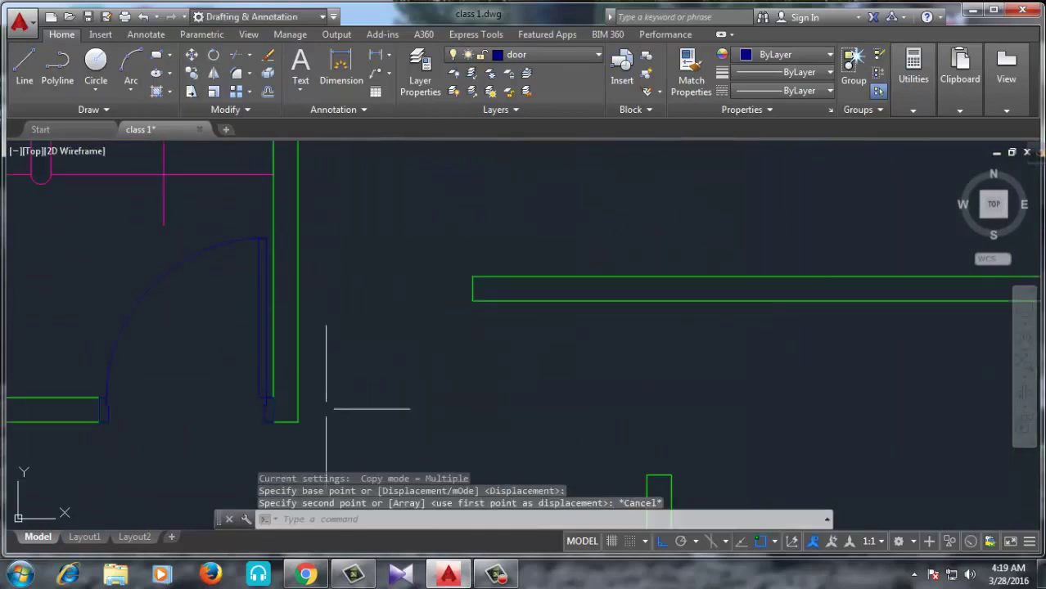
scroll(571, 261, "down", 4)
Step: Copy the selected door from its corner into the next wall opening
left_click(581, 192)
left_click(502, 292)
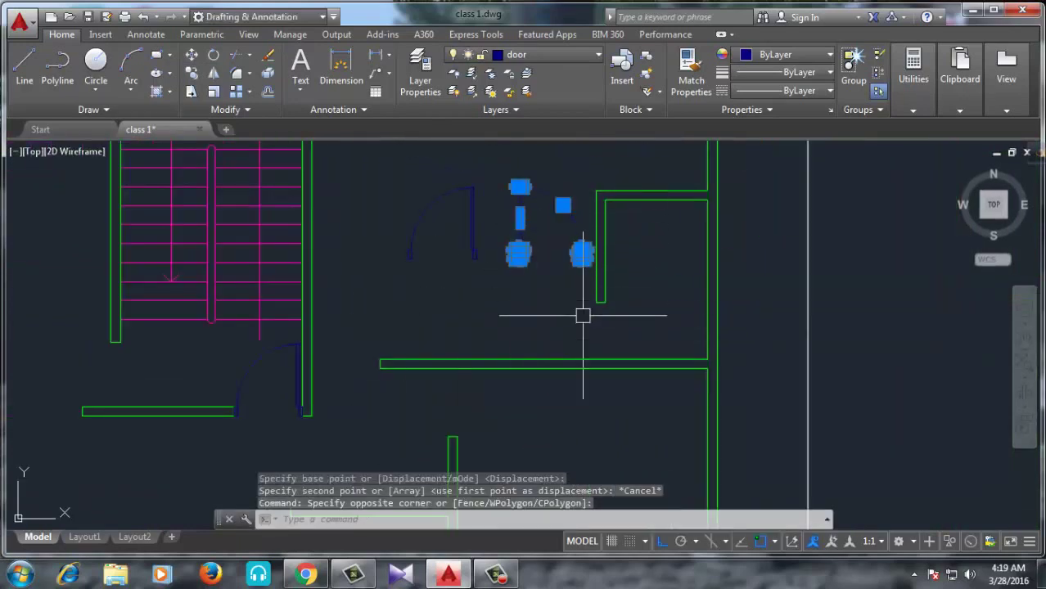
scroll(589, 270, "up", 2)
scroll(654, 368, "up", 2)
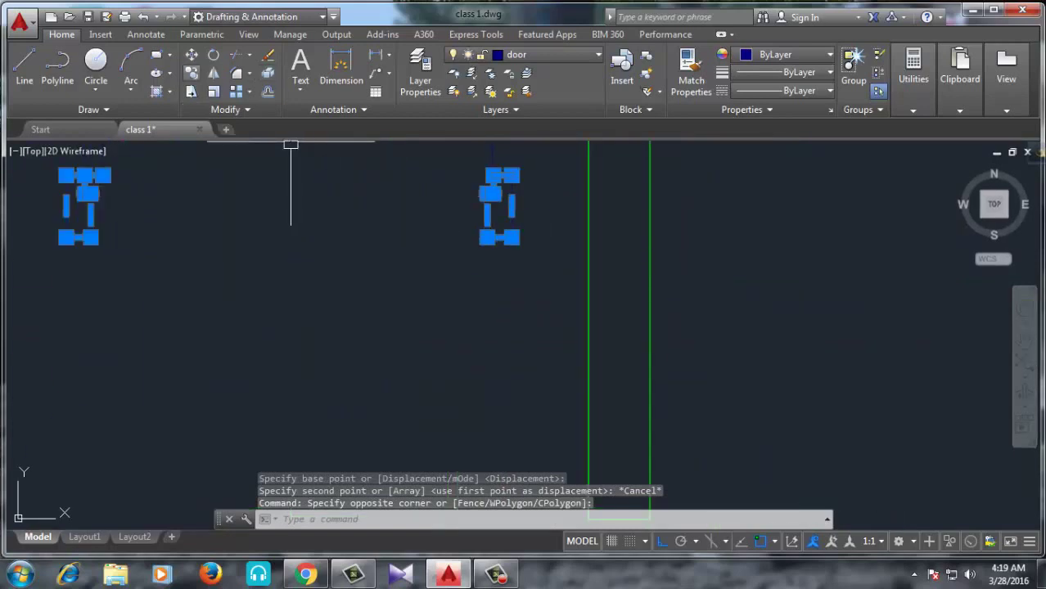
key("Return")
scroll(532, 233, "up", 4)
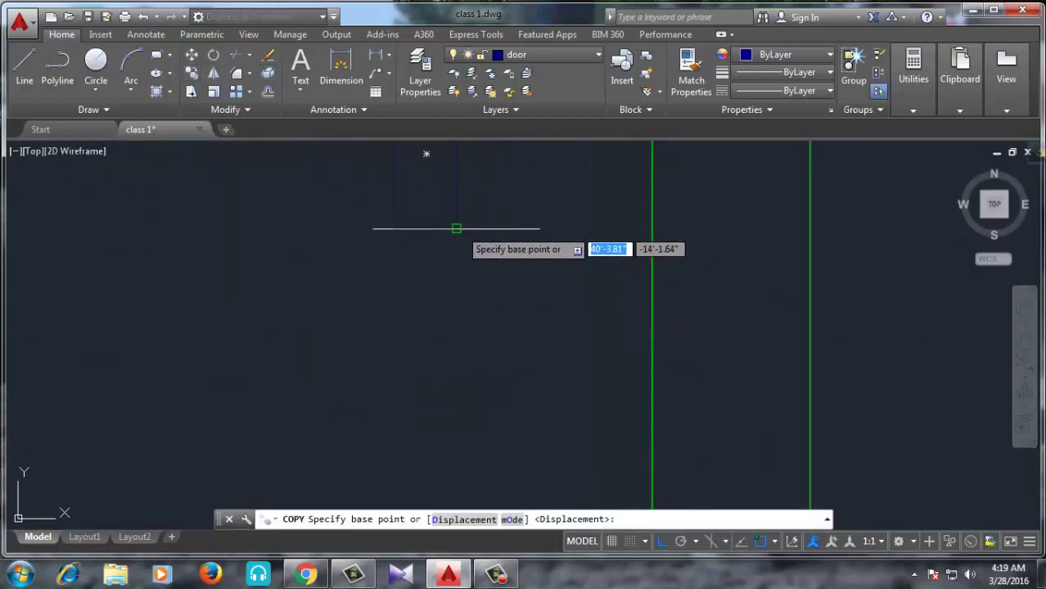
left_click(455, 228)
scroll(528, 182, "down", 2)
scroll(444, 233, "down", 2)
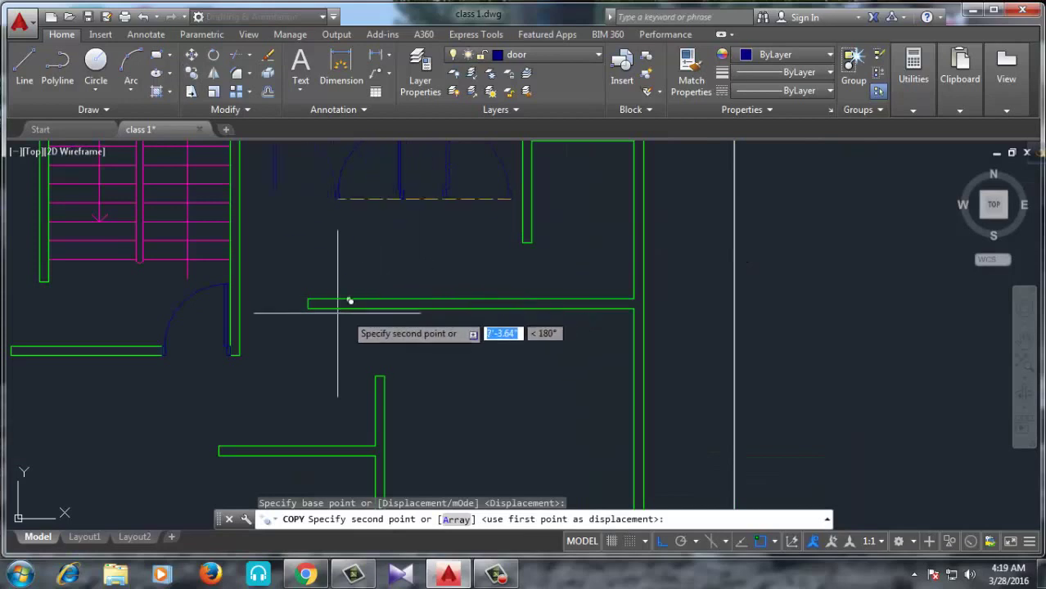
scroll(337, 312, "up", 4)
left_click(274, 287)
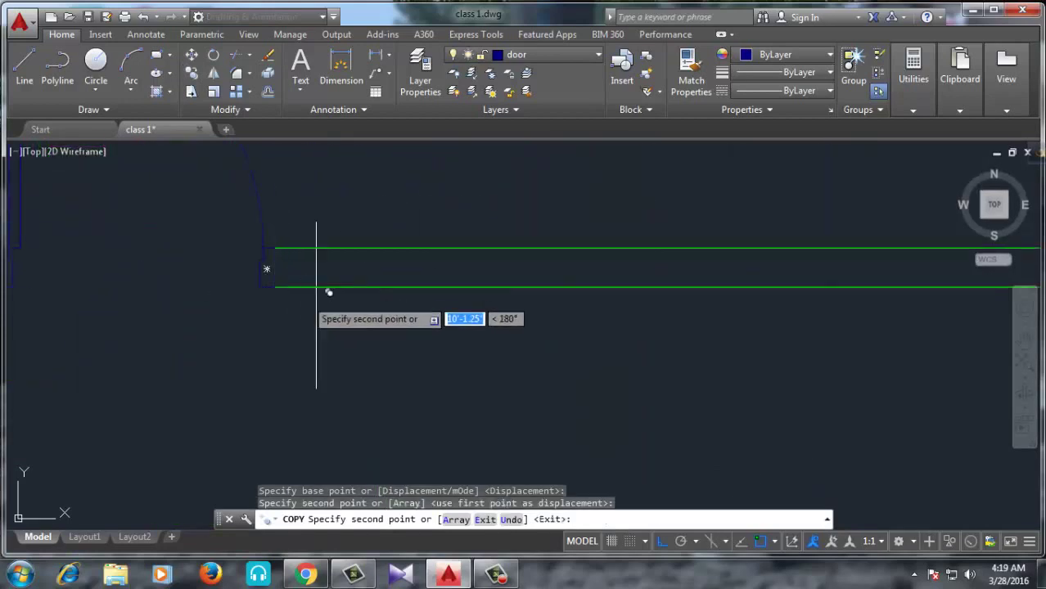
scroll(318, 292, "down", 3)
key("Escape")
Step: Zoom out to check the placed doors and begin selecting the right door
scroll(262, 355, "up", 3)
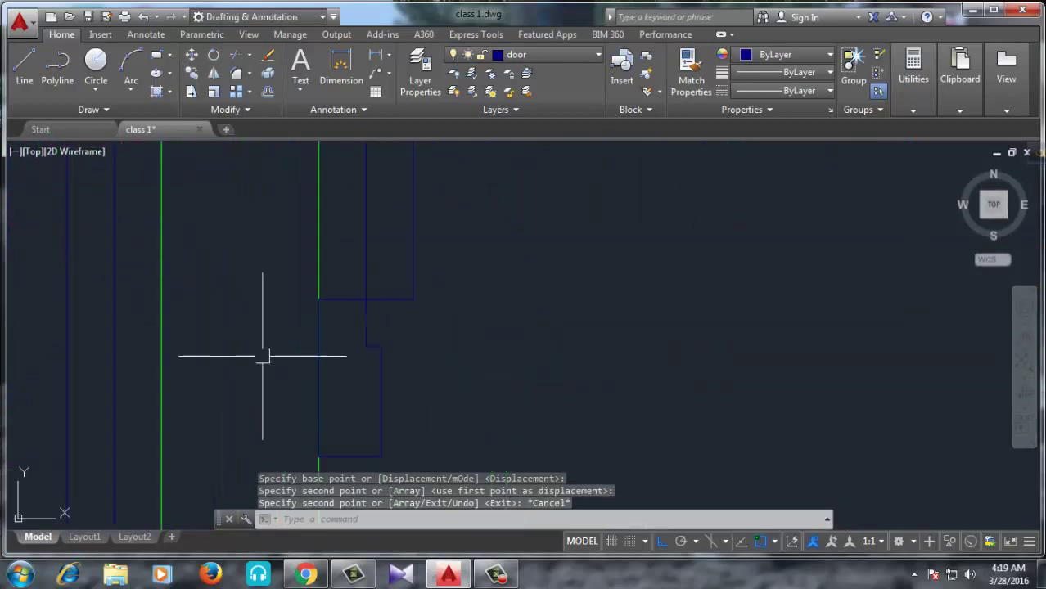
scroll(411, 329, "down", 1)
scroll(343, 322, "down", 3)
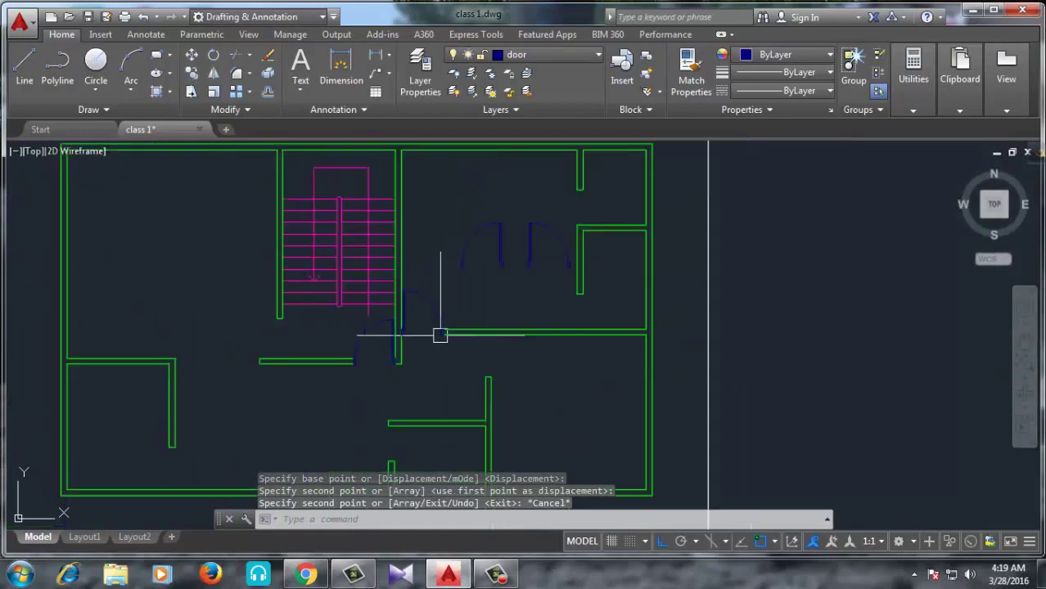
scroll(293, 304, "down", 1)
scroll(380, 285, "up", 1)
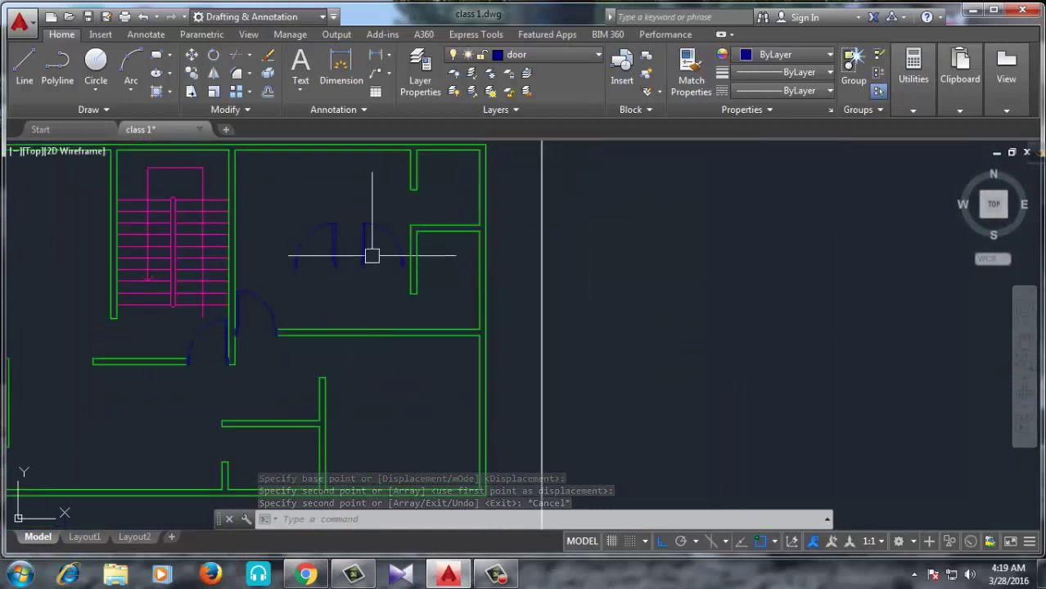
scroll(405, 229, "up", 3)
left_click(419, 202)
Step: Rotate the right-hand door copy to 270° about its corner with Ortho on
left_click(285, 340)
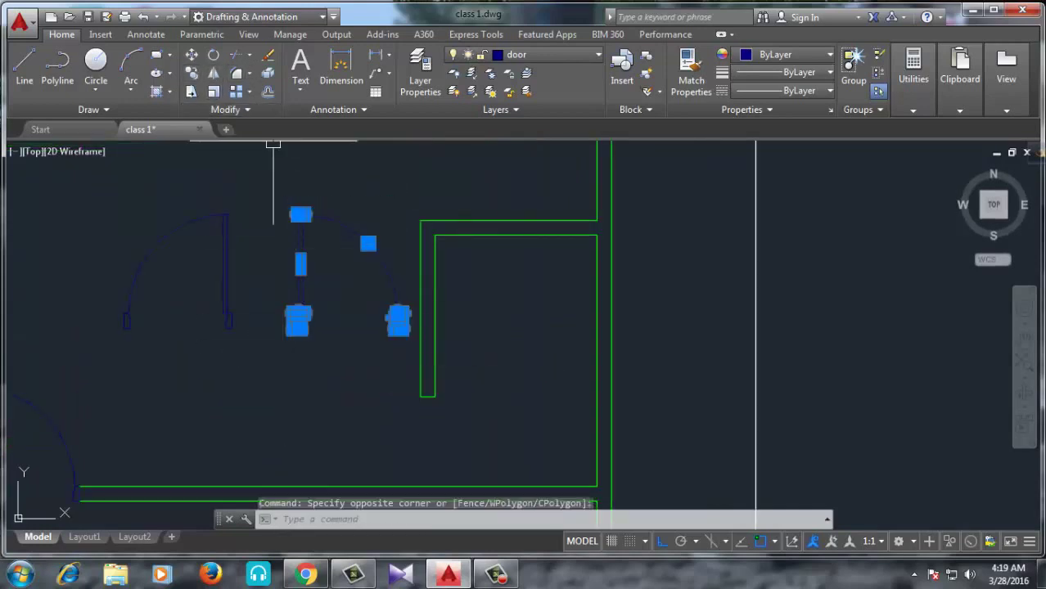
left_click(213, 55)
scroll(299, 319, "up", 5)
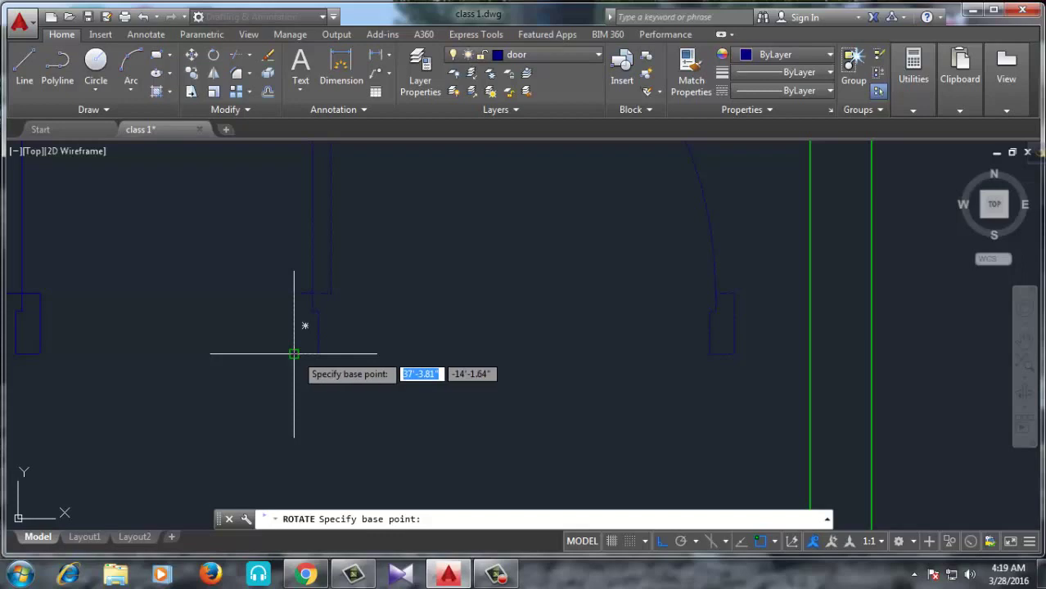
left_click(294, 353)
scroll(271, 214, "down", 3)
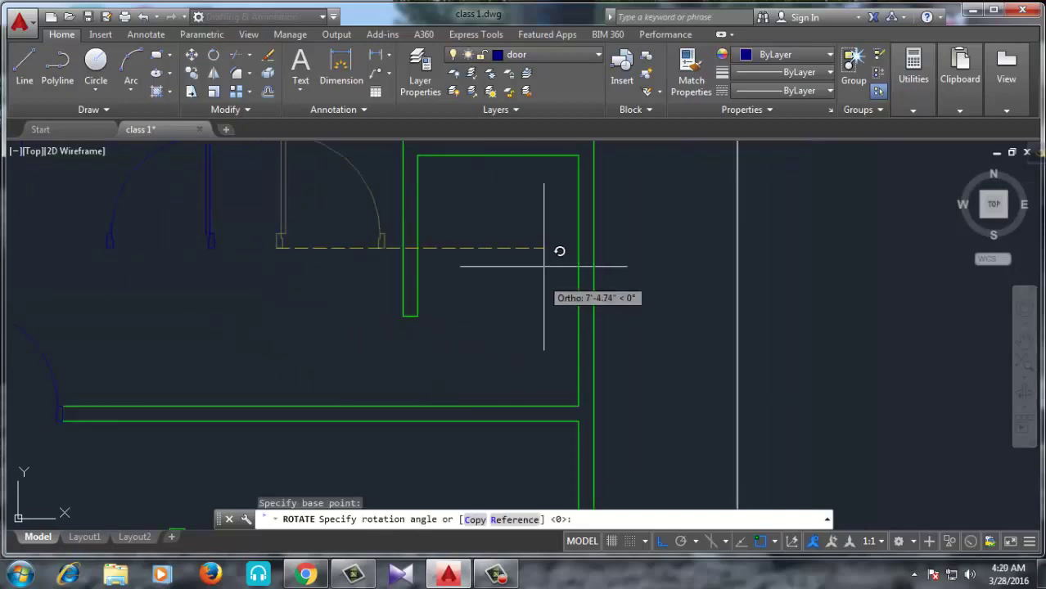
key("F8")
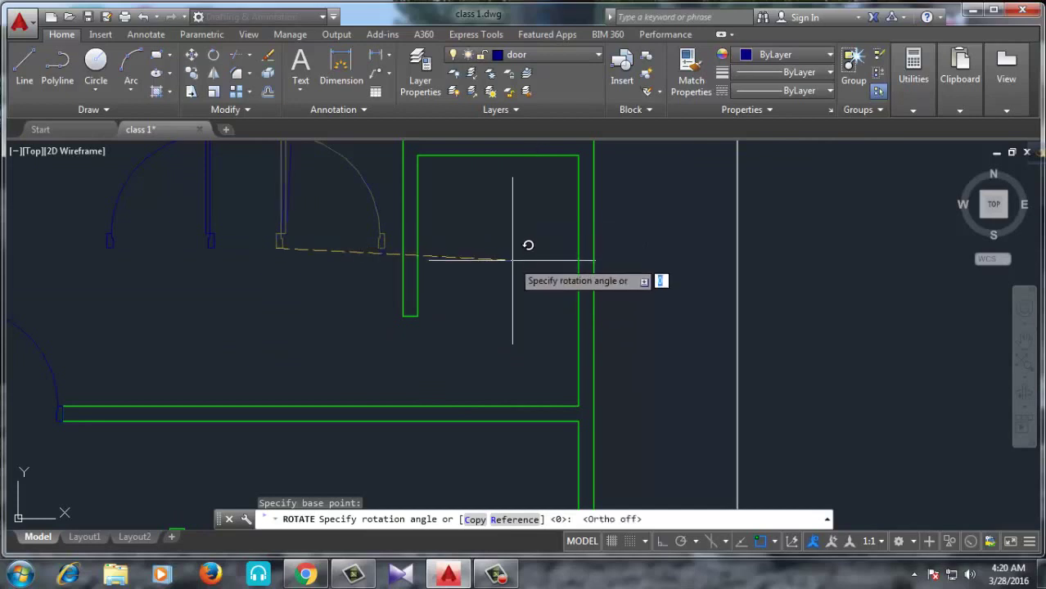
key("F8")
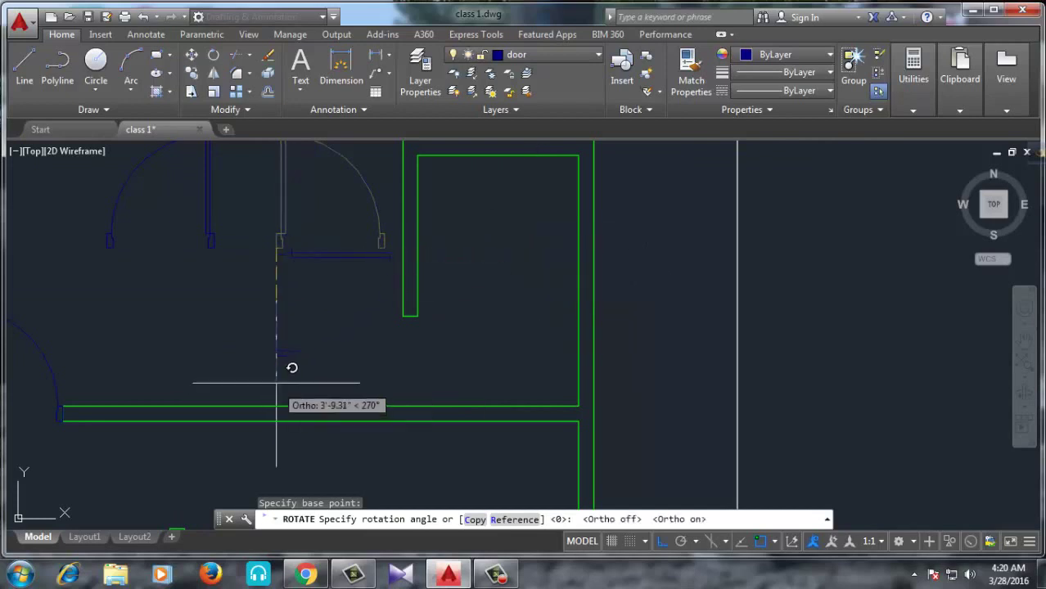
scroll(291, 366, "down", 2)
left_click(298, 419)
Step: Move the rotated door into the horizontal wall opening right of the stairs
scroll(303, 374, "up", 3)
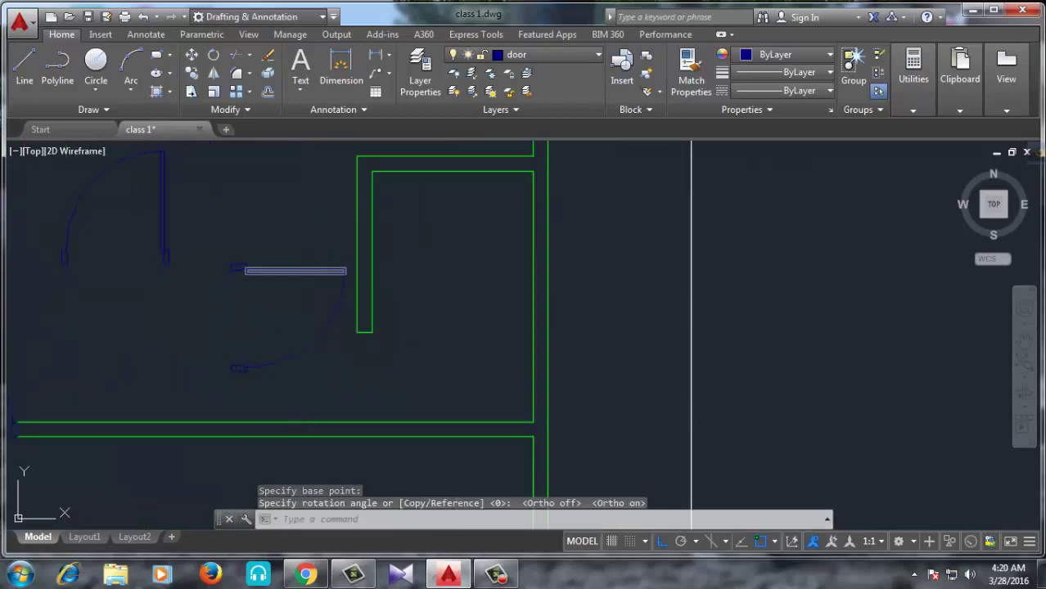
left_click(310, 226)
left_click(211, 374)
scroll(260, 249, "down", 3)
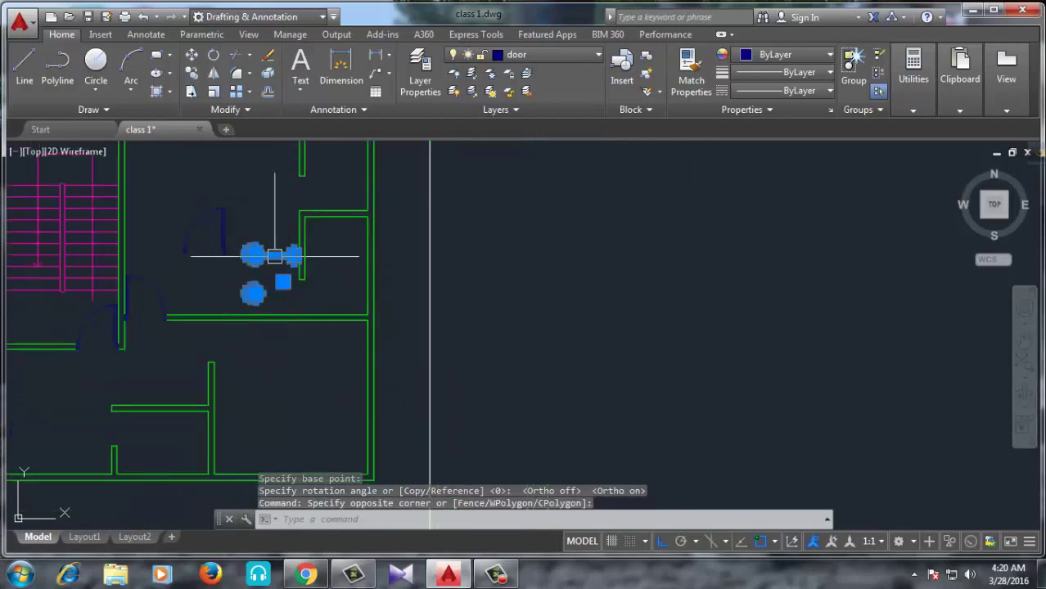
type("m")
key("Return")
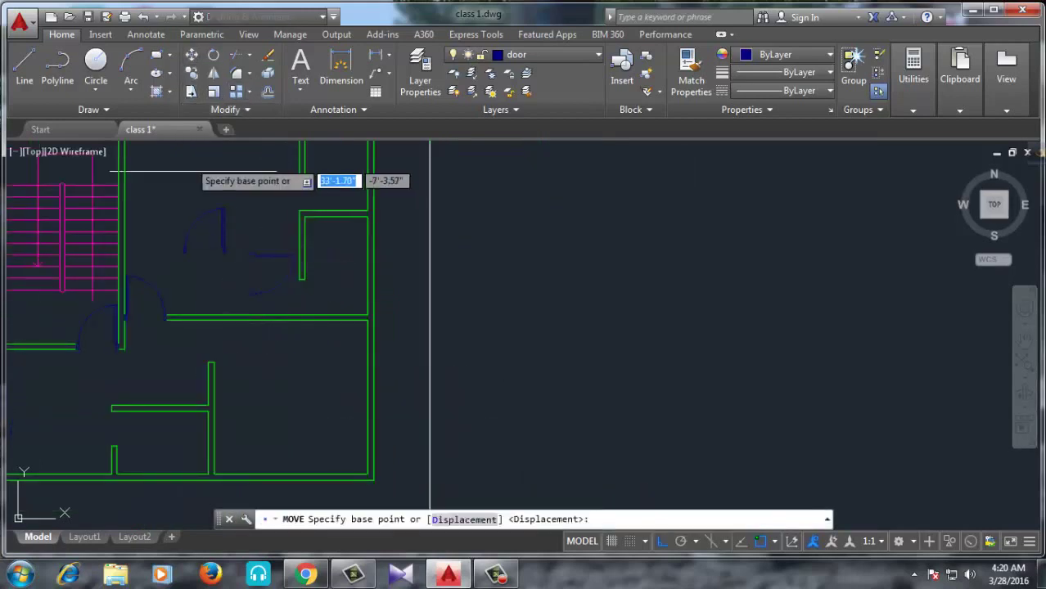
scroll(245, 311, "up", 3)
scroll(182, 319, "up", 2)
left_click(198, 314)
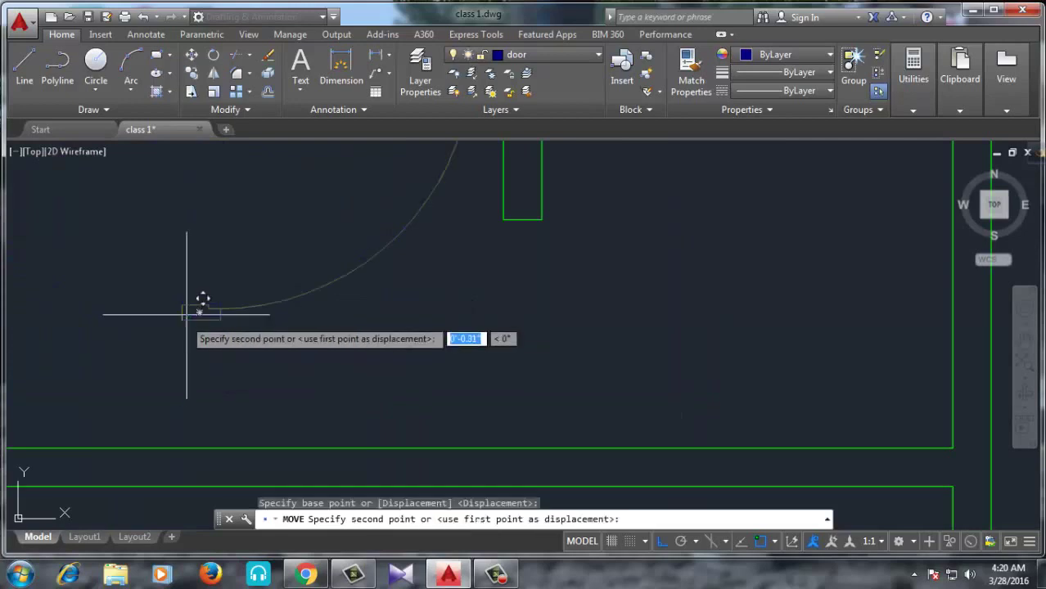
scroll(205, 303, "down", 4)
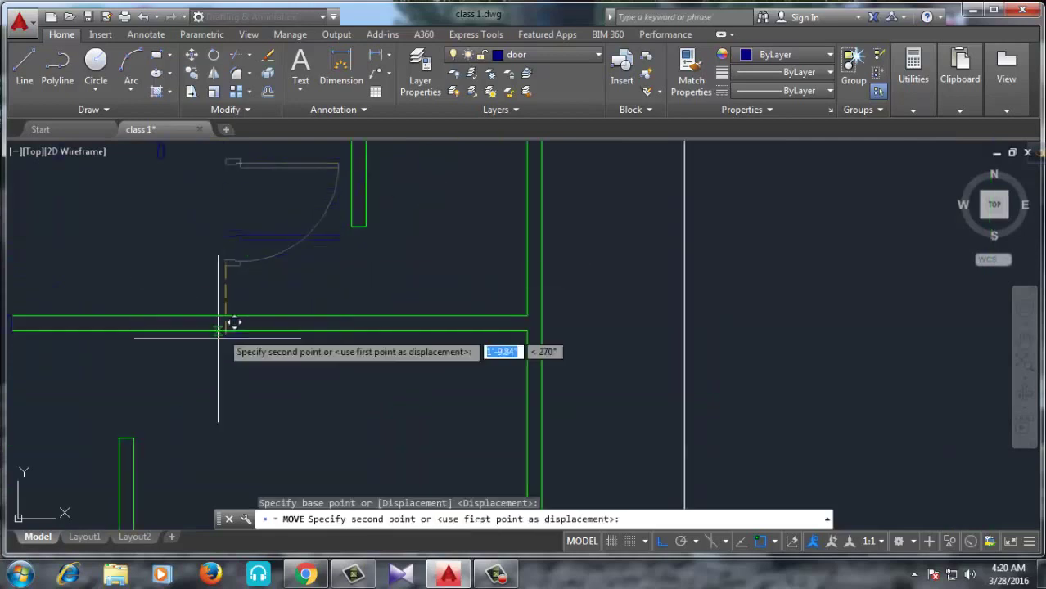
left_click(119, 433)
scroll(374, 311, "down", 2)
scroll(352, 382, "down", 2)
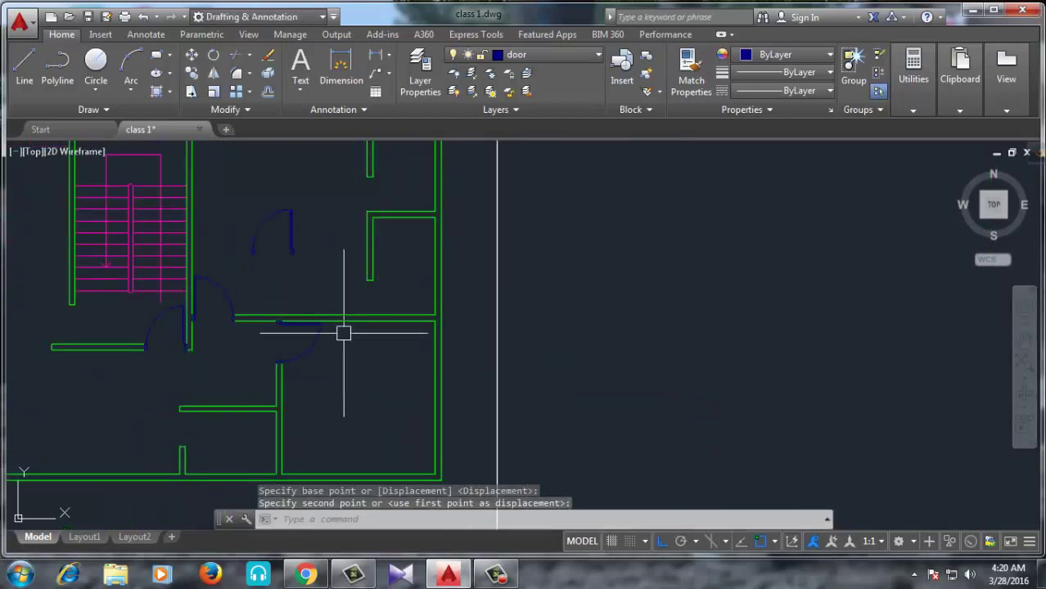
scroll(344, 352, "down", 2)
Step: Erase a stray object near the doors beside the stairs
middle_click_drag(344, 374, 462, 346)
scroll(426, 344, "up", 4)
key("Escape")
key("Delete")
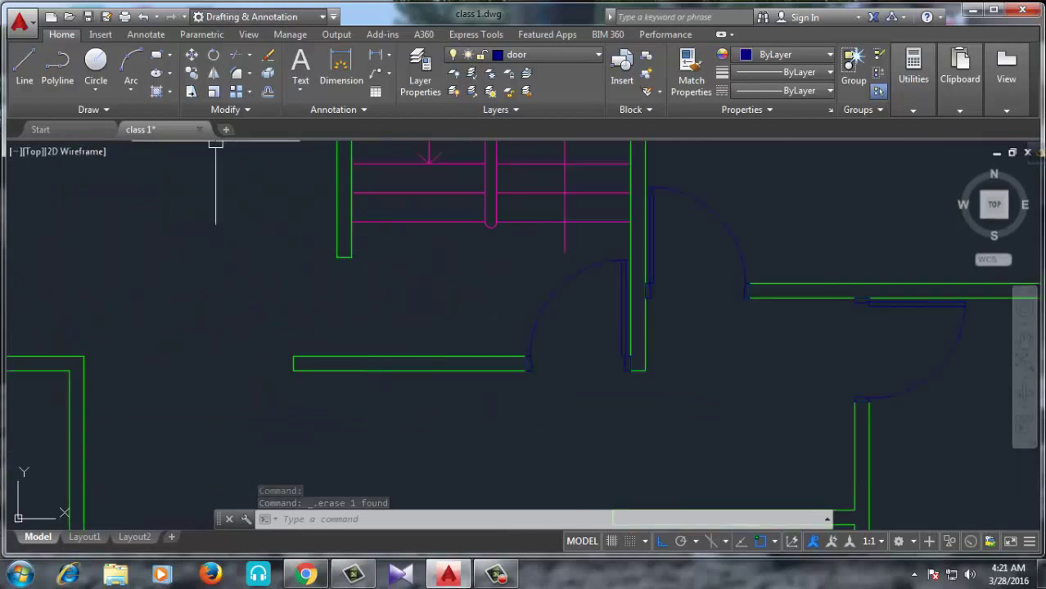
left_click(376, 55)
scroll(343, 236, "up", 3)
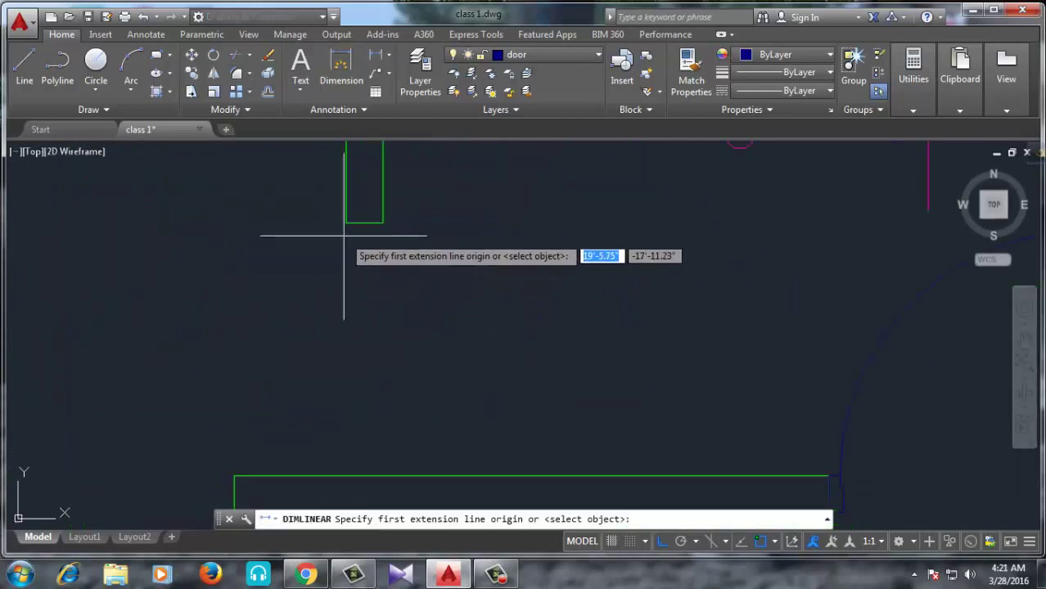
left_click(344, 236)
left_click(346, 476)
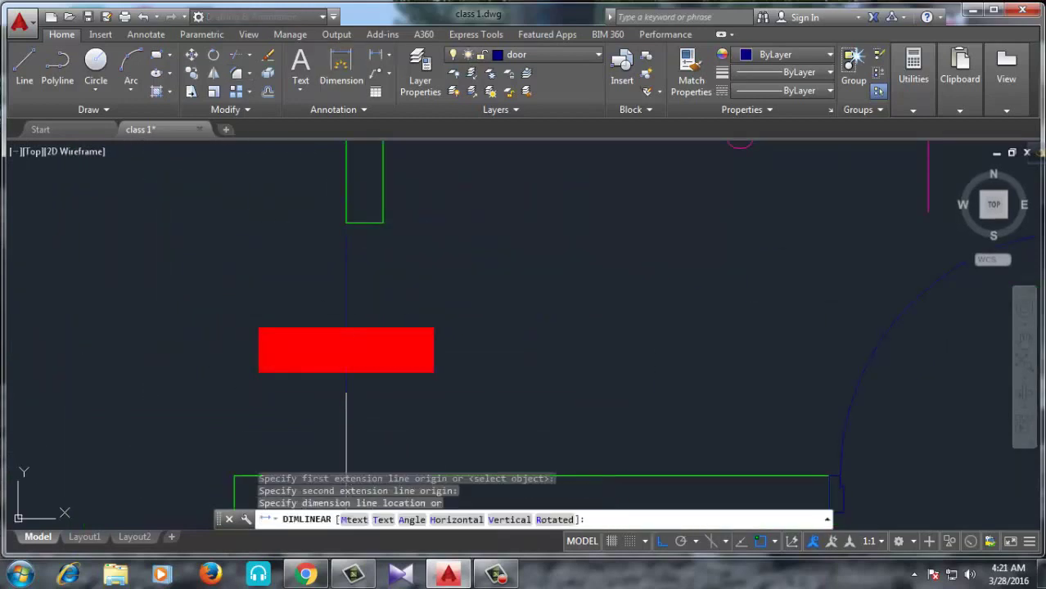
left_click(345, 444)
scroll(386, 380, "up", 3)
scroll(478, 288, "up", 2)
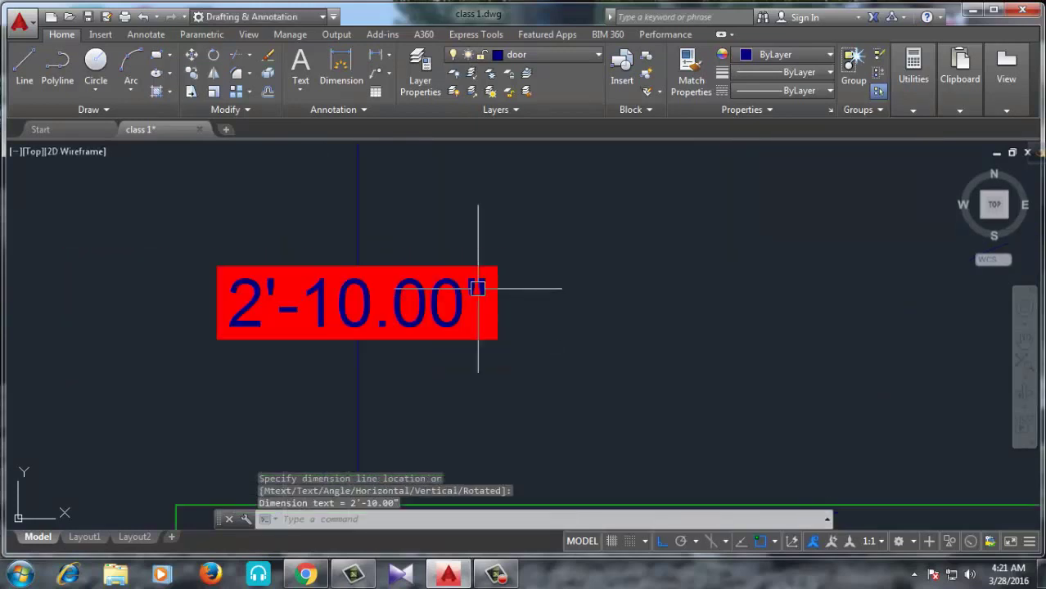
left_click(496, 275)
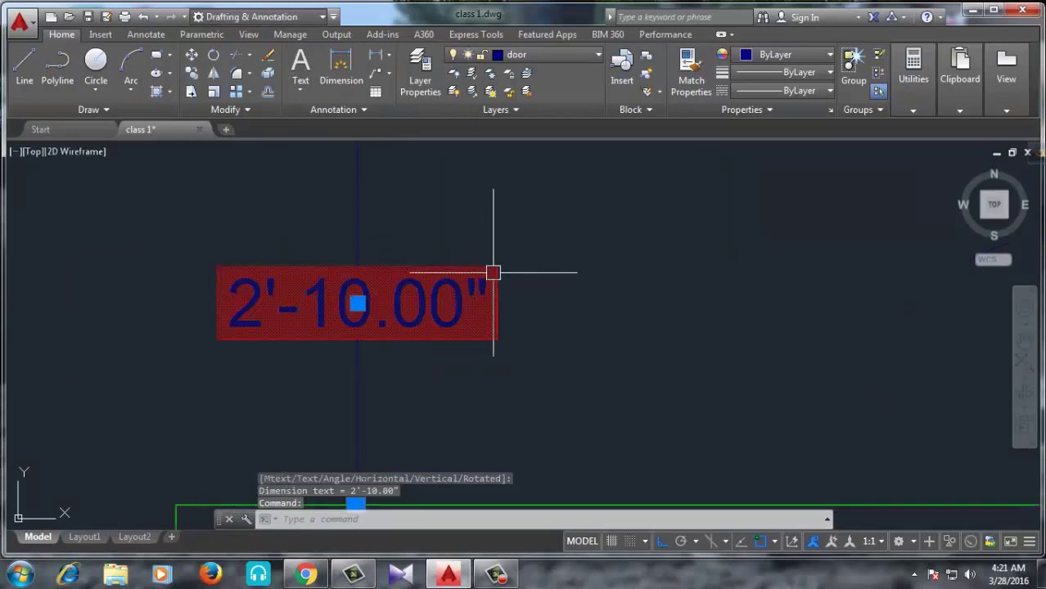
key("Delete")
scroll(354, 323, "down", 3)
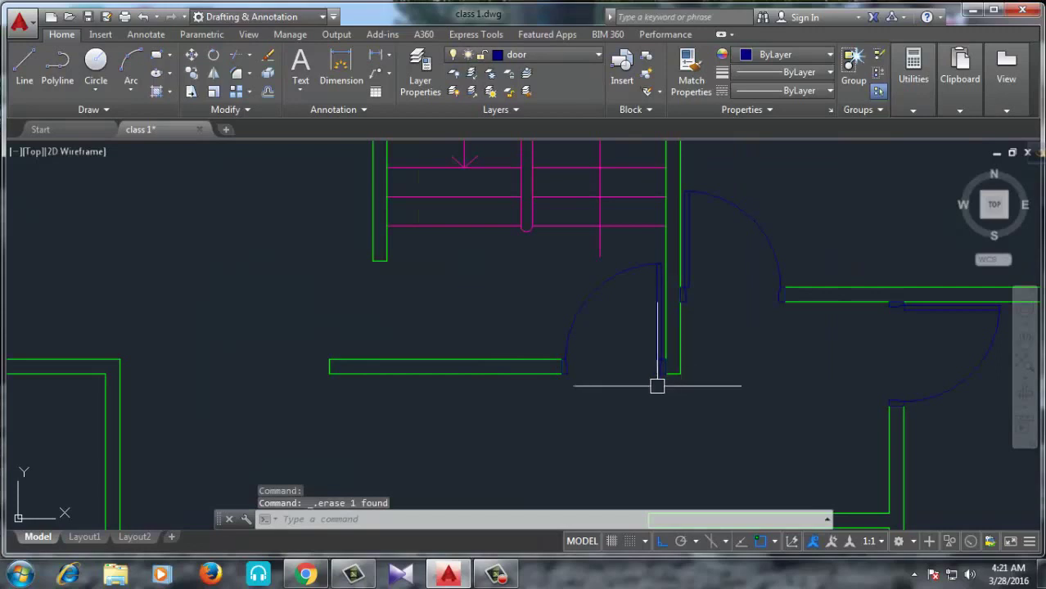
scroll(675, 351, "up", 3)
scroll(550, 370, "down", 3)
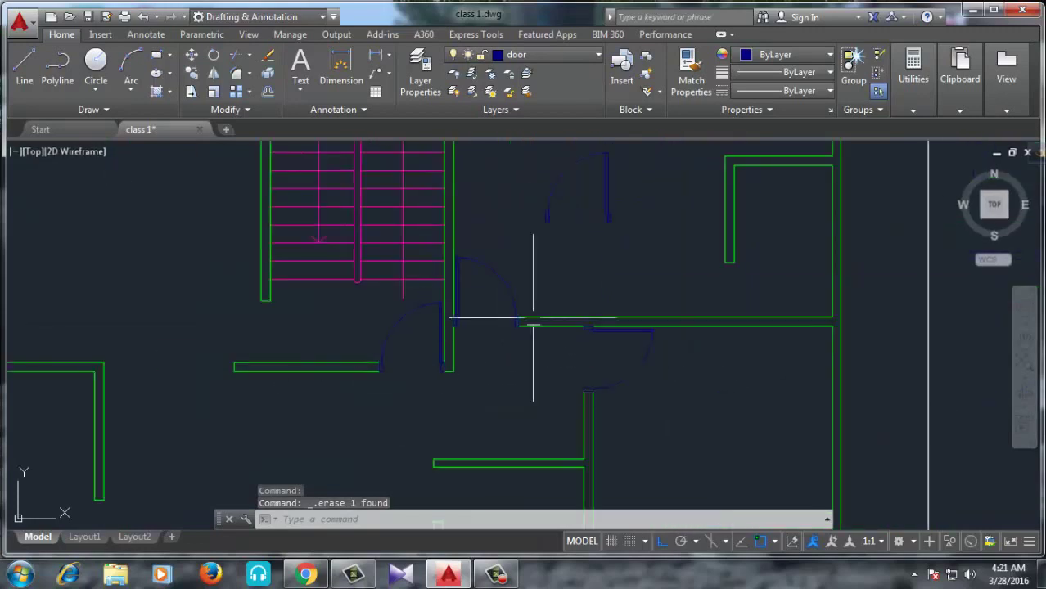
scroll(547, 225, "up", 4)
Step: Copy the two small blocks by the top door to a spot left of the stairs
left_click(550, 219)
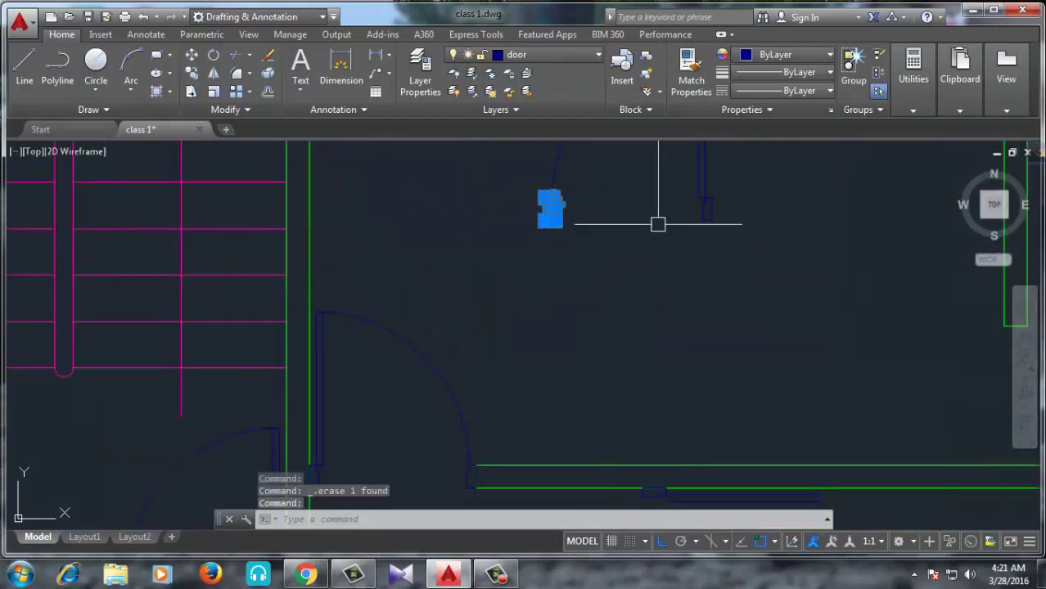
left_click(710, 219)
left_click(191, 73)
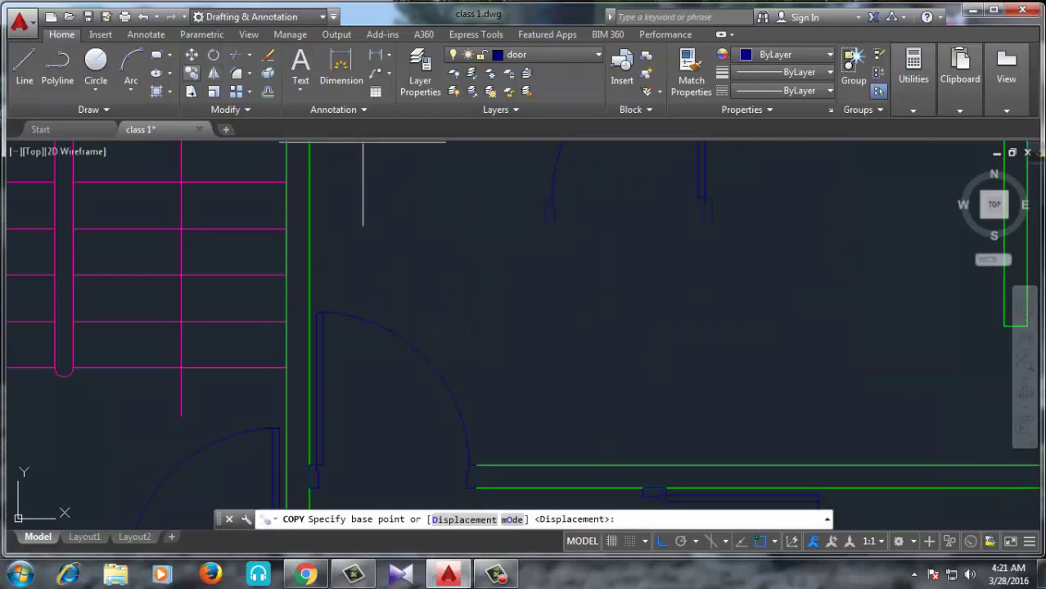
left_click(563, 229)
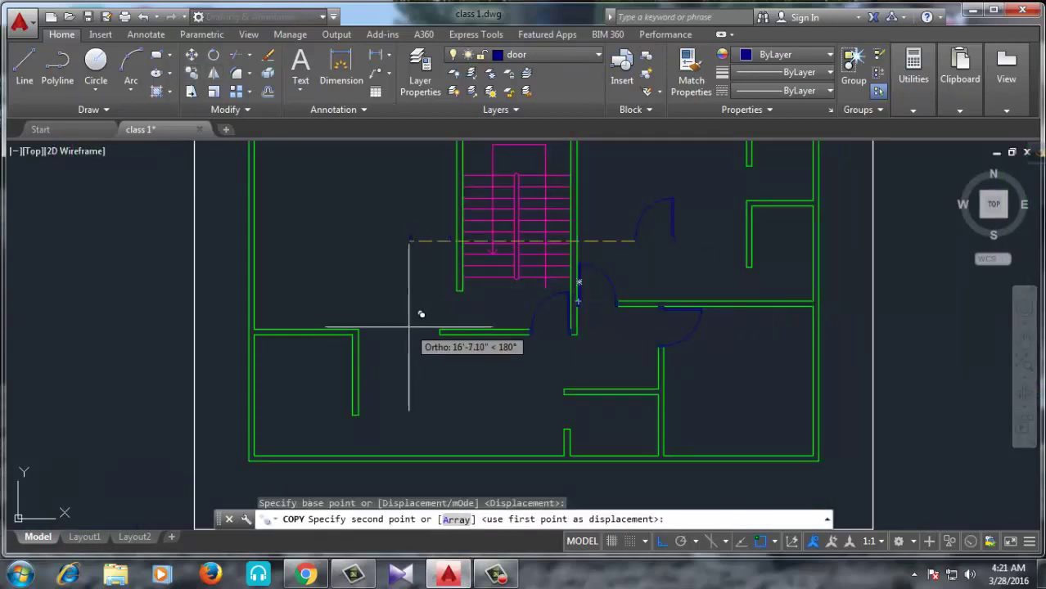
key("F8")
scroll(398, 332, "up", 5)
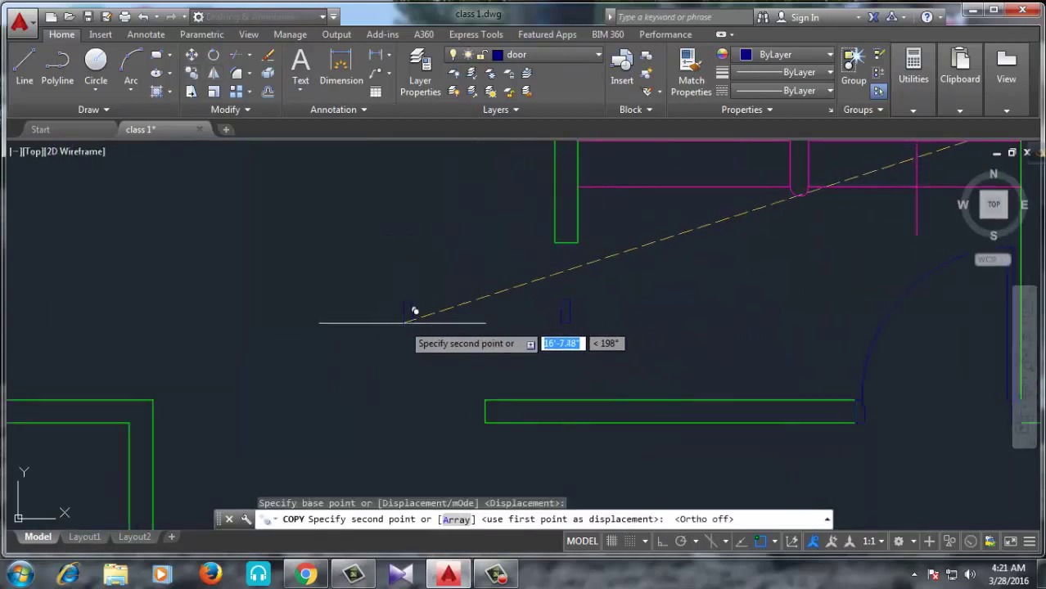
left_click(404, 324)
key("Escape")
Step: Rotate the two copied blocks with Ortho on so they stand vertical
left_click(598, 286)
left_click(311, 342)
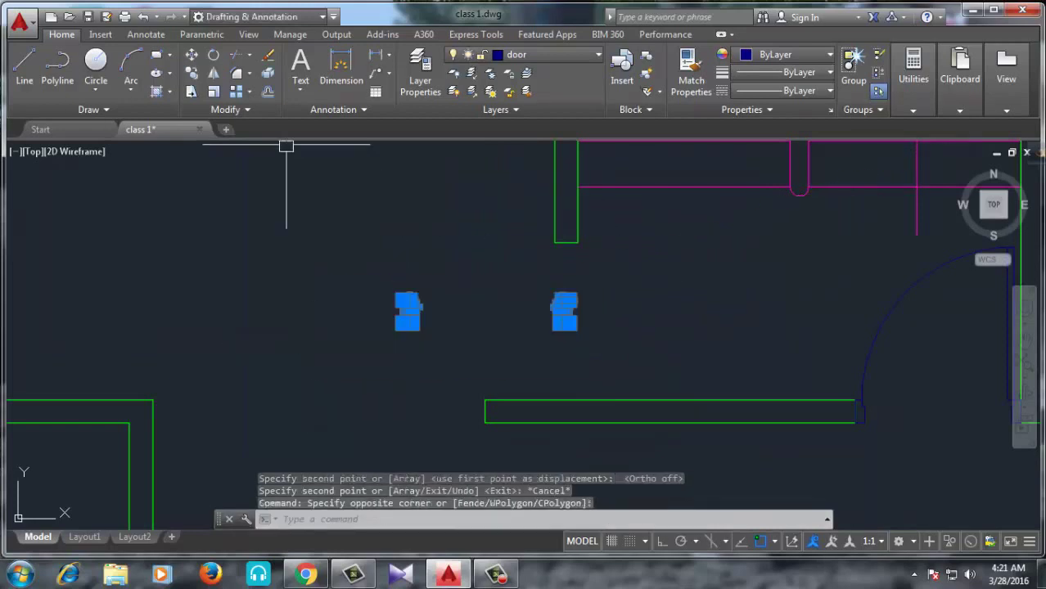
left_click(214, 54)
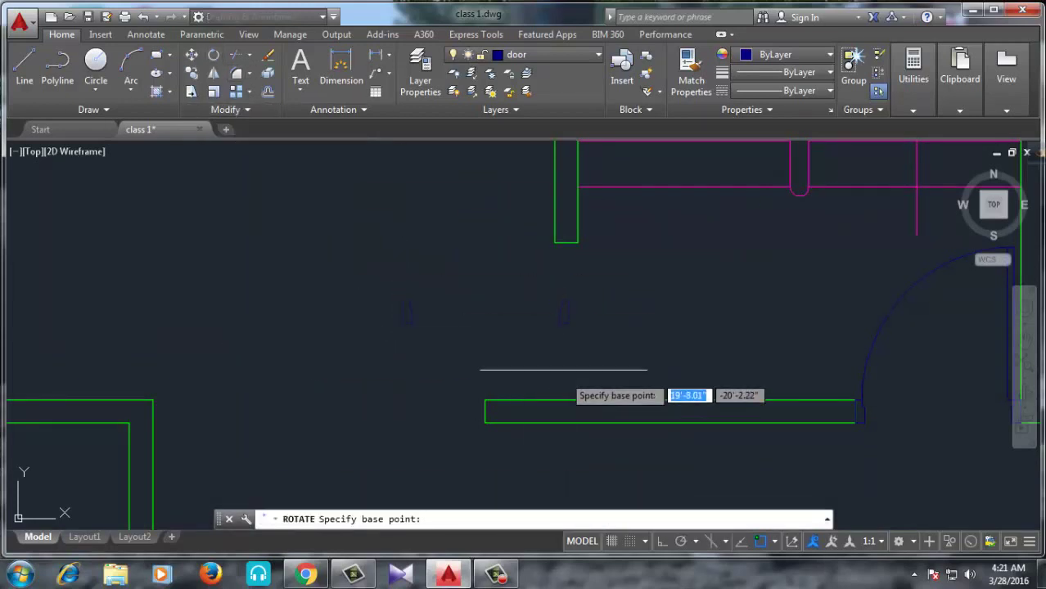
left_click(568, 324)
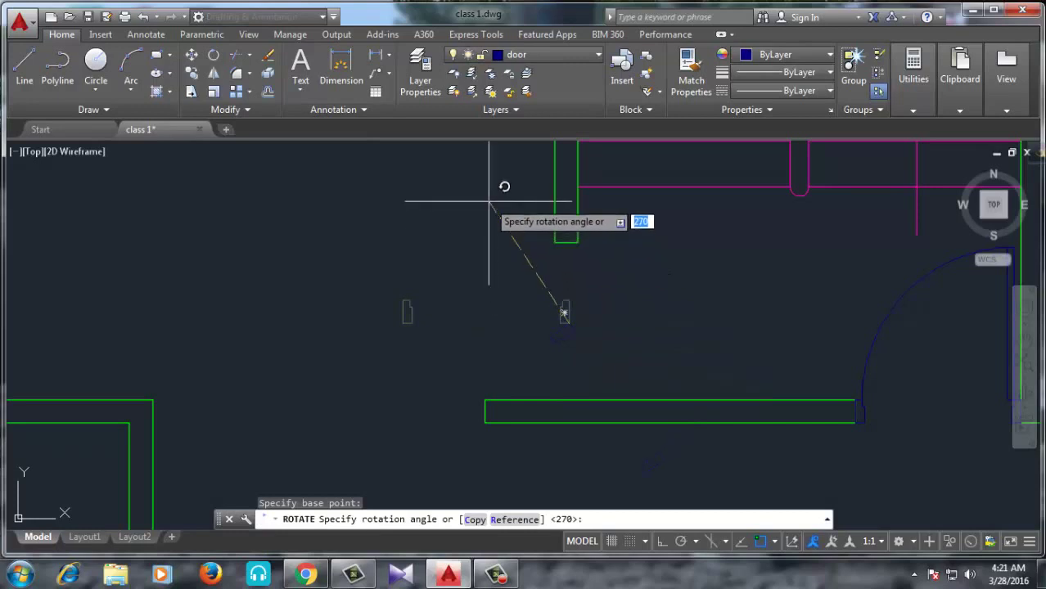
key("F8")
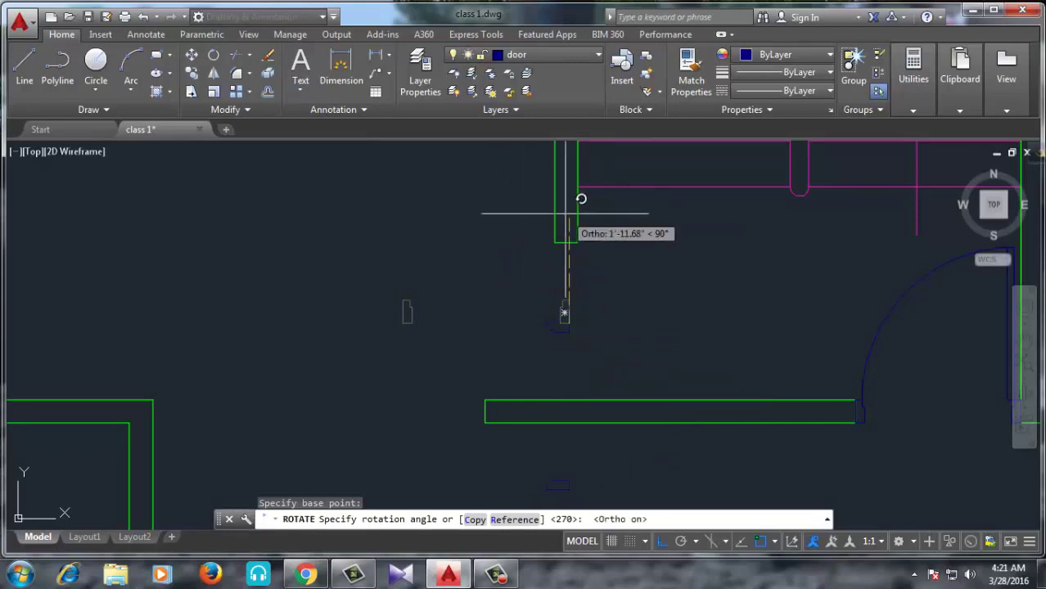
left_click(567, 221)
Step: Move the rotated blocks so the door piece sits at the wall column's bottom
left_click_drag(588, 304, 506, 373)
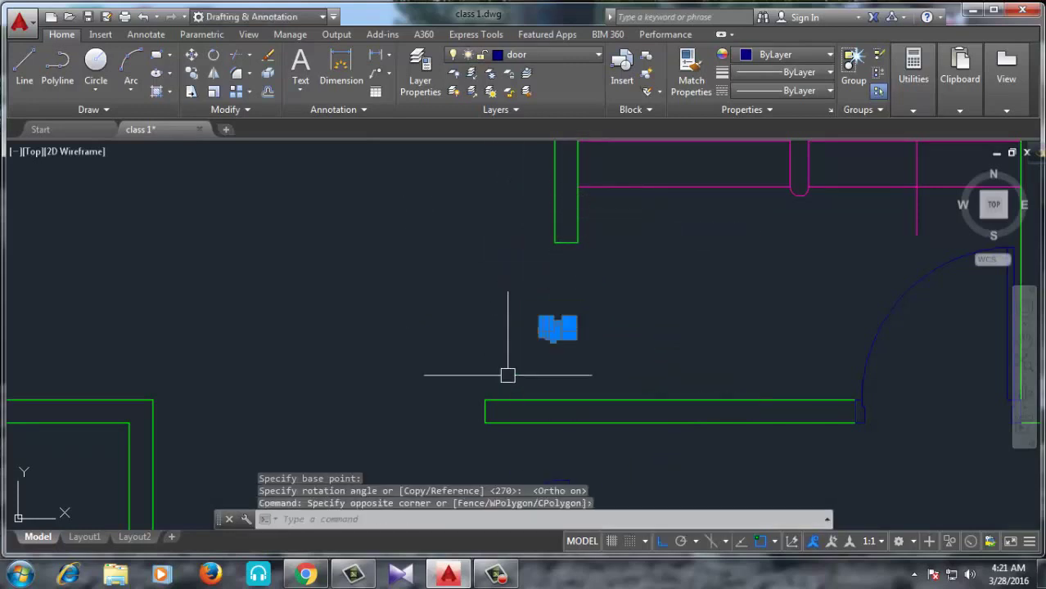
type("m")
key("Return")
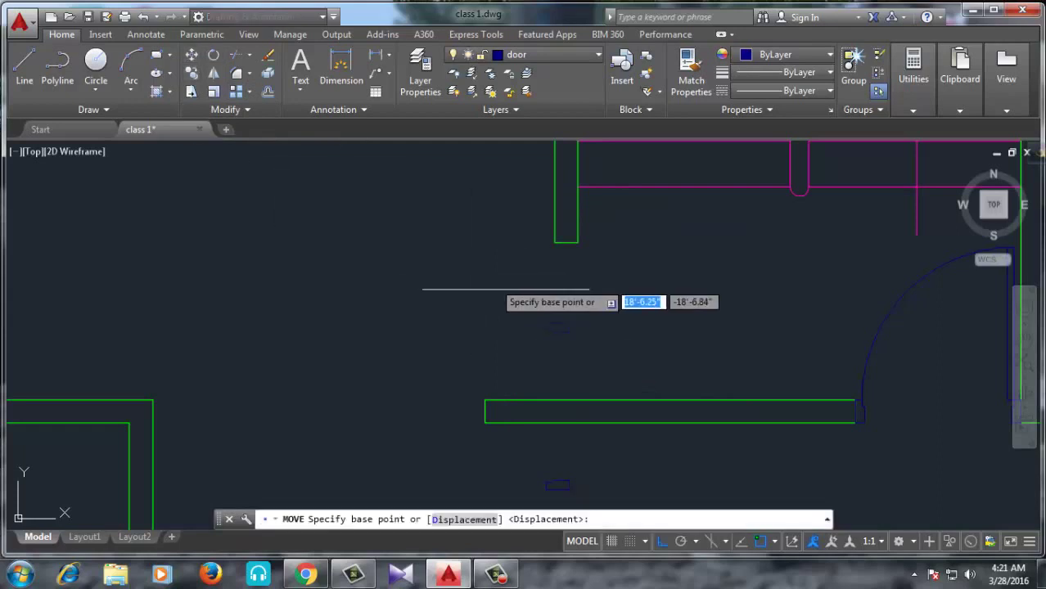
scroll(511, 294, "up", 4)
left_click(643, 364)
scroll(639, 363, "down", 3)
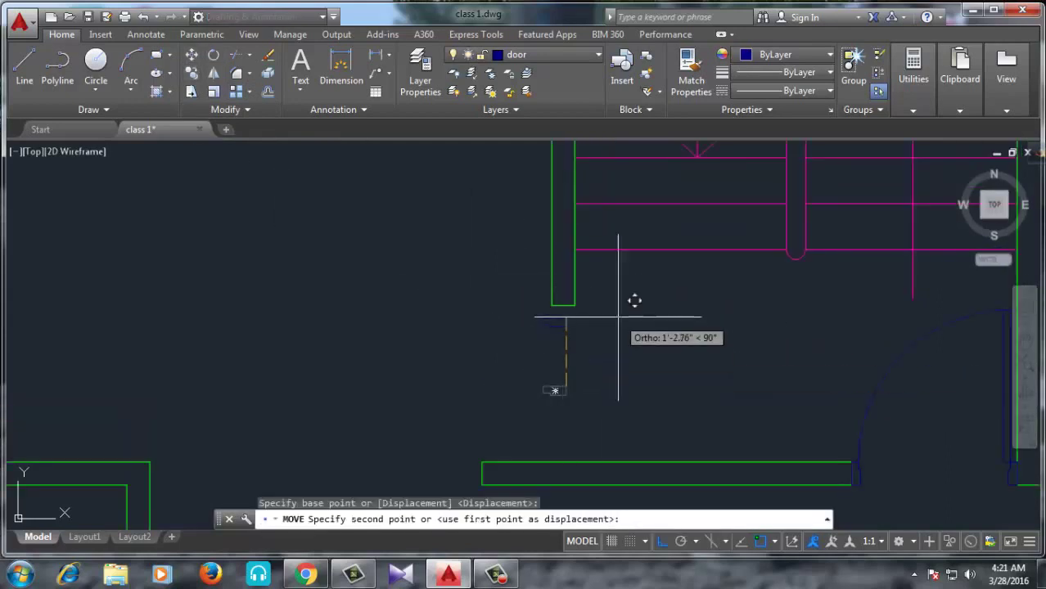
left_click(572, 301)
scroll(572, 201, "down", 1)
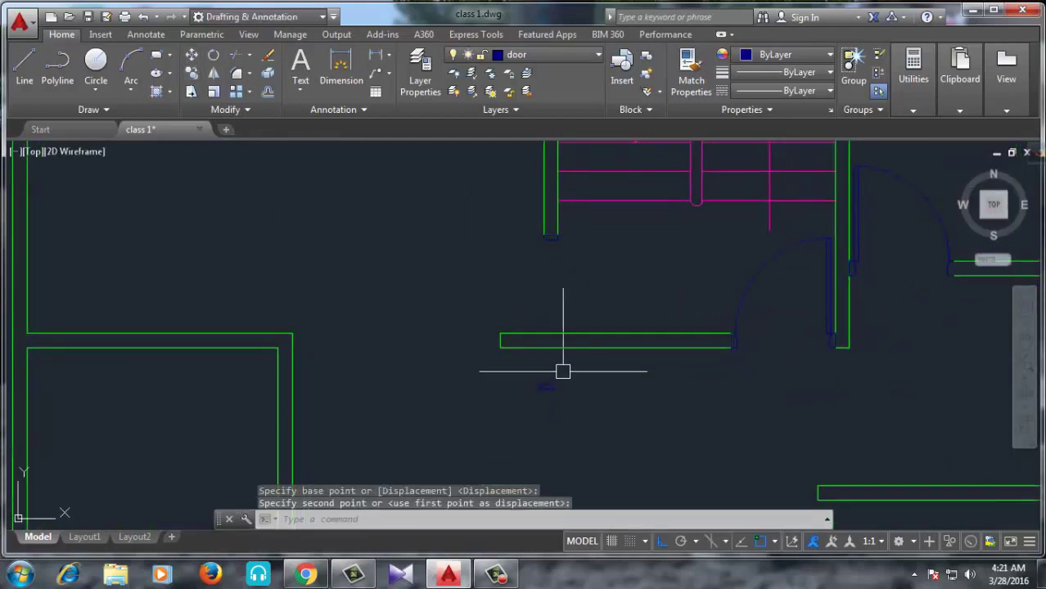
scroll(563, 367, "up", 3)
Step: With Ortho off, snap the small door piece onto the end of the horizontal wall
left_click(548, 399)
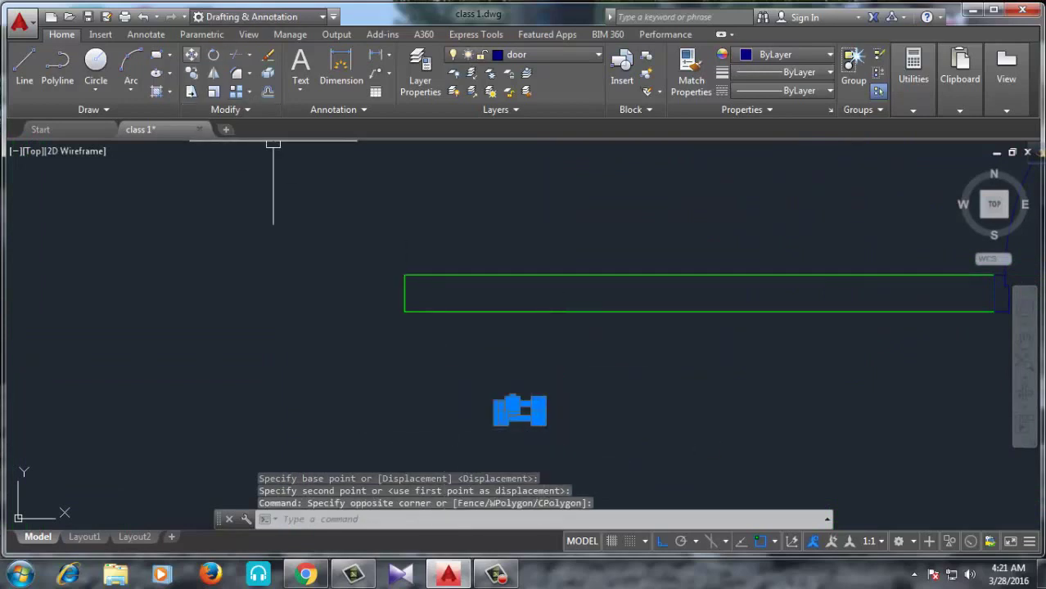
left_click(191, 54)
left_click(540, 415)
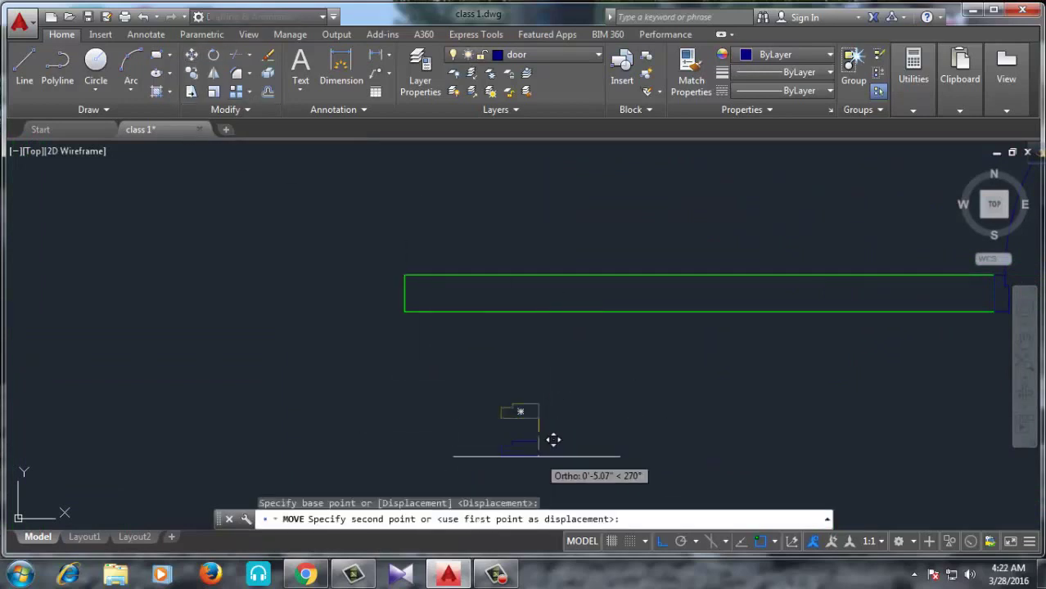
scroll(553, 441, "down", 3)
scroll(560, 326, "up", 3)
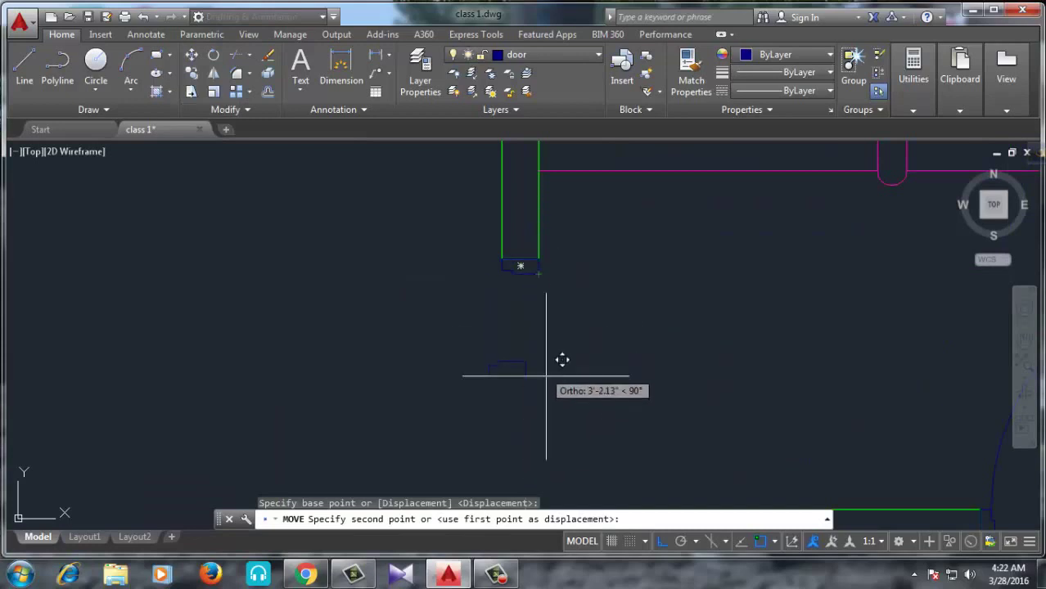
key("F8")
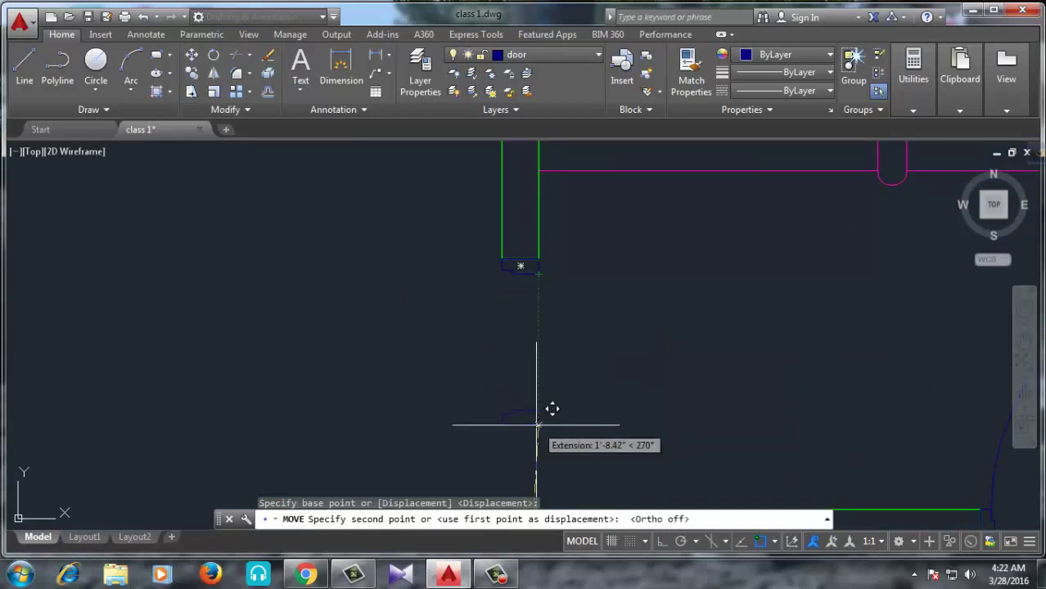
scroll(554, 433, "down", 2)
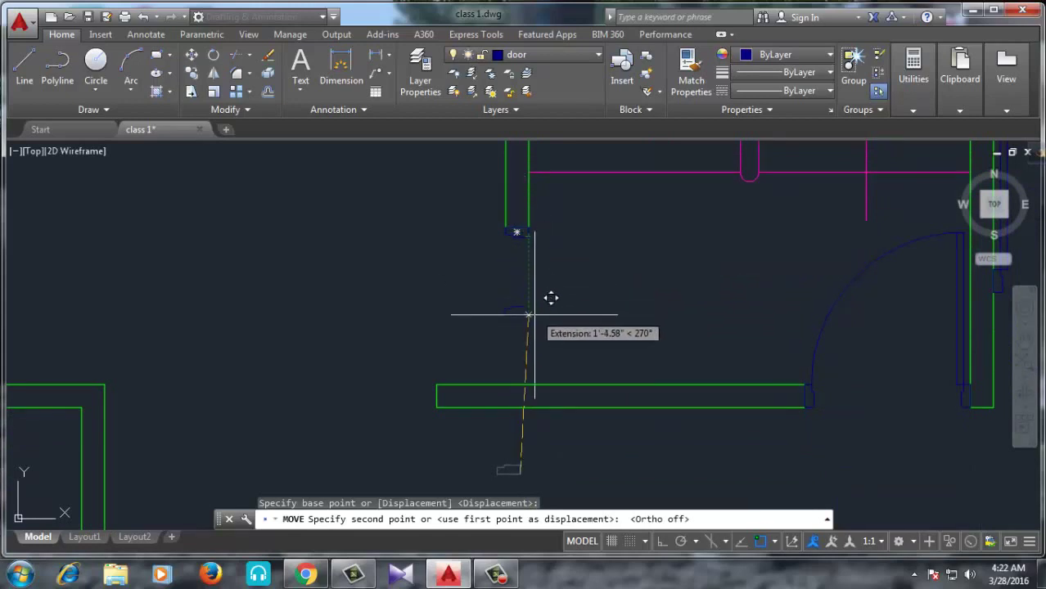
left_click(528, 383)
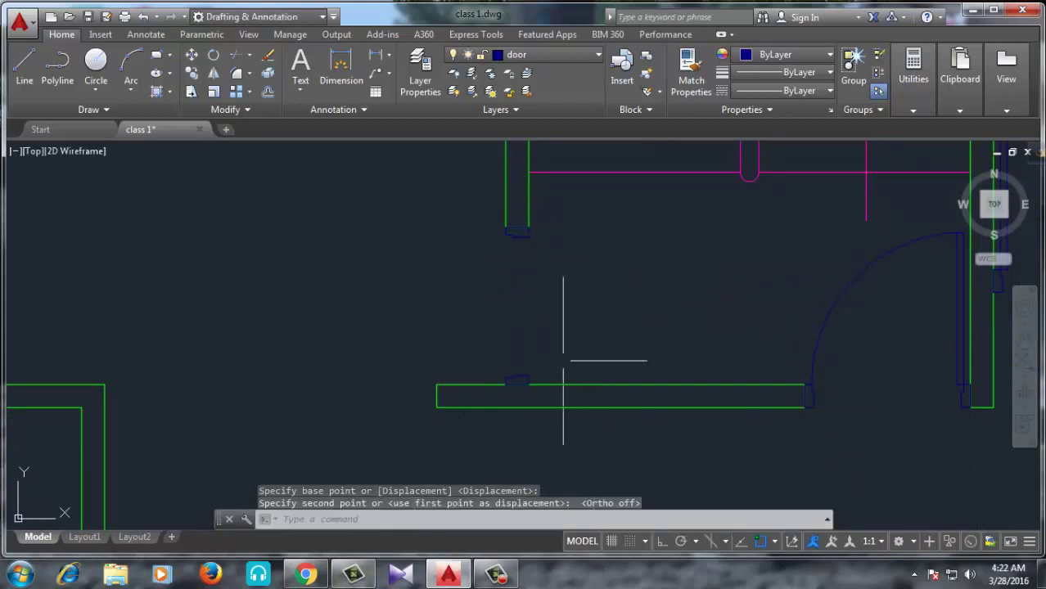
scroll(562, 360, "down", 1)
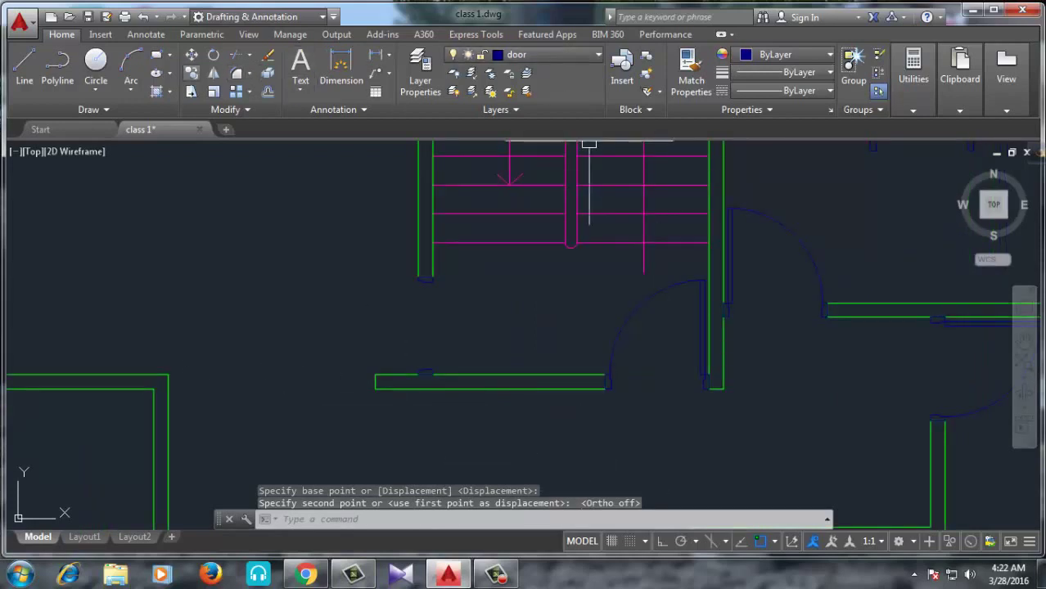
Step: Draw a thin door leaf rectangle from the wall end in the opening below the stairs
type("rec")
key("Return")
scroll(374, 257, "up", 3)
scroll(290, 252, "up", 2)
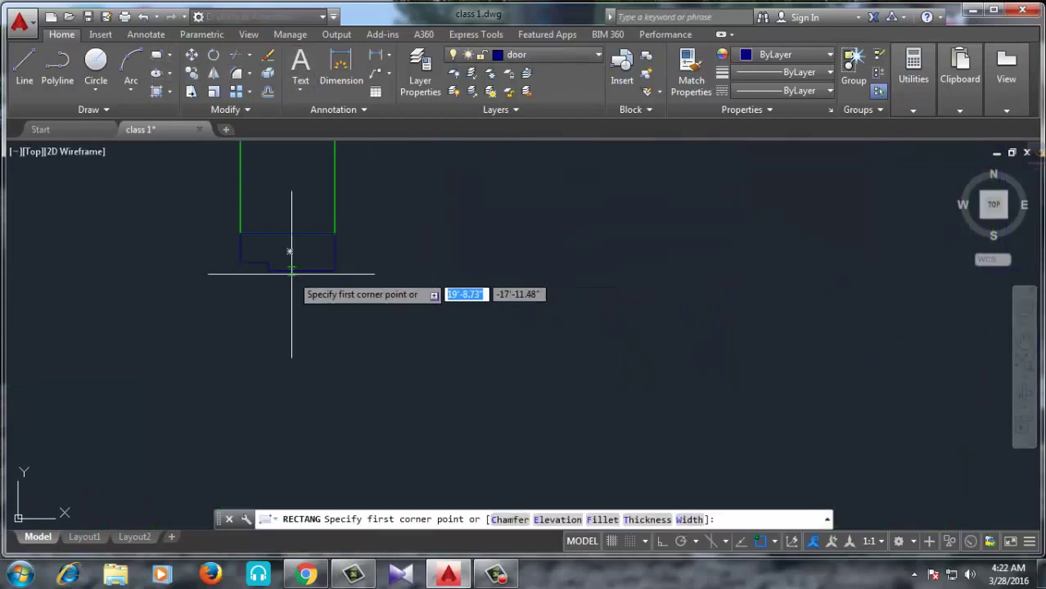
left_click(240, 261)
scroll(285, 234, "down", 2)
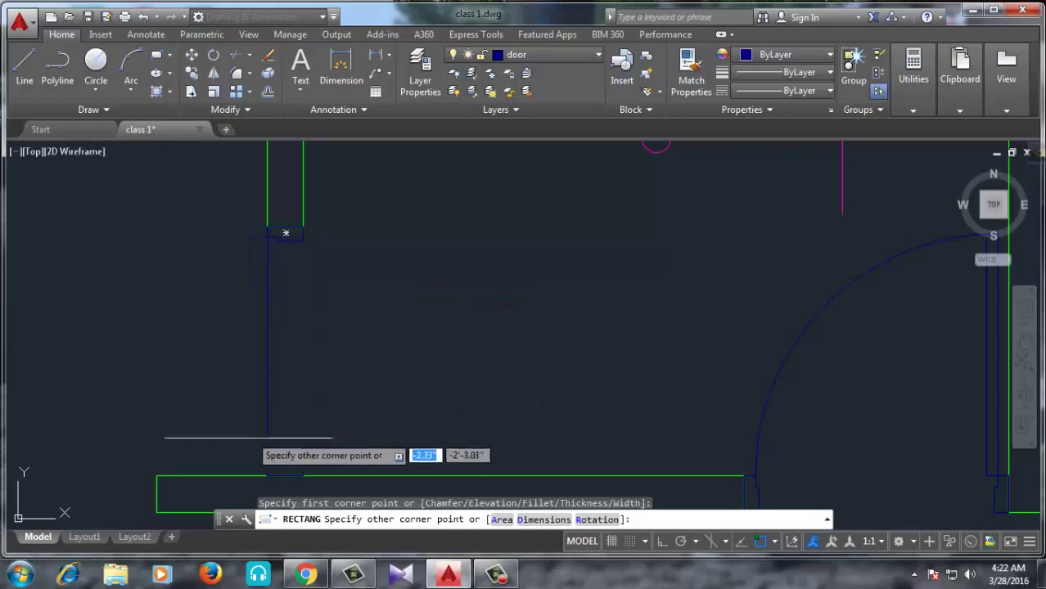
scroll(275, 478, "up", 2)
left_click(304, 480)
scroll(393, 442, "down", 3)
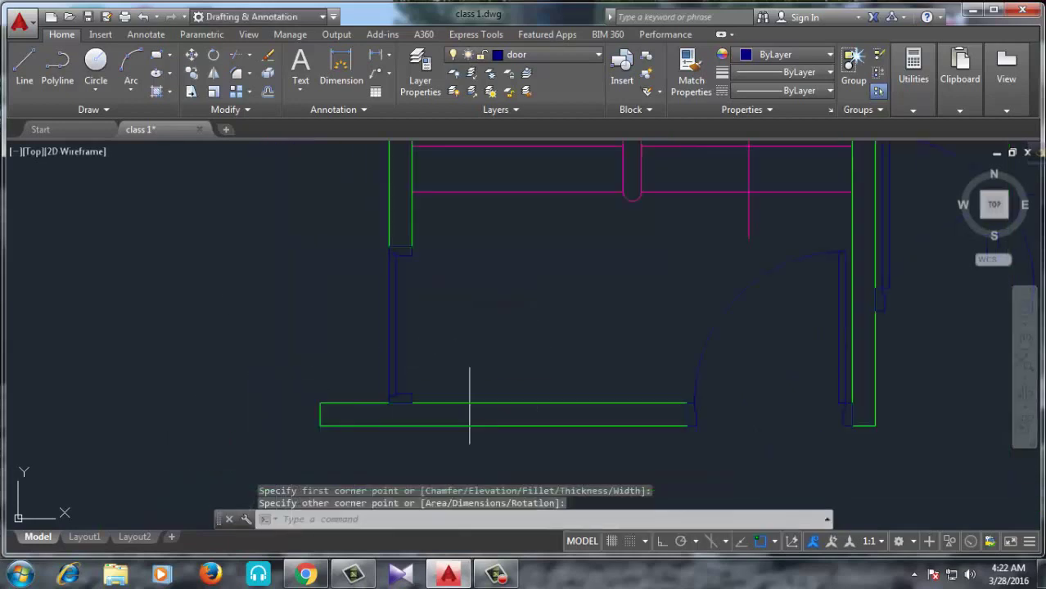
scroll(451, 303, "down", 1)
left_click_drag(451, 304, 362, 327)
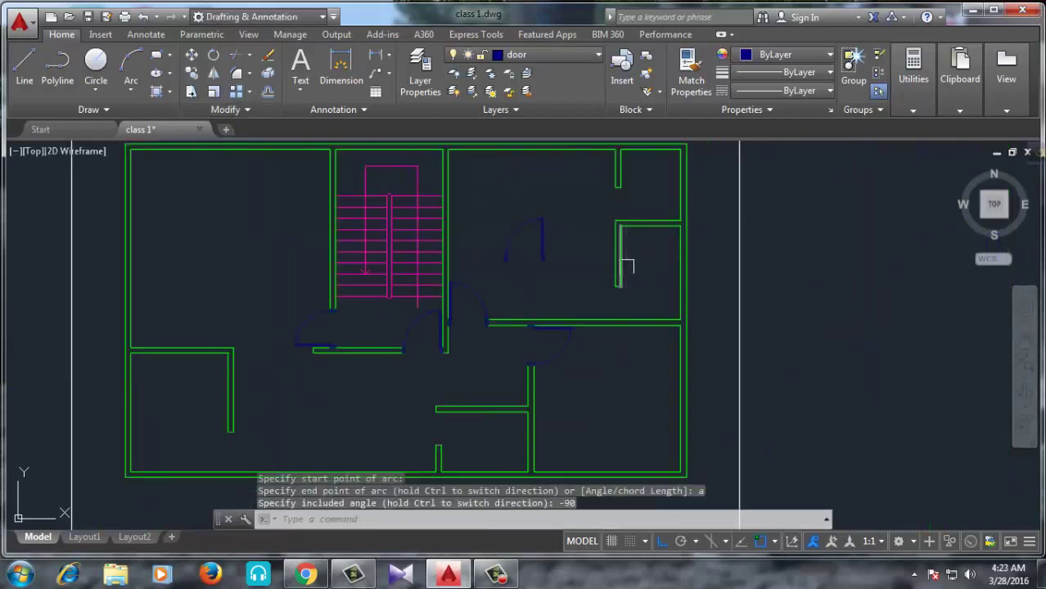
mouse_move(533, 381)
middle_mouse_down()
mouse_move(601, 355)
mouse_move(633, 377)
mouse_move(549, 326)
middle_mouse_up()
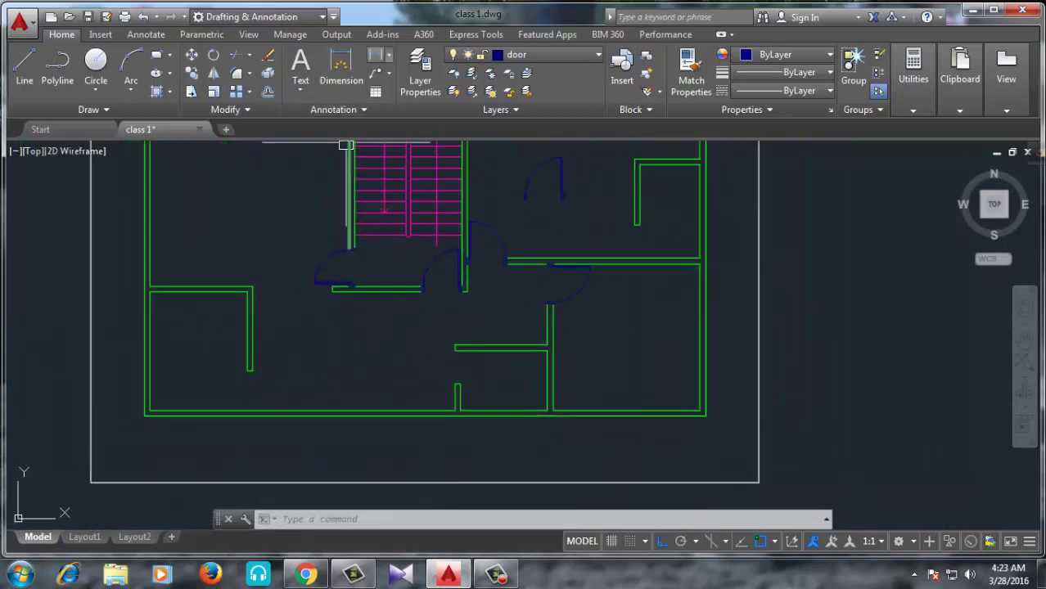
Step: Check the 3' wall distance with a linear dimension, then delete it
left_click(376, 55)
scroll(248, 370, "up", 4)
left_click(245, 374)
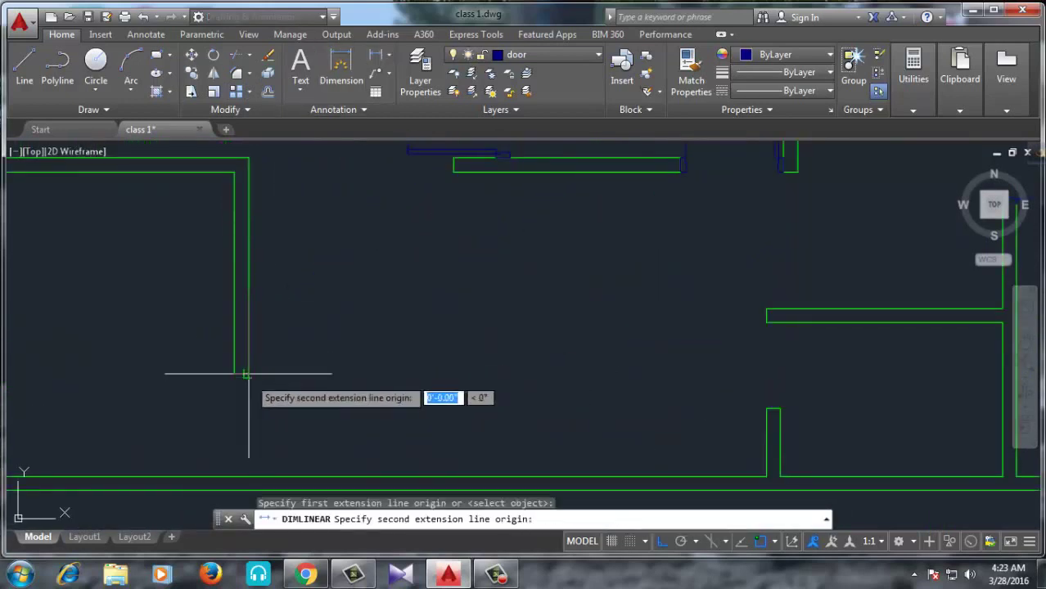
left_click(248, 476)
scroll(250, 453, "up", 2)
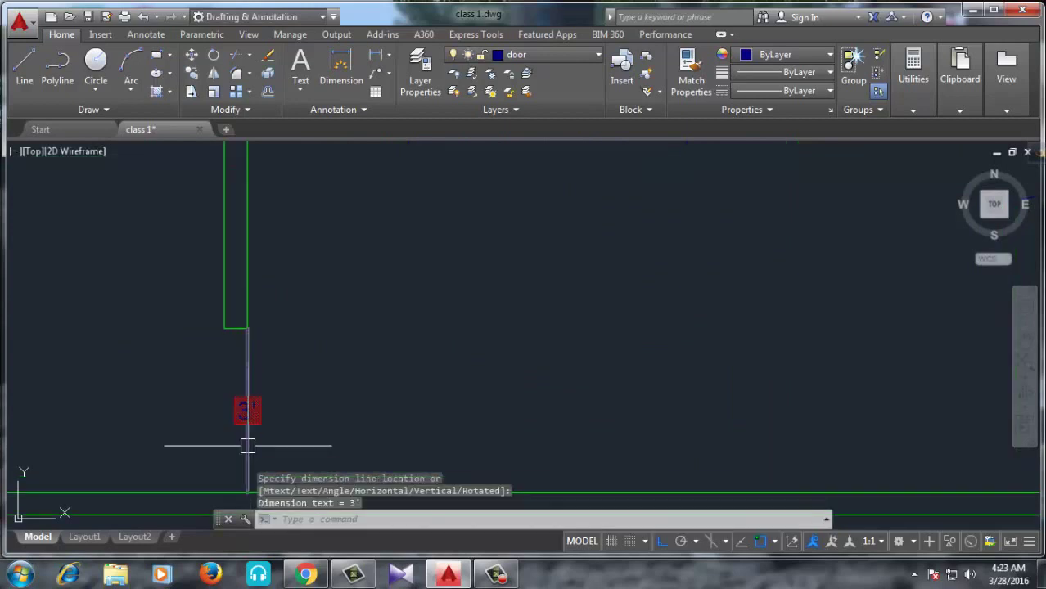
scroll(248, 446, "down", 1)
left_click(257, 374)
left_click(278, 373)
left_click(187, 405)
key("Delete")
scroll(206, 391, "down", 3)
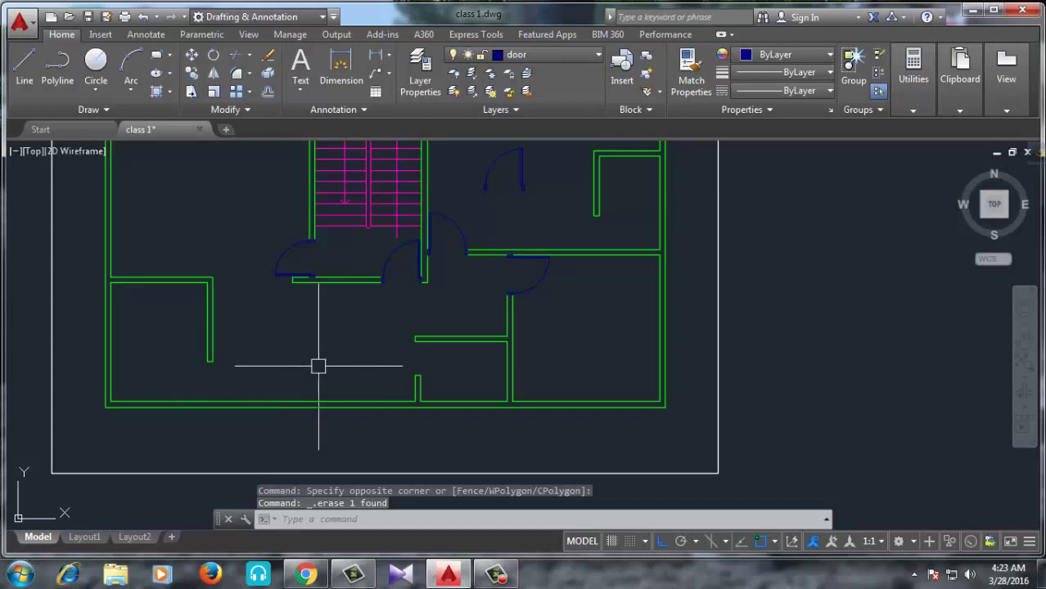
Step: Select the door in the upper room and move it aside next to the plan
middle_click_drag(537, 157, 541, 195)
left_click(537, 178)
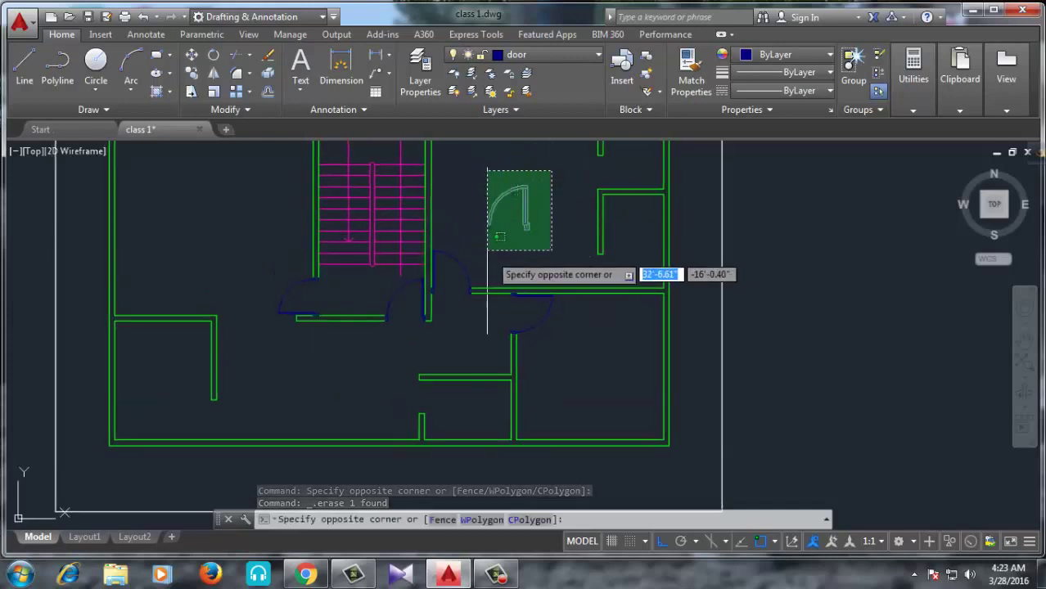
left_click(473, 238)
left_click(190, 54)
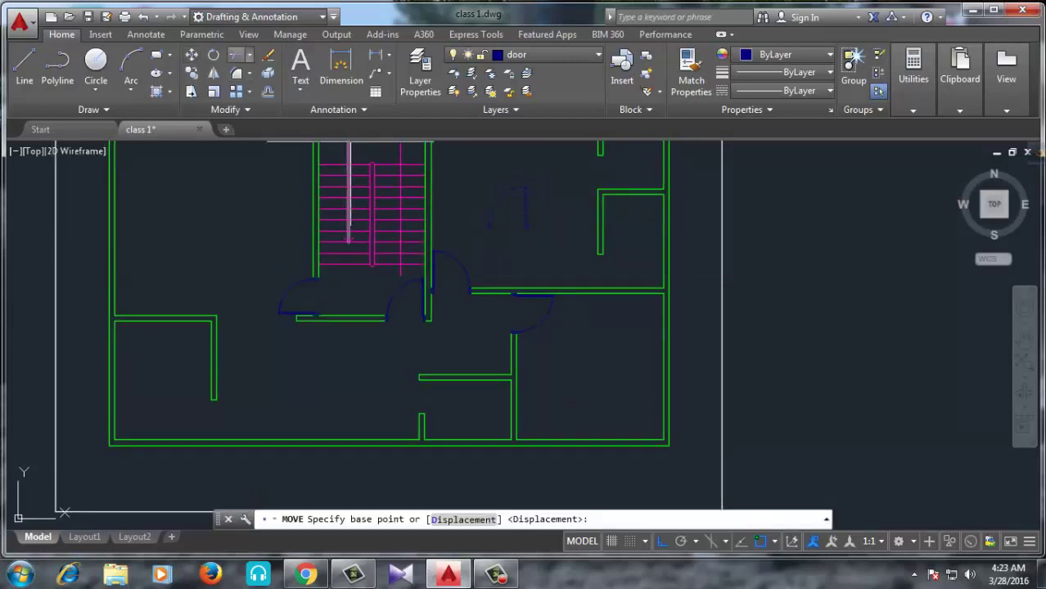
scroll(532, 229, "up", 3)
scroll(531, 223, "up", 2)
scroll(529, 218, "up", 2)
left_click(522, 216)
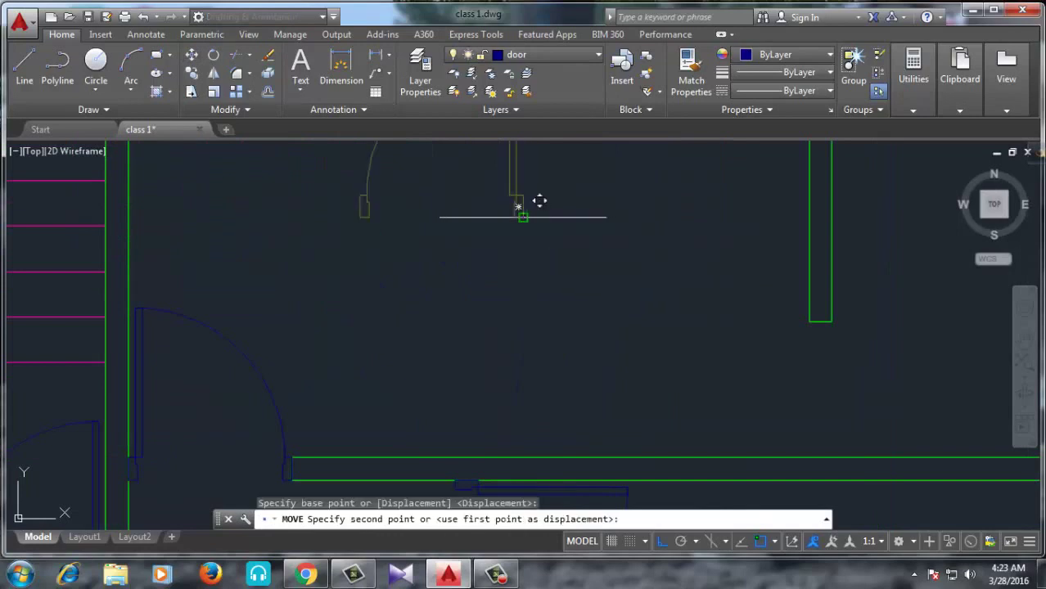
scroll(491, 233, "down", 6)
left_click(266, 360)
key("F8")
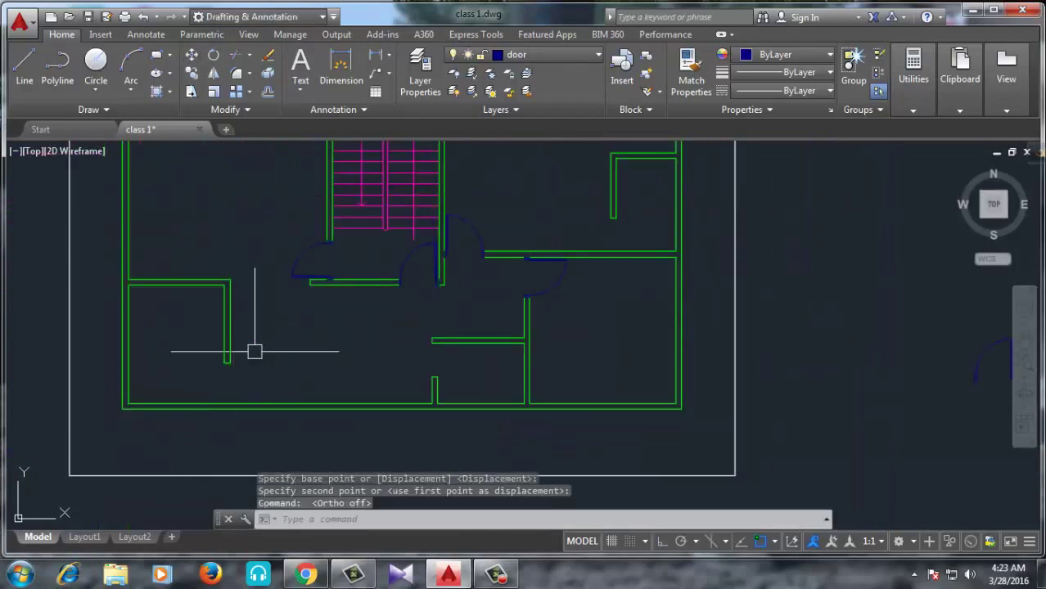
scroll(504, 370, "down", 3)
scroll(623, 346, "up", 3)
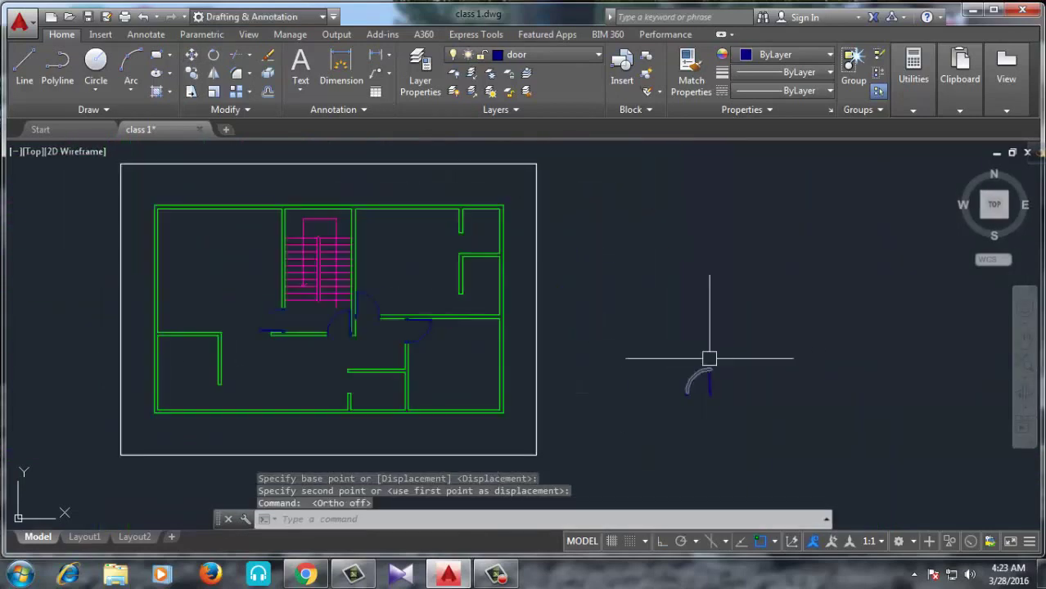
Step: Move the door again and snap it beside the bottom wall
left_click_drag(708, 357, 643, 401)
left_click(191, 54)
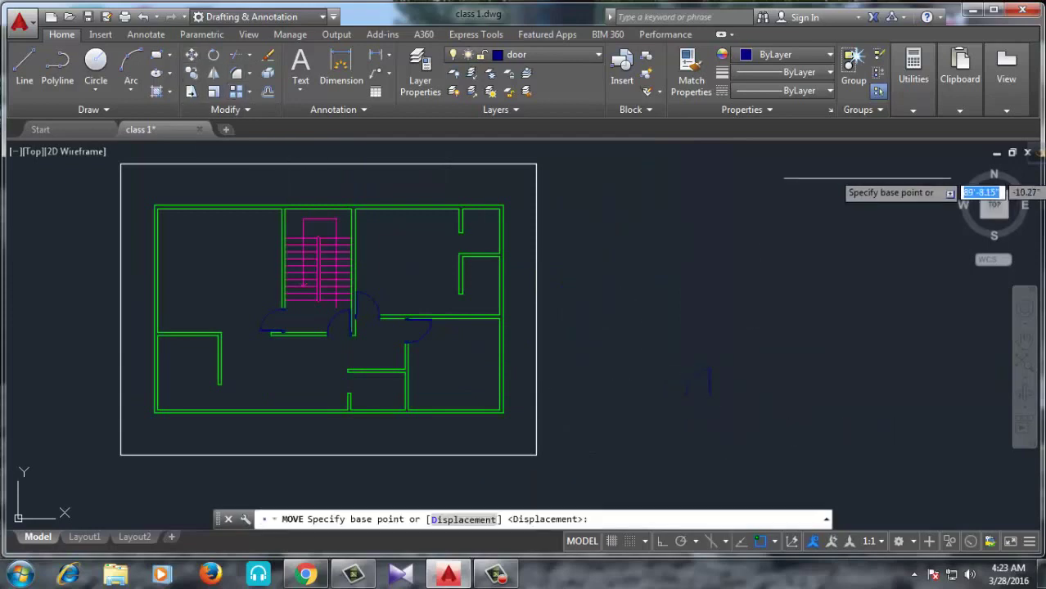
scroll(711, 384, "up", 4)
left_click(714, 384)
scroll(734, 360, "down", 5)
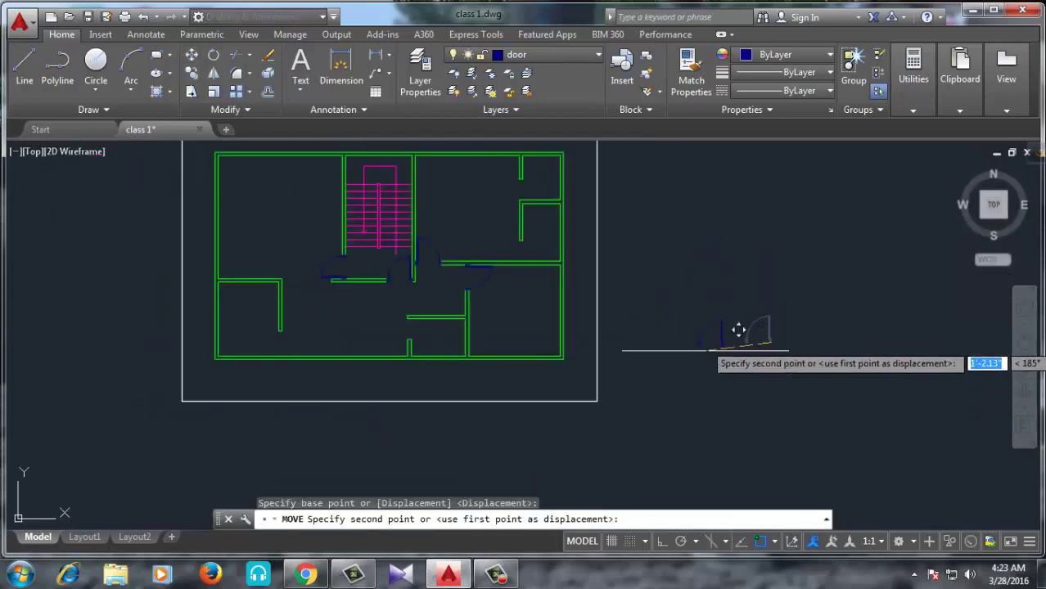
scroll(282, 311, "up", 5)
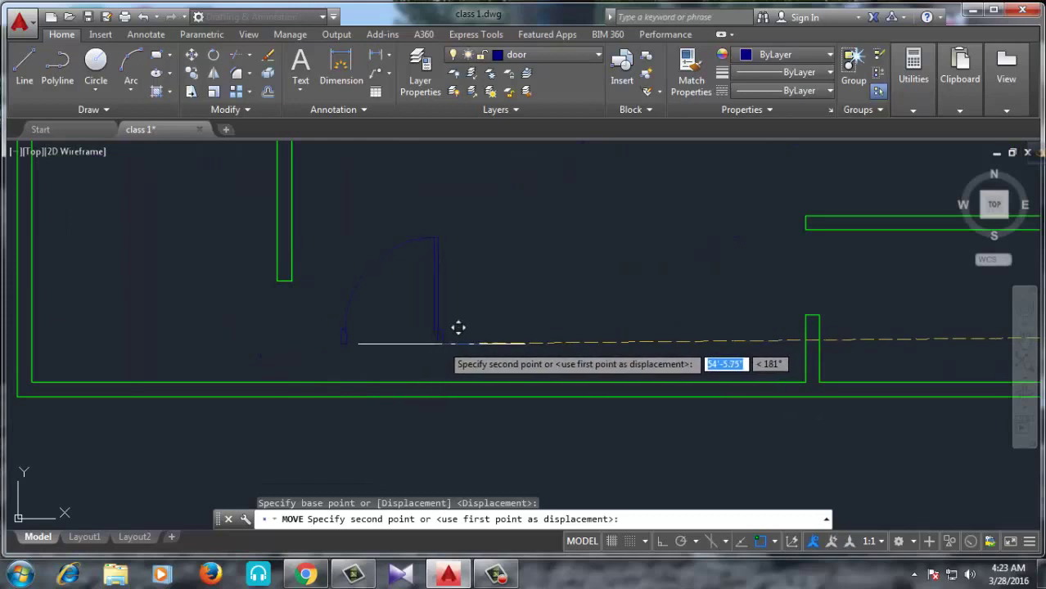
left_click(443, 338)
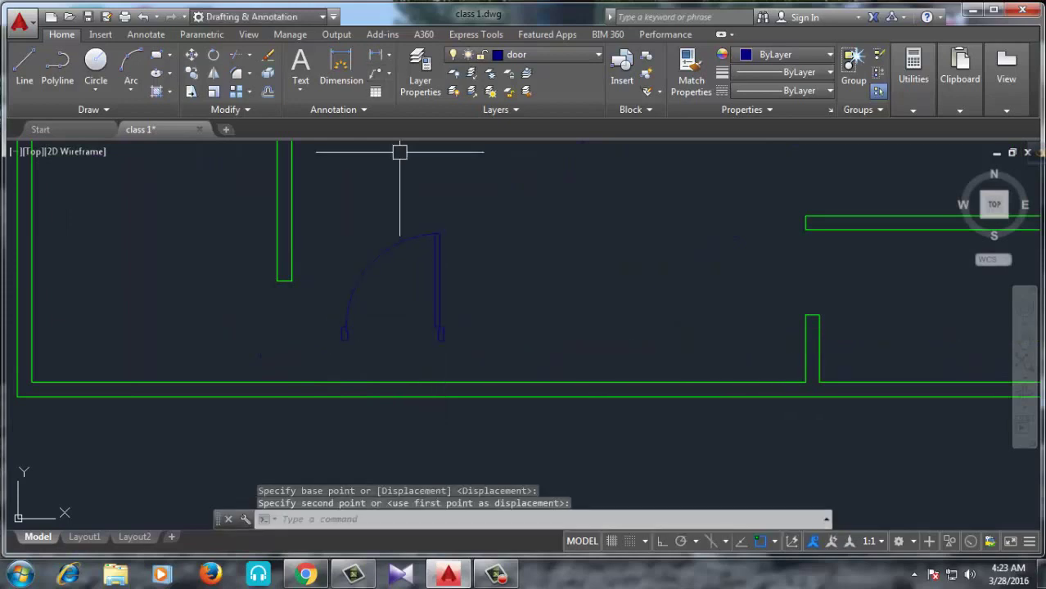
Step: Rotate the door 90° about its hinge with Ortho on
type("ro")
key("Return")
left_click(476, 206)
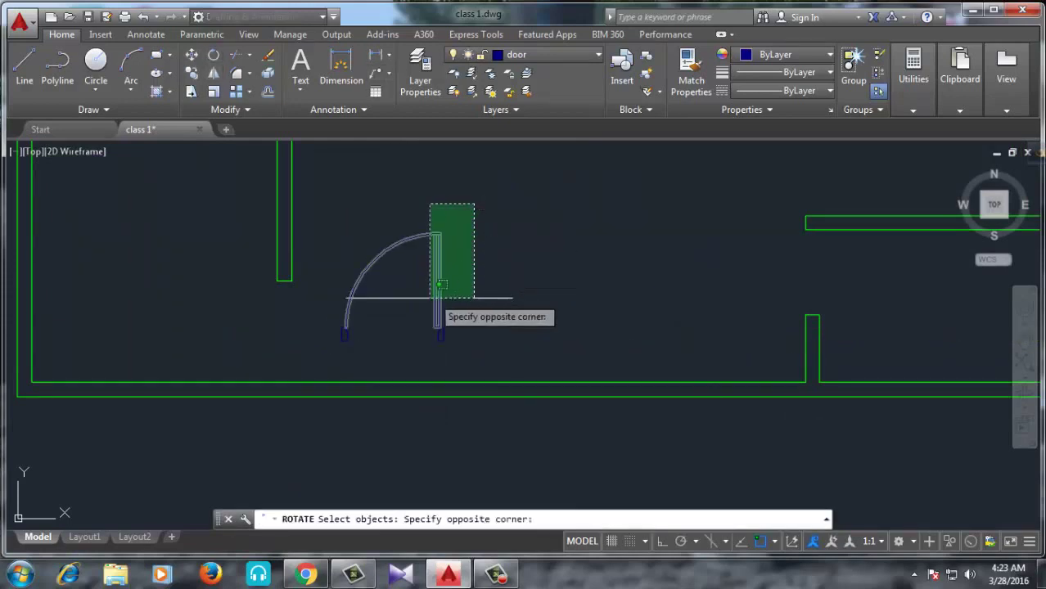
left_click(340, 338)
key("Return")
left_click(445, 342)
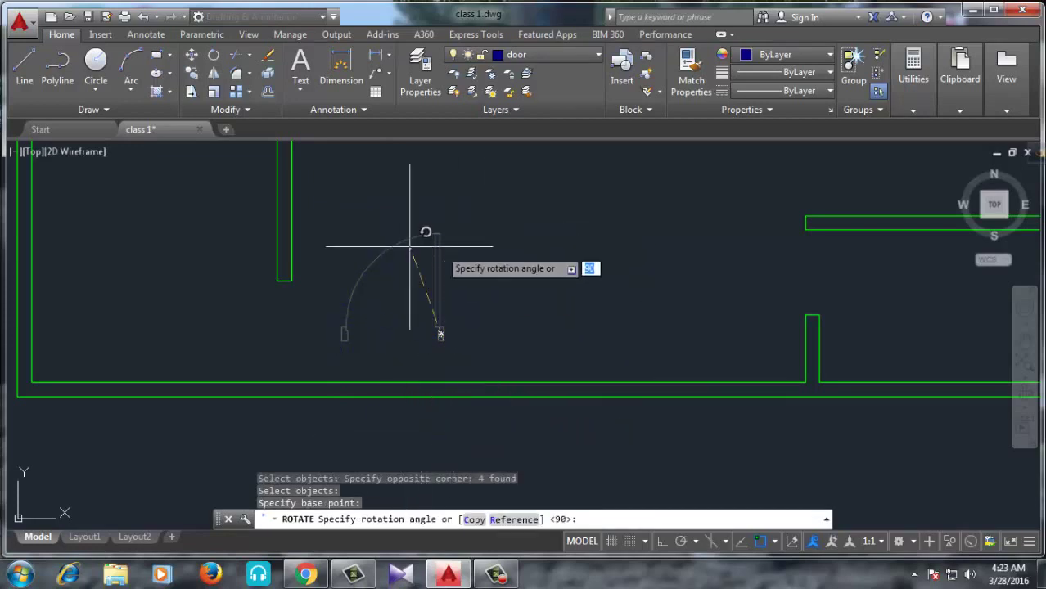
key("F8")
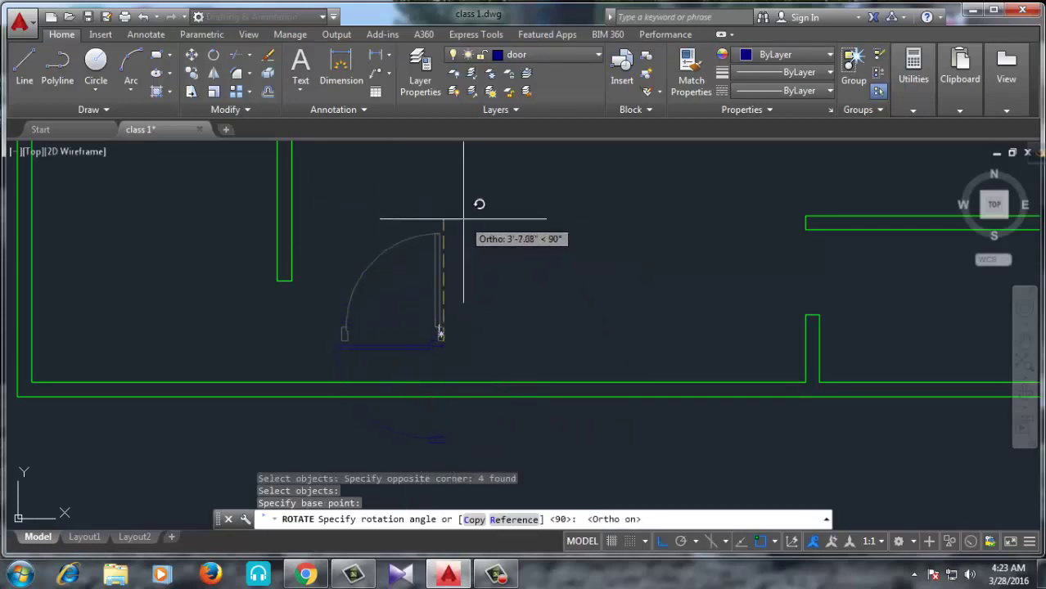
left_click(450, 228)
Step: Mirror the rotated door across a horizontal axis, keeping the original
left_click(456, 307)
left_click(352, 355)
left_click(460, 417)
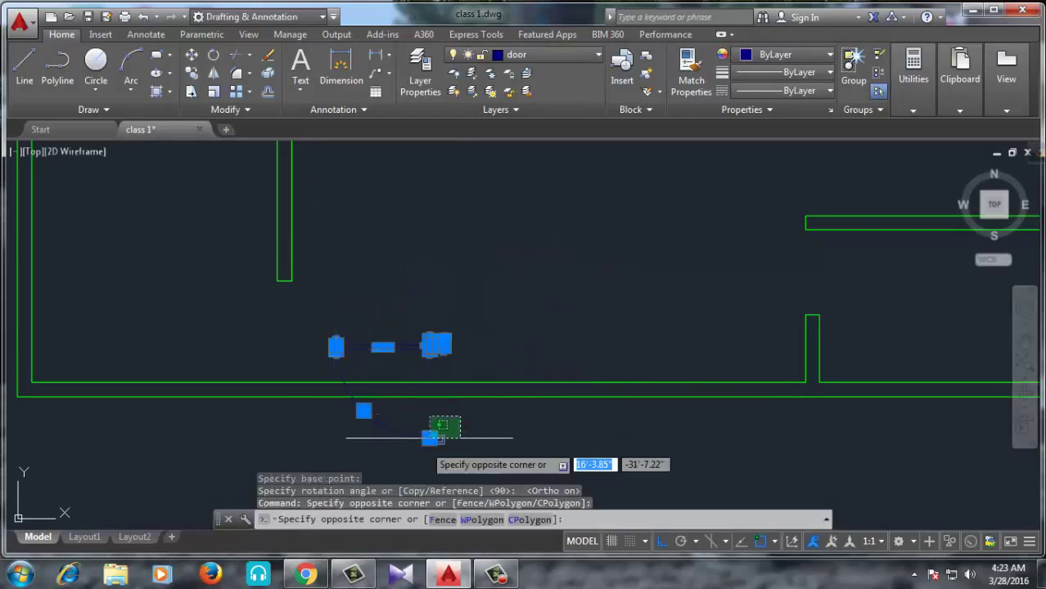
left_click(413, 448)
left_click(213, 73)
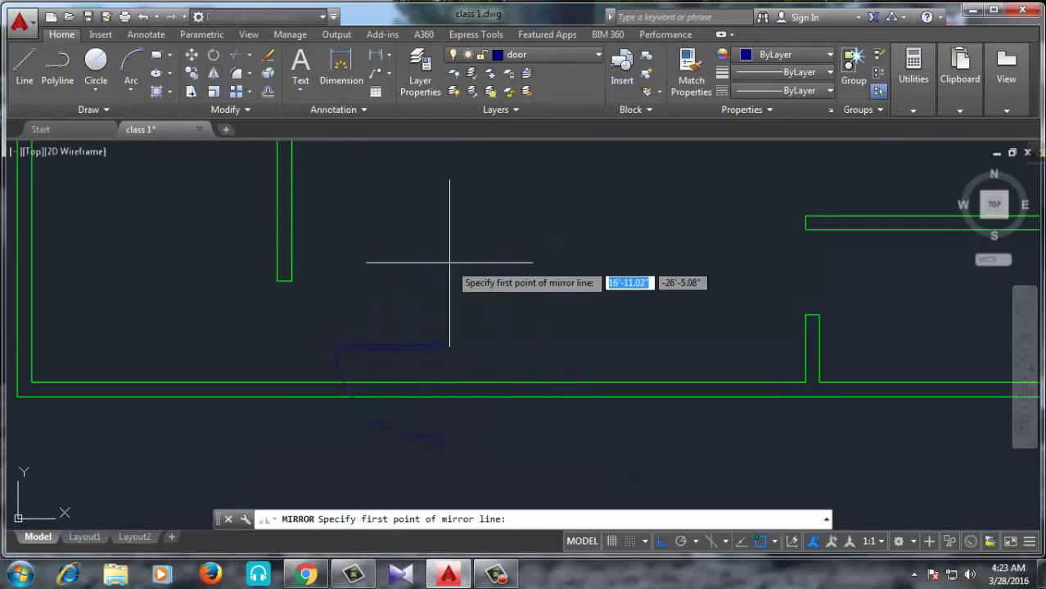
left_click(421, 308)
left_click(537, 301)
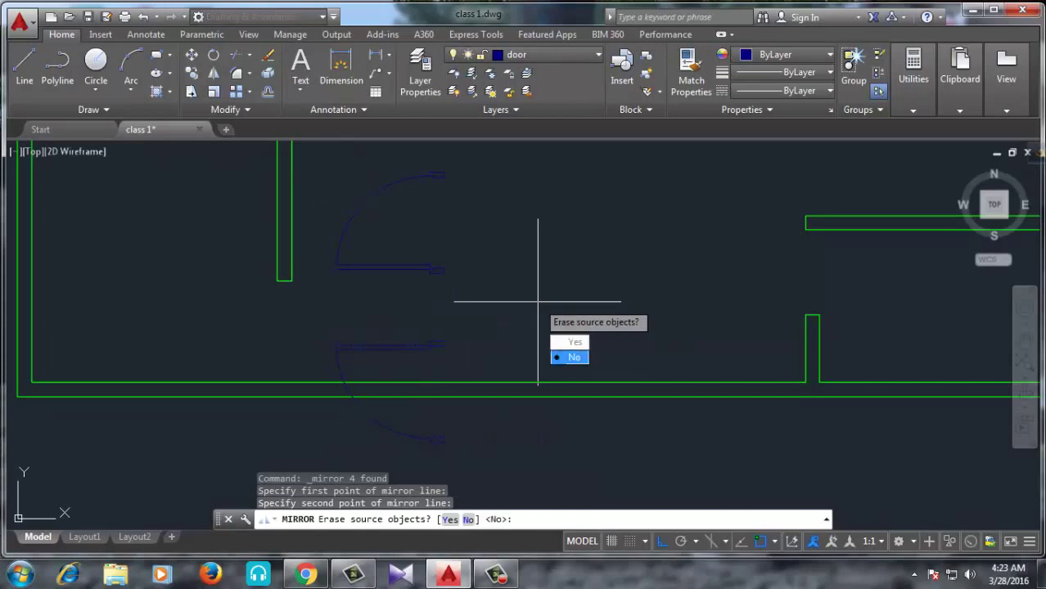
key("Return")
Step: Select the upper mirrored door to begin moving it
left_click(478, 162)
left_click(332, 295)
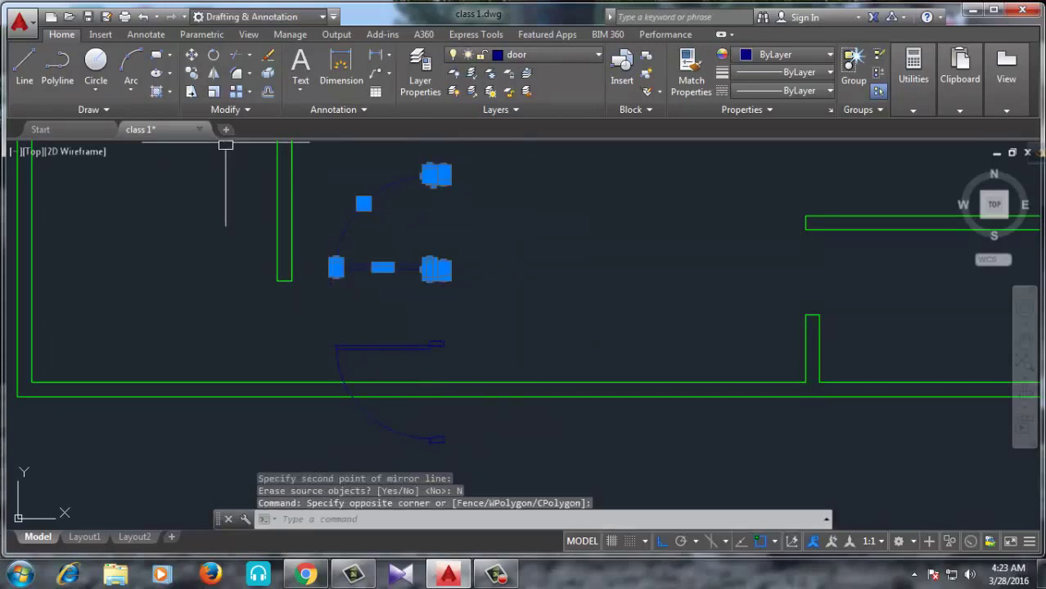
type("m")
key("Return")
Step: Set the door into the left wall opening
scroll(442, 170, "up", 3)
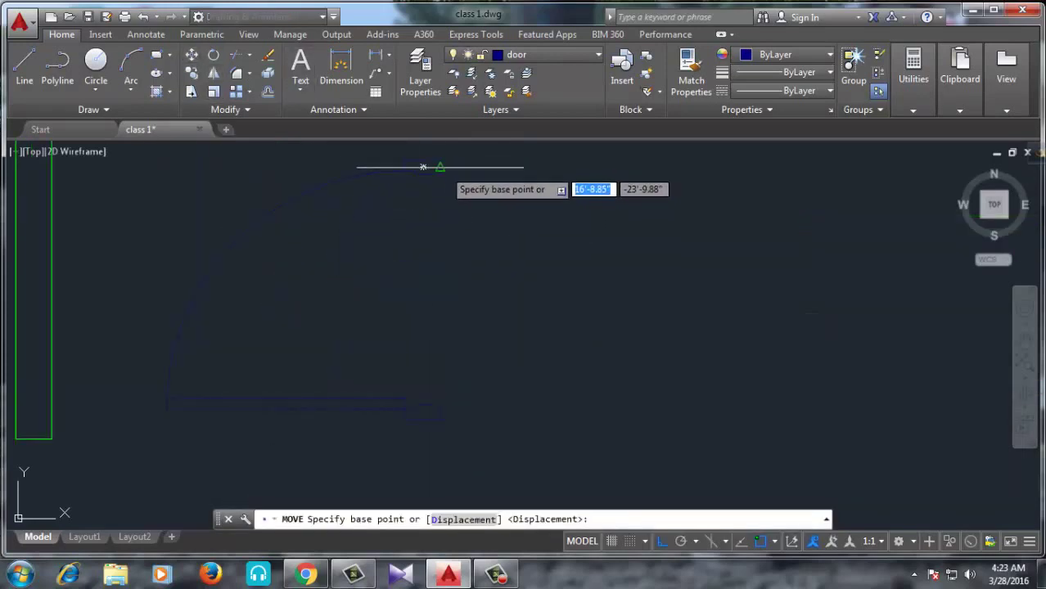
left_click(442, 170)
scroll(303, 277, "down", 2)
scroll(320, 262, "up", 2)
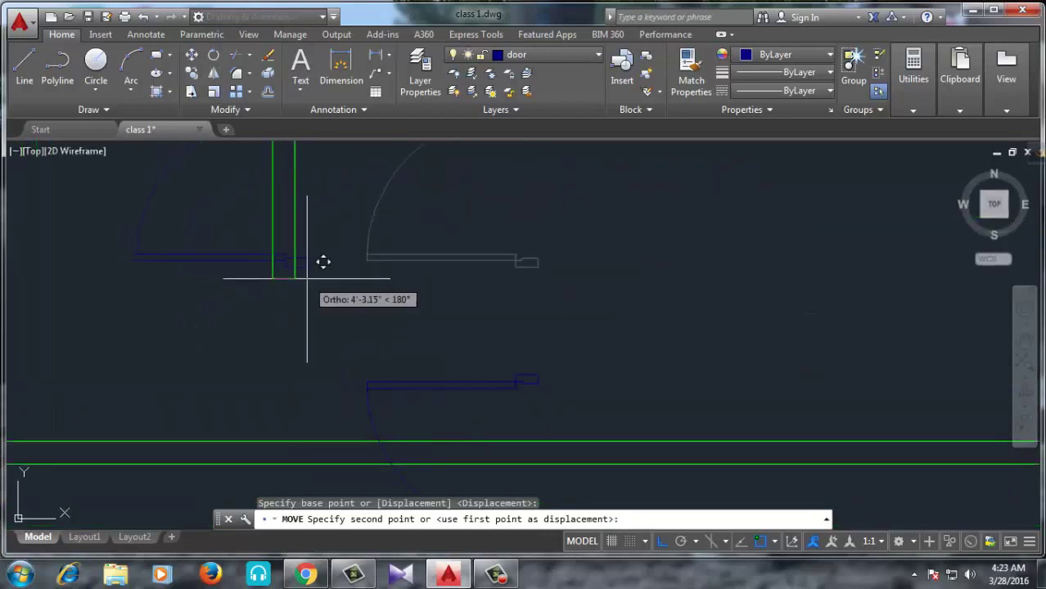
left_click(294, 278)
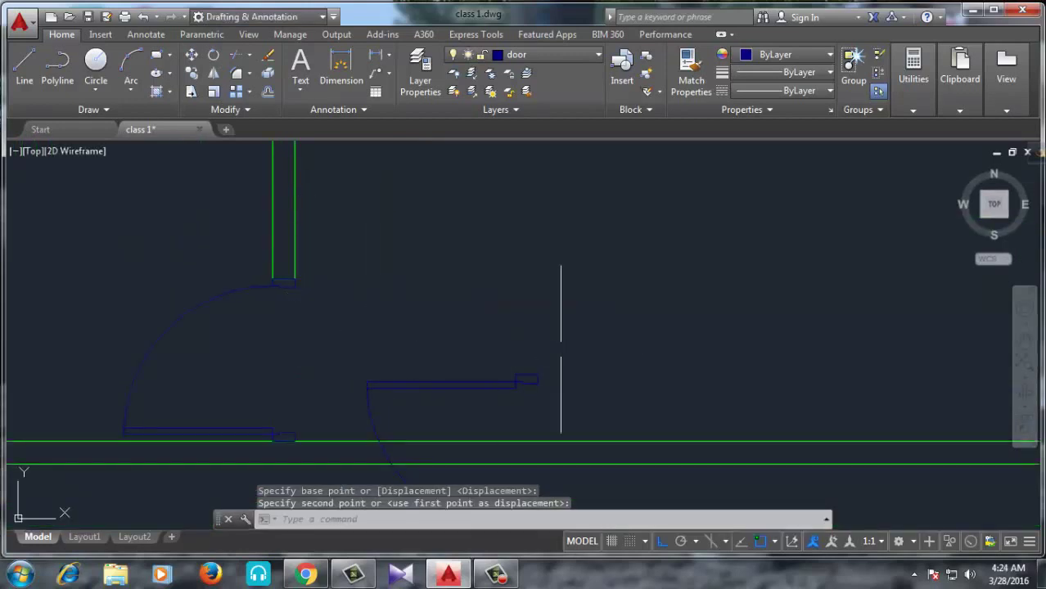
Step: Erase the four leftover door pieces below the wall
scroll(380, 352, "down", 2)
scroll(378, 406, "down", 2)
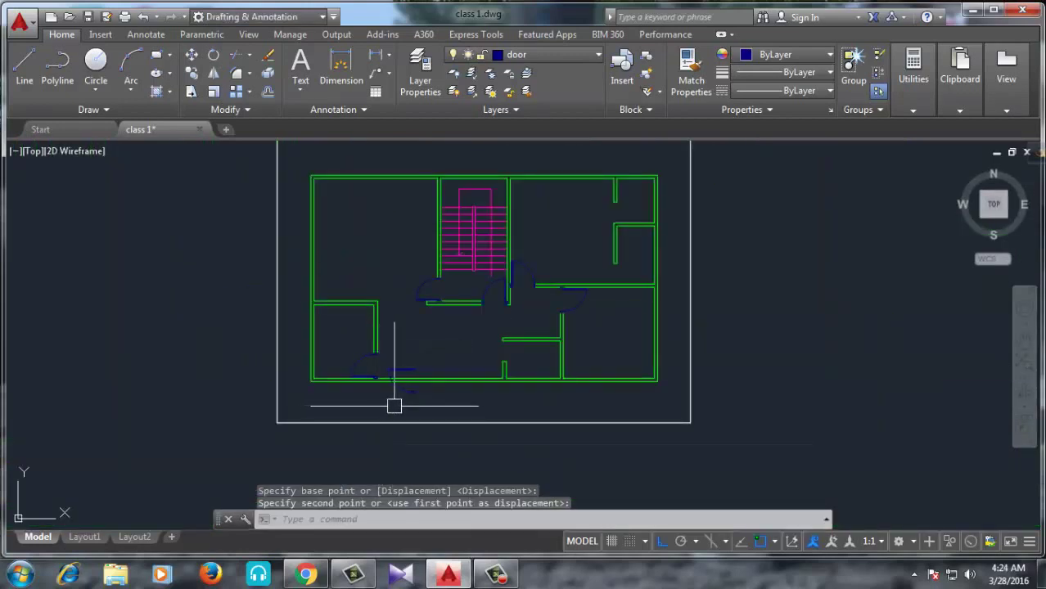
scroll(404, 403, "up", 3)
left_click(433, 312)
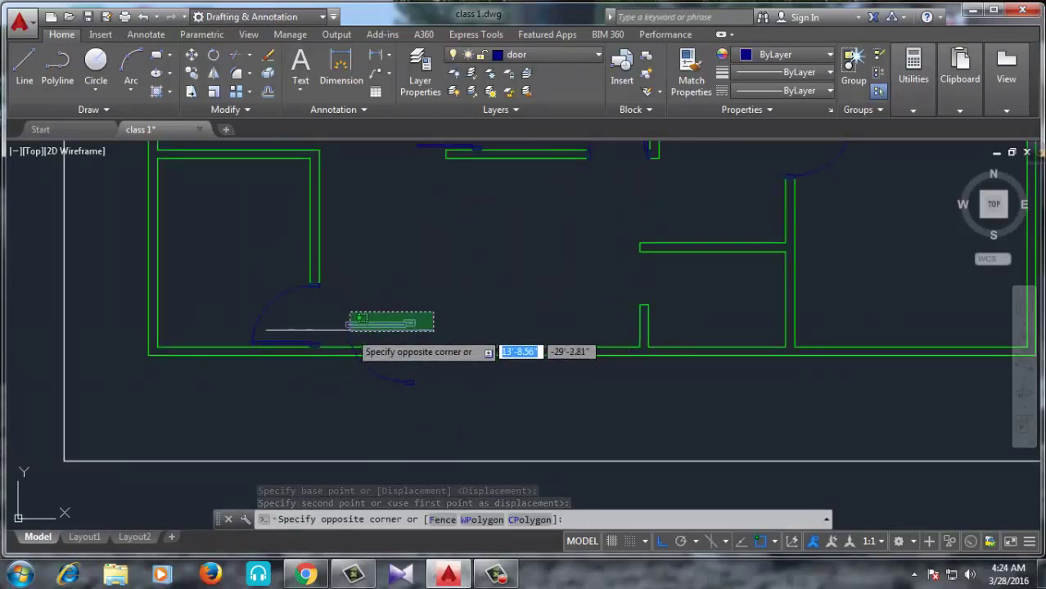
left_click(386, 335)
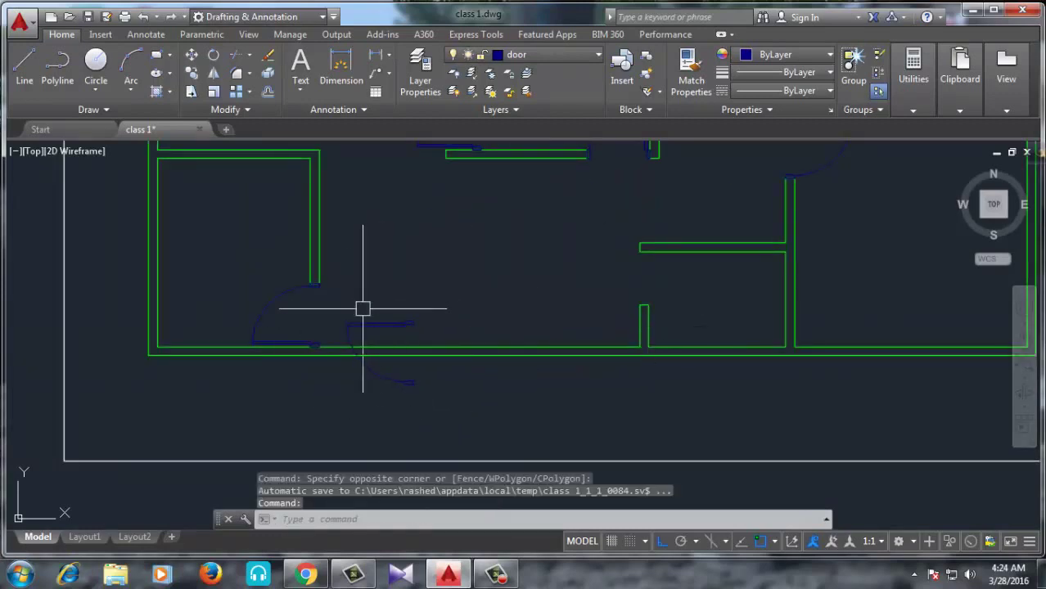
left_click(419, 313)
left_click(362, 345)
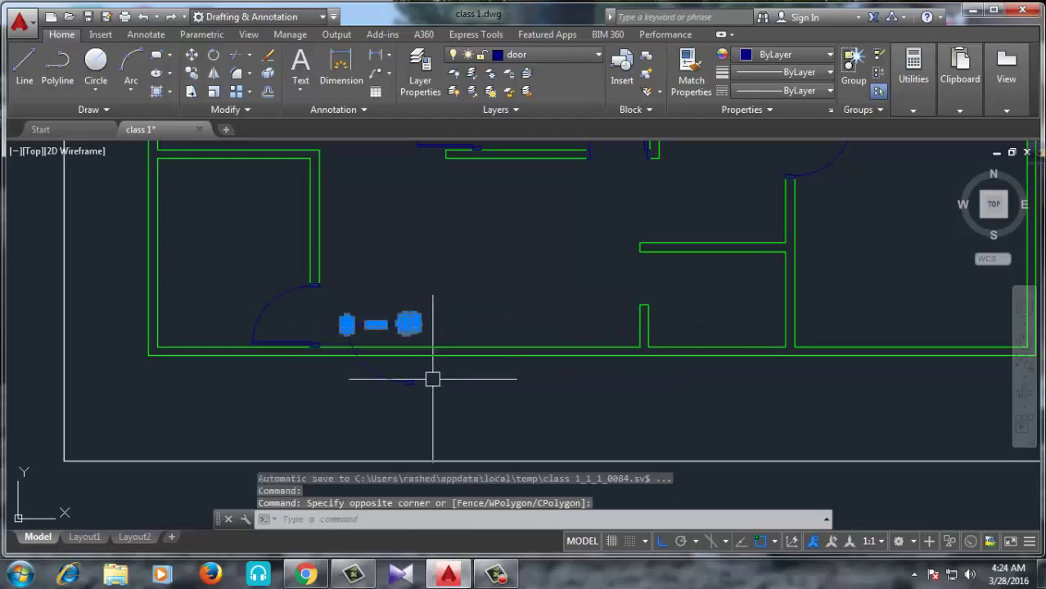
left_click(420, 324)
left_click(355, 396)
key("Delete")
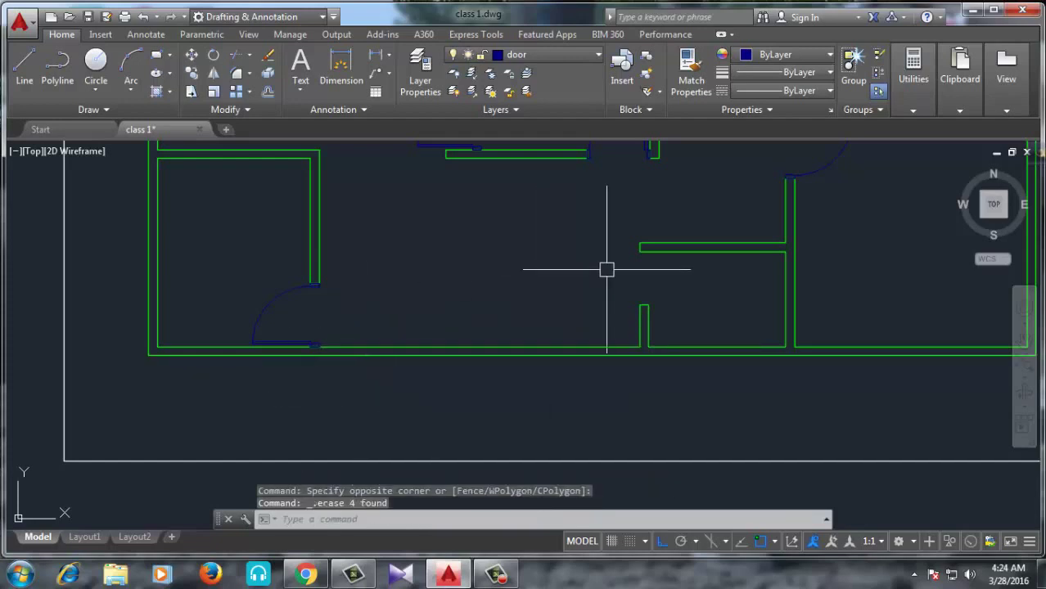
Step: Select the door-frame piece near the next opening and start copying it
middle_click_drag(606, 269, 440, 327)
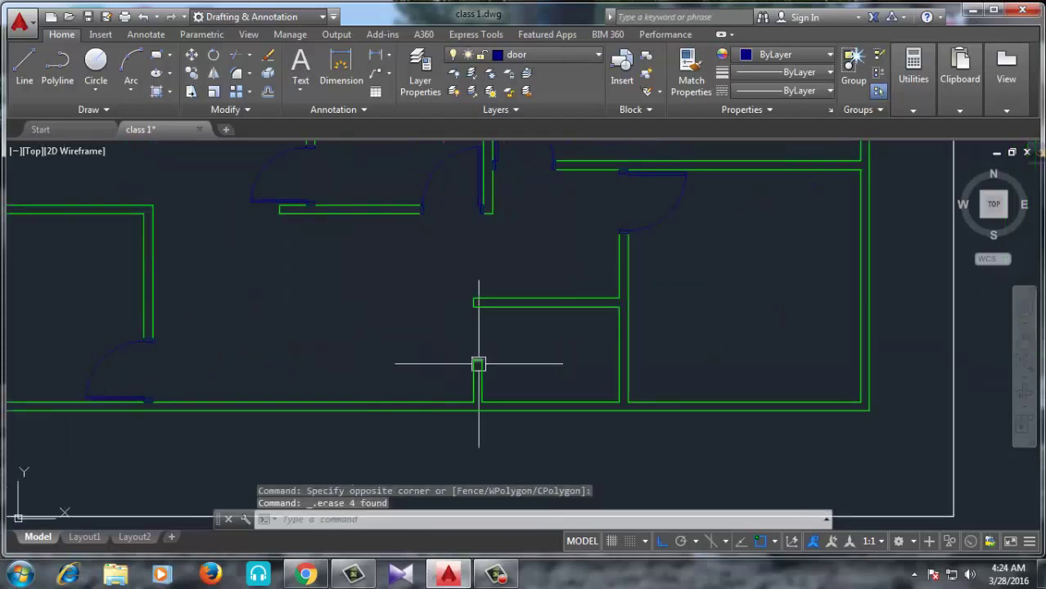
scroll(479, 364, "up", 2)
scroll(509, 353, "down", 2)
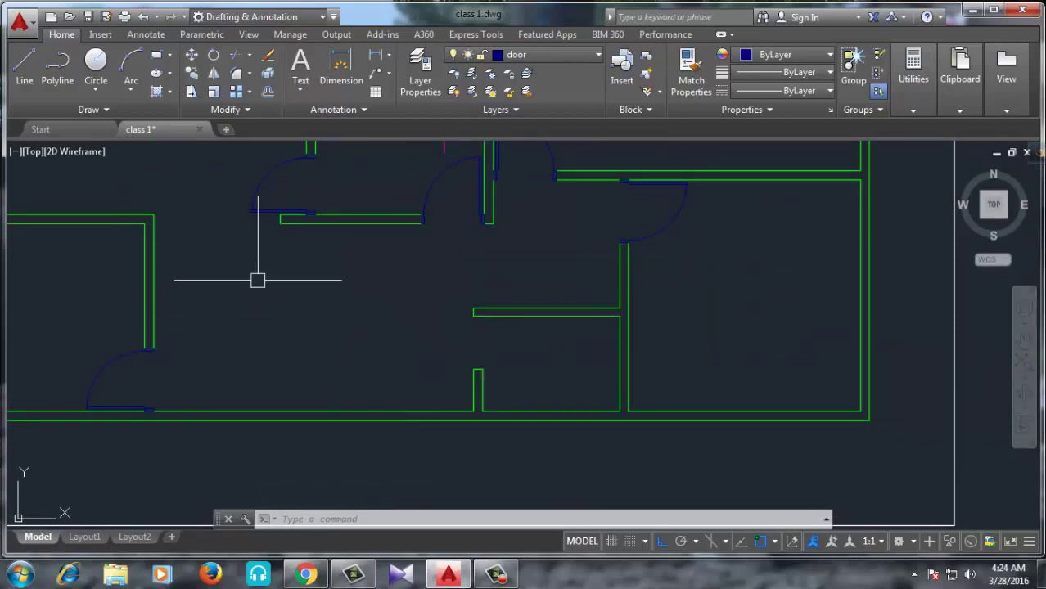
scroll(597, 195, "up", 4)
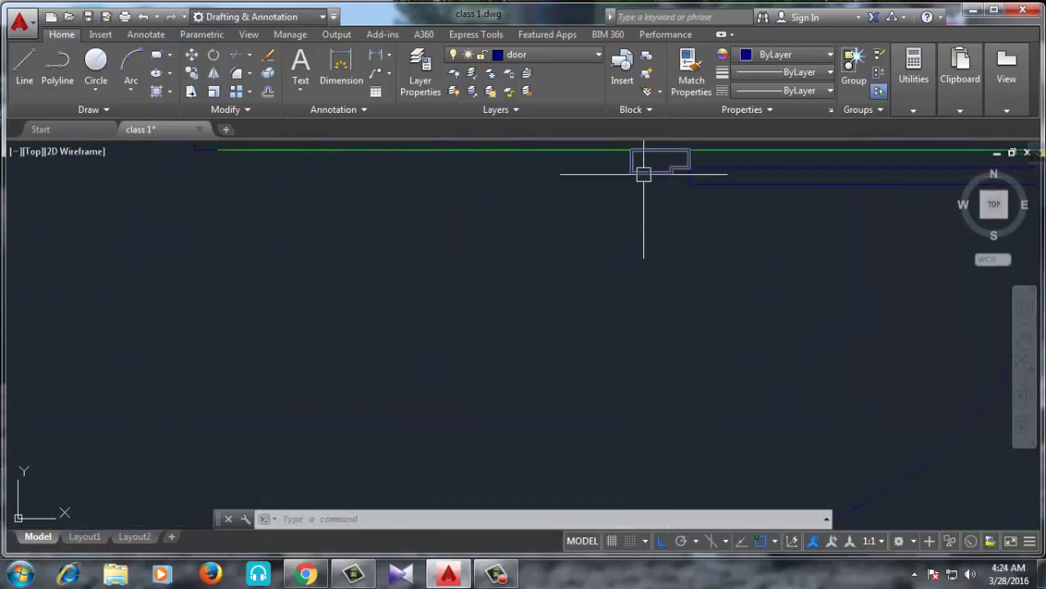
scroll(643, 174, "down", 3)
scroll(632, 268, "down", 2)
left_click(647, 320)
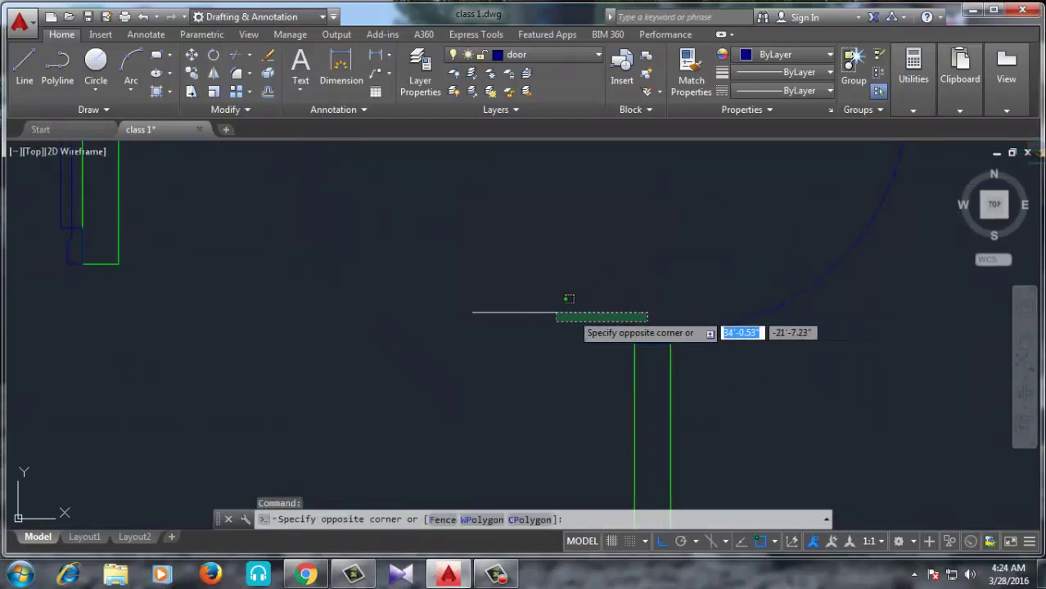
left_click(557, 313)
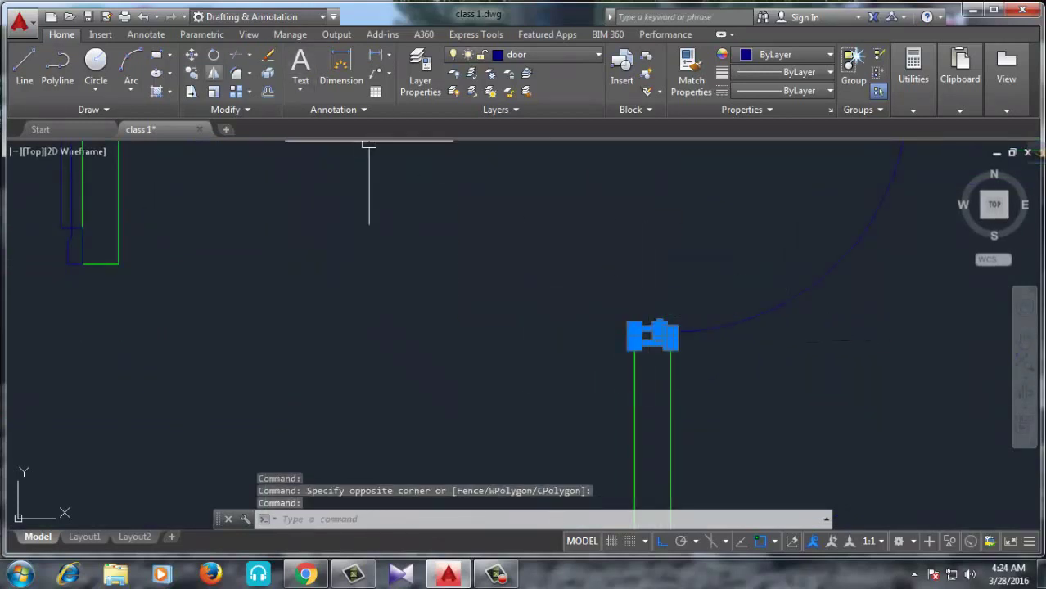
type("co")
key("Return")
Step: Copy the door-jamb piece to the next wall opening
scroll(720, 335, "up", 2)
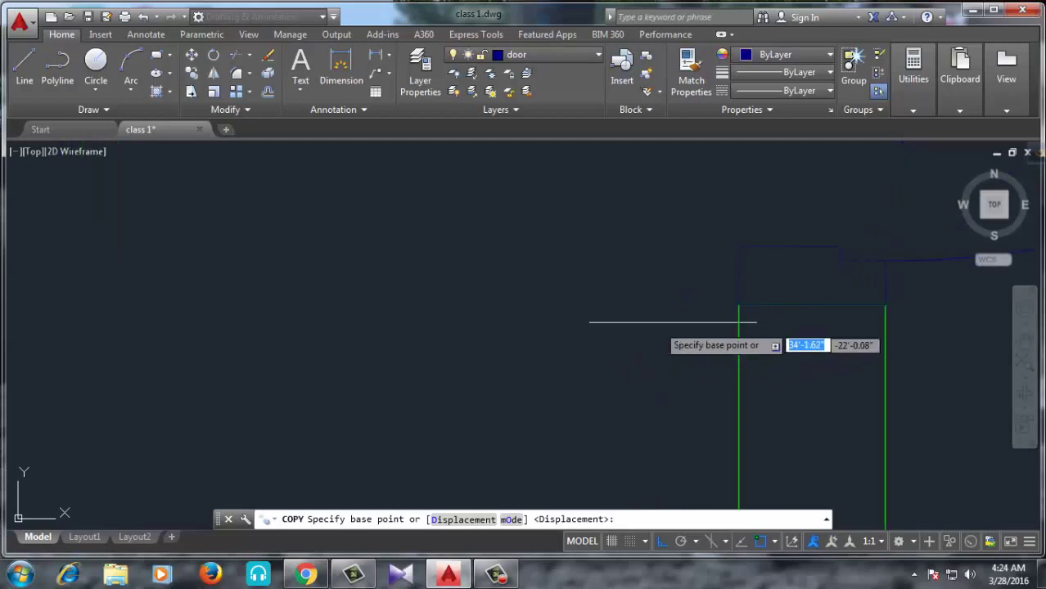
left_click(738, 305)
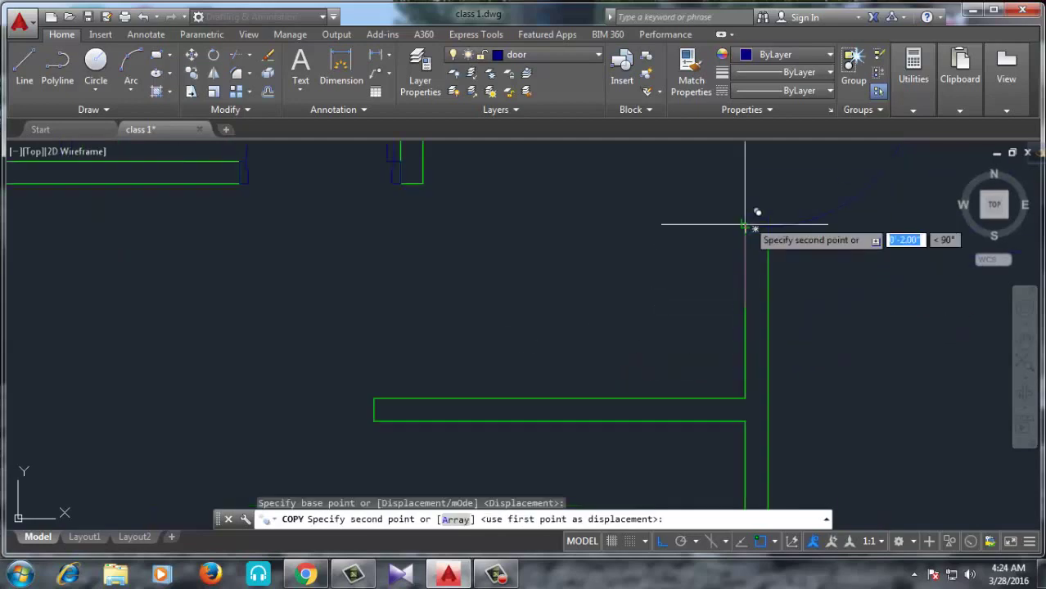
scroll(635, 285, "down", 2)
scroll(560, 355, "up", 2)
scroll(557, 384, "up", 1)
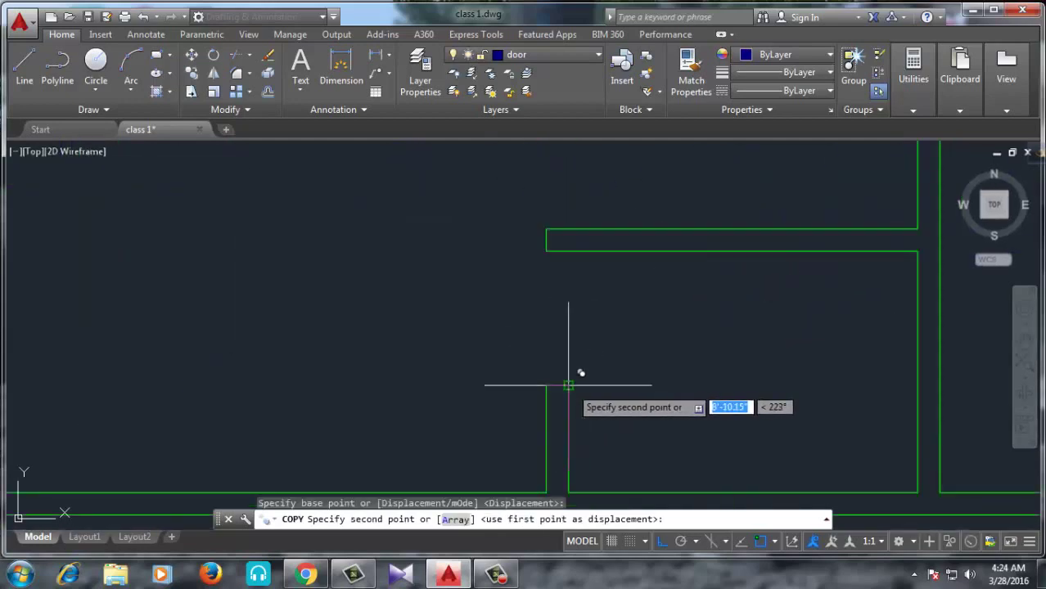
left_click(545, 385)
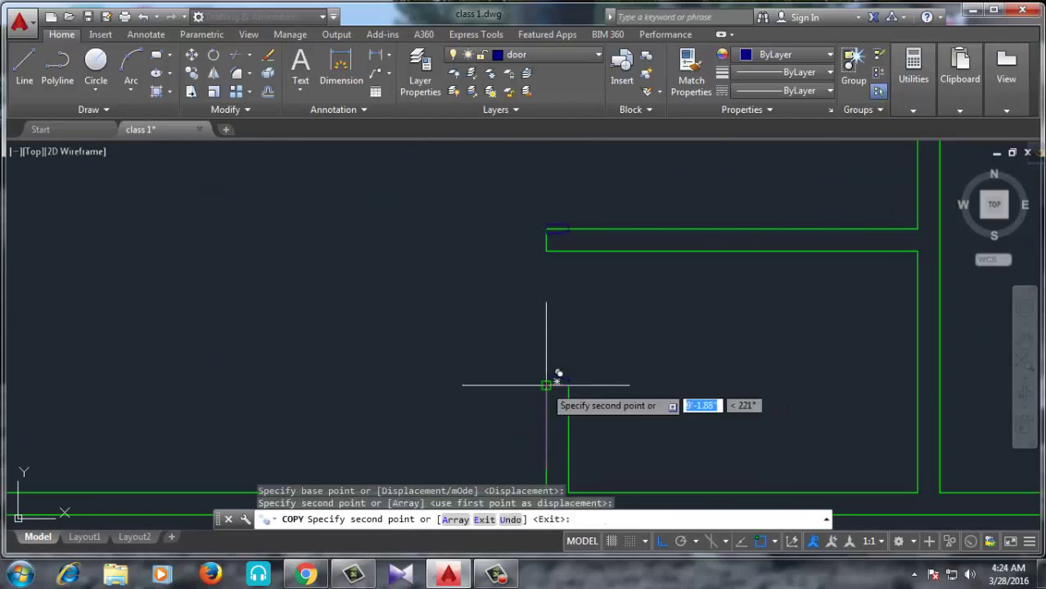
key("Escape")
Step: Move the copied door-frame piece down to snap onto the wall's endpoint
scroll(564, 229, "up", 2)
left_click(586, 246)
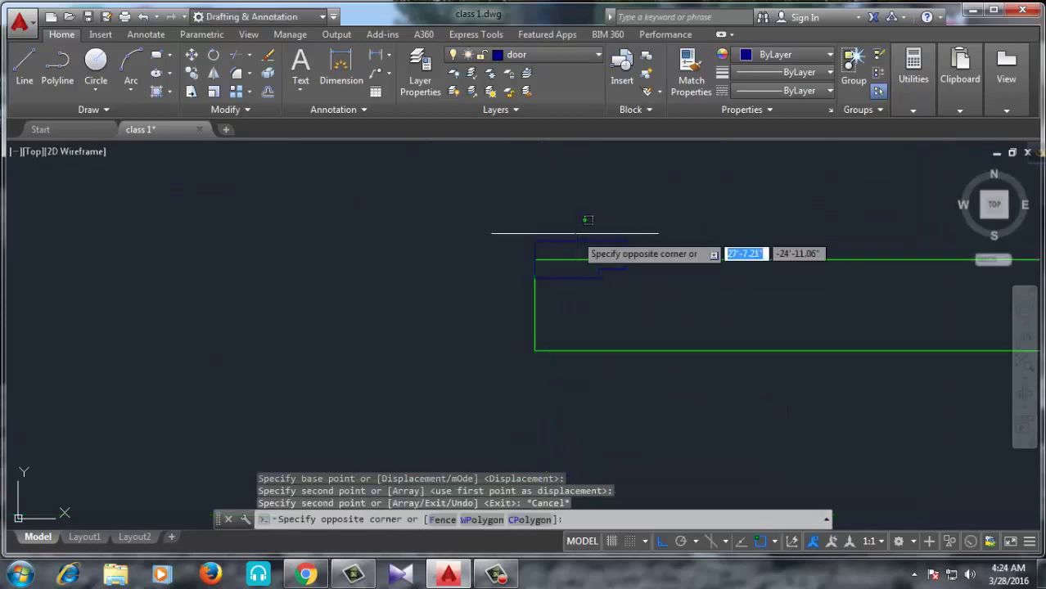
left_click(540, 235)
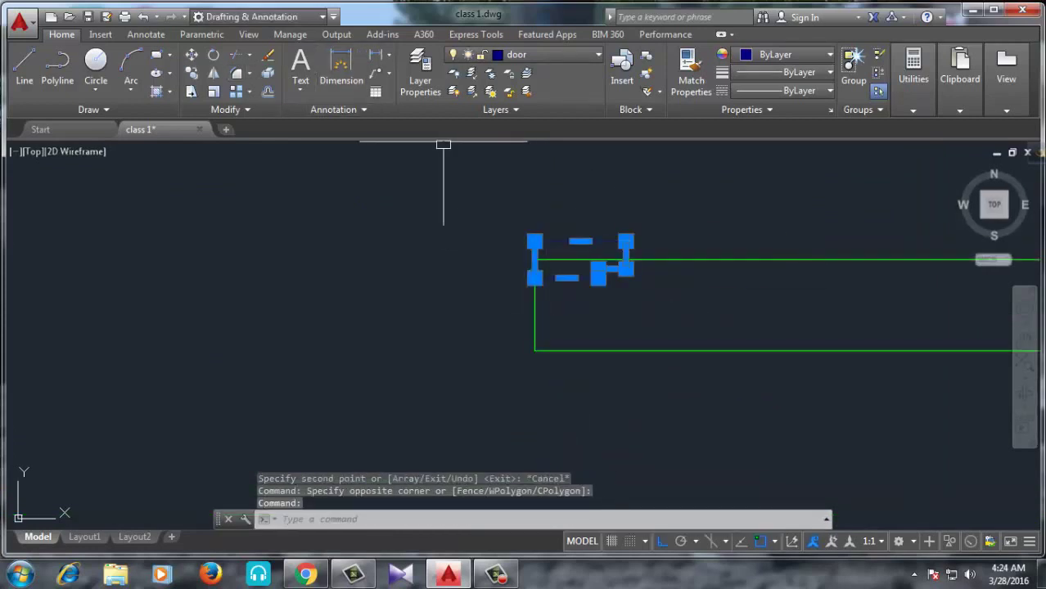
left_click(191, 54)
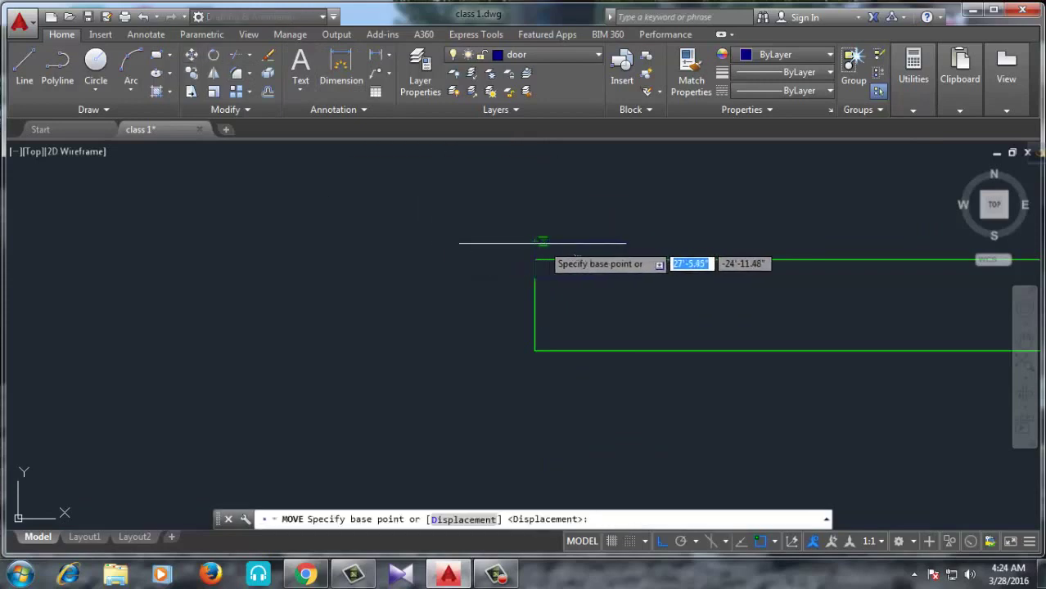
left_click(532, 242)
scroll(573, 245, "down", 2)
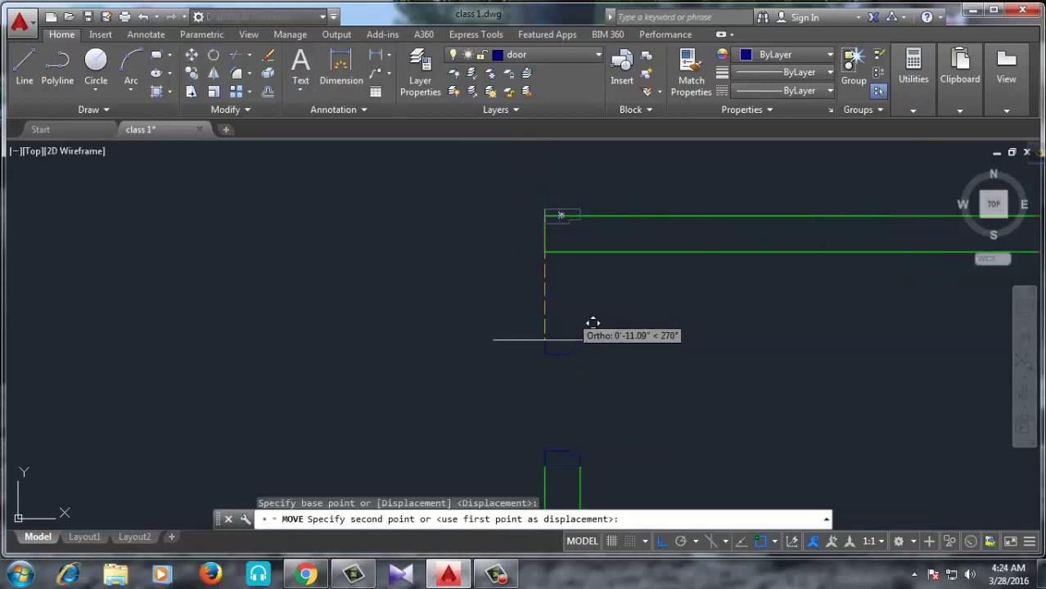
left_click(544, 252)
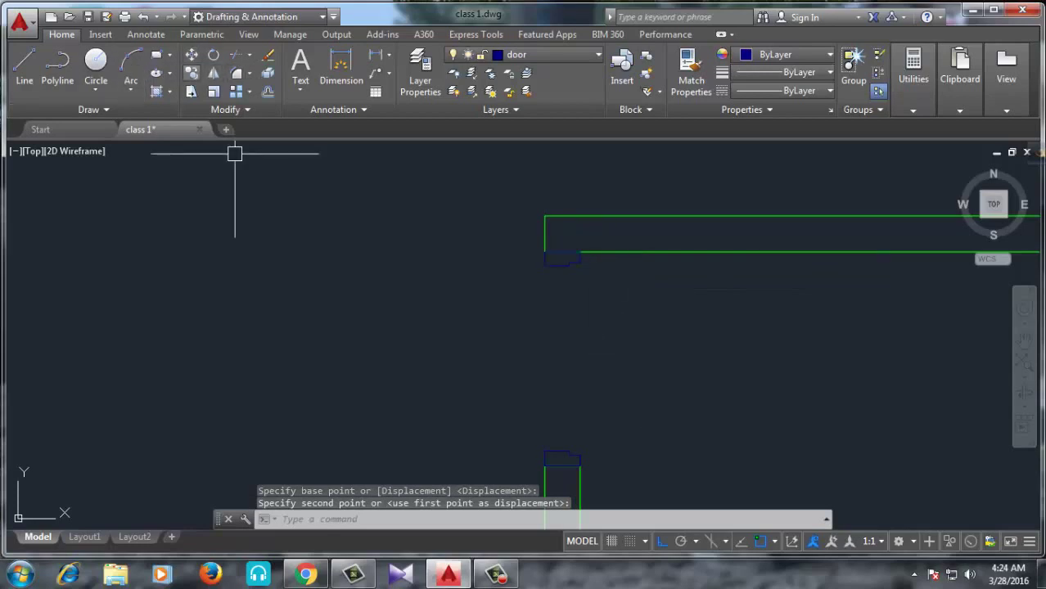
Step: Draw a 2'-3" by 1.5" door leaf rectangle from the jamb along the wall
type("rec")
key("Return")
mouse_move(533, 275)
middle_mouse_down()
mouse_move(503, 262)
mouse_move(460, 204)
middle_mouse_up()
left_click(348, 173)
right_click(481, 249)
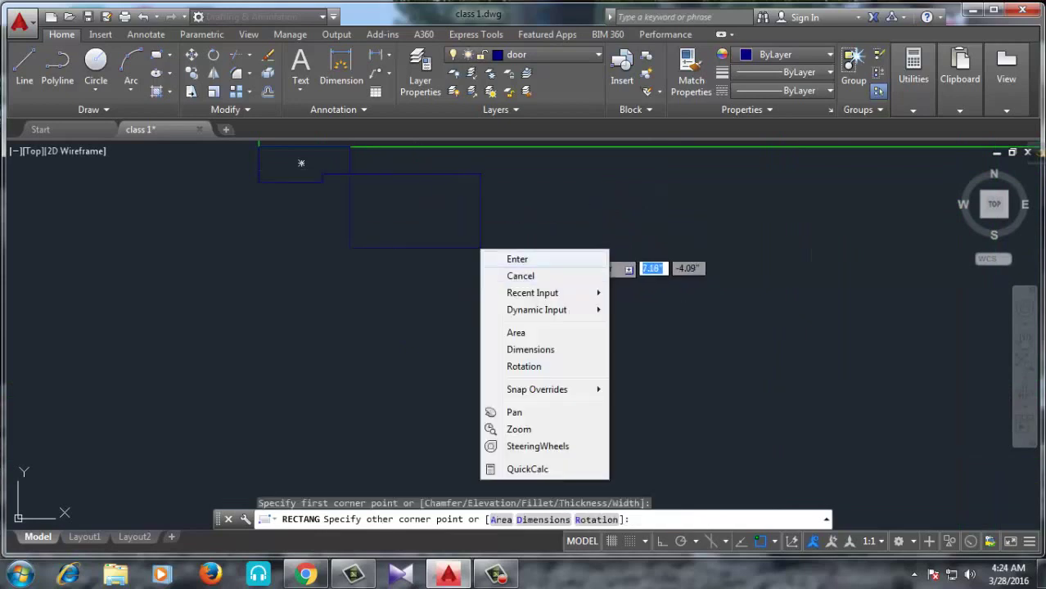
left_click(530, 349)
type("2'-3")
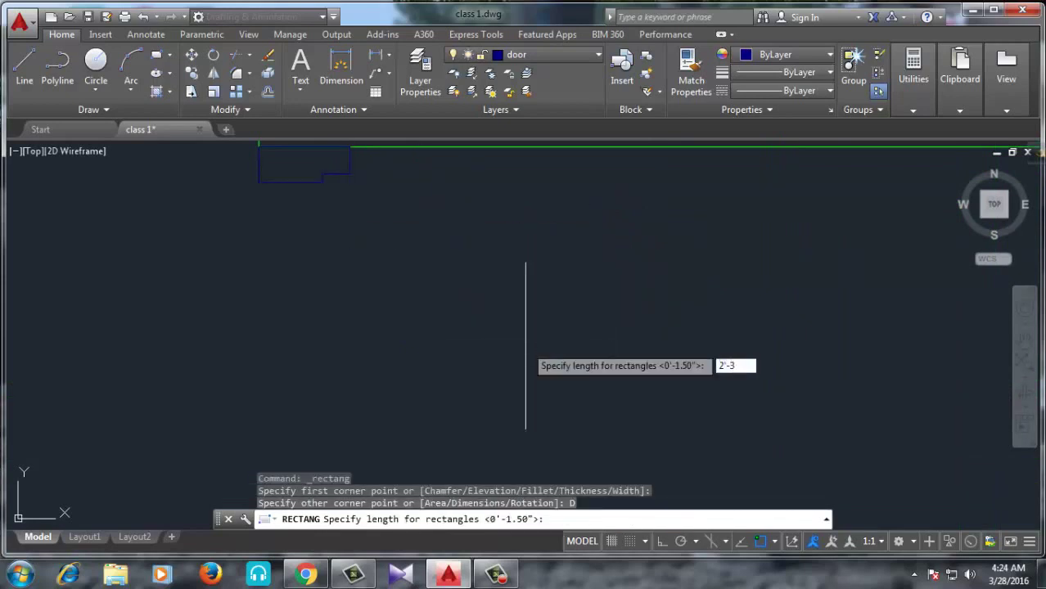
key("Return")
type("1.5")
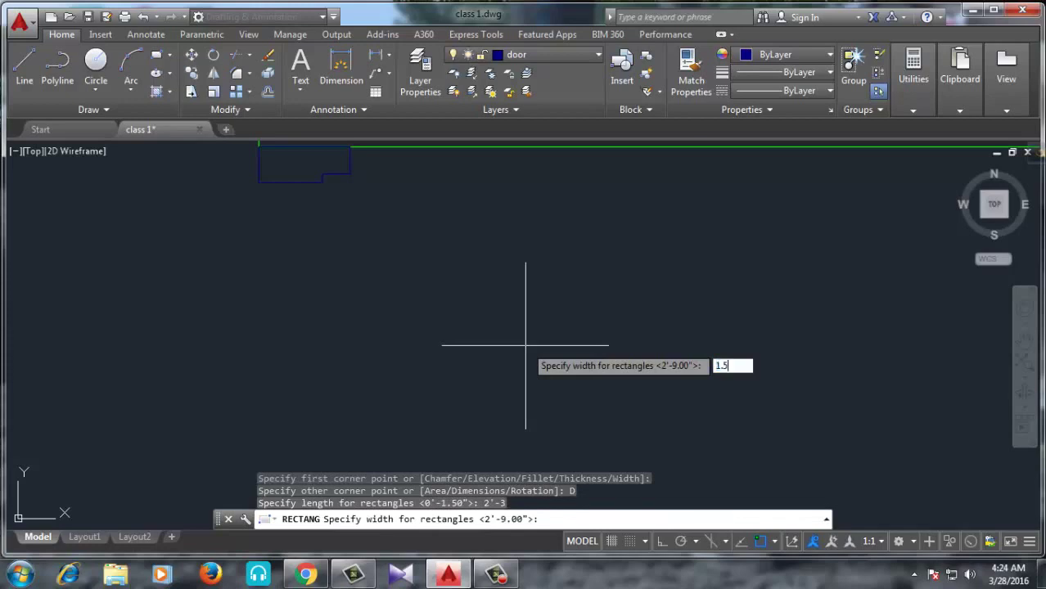
key("Return")
left_click(608, 349)
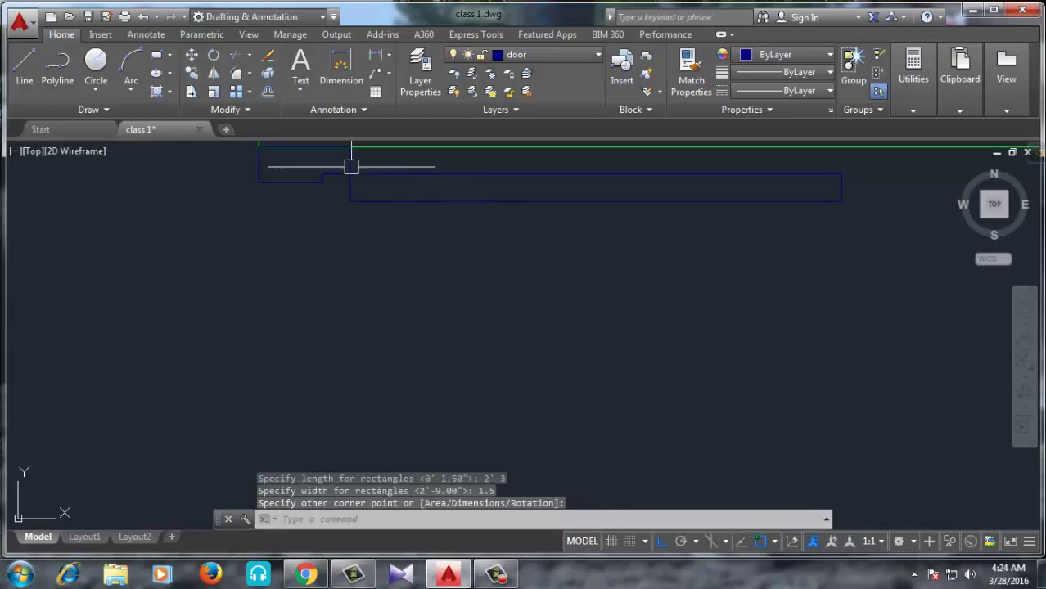
Step: Add the quarter-circle swing arc centred on the hinge corner with a -90° included angle
type("a")
key("Return")
type("c")
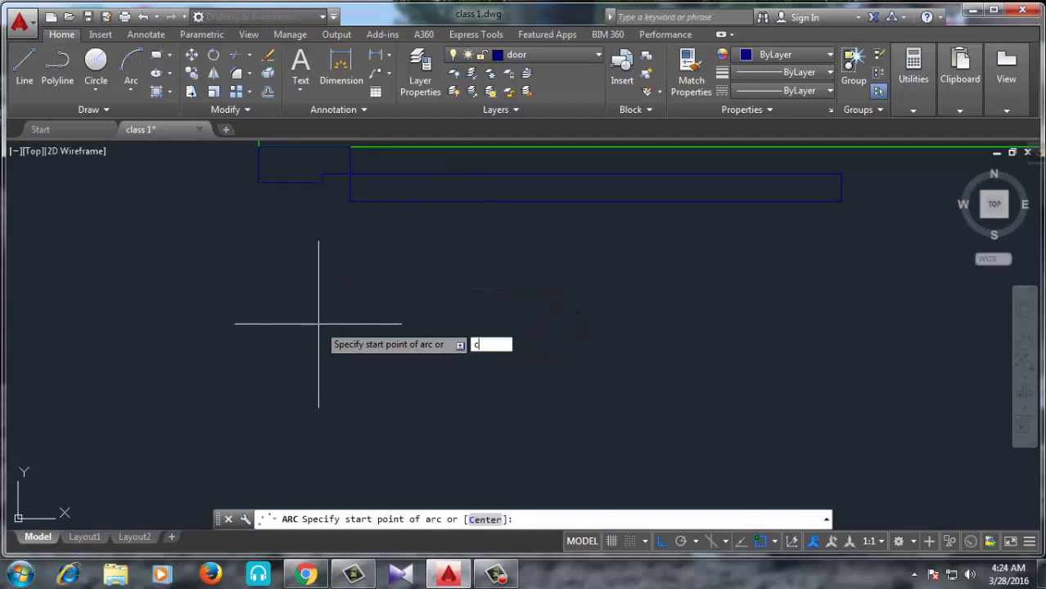
key("Return")
left_click(350, 173)
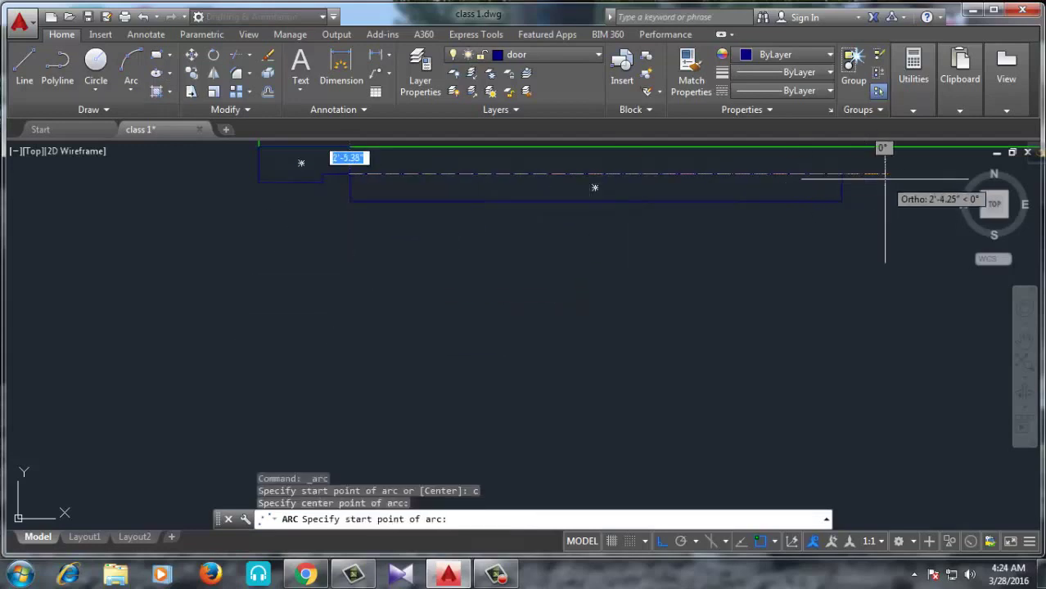
left_click(846, 173)
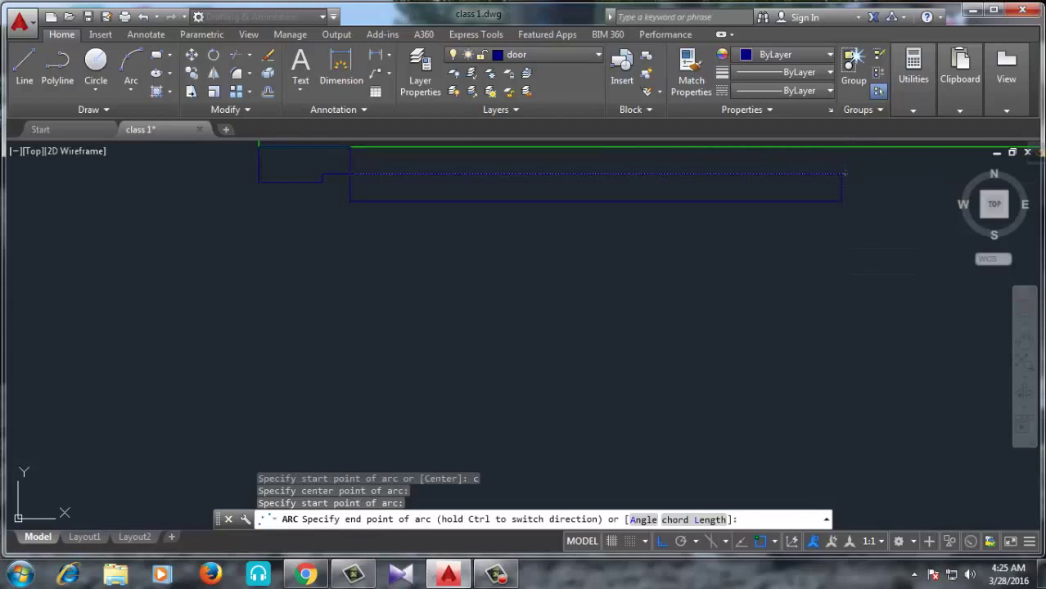
type("a")
key("Return")
scroll(754, 297, "down", 2)
scroll(711, 354, "down", 2)
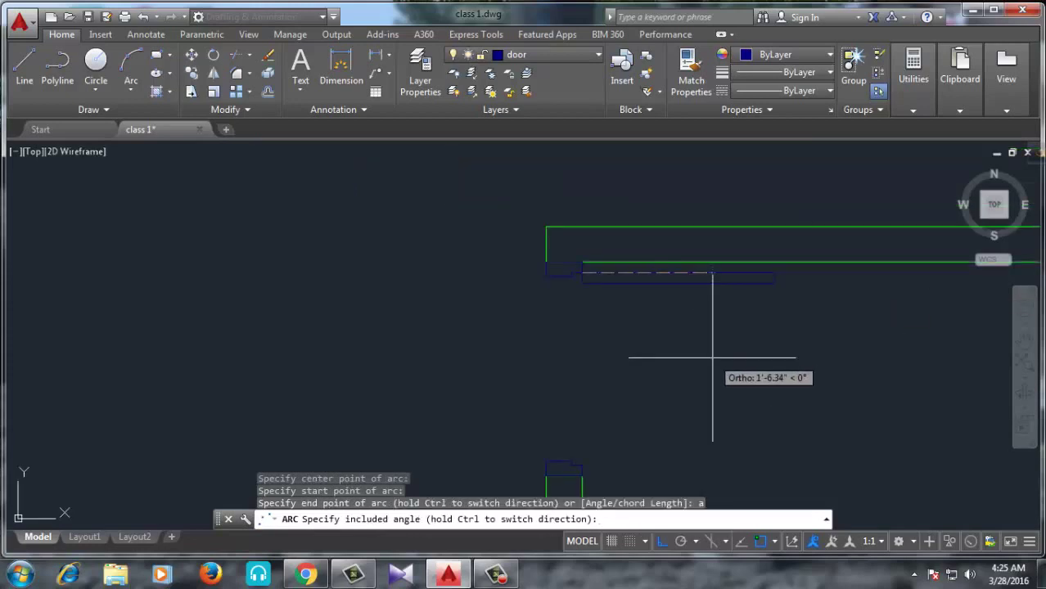
scroll(709, 360, "down", 2)
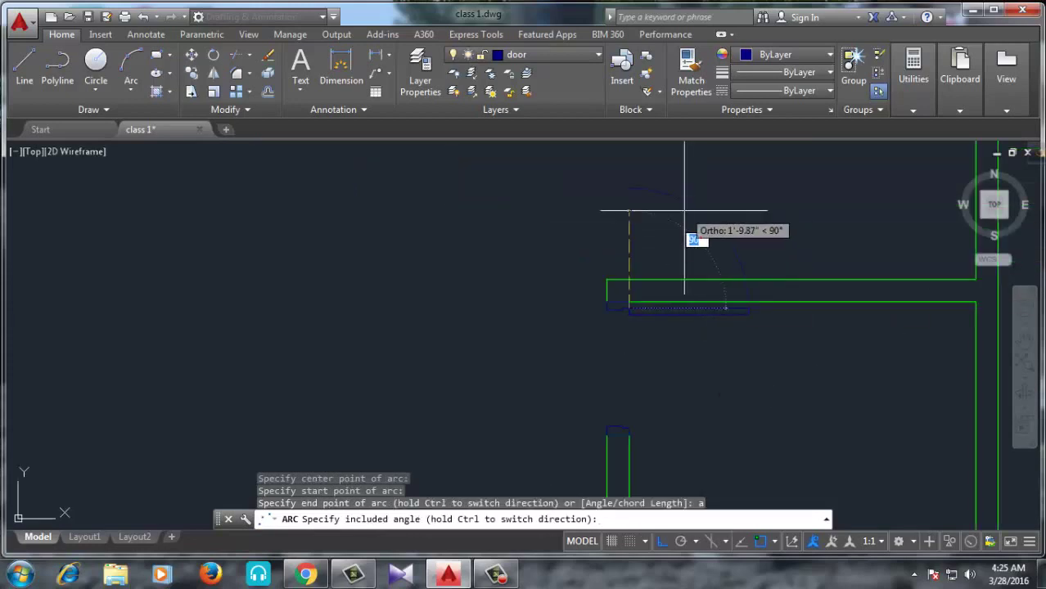
type("0")
key("Return")
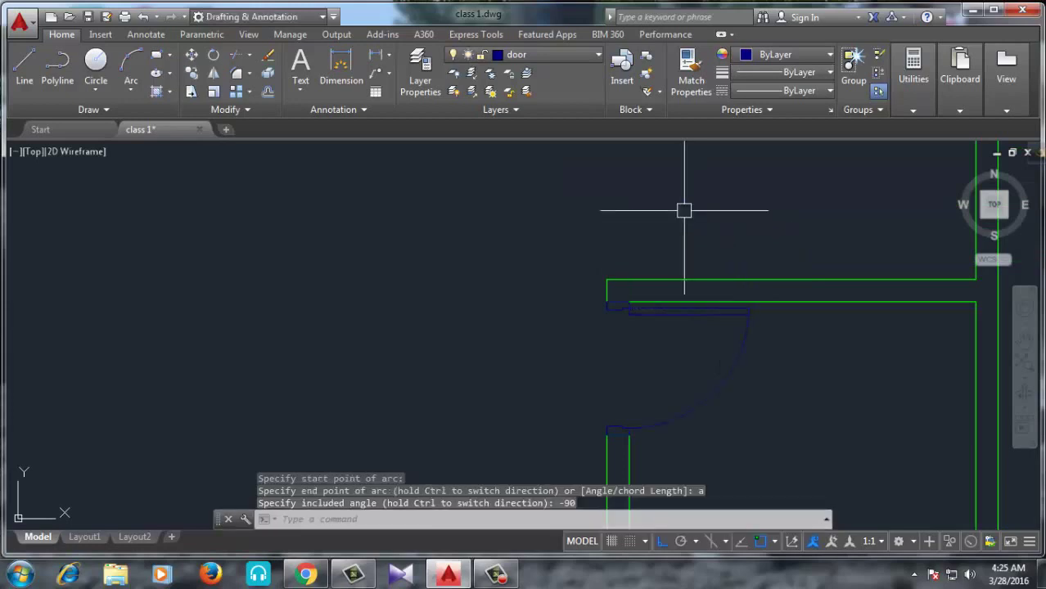
scroll(463, 367, "down", 2)
scroll(496, 399, "down", 2)
Step: Select the lower door's leaf and swing arc
scroll(619, 244, "down", 3)
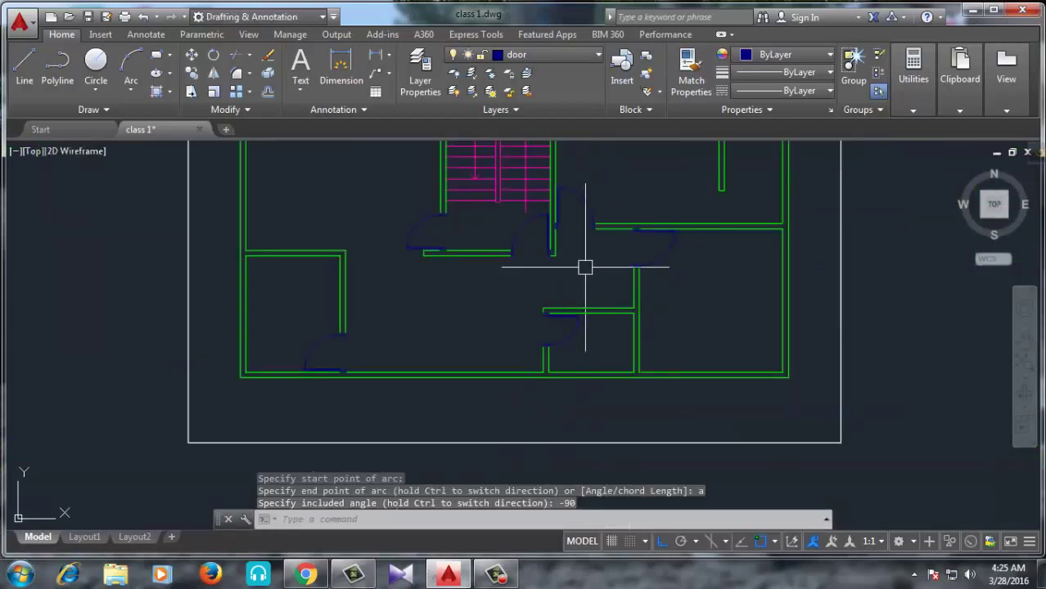
scroll(584, 264, "up", 1)
scroll(490, 246, "up", 2)
scroll(460, 295, "up", 3)
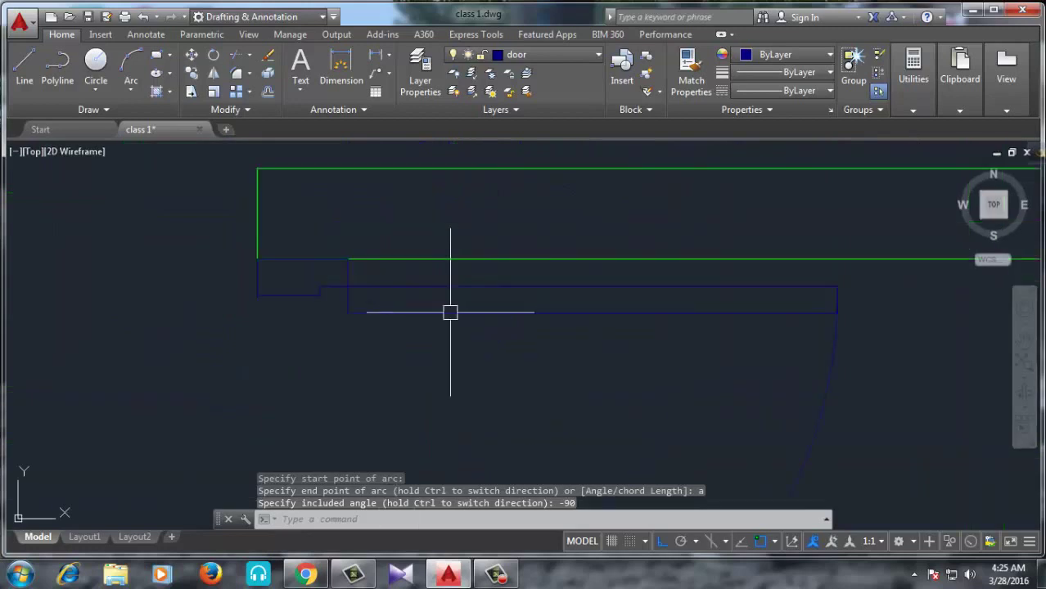
scroll(449, 309, "up", 2)
left_click(454, 306)
left_click(214, 269)
left_click(207, 274)
left_click(210, 284)
scroll(576, 200, "down", 1)
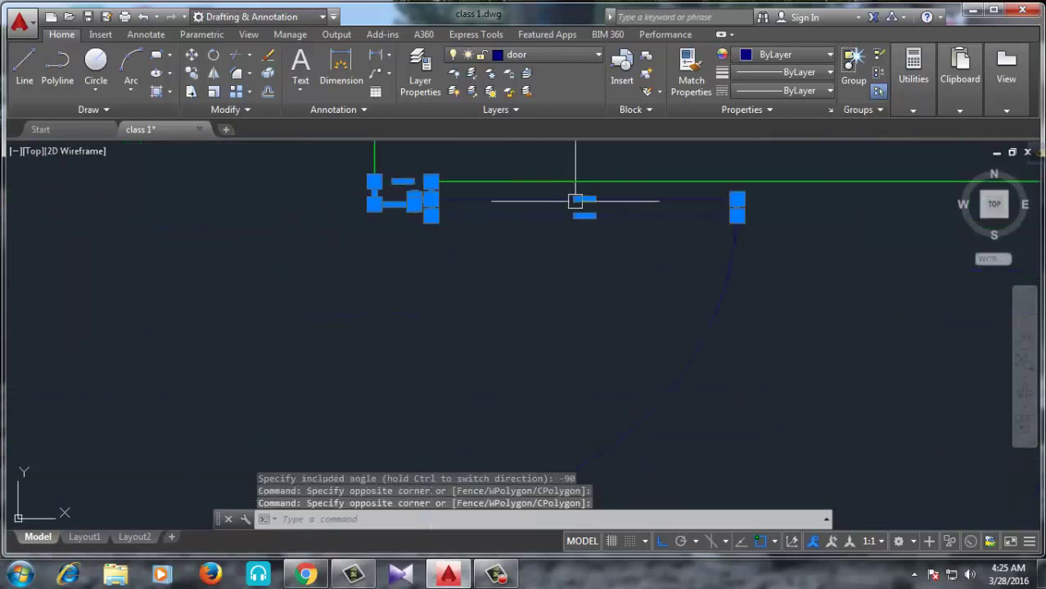
middle_click_drag(560, 417, 547, 573)
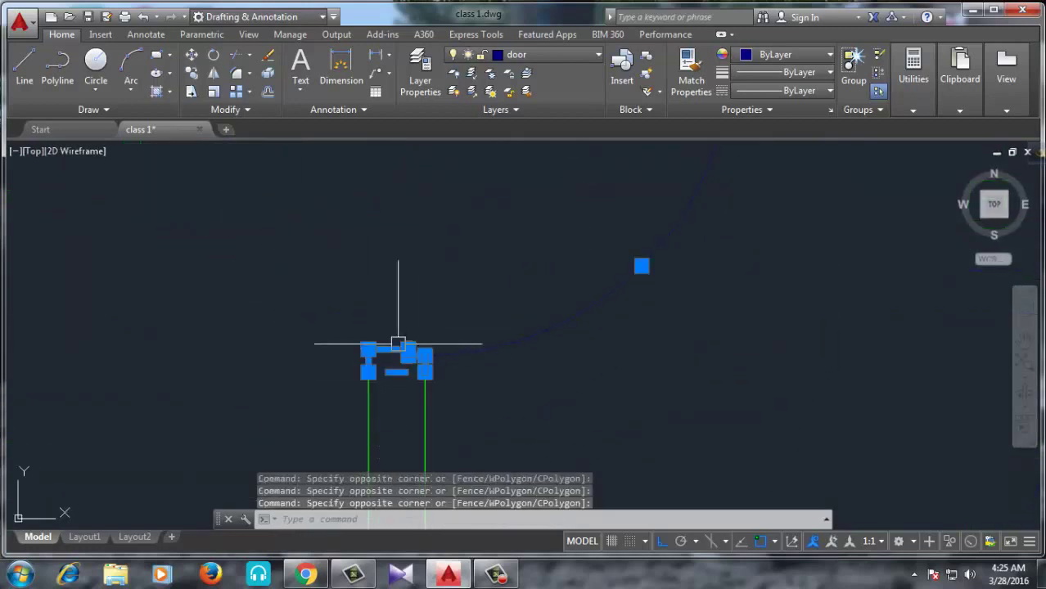
Step: Copy the door from its corner, with Ortho off, into the room beside the stairs
left_click(192, 73)
scroll(364, 409, "down", 3)
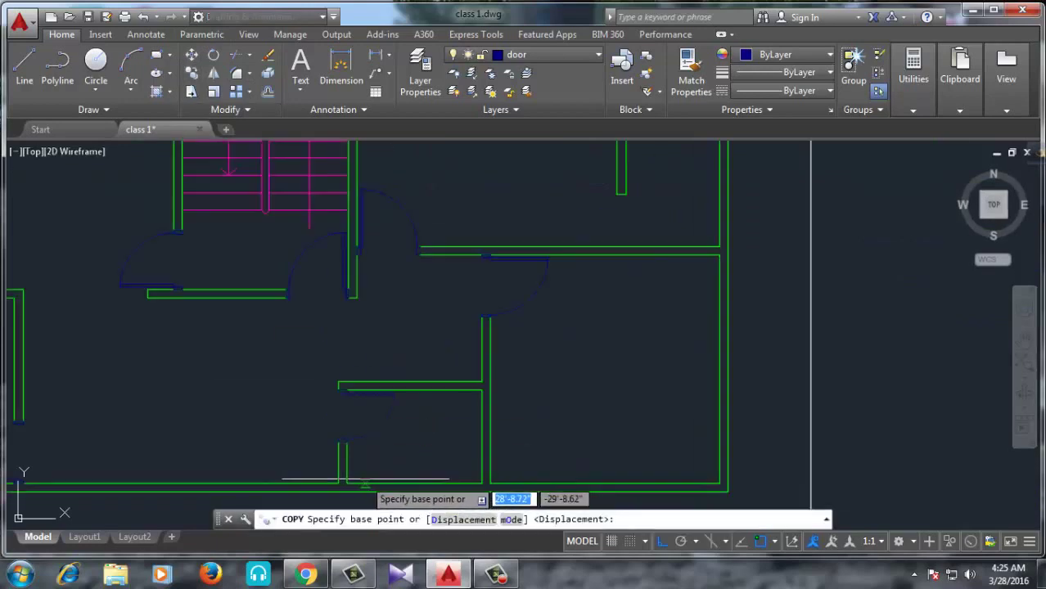
scroll(362, 442, "down", 2)
scroll(364, 450, "up", 4)
scroll(376, 474, "down", 2)
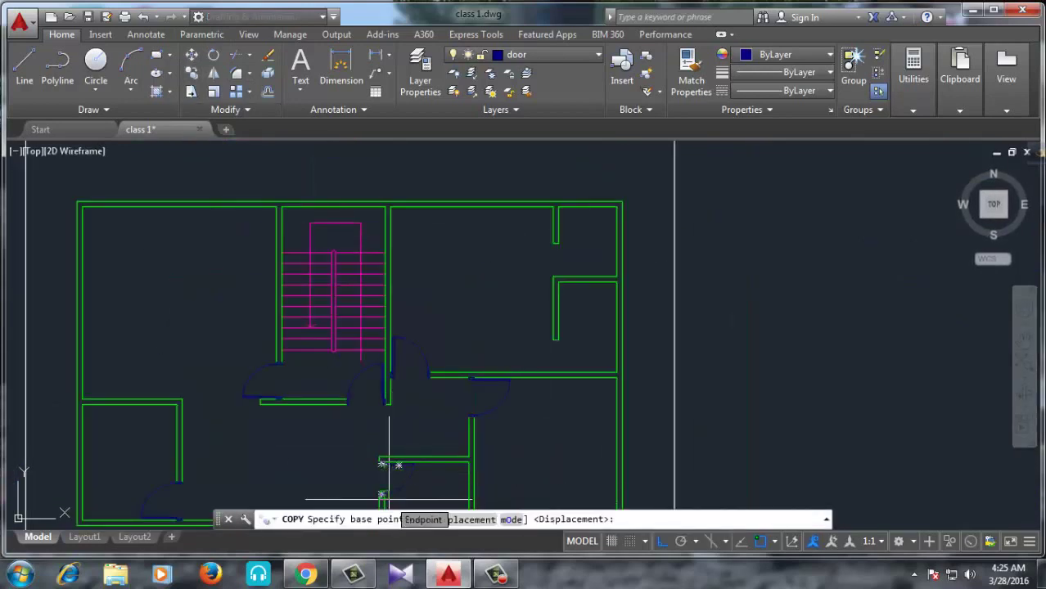
scroll(368, 434, "up", 4)
scroll(361, 426, "up", 3)
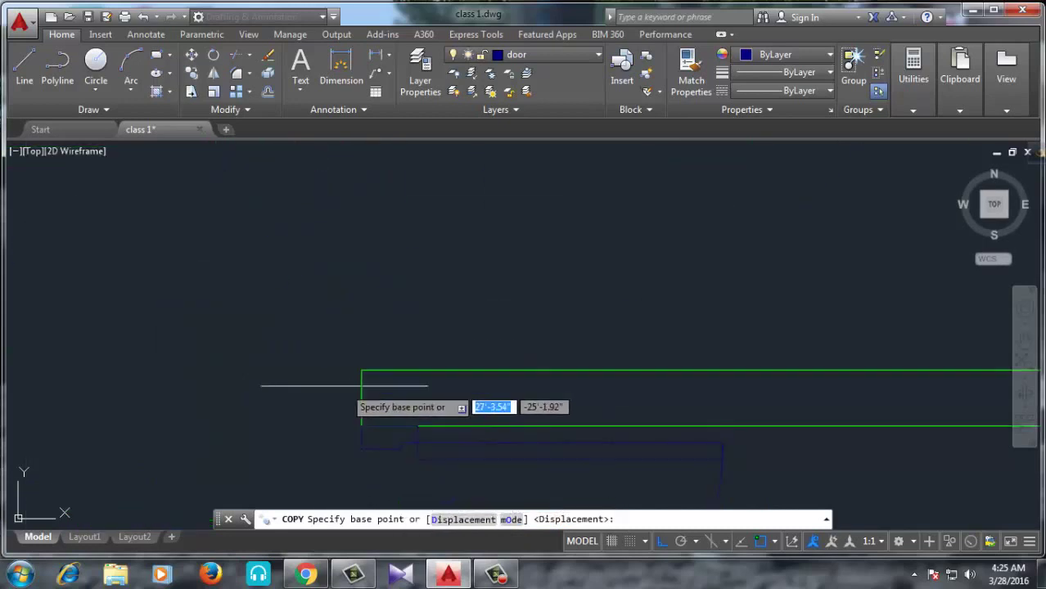
left_click(361, 426)
scroll(296, 437, "down", 2)
scroll(409, 421, "down", 3)
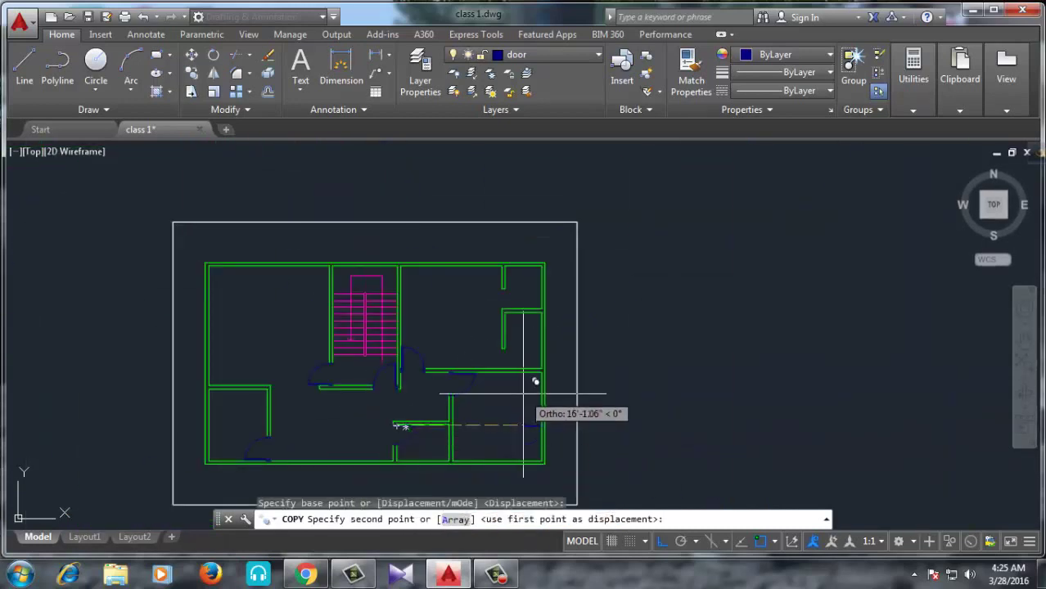
key("F8")
scroll(507, 294, "up", 3)
scroll(512, 270, "up", 3)
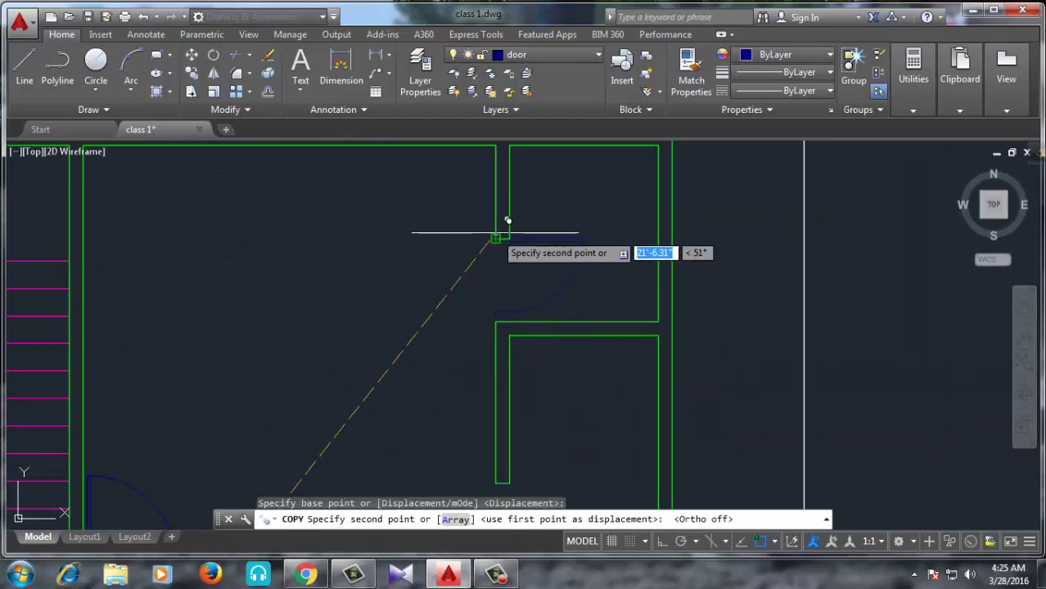
scroll(459, 294, "down", 2)
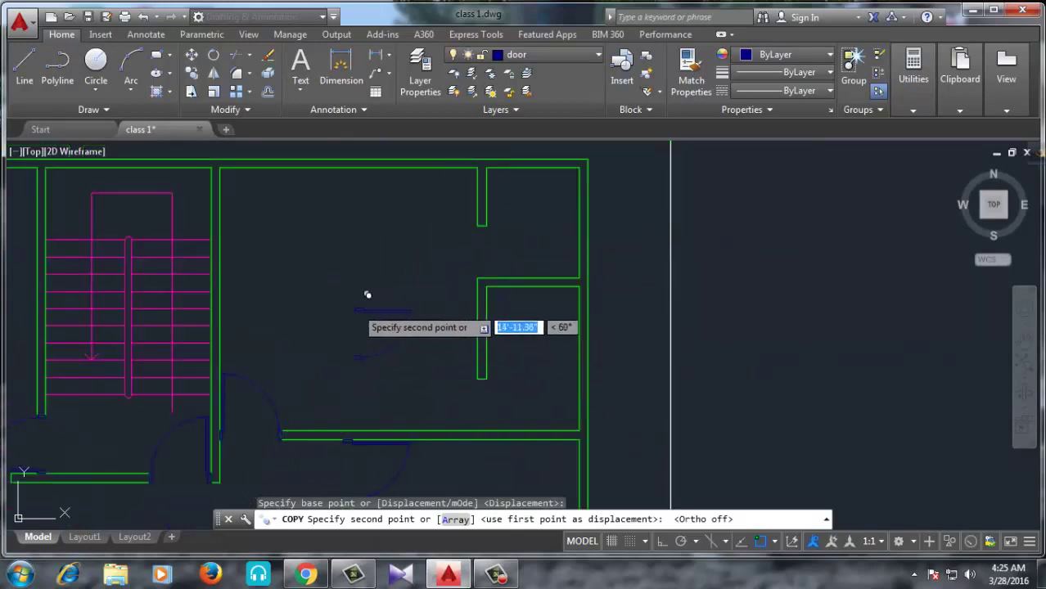
left_click(340, 225)
key("Escape")
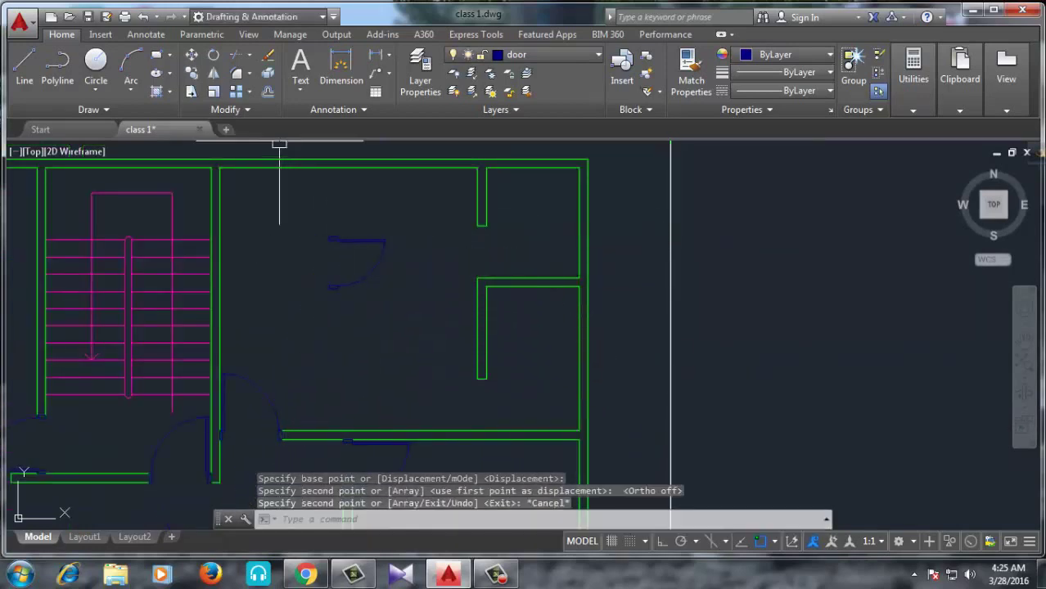
Step: Try mirroring the copied door, then cancel the attempt
left_click(214, 72)
left_click(420, 217)
left_click(310, 280)
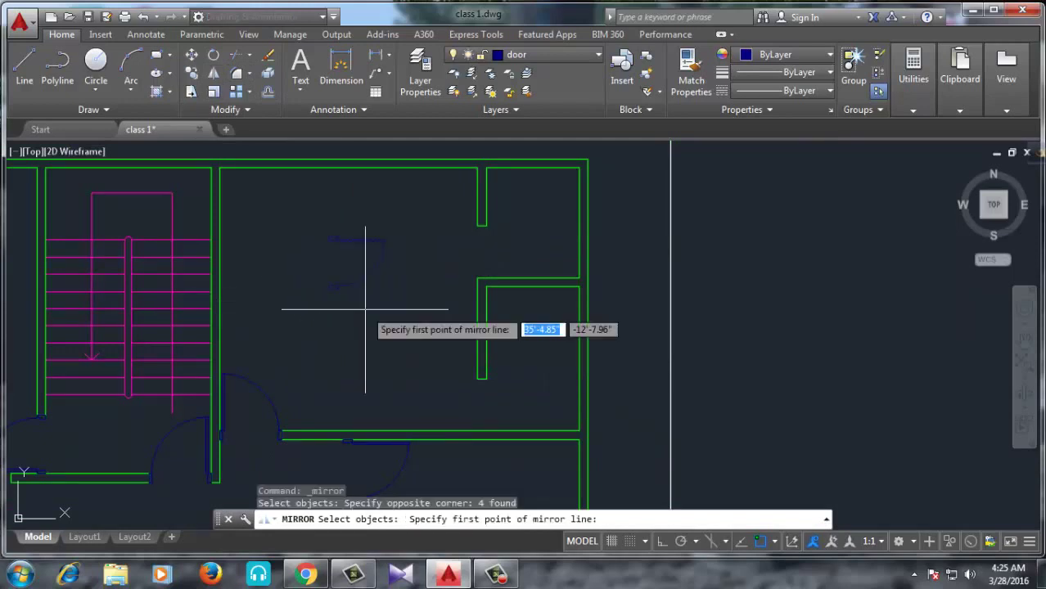
left_click(343, 309)
key("F8")
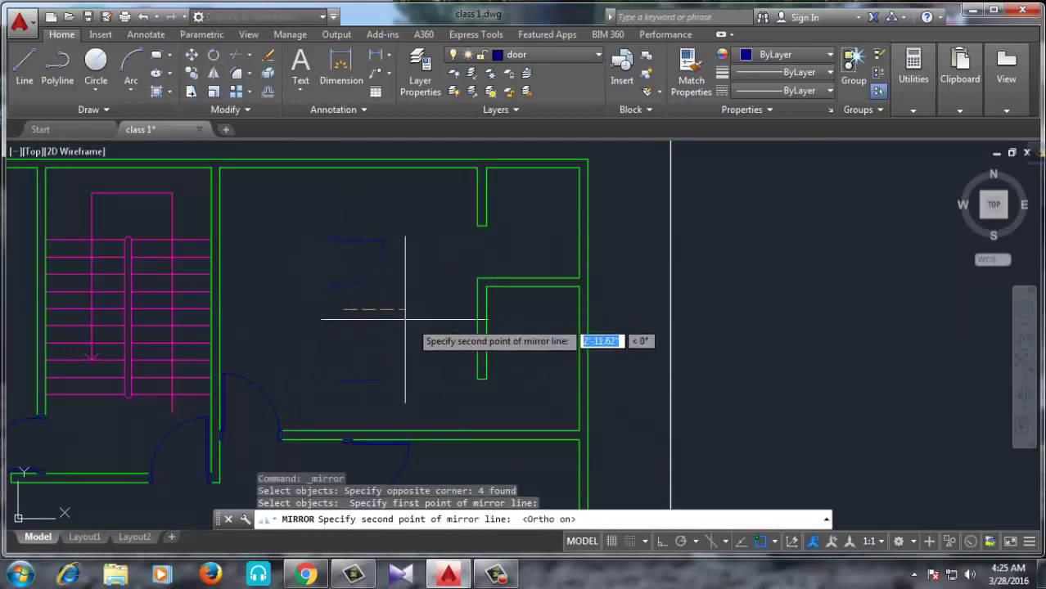
left_click(424, 318)
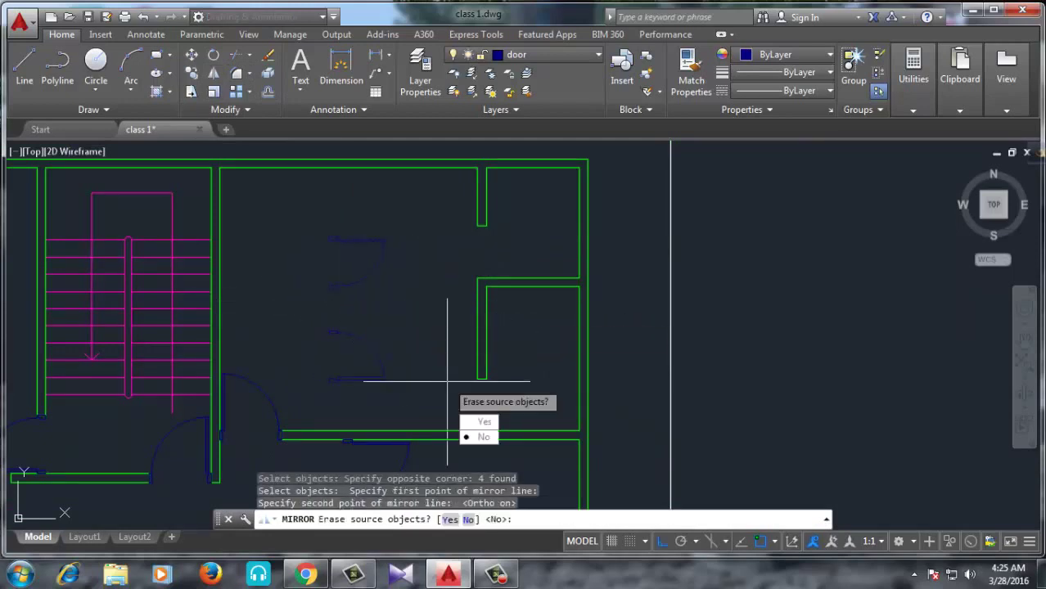
key("Escape")
Step: Mirror the copied door across a horizontal line, keeping the original, and select the flipped copy
left_click_drag(402, 210, 269, 230)
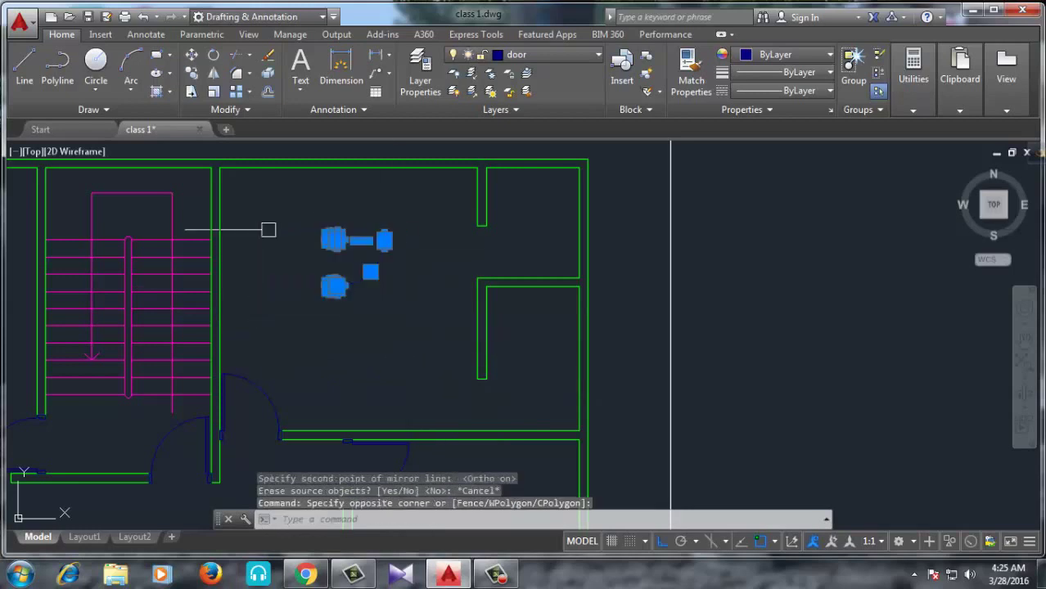
left_click(283, 144)
type("mi")
key("Return")
left_click(349, 309)
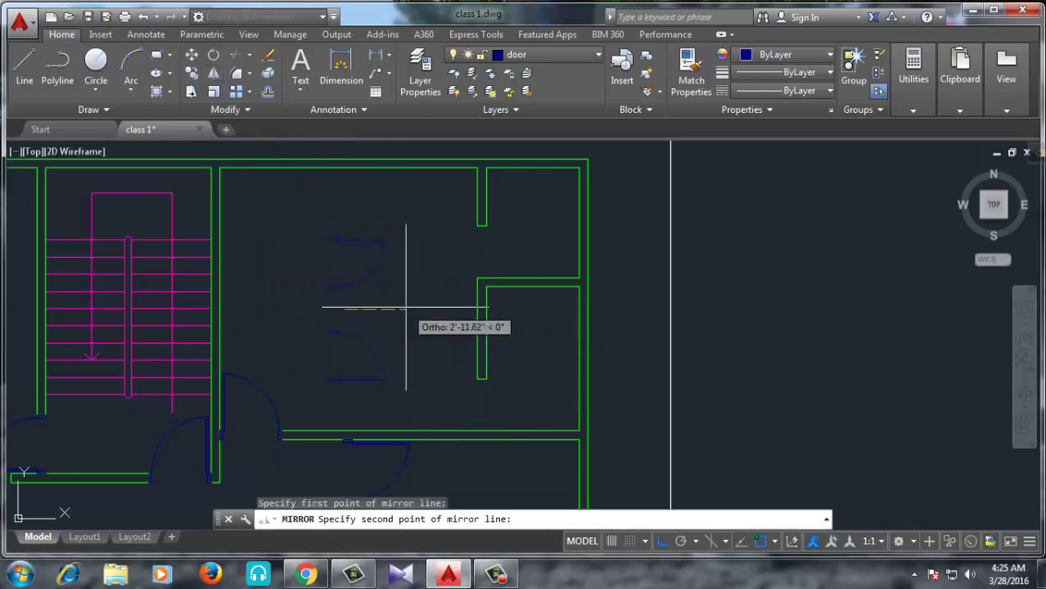
left_click(405, 308)
left_click(407, 326)
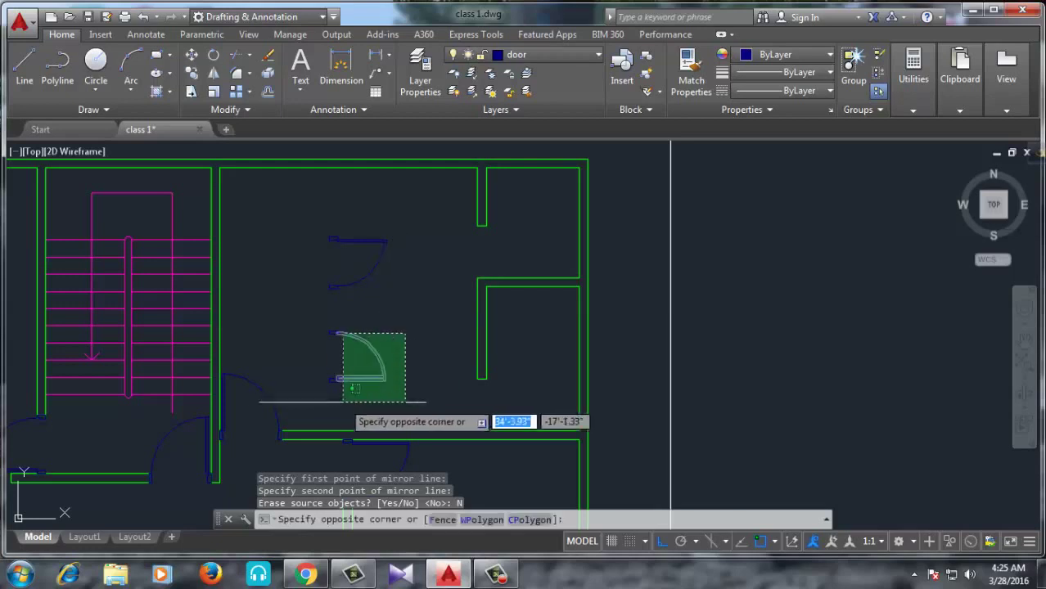
left_click(298, 397)
scroll(299, 331, "up", 3)
scroll(303, 303, "up", 2)
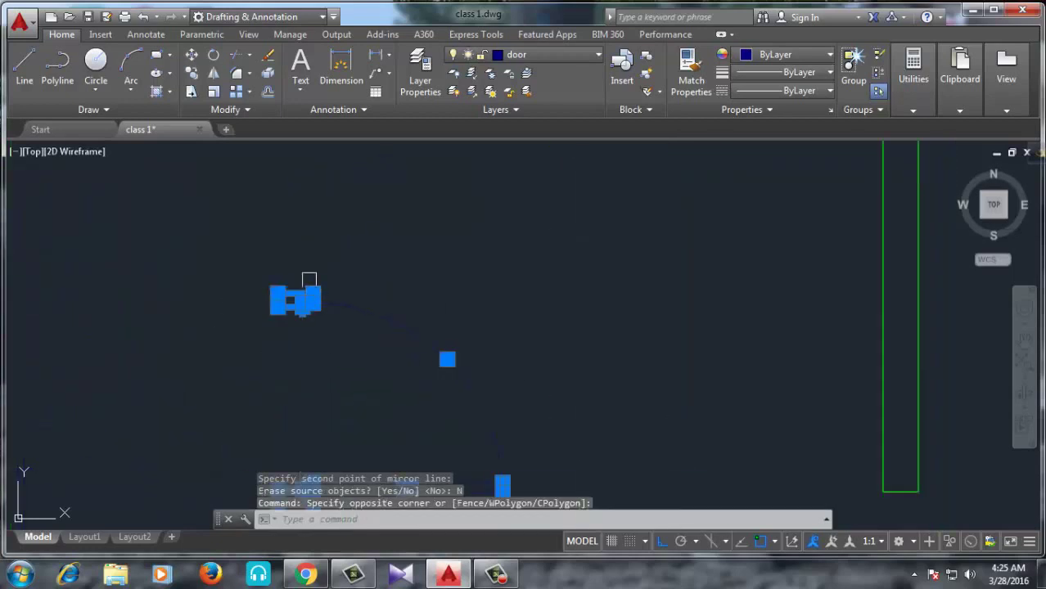
scroll(342, 273, "up", 2)
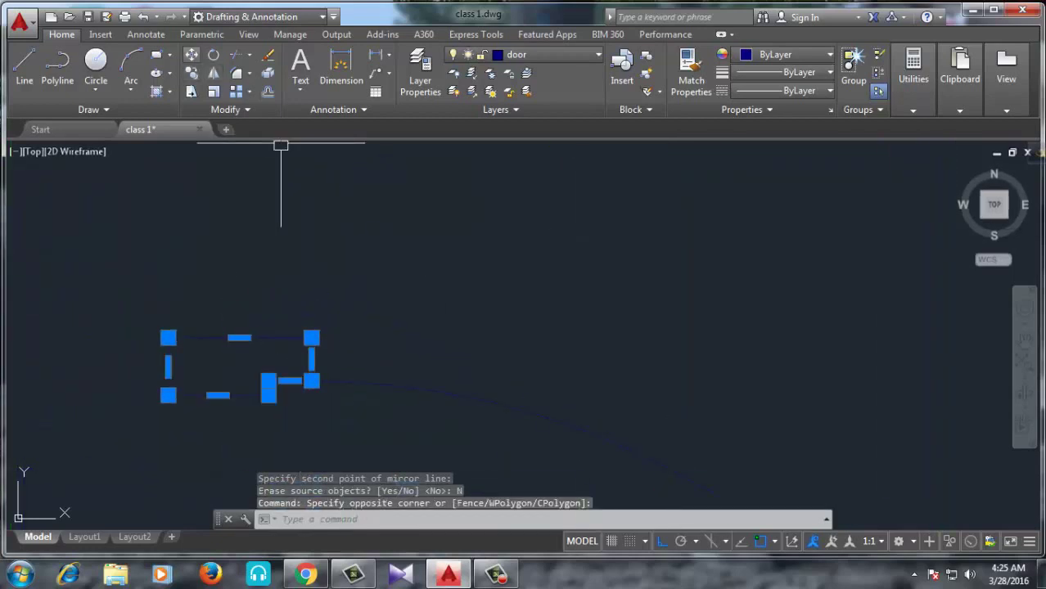
Step: Move the flipped door into the right room's wall opening
type("m")
key("Return")
scroll(397, 268, "down", 3)
scroll(376, 270, "up", 2)
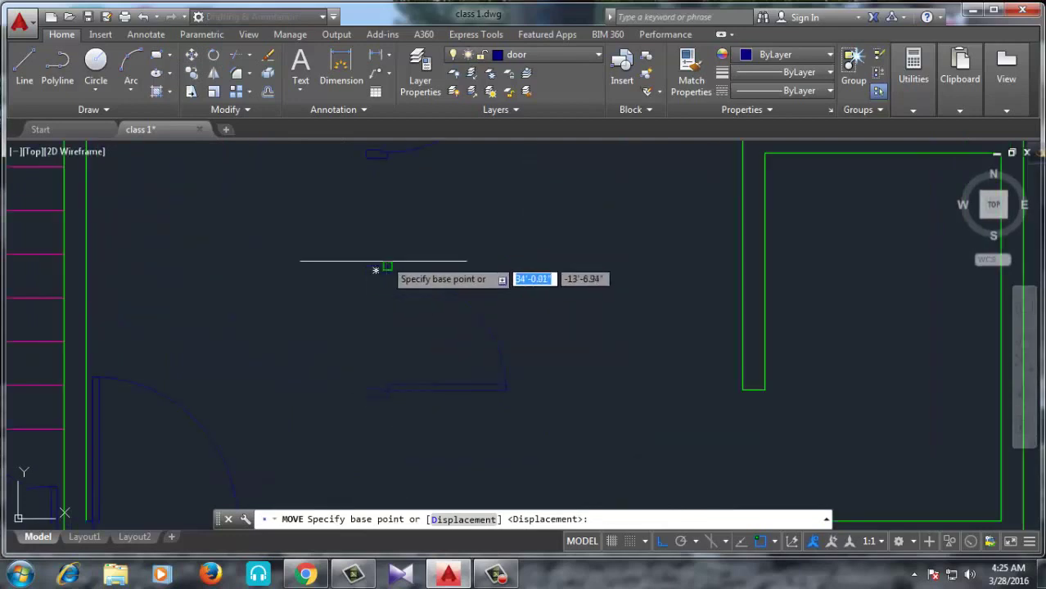
left_click(375, 270)
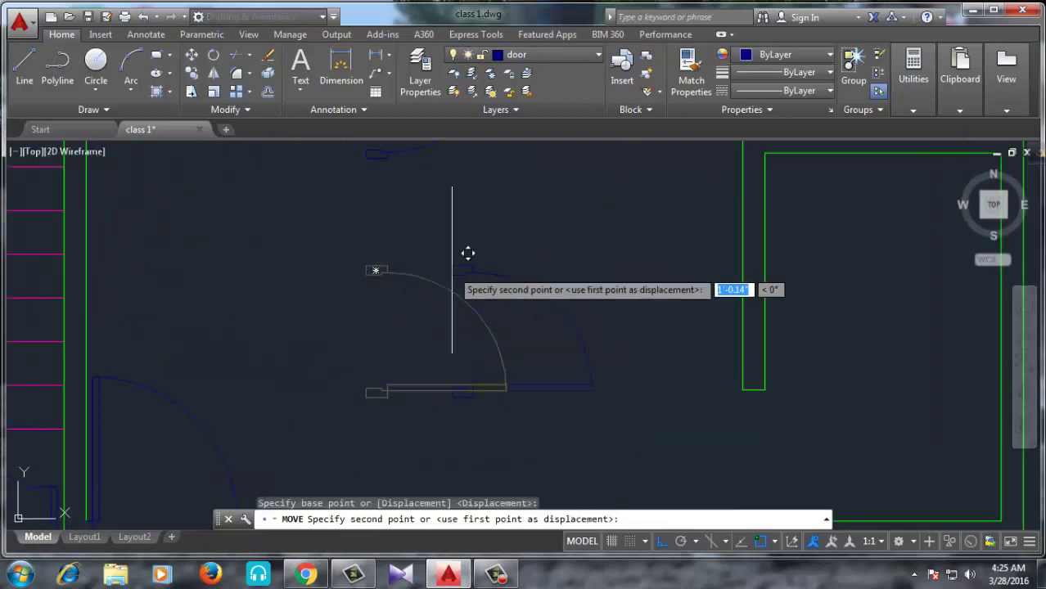
left_click(759, 375)
scroll(707, 384, "down", 2)
scroll(554, 385, "down", 2)
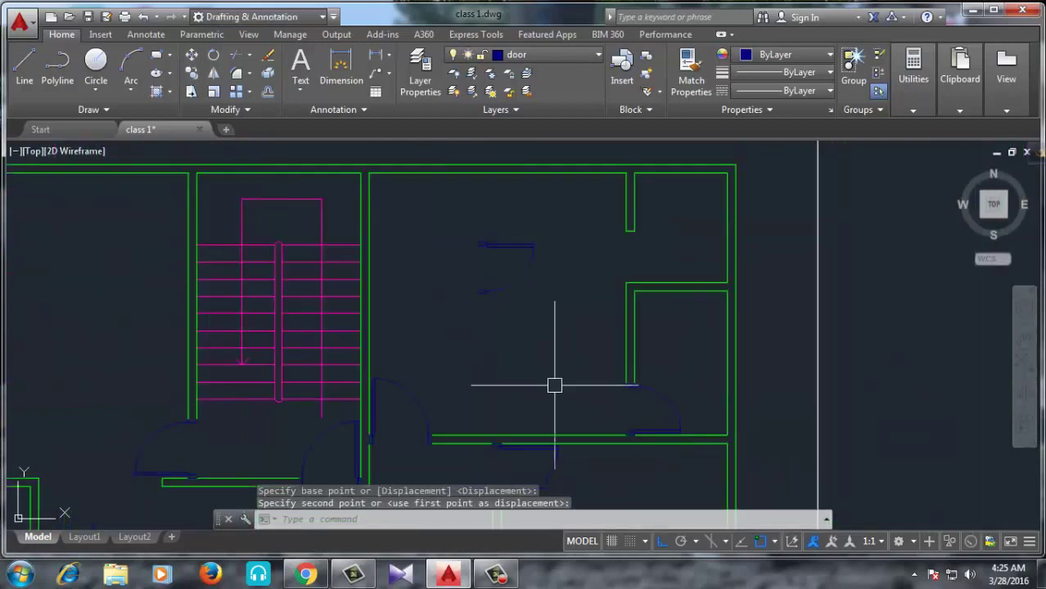
scroll(665, 430, "up", 2)
scroll(689, 338, "up", 3)
scroll(681, 366, "down", 1)
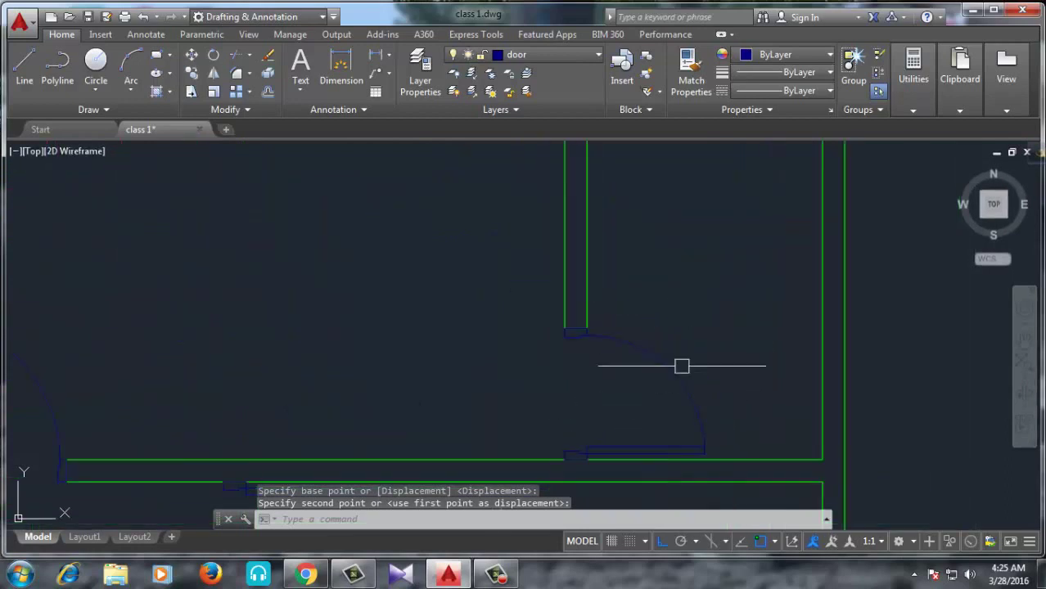
Step: Select the placed door and copy it from its wall corner toward the opening above
left_click(790, 248)
left_click(549, 487)
scroll(585, 332, "up", 4)
scroll(565, 327, "down", 4)
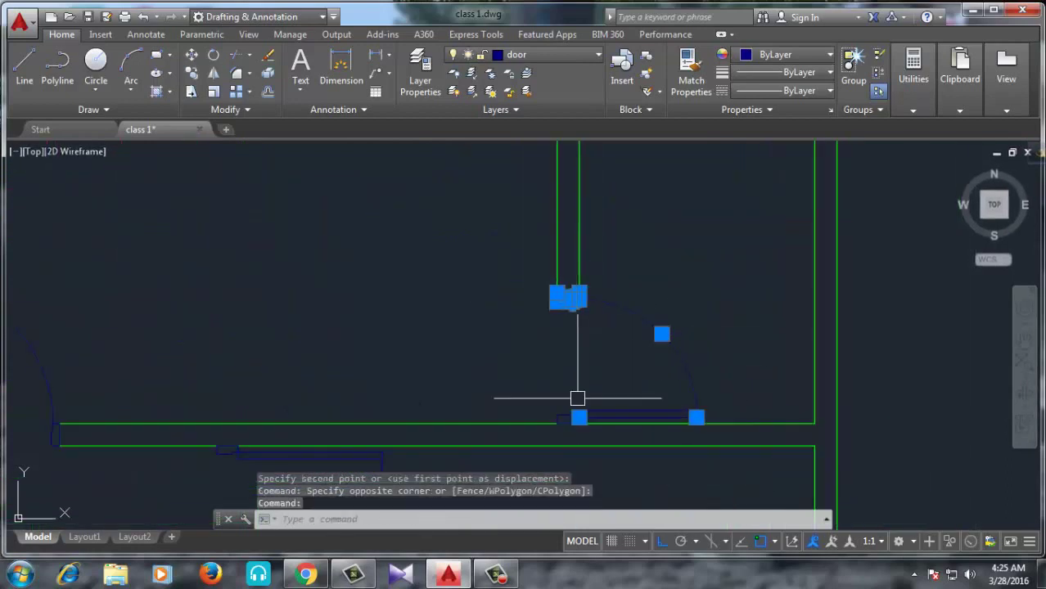
scroll(577, 399, "up", 4)
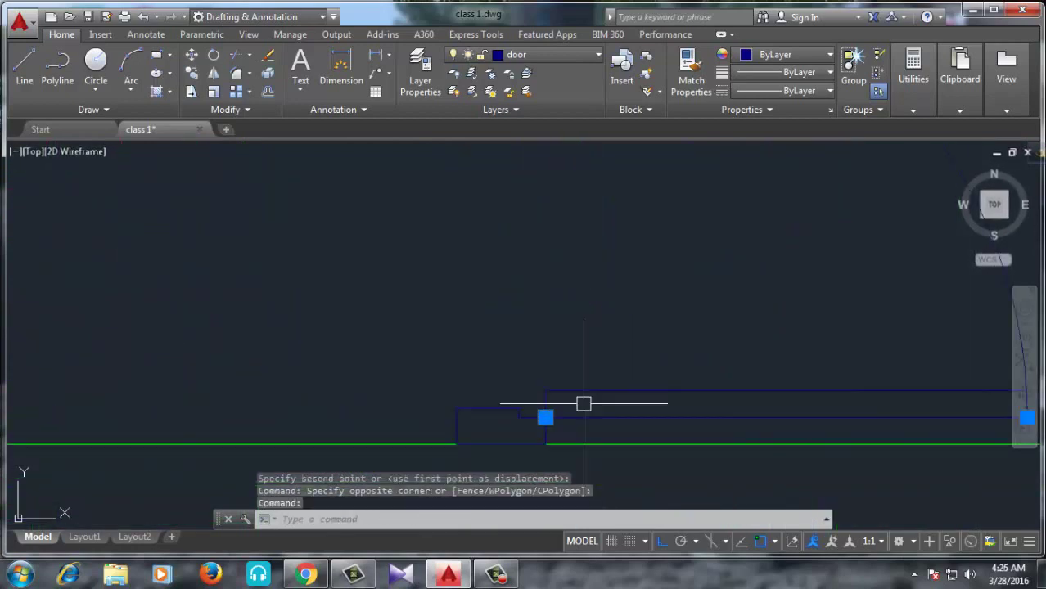
left_click(489, 401)
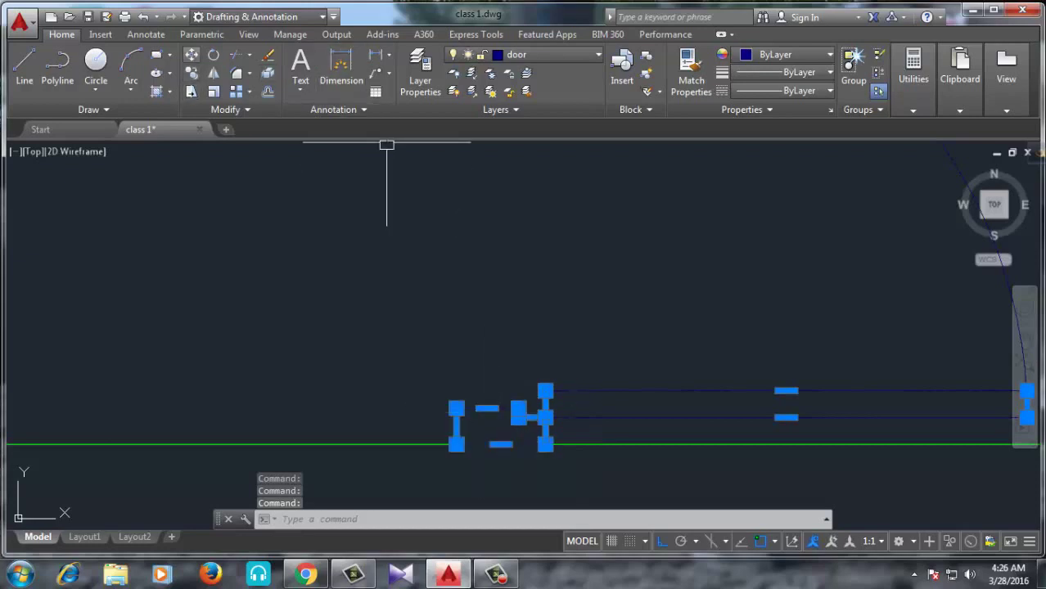
left_click(192, 73)
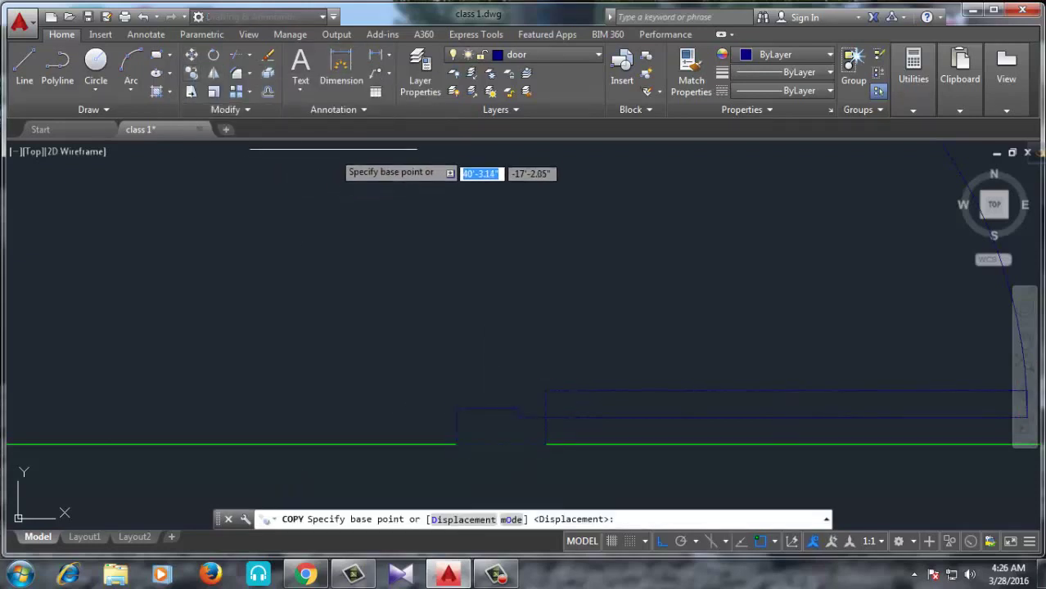
scroll(443, 171, "up", 3)
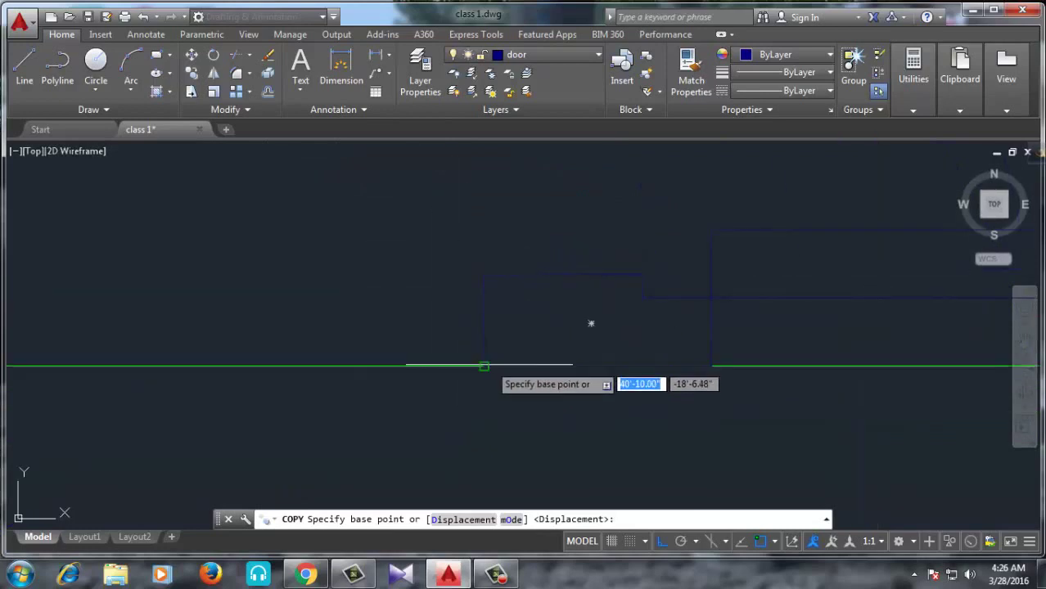
left_click(483, 365)
scroll(490, 421, "down", 5)
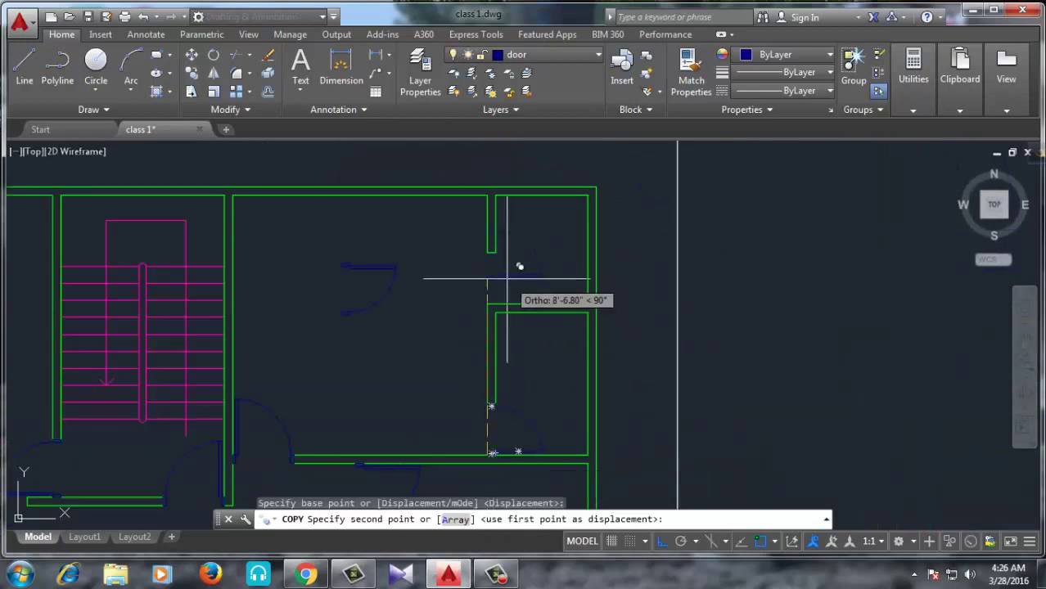
scroll(507, 278, "up", 5)
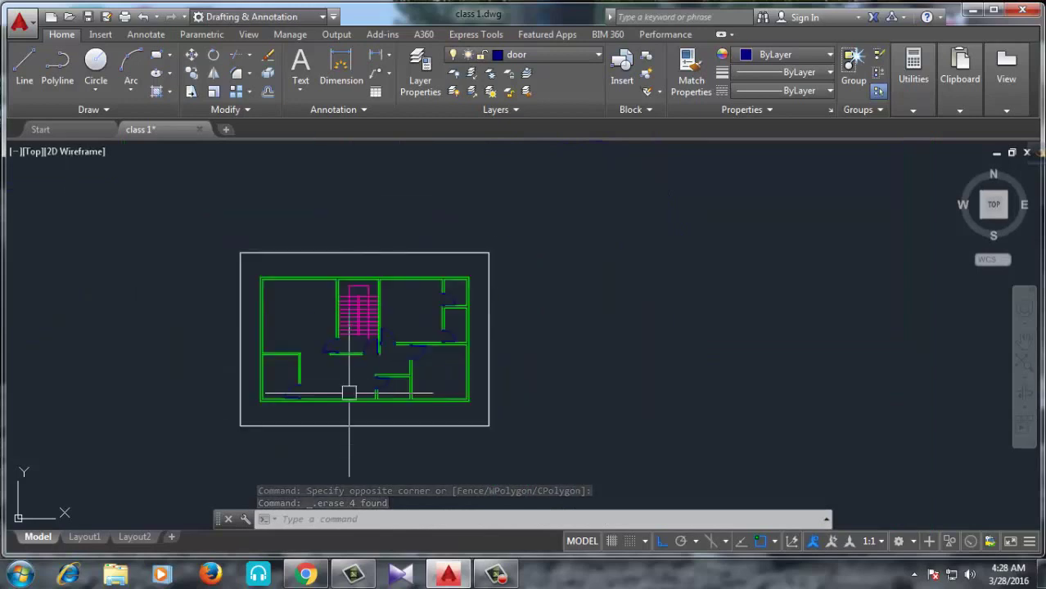
scroll(369, 381, "down", 4)
scroll(361, 303, "up", 2)
scroll(361, 303, "up", 4)
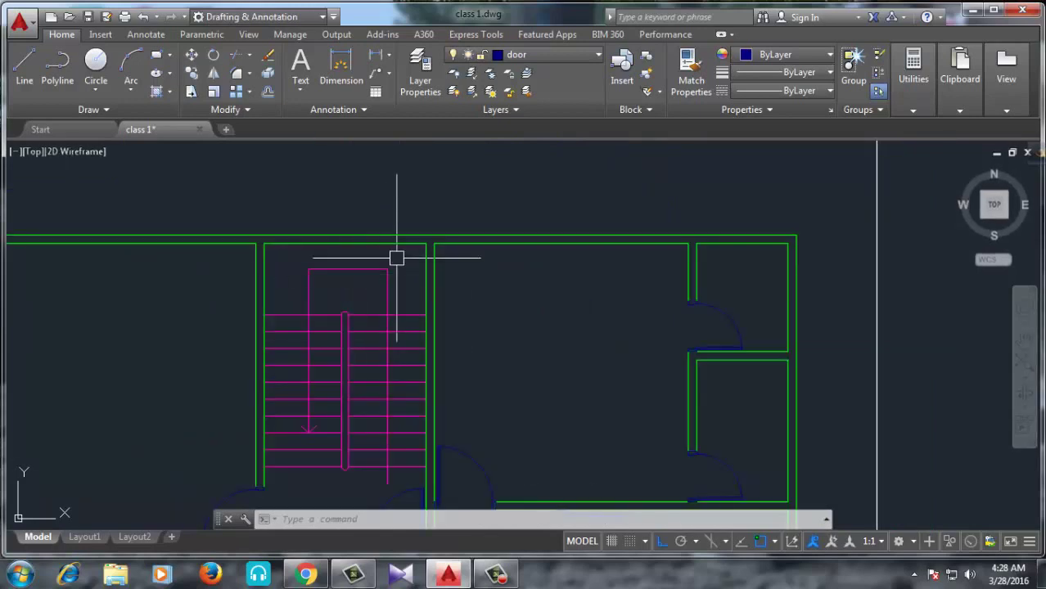
scroll(442, 262, "down", 2)
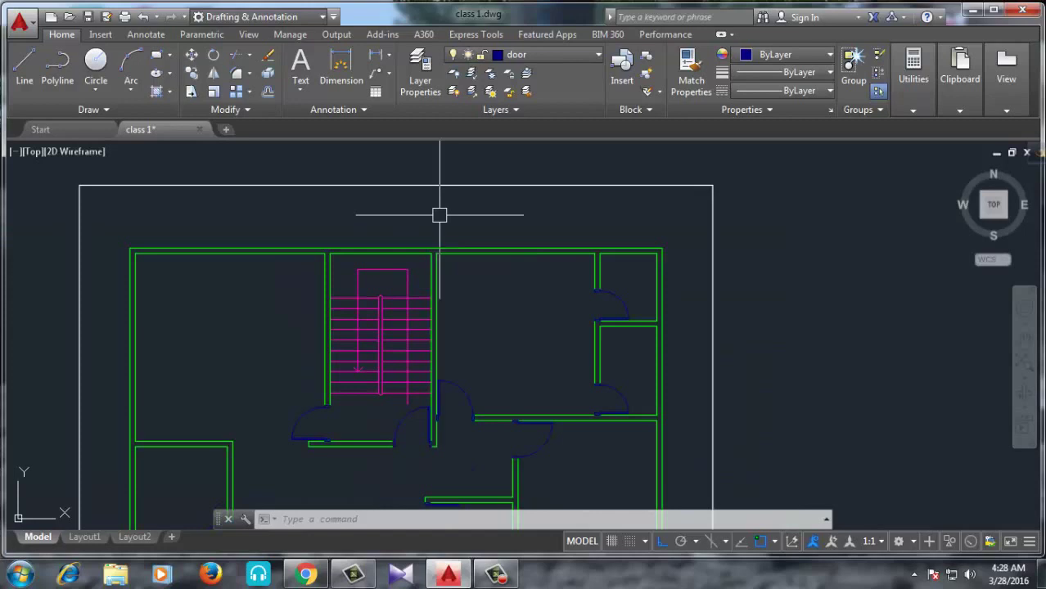
Step: Make windows the current layer and draw a 5-unit vertical line on it
left_click(548, 54)
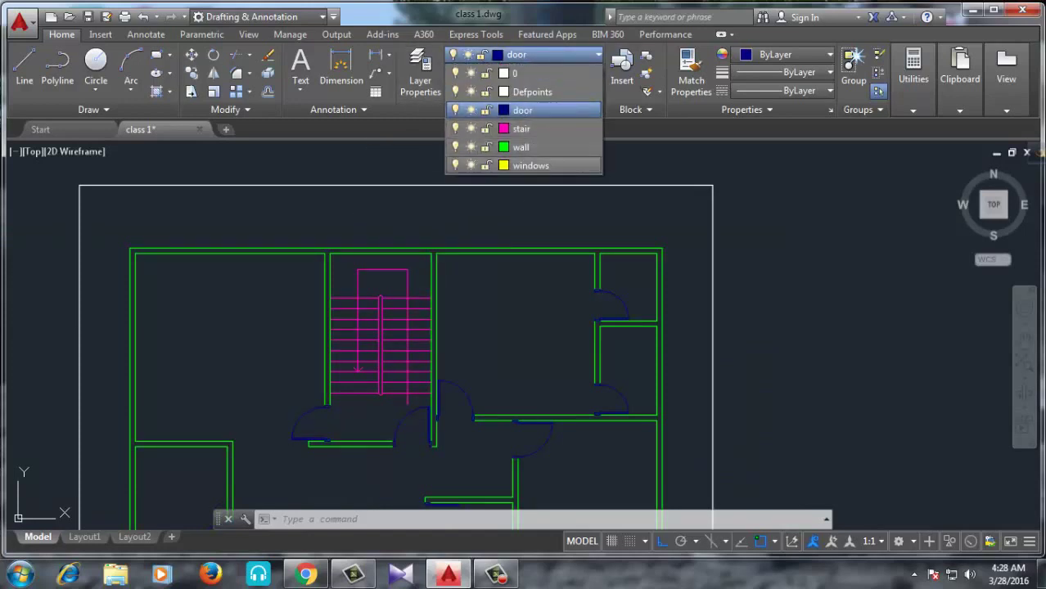
left_click(531, 165)
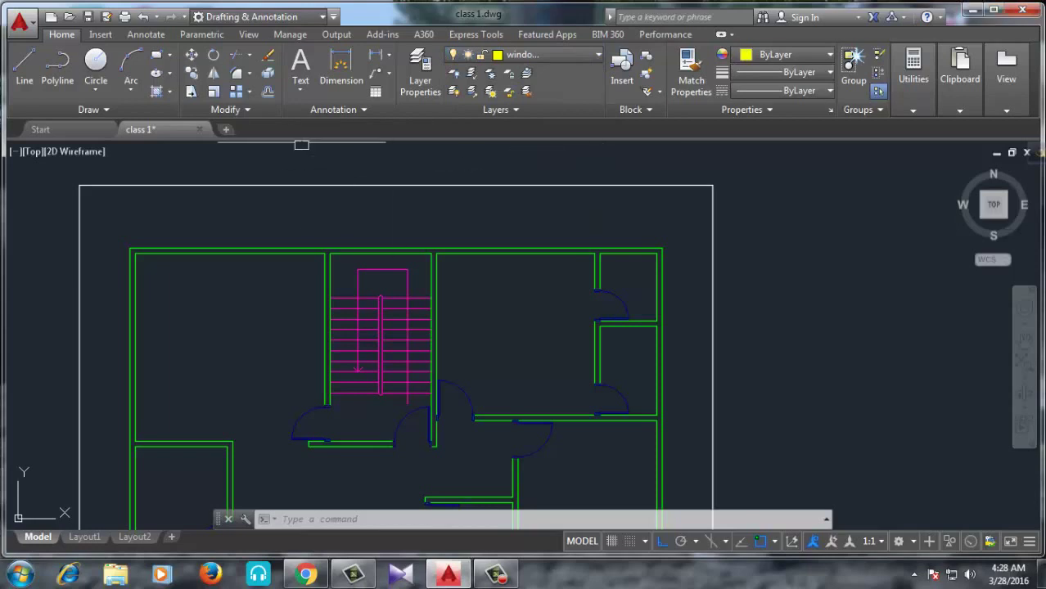
left_click(24, 66)
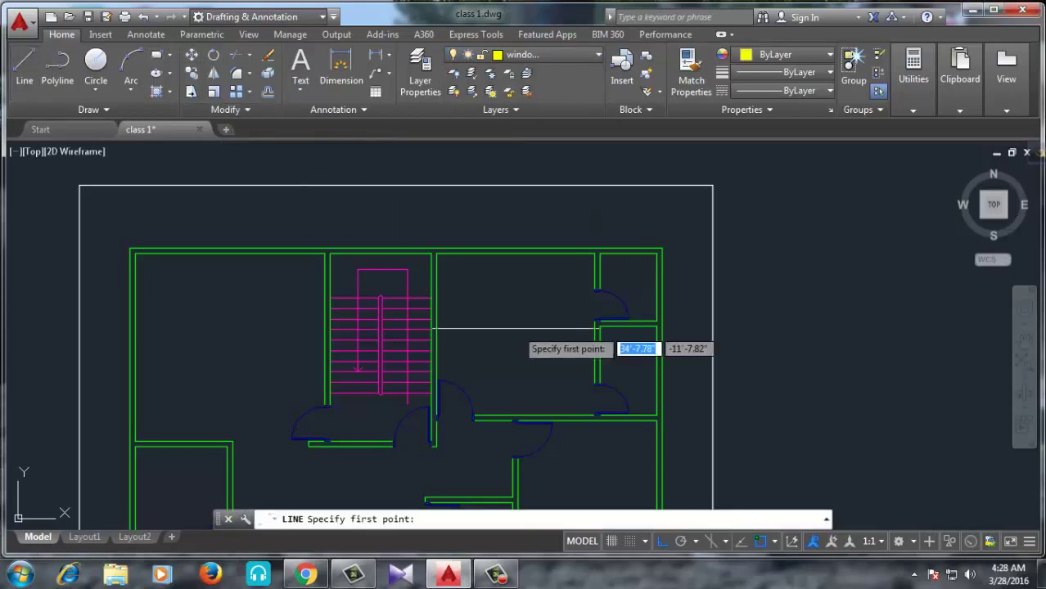
scroll(506, 328, "up", 4)
left_click(474, 255)
type("5")
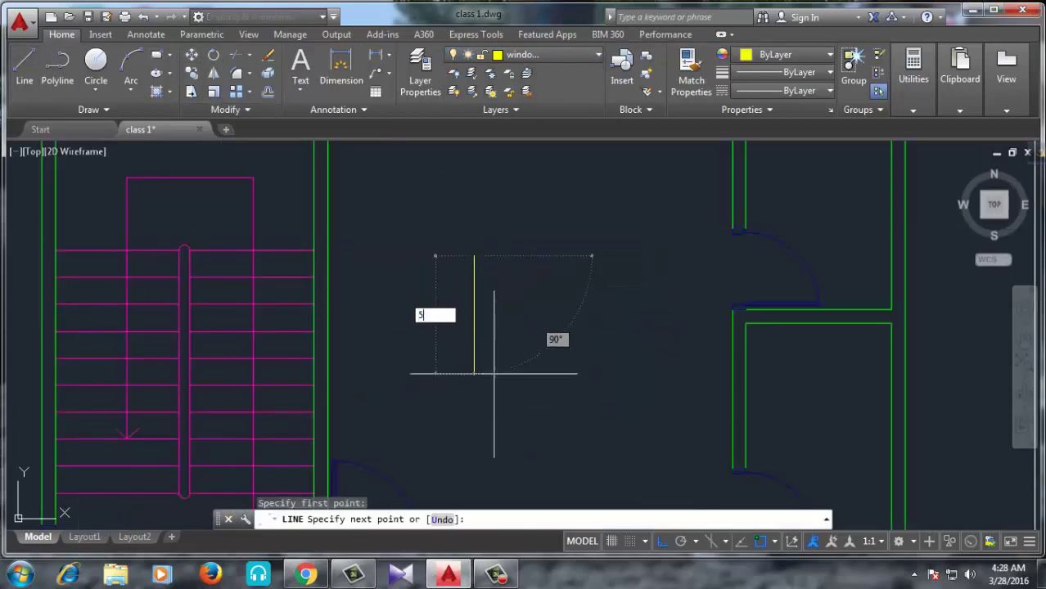
key("Return")
scroll(491, 278, "up", 5)
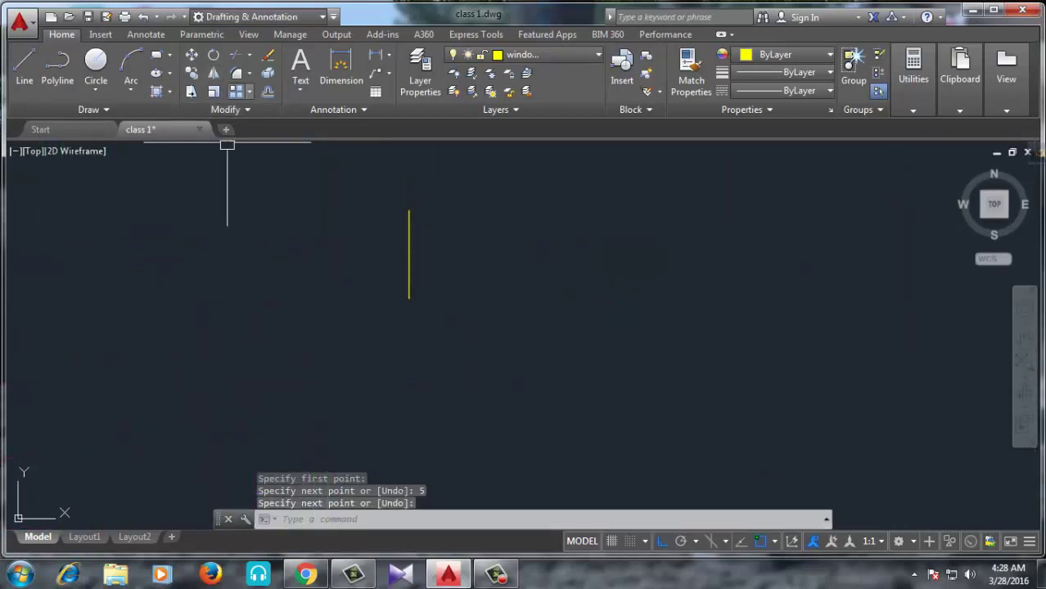
key("Return")
type("o")
key("Return")
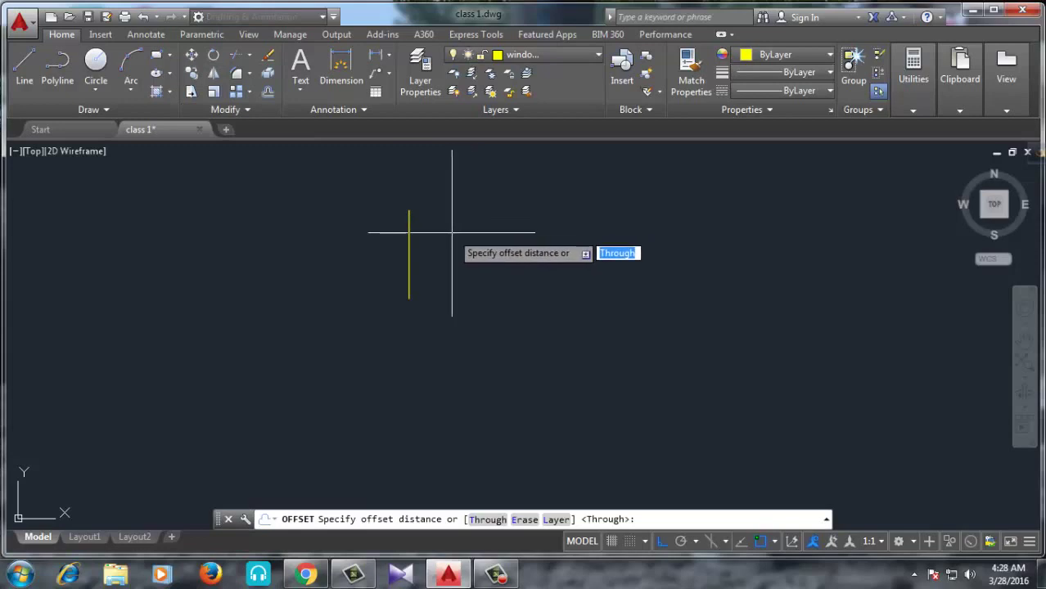
key("Escape")
left_click(267, 91)
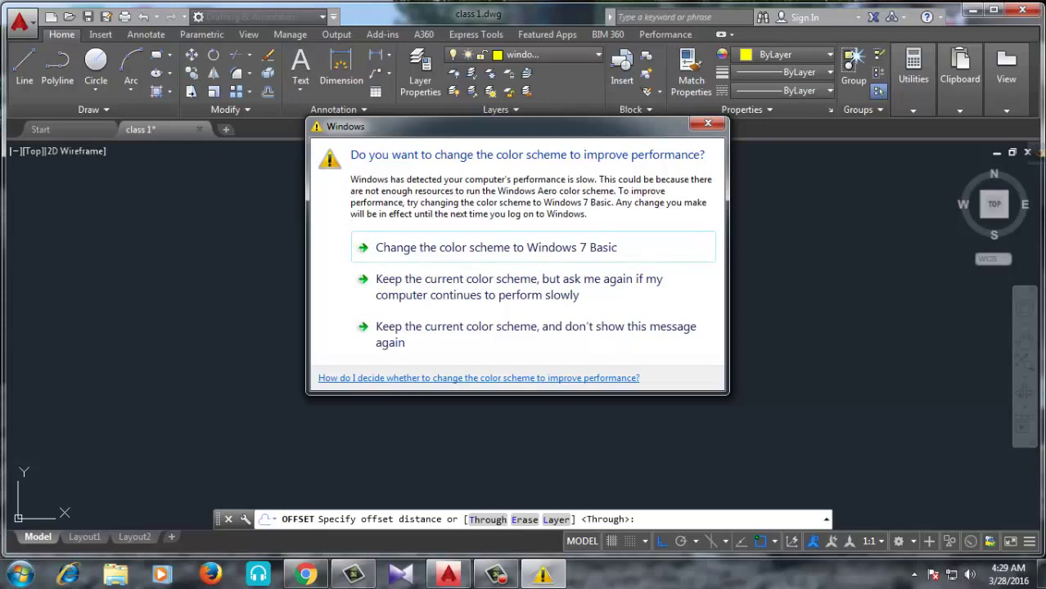
left_click(405, 284)
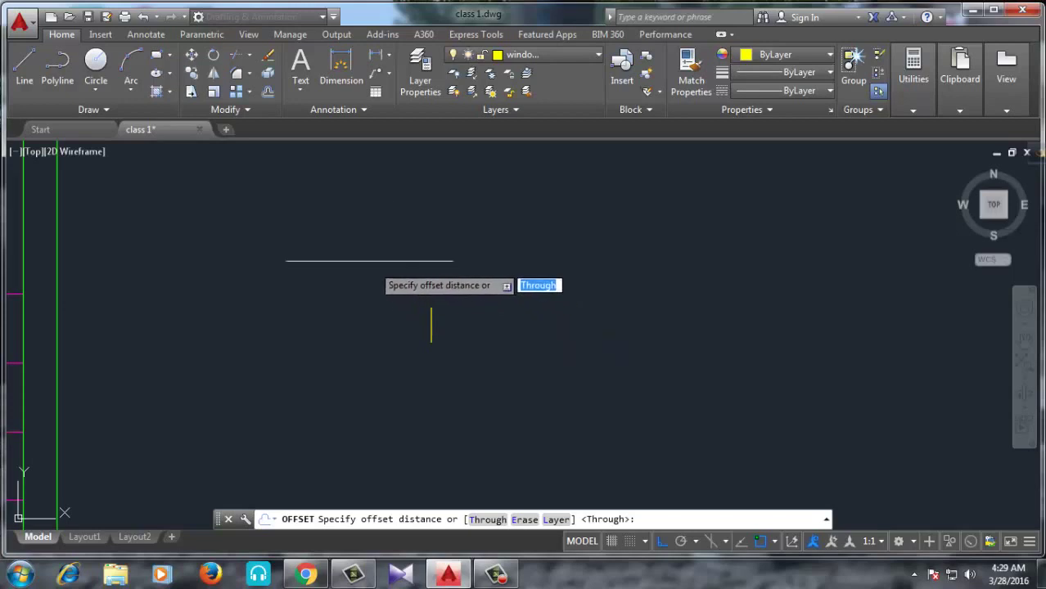
Step: Offset the yellow vertical line 12 units to the right
key("Escape")
type("O")
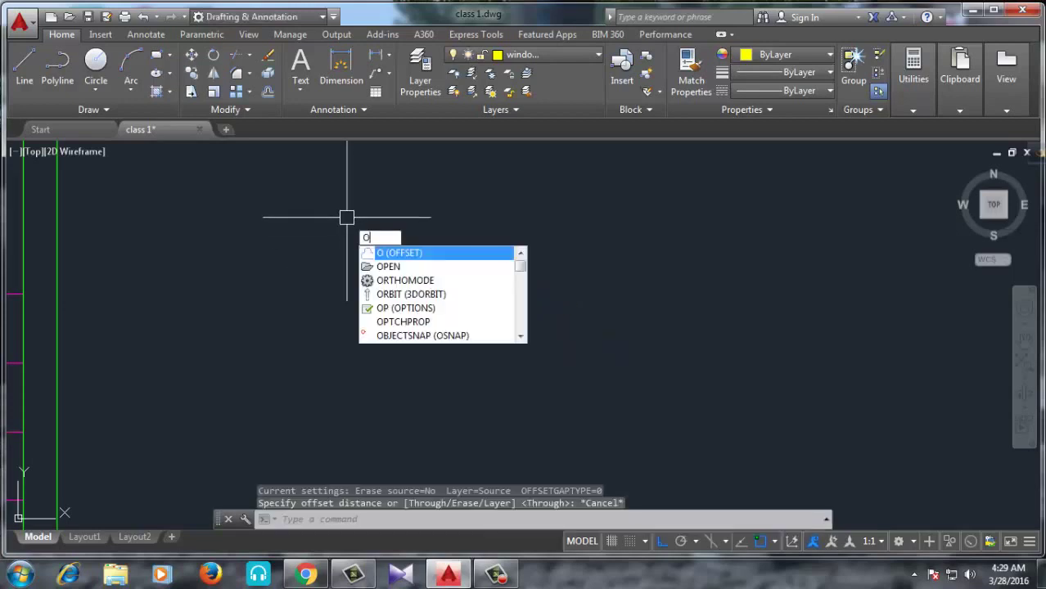
key("Return")
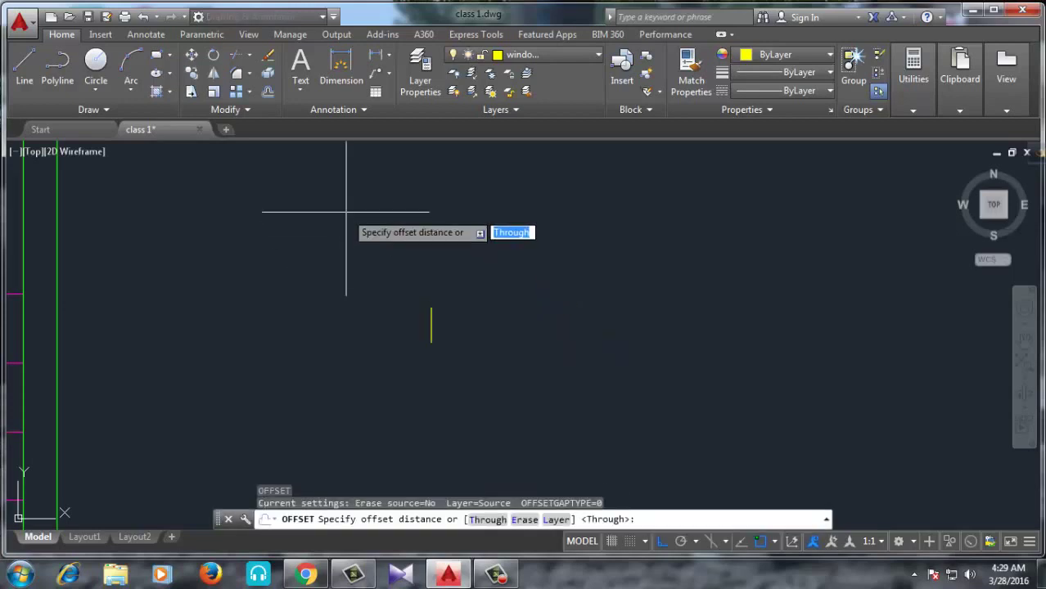
key("Return")
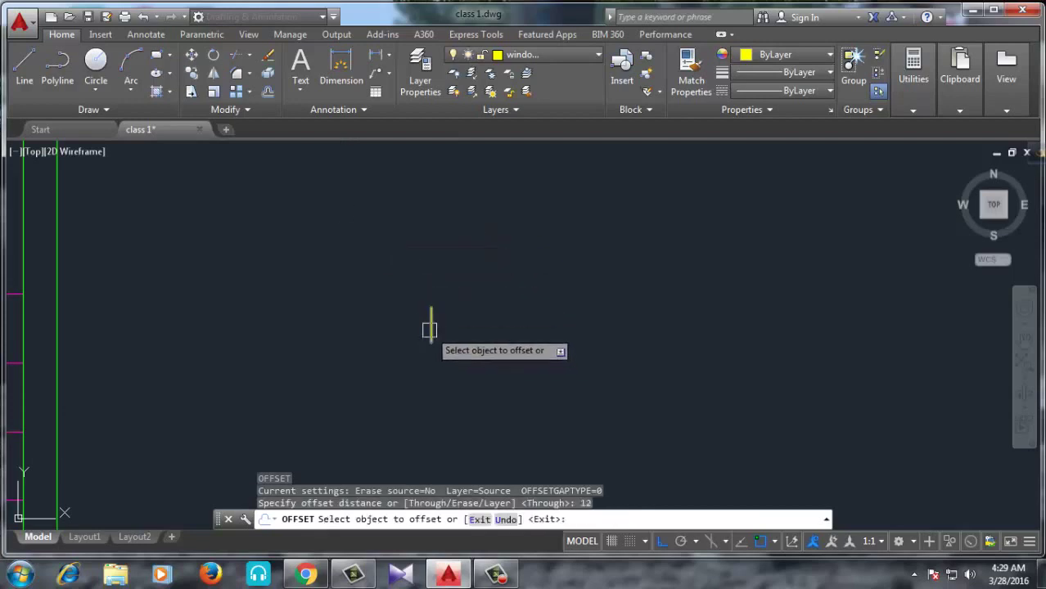
left_click(431, 326)
left_click(501, 327)
Step: Draw a horizontal line joining the two vertical lines
left_click(25, 70)
scroll(440, 318, "up", 4)
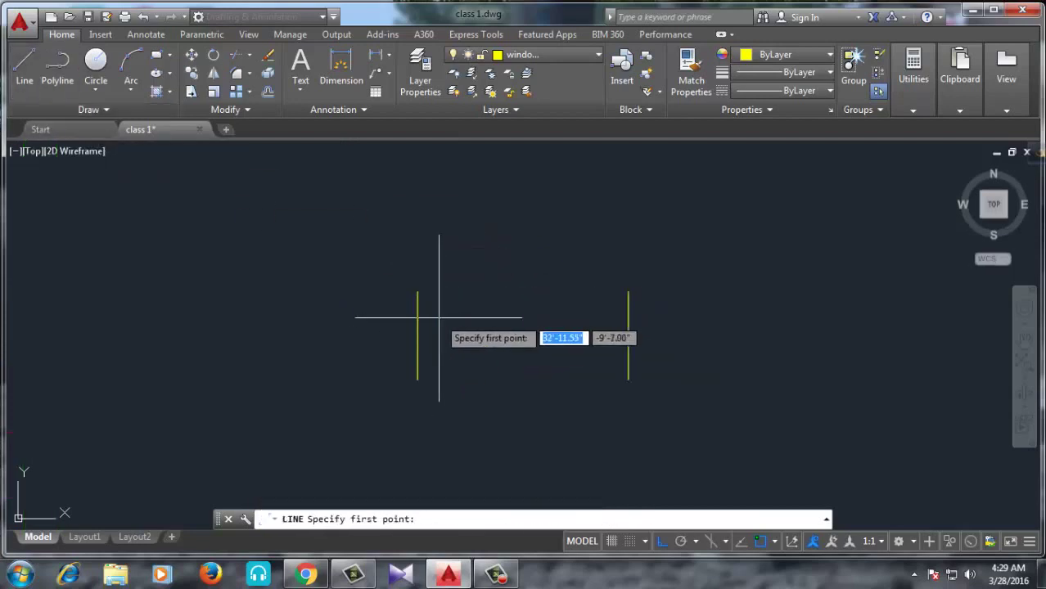
left_click(417, 335)
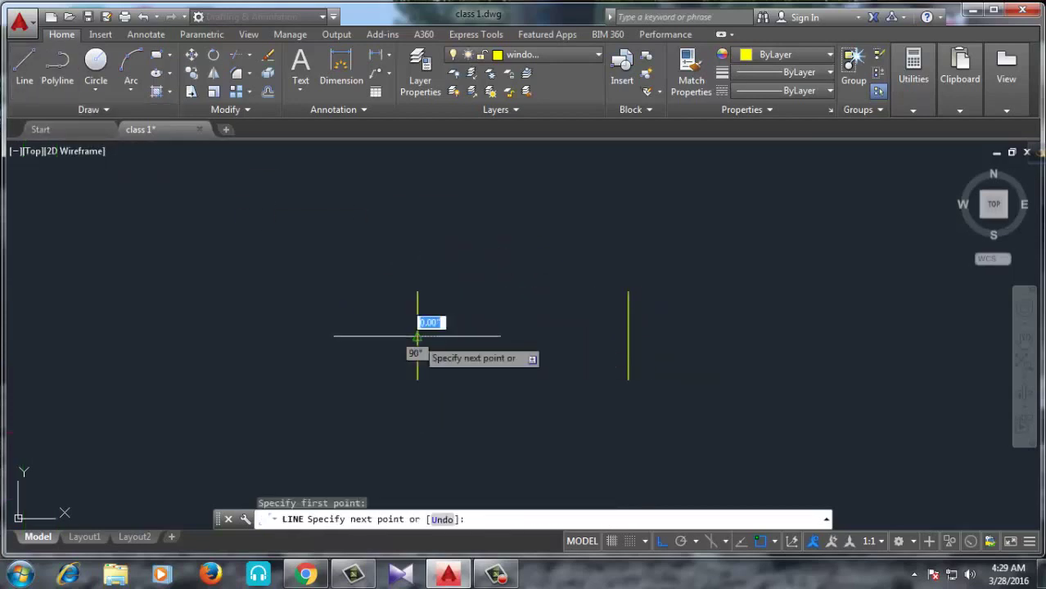
left_click(627, 336)
key("Return")
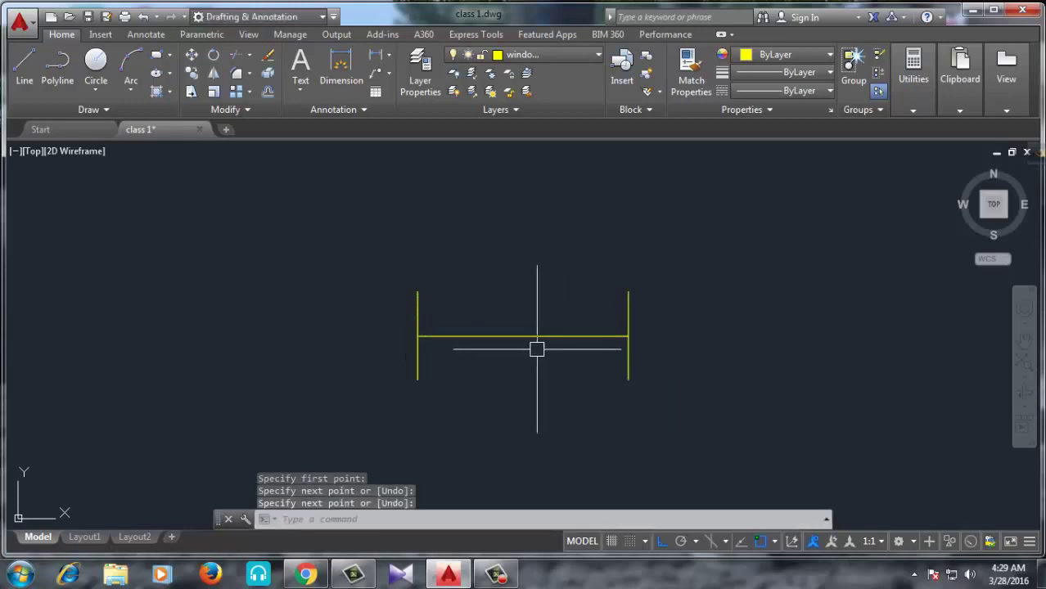
Step: Offset the horizontal line 1 unit above and 1 unit below
type("o")
key("Return")
type("1")
key("Return")
left_click(509, 336)
left_click(507, 320)
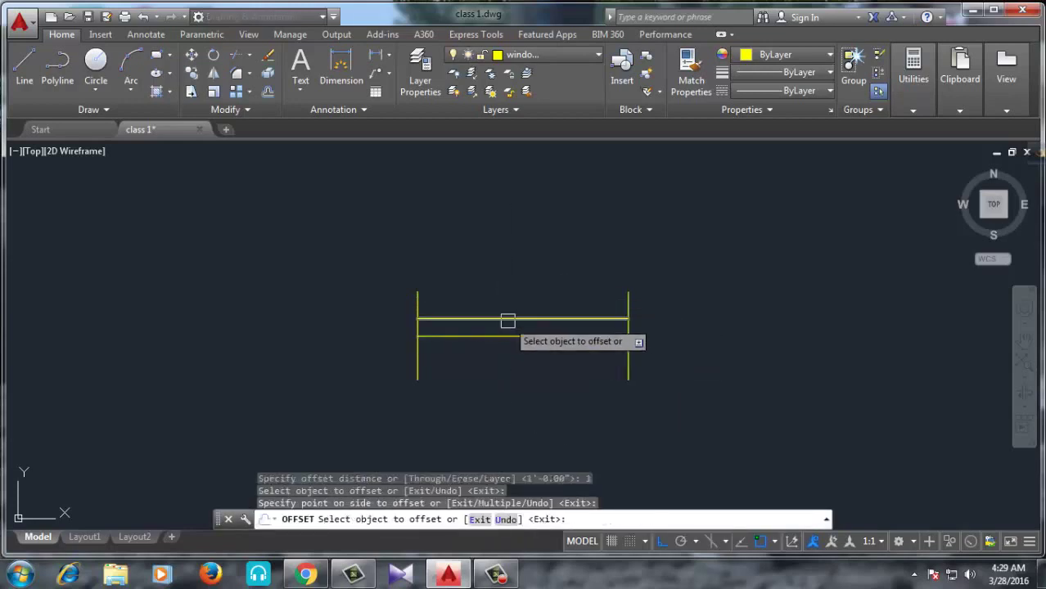
scroll(507, 321, "up", 2)
left_click(499, 344)
left_click(493, 358)
scroll(499, 354, "down", 4)
key("Escape")
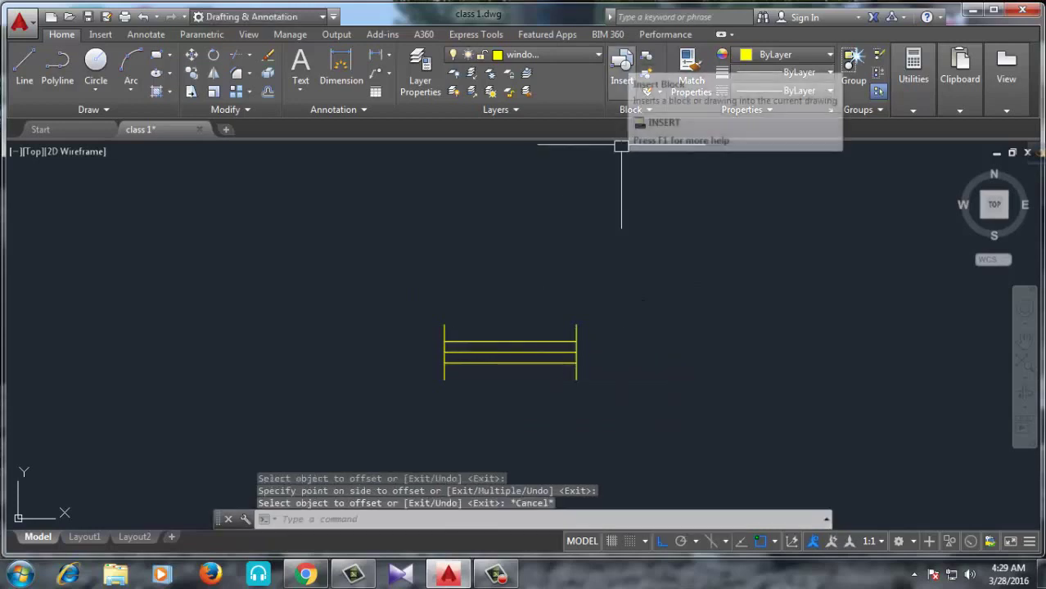
Step: Define a block named windows from the five lines, with a base point picked on the shape
left_click(647, 54)
type("window")
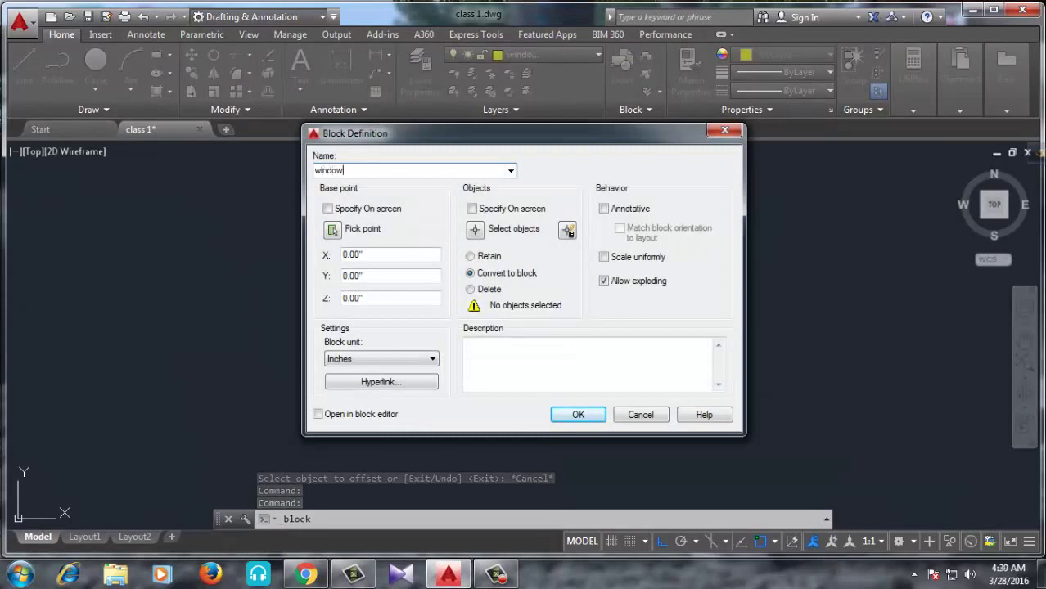
type("s")
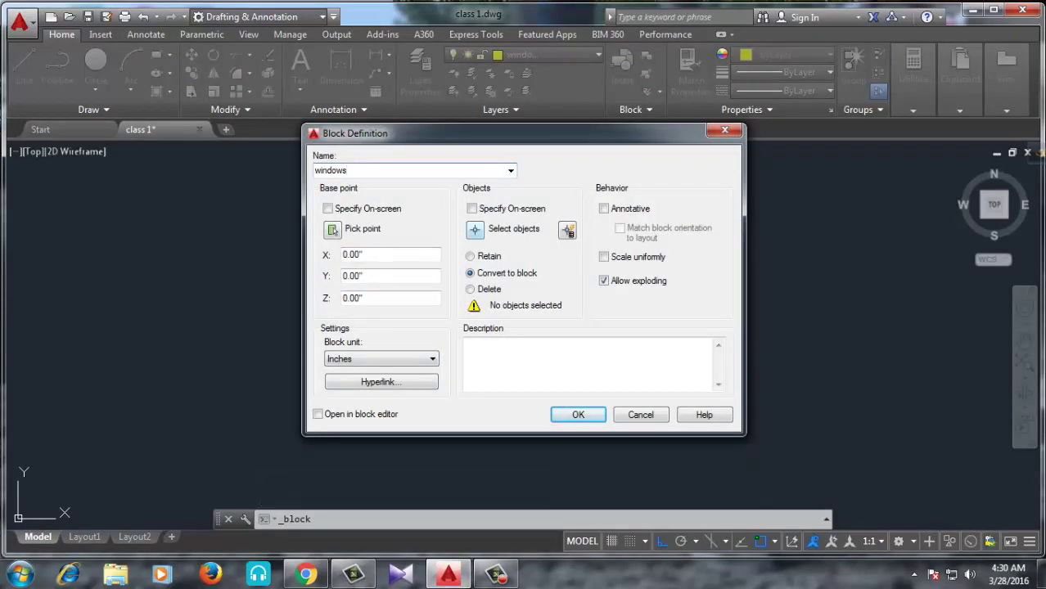
left_click(474, 228)
left_click(666, 290)
left_click(449, 369)
key("Return")
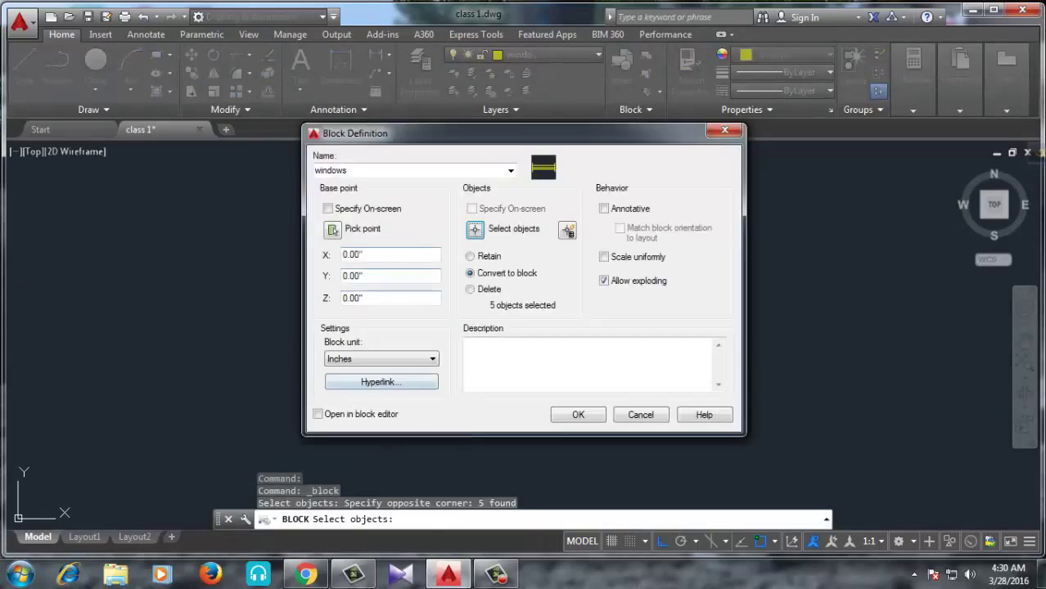
left_click(332, 229)
left_click(509, 356)
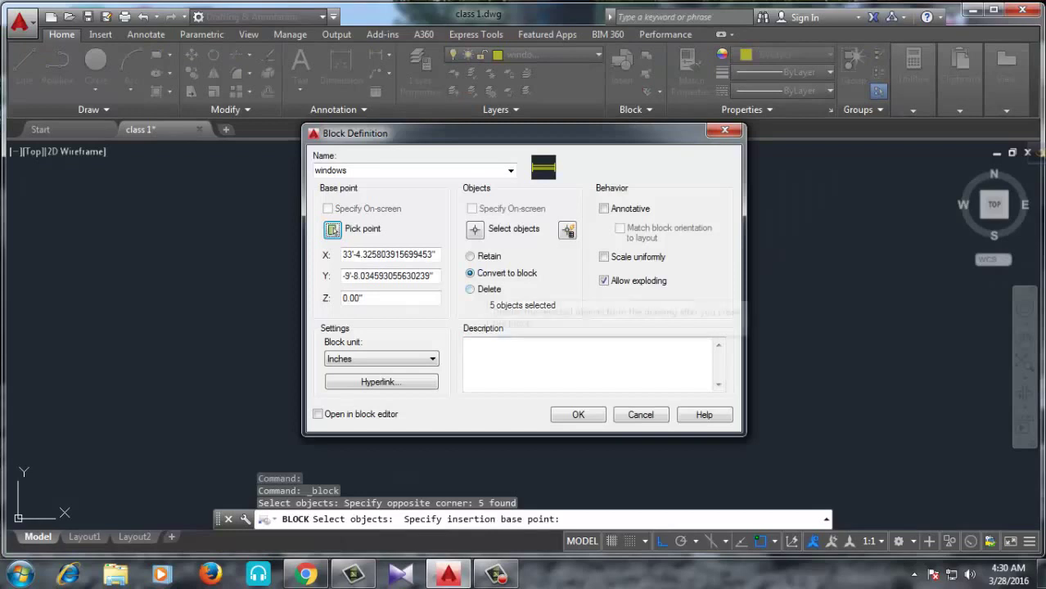
Step: Confirm the windows block, then draw short window marks across the top and left walls
key("Return")
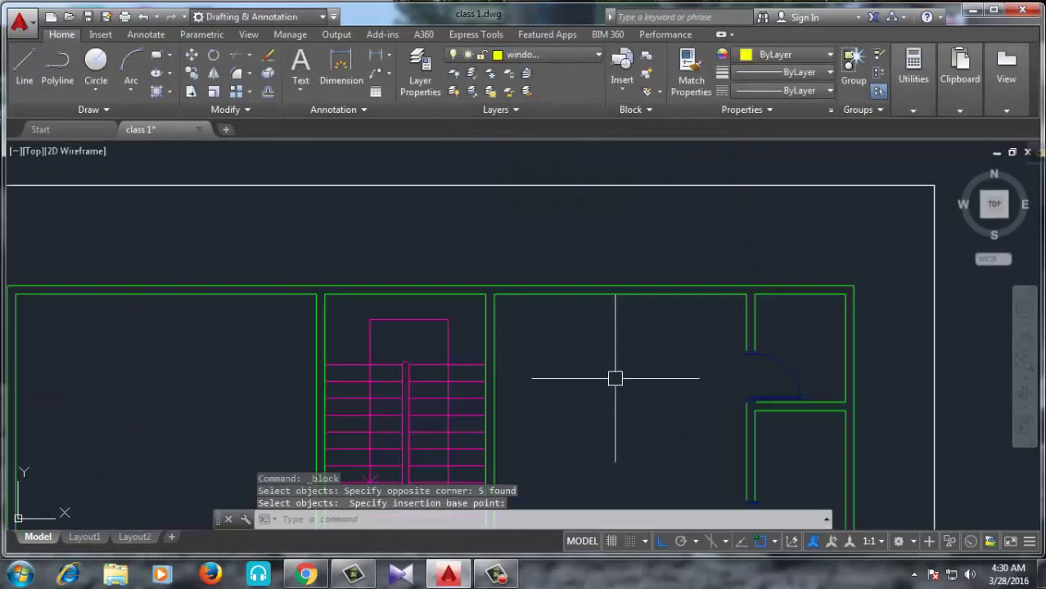
scroll(473, 378, "down", 4)
scroll(312, 345, "up", 4)
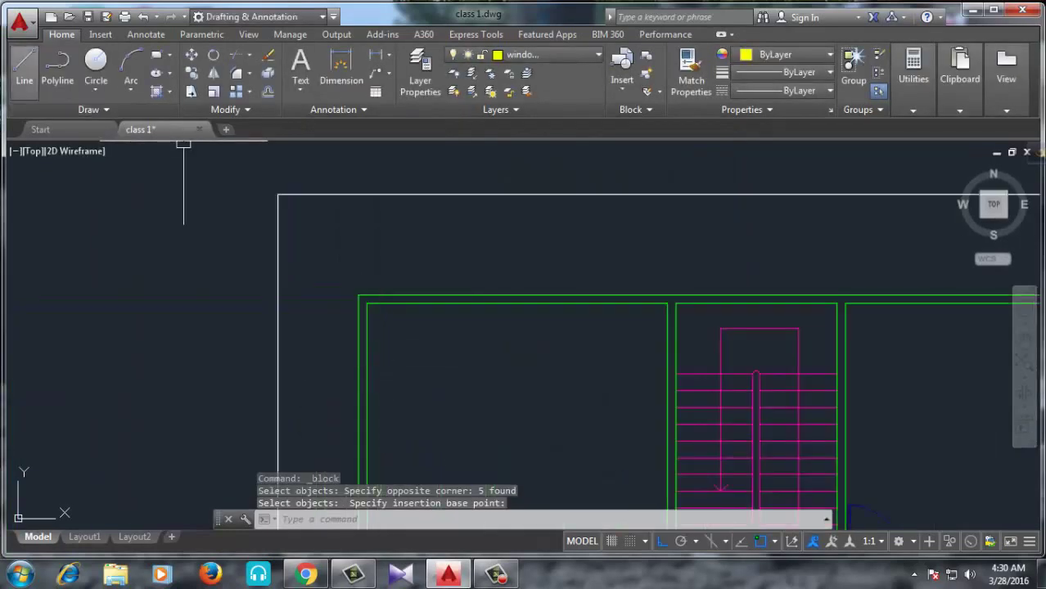
left_click(25, 65)
scroll(542, 257, "down", 2)
scroll(491, 299, "up", 4)
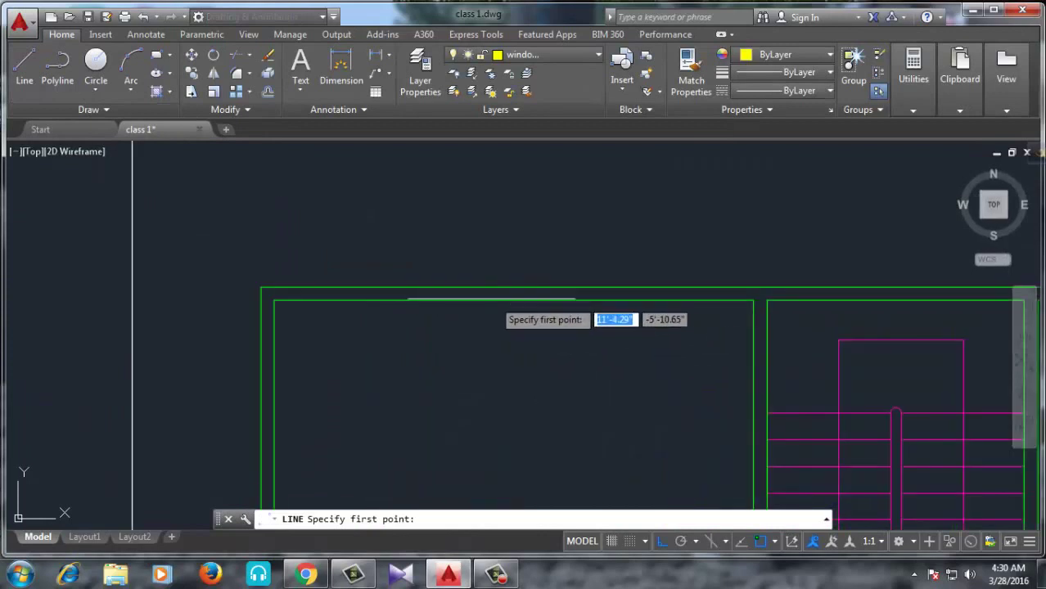
left_click(511, 288)
left_click(514, 288)
key("Escape")
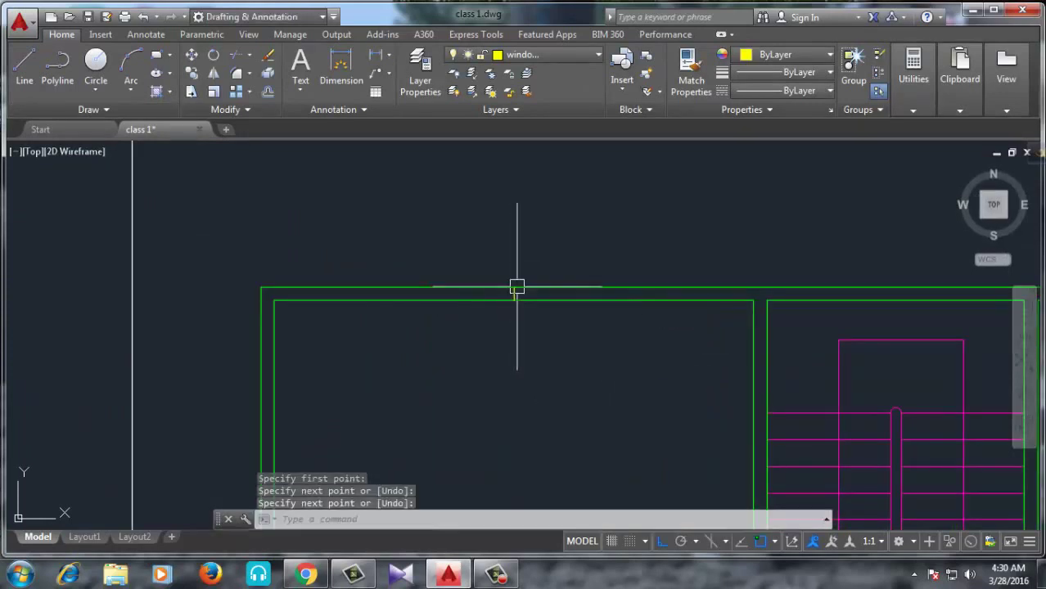
scroll(458, 319, "down", 2)
key("Return")
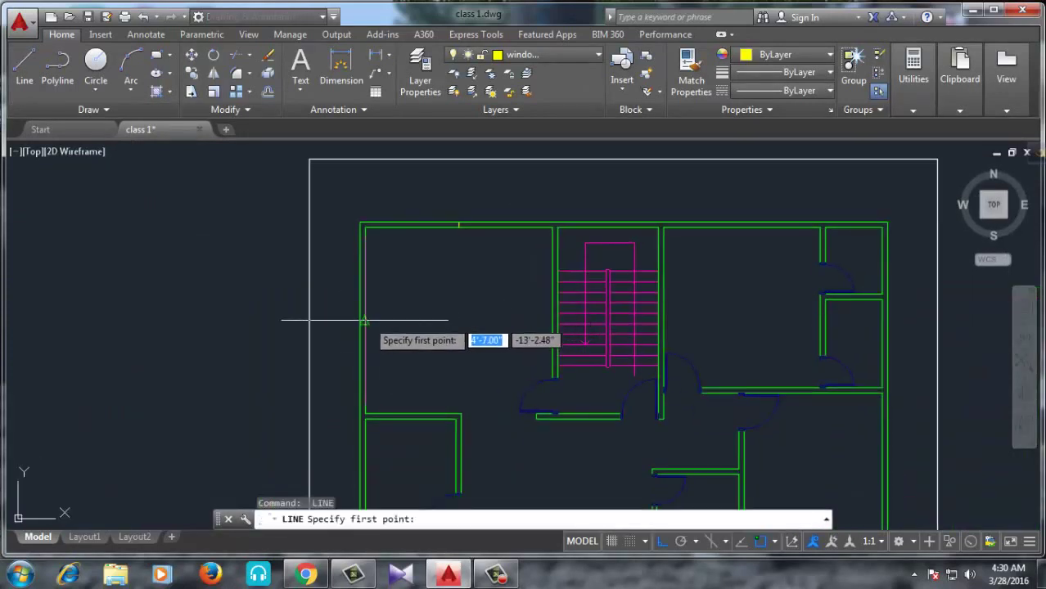
left_click(363, 321)
scroll(360, 323, "up", 3)
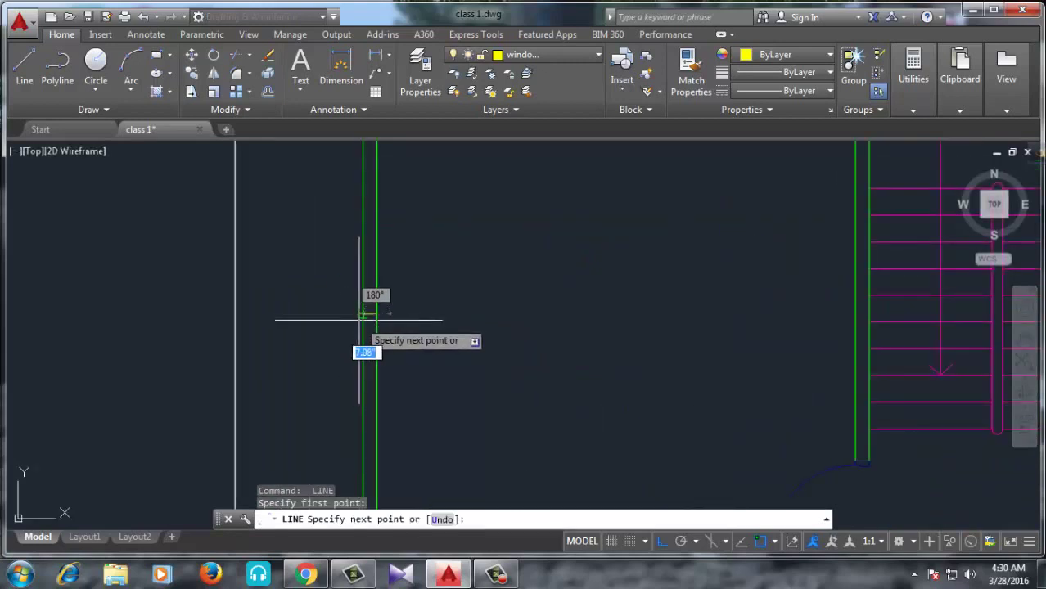
left_click(360, 315)
key("Escape")
scroll(247, 330, "down", 3)
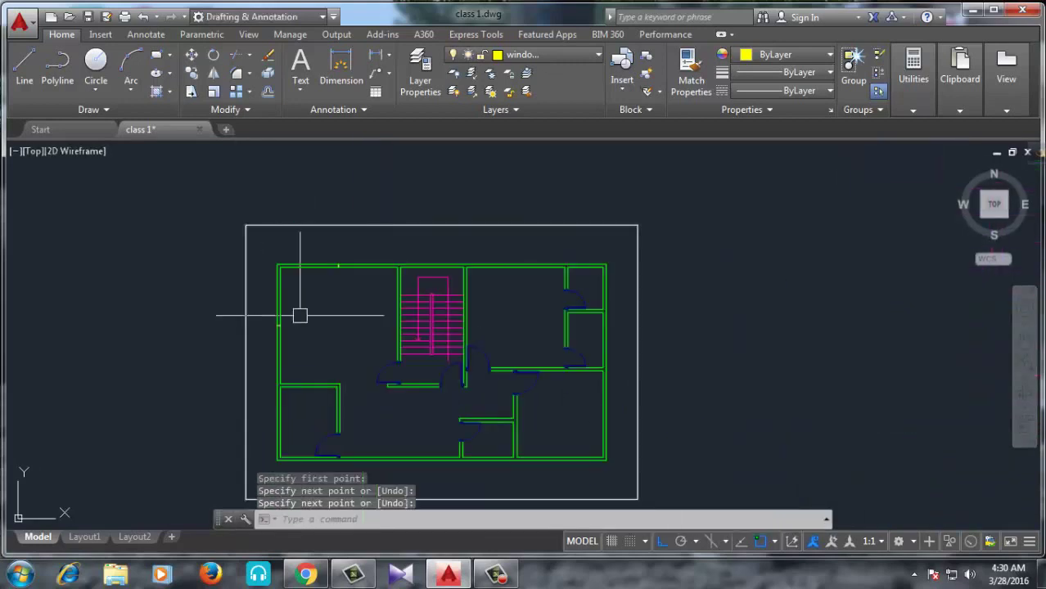
scroll(401, 291, "up", 3)
scroll(495, 307, "up", 2)
Step: Draw window marks across the top wall, the right room's wall and the wall by the stairs
key("Return")
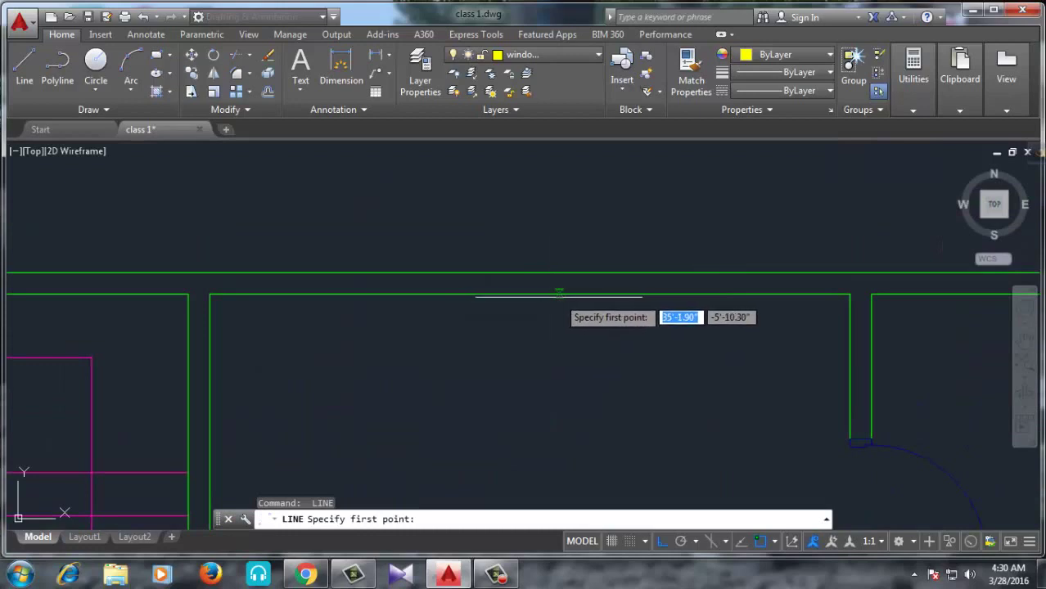
left_click(530, 295)
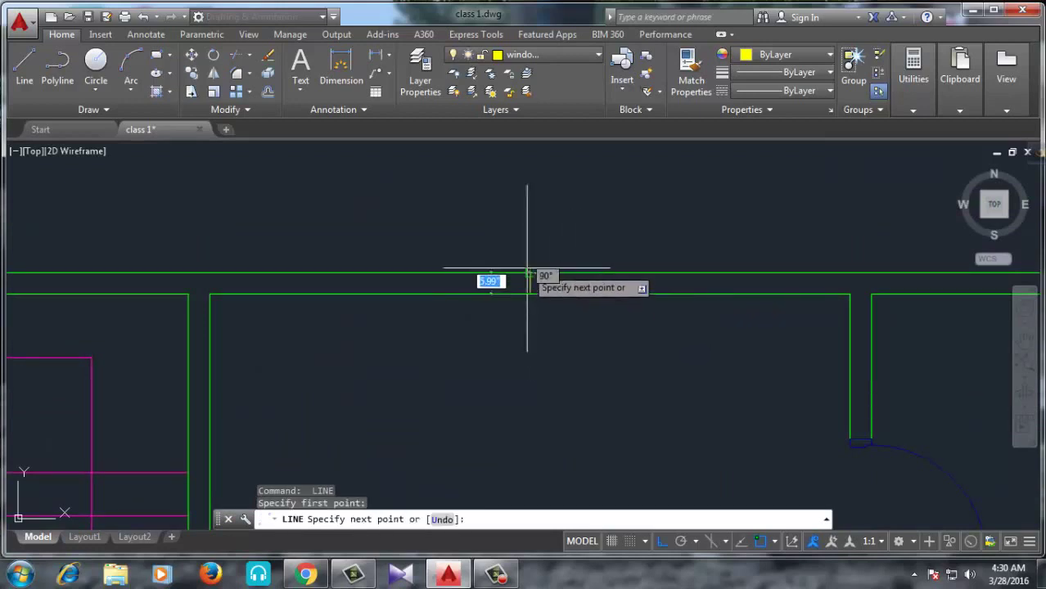
left_click(537, 273)
key("Return")
middle_click_drag(567, 323, 250, 368)
key("Return")
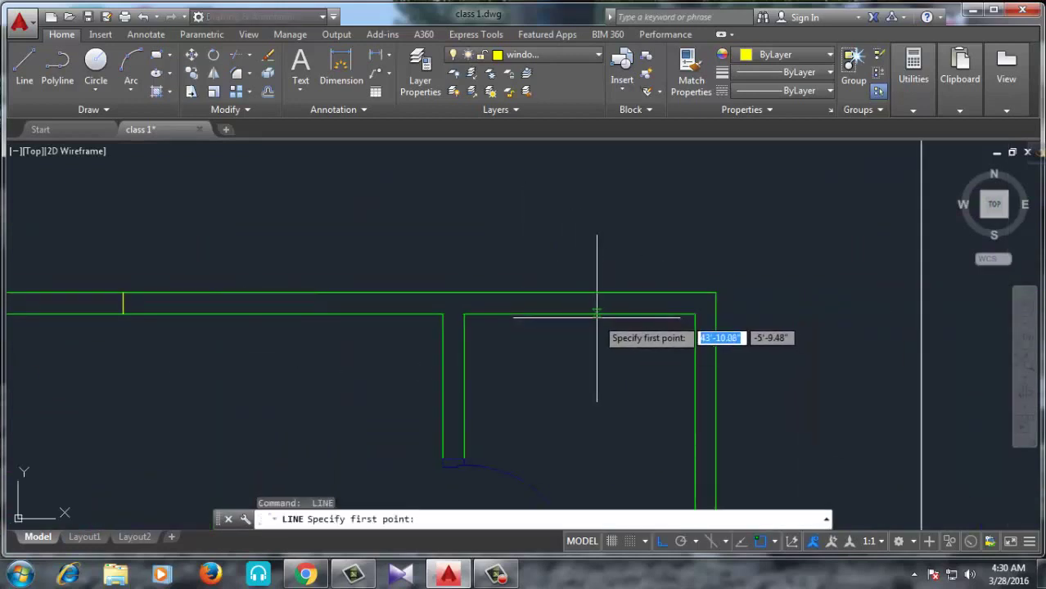
scroll(509, 303, "down", 1)
scroll(571, 326, "up", 1)
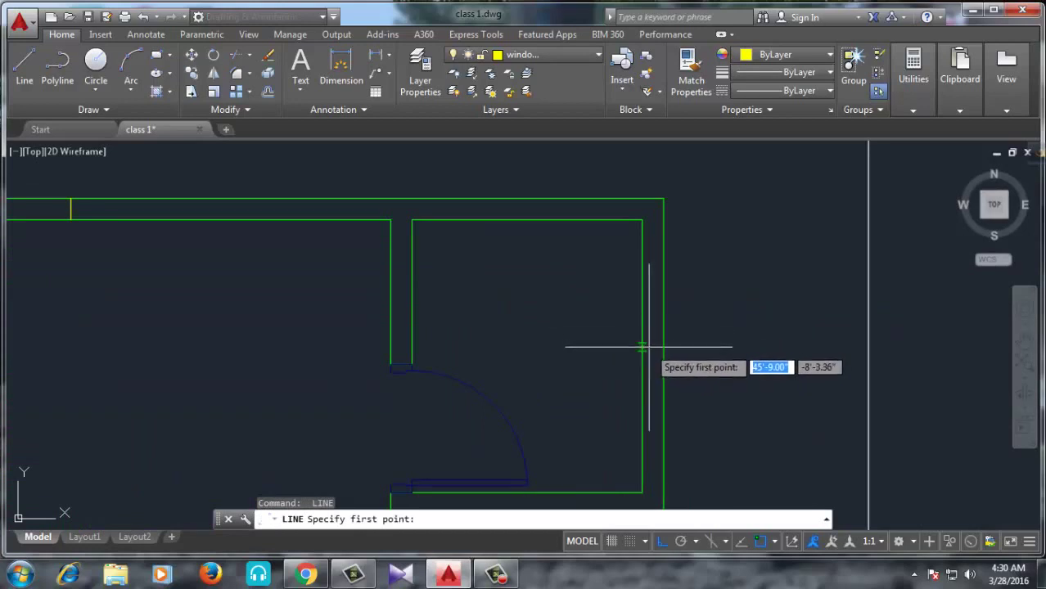
left_click(641, 356)
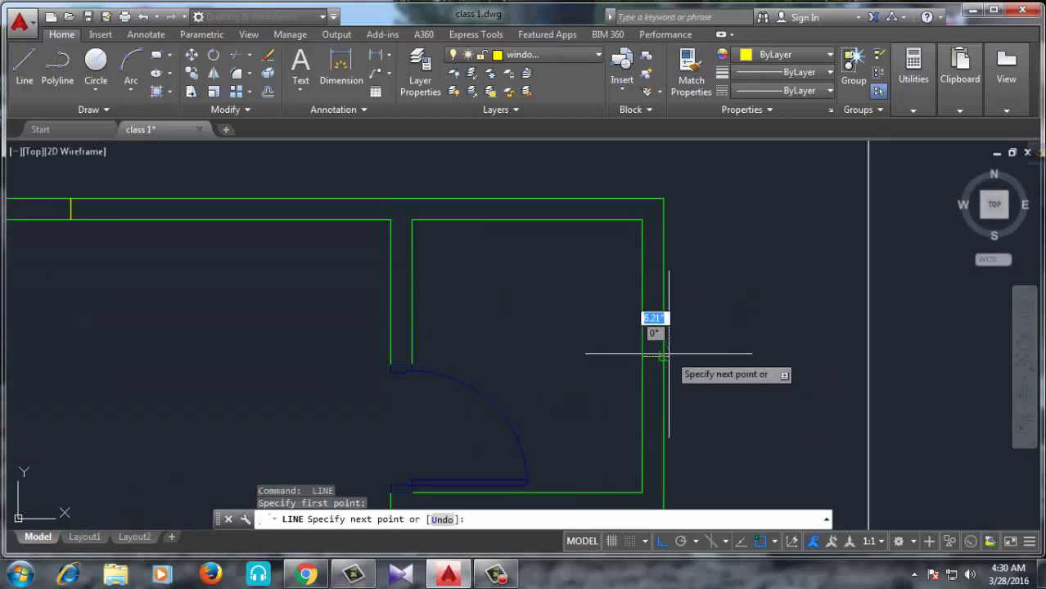
left_click(662, 355)
key("Return")
scroll(646, 327, "down", 2)
middle_click_drag(625, 292, 603, 269)
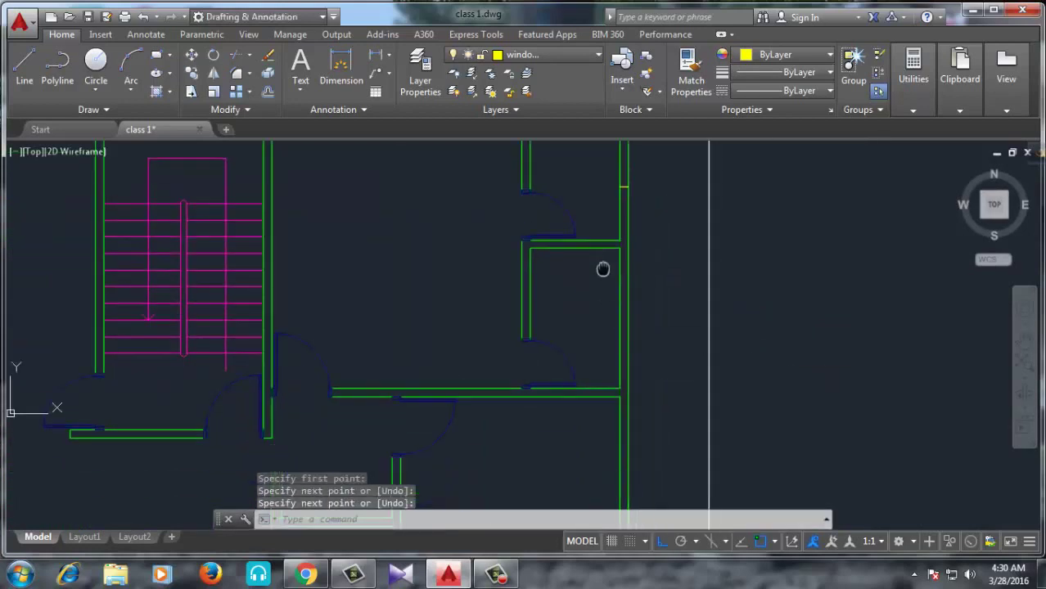
scroll(602, 270, "up", 2)
key("Return")
left_click(622, 303)
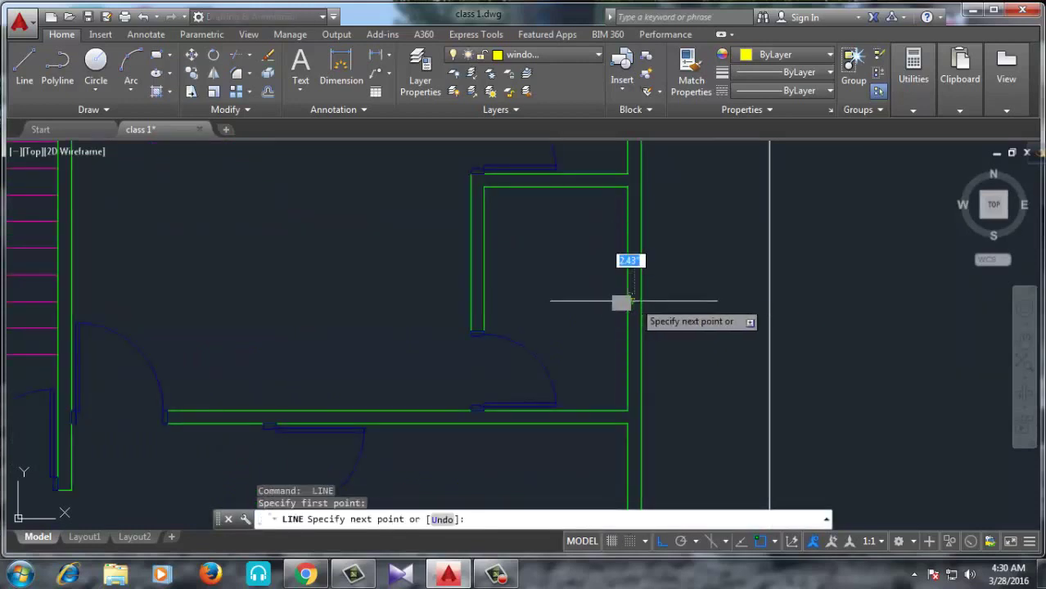
left_click(635, 296)
key("Return")
scroll(569, 203, "down", 3)
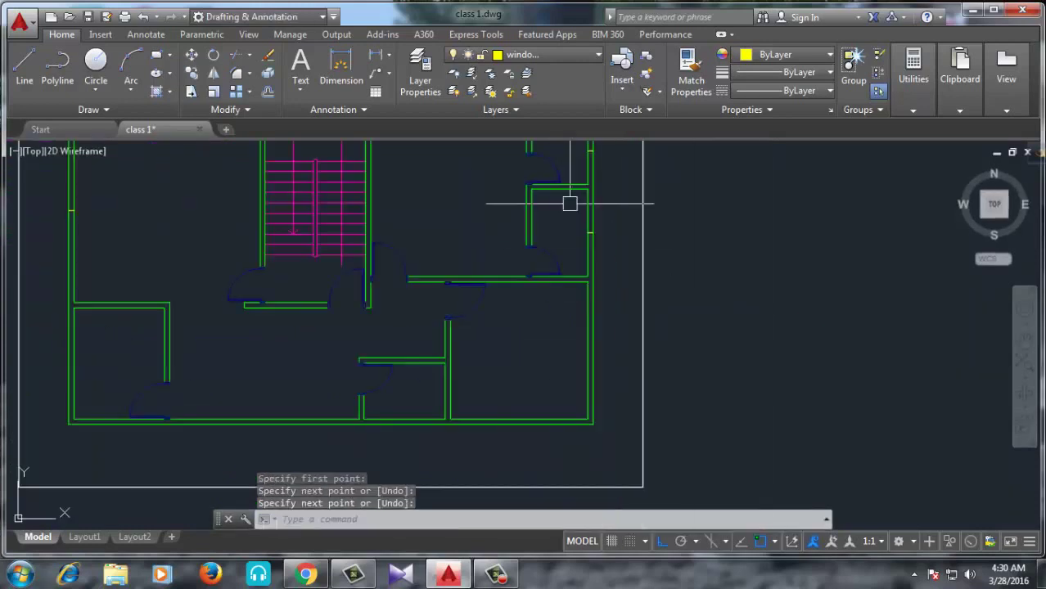
scroll(591, 344, "up", 3)
Step: Mark windows across the right wall and at three spots along the bottom wall
key("Return")
left_click(586, 357)
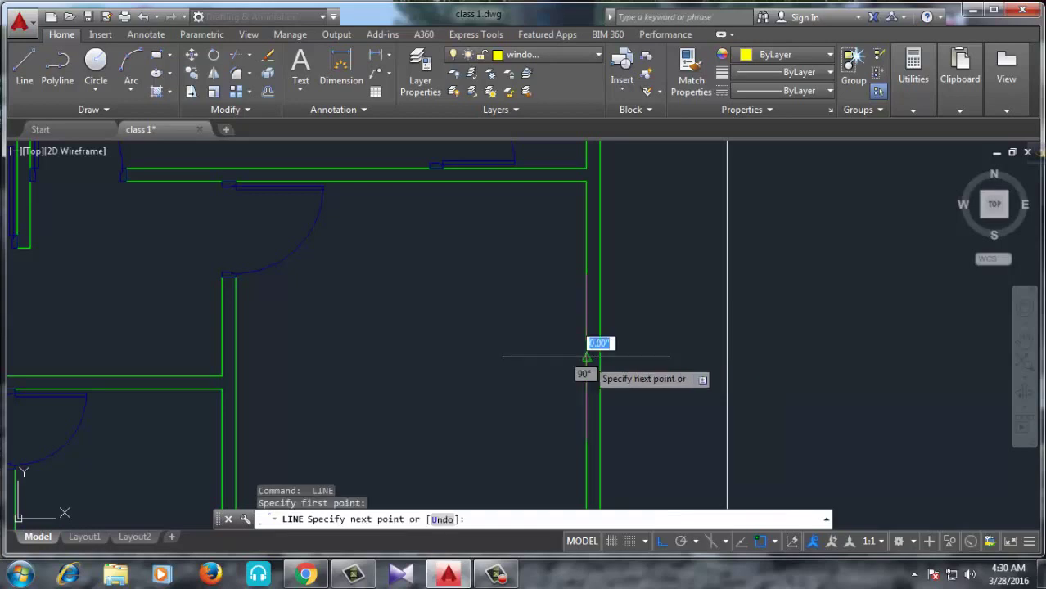
left_click(594, 357)
key("Return")
scroll(523, 352, "down", 3)
scroll(515, 363, "up", 3)
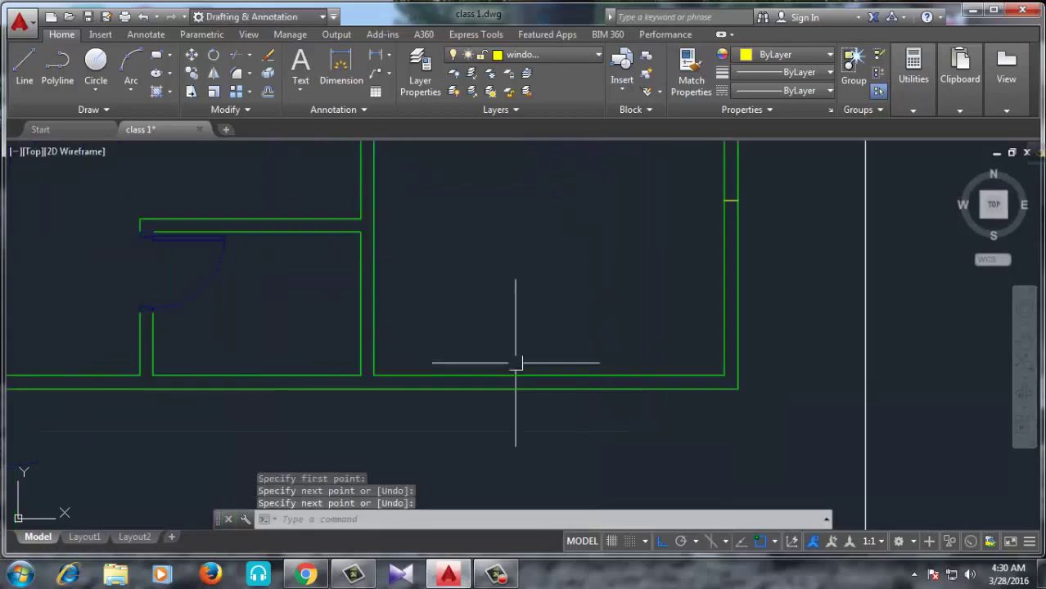
key("Return")
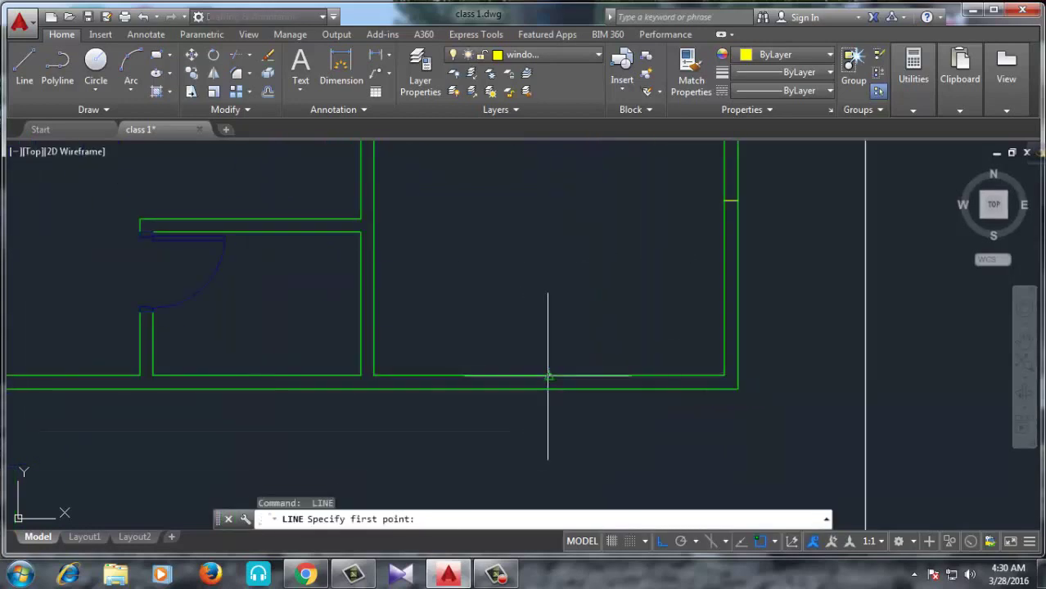
left_click(547, 377)
left_click(549, 389)
key("Return")
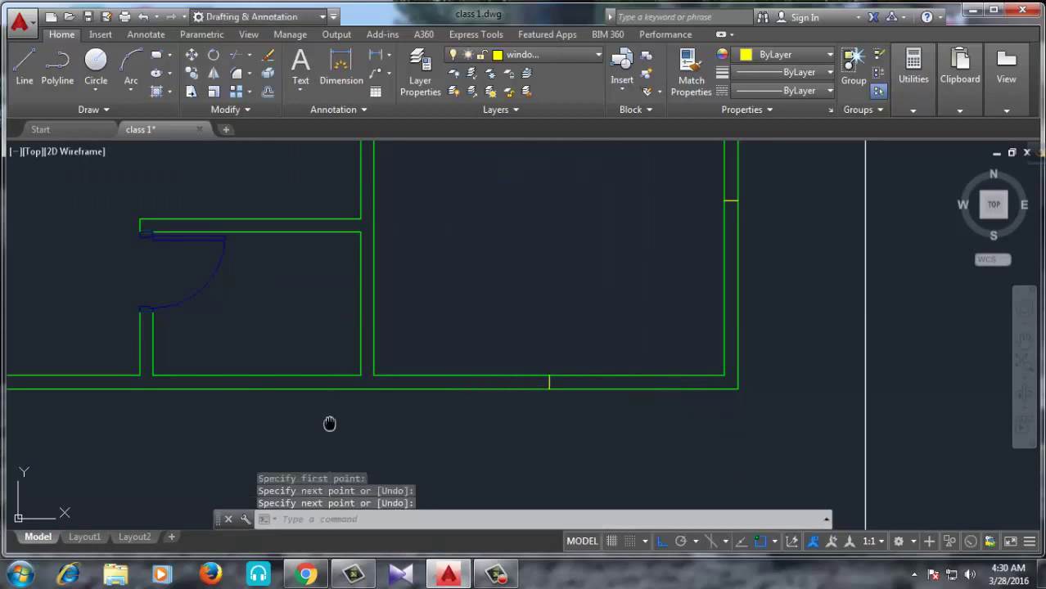
middle_click_drag(329, 423, 454, 424)
key("Return")
left_click(381, 376)
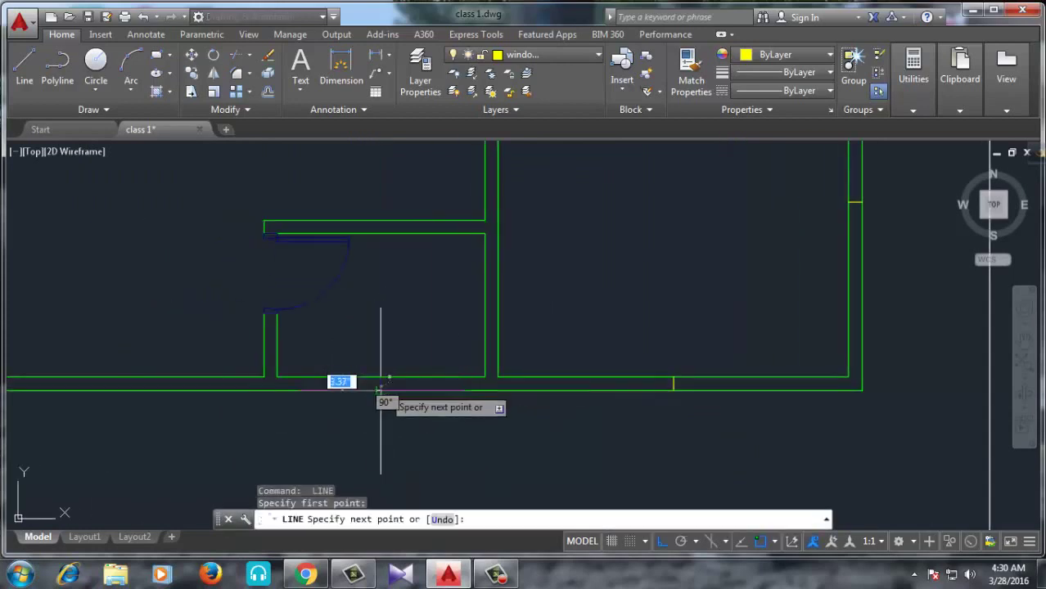
left_click(381, 390)
key("Return")
scroll(590, 422, "down", 2)
scroll(494, 419, "down", 1)
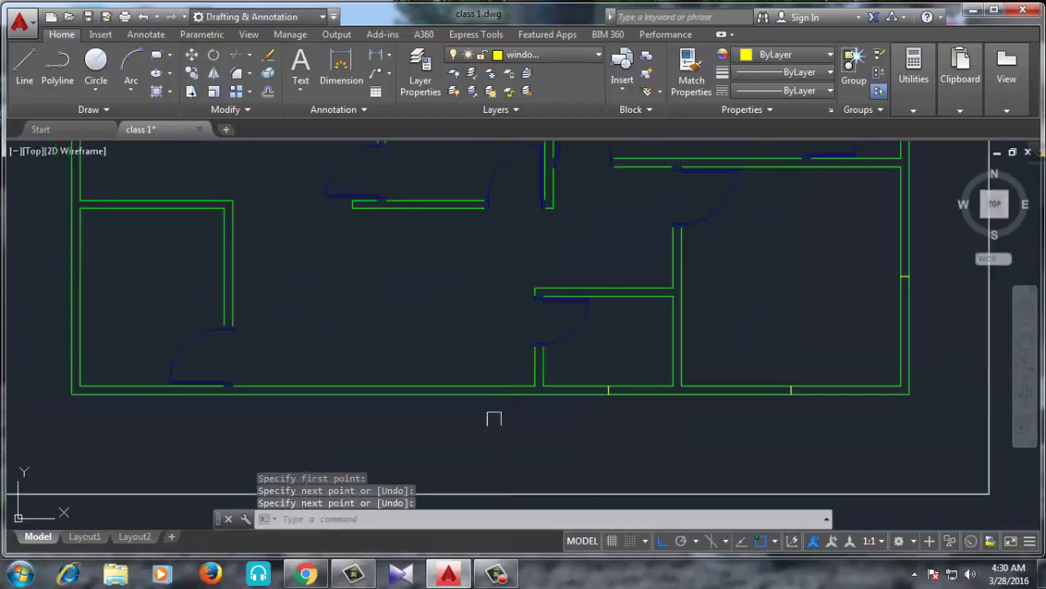
key("Return")
left_click(361, 395)
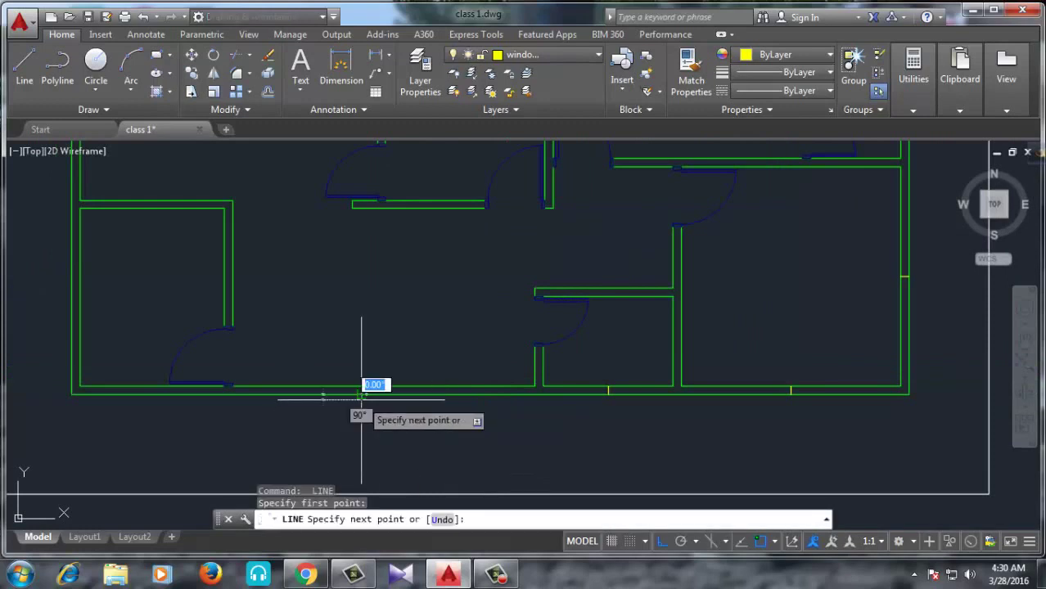
left_click(361, 388)
key("Return")
Step: Mark a window across the left rooms' wall and zoom out to the whole plan
middle_click_drag(332, 422, 638, 470)
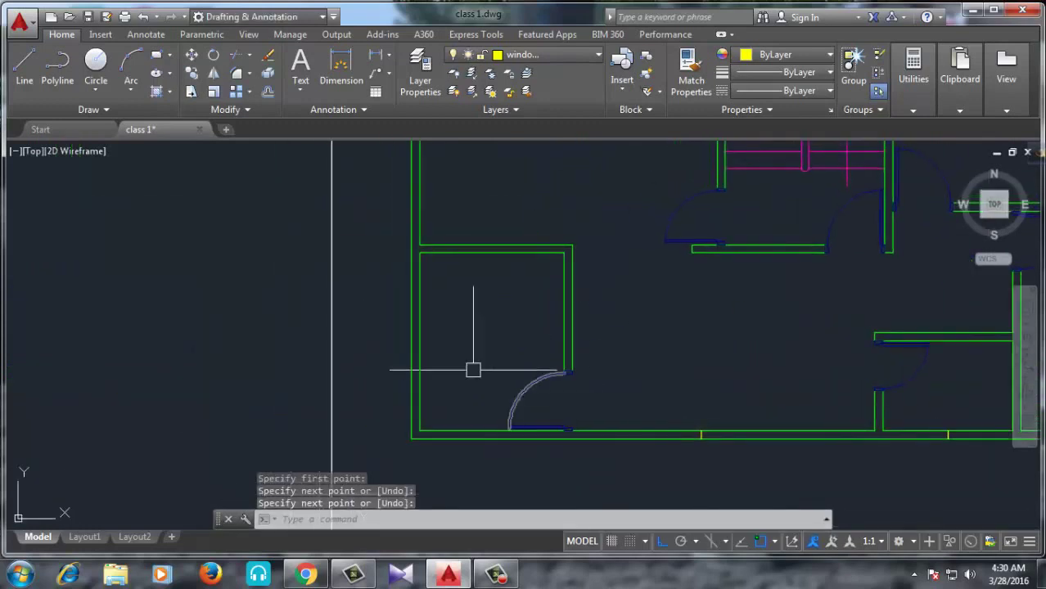
key("Return")
left_click(419, 429)
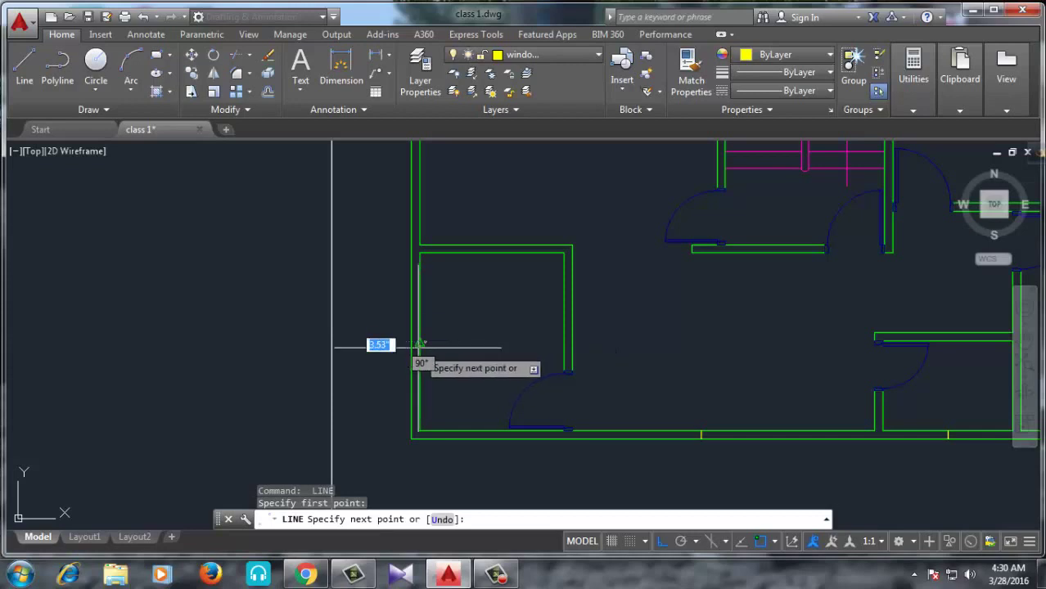
left_click(412, 343)
key("Return")
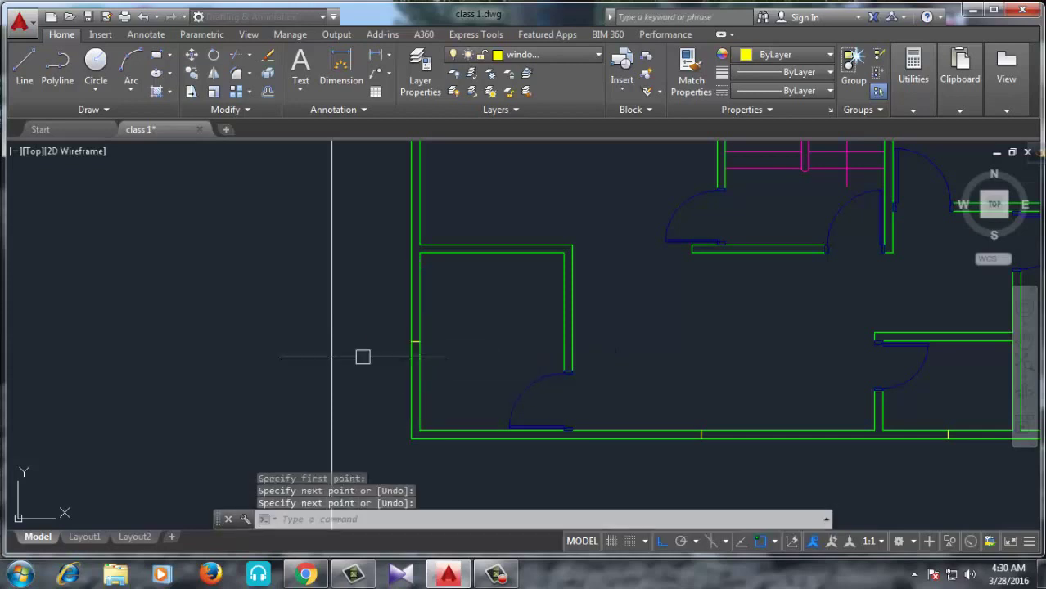
scroll(387, 427, "down", 2)
scroll(365, 458, "down", 3)
scroll(357, 302, "down", 2)
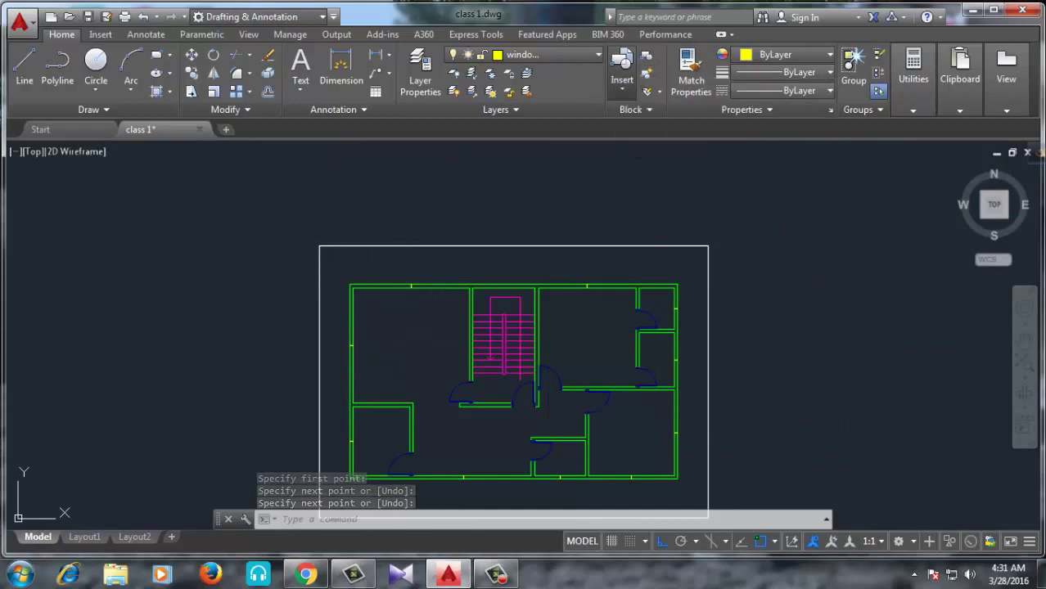
left_click(622, 72)
Step: Insert the windows block, scaled 5 along X, into the top outer wall
left_click(654, 133)
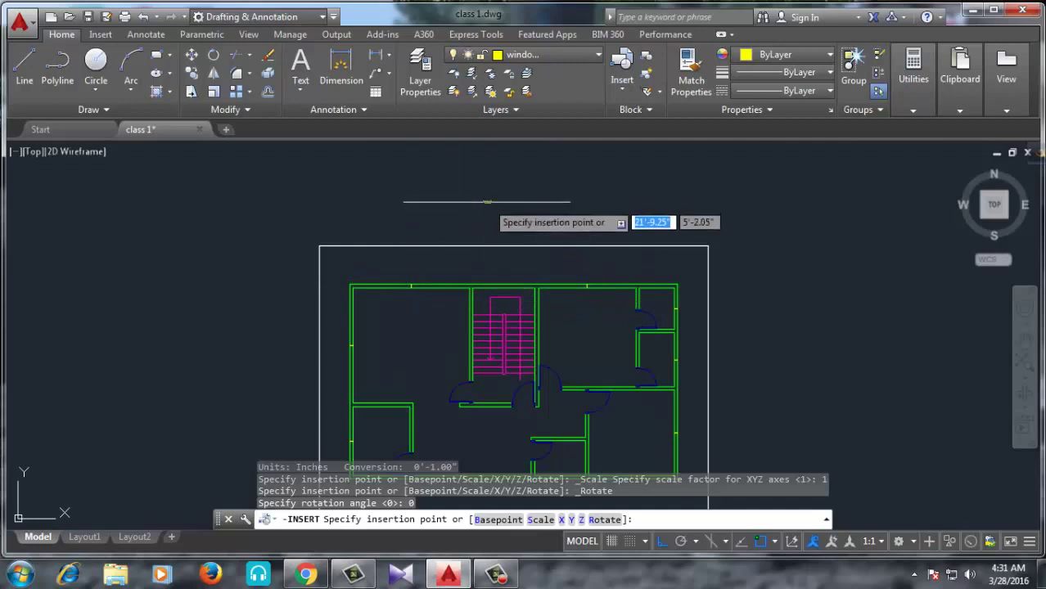
key("Escape")
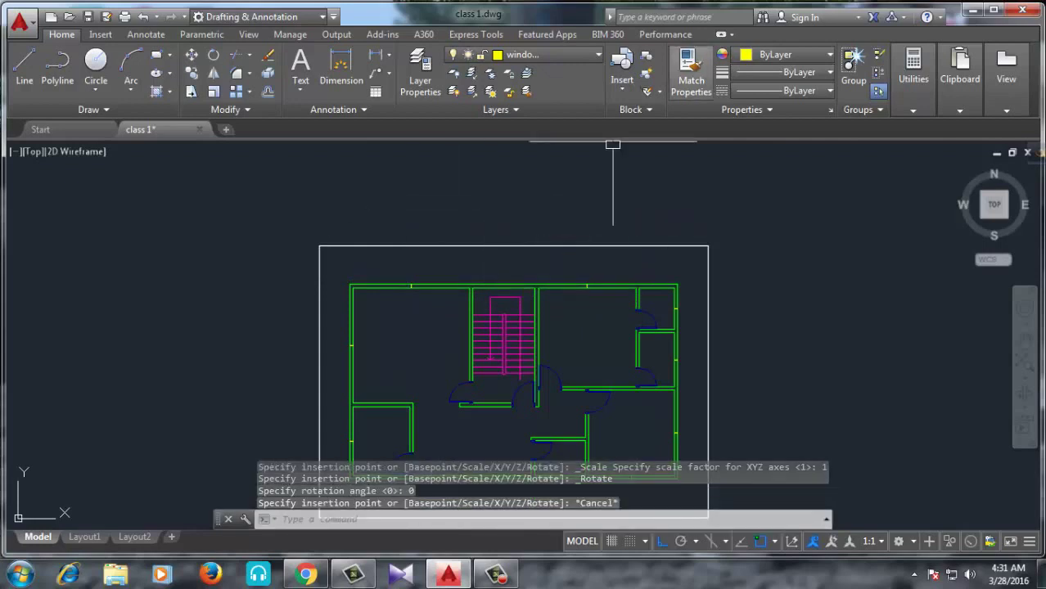
left_click(621, 70)
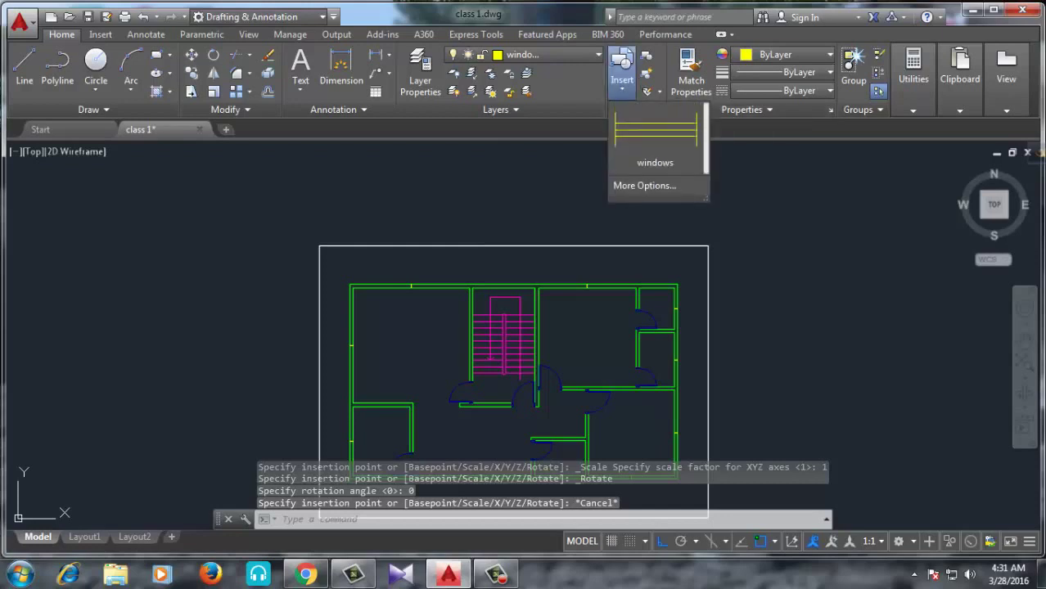
left_click(644, 185)
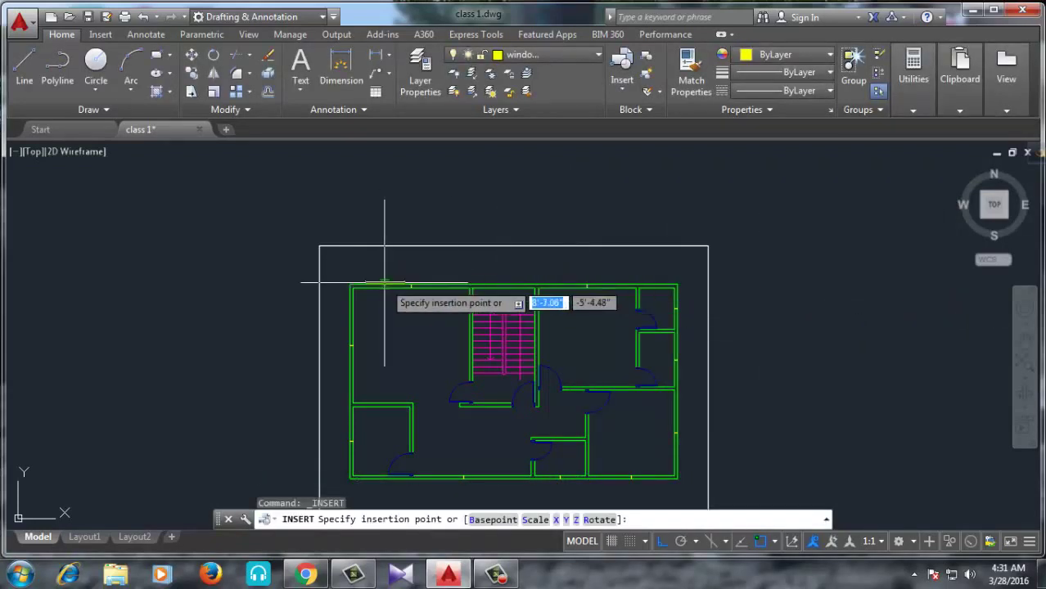
scroll(380, 222, "up", 5)
left_click(497, 296)
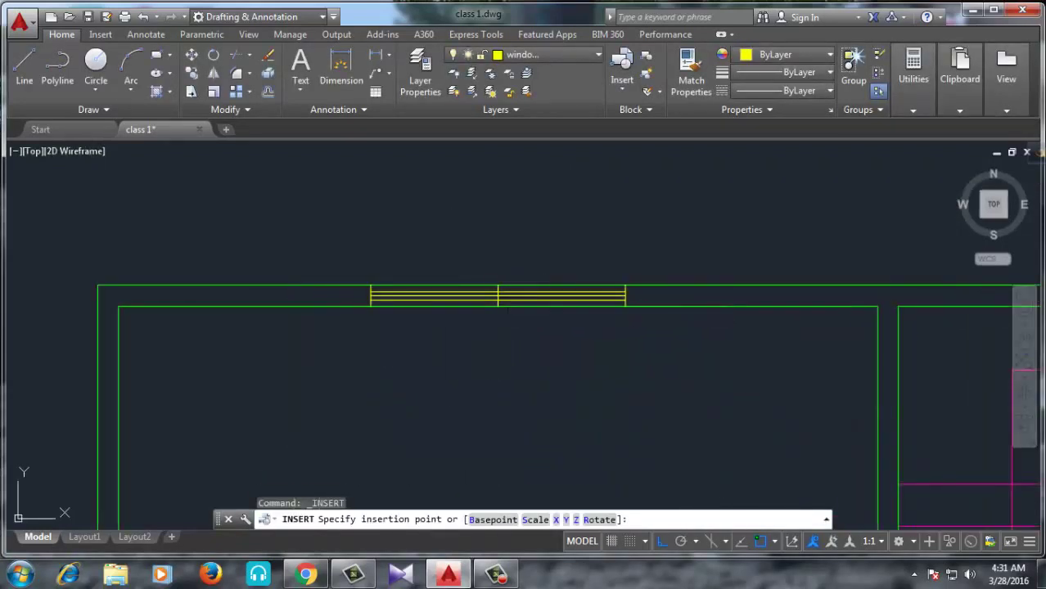
scroll(397, 280, "down", 4)
key("Return")
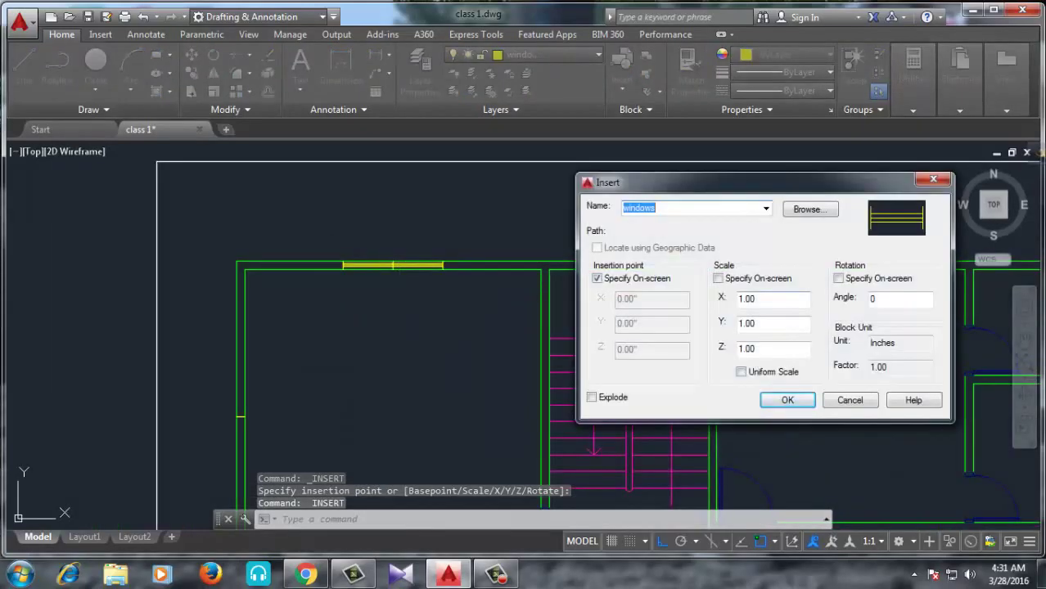
Step: Place an X-scale-5 window block on the top wall, then pan to the lower walls
key("Return")
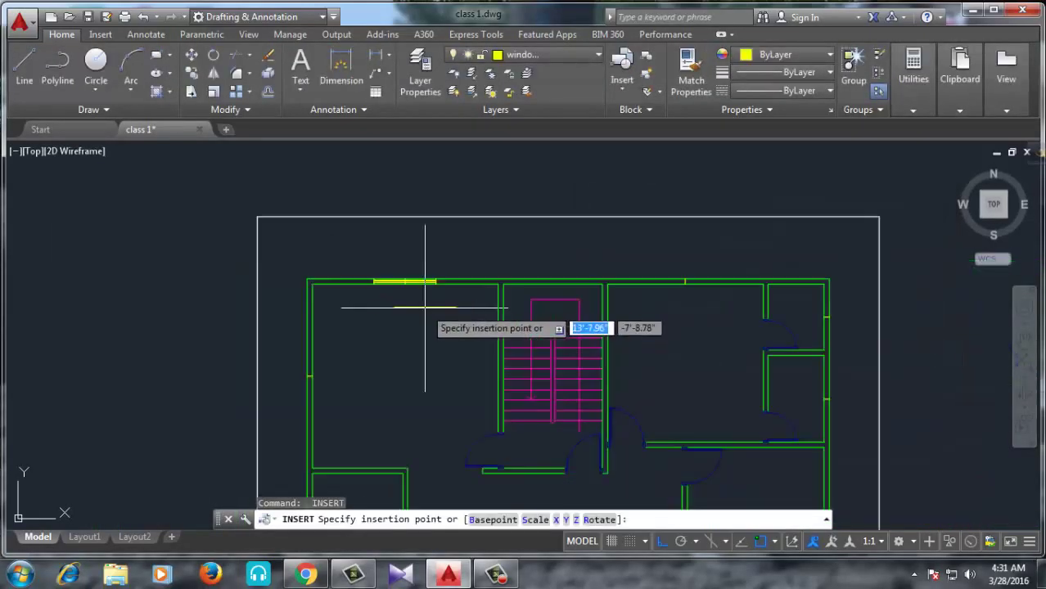
scroll(651, 282, "up", 4)
left_click(653, 268)
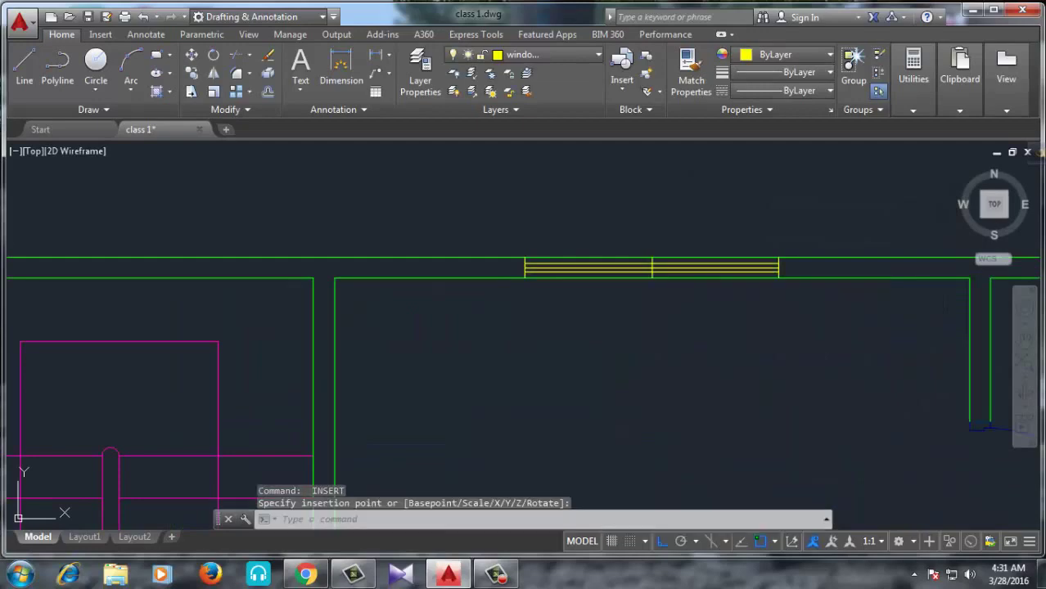
scroll(362, 319, "down", 5)
mouse_move(362, 319)
middle_mouse_down()
mouse_move(454, 203)
mouse_move(496, 240)
middle_mouse_up()
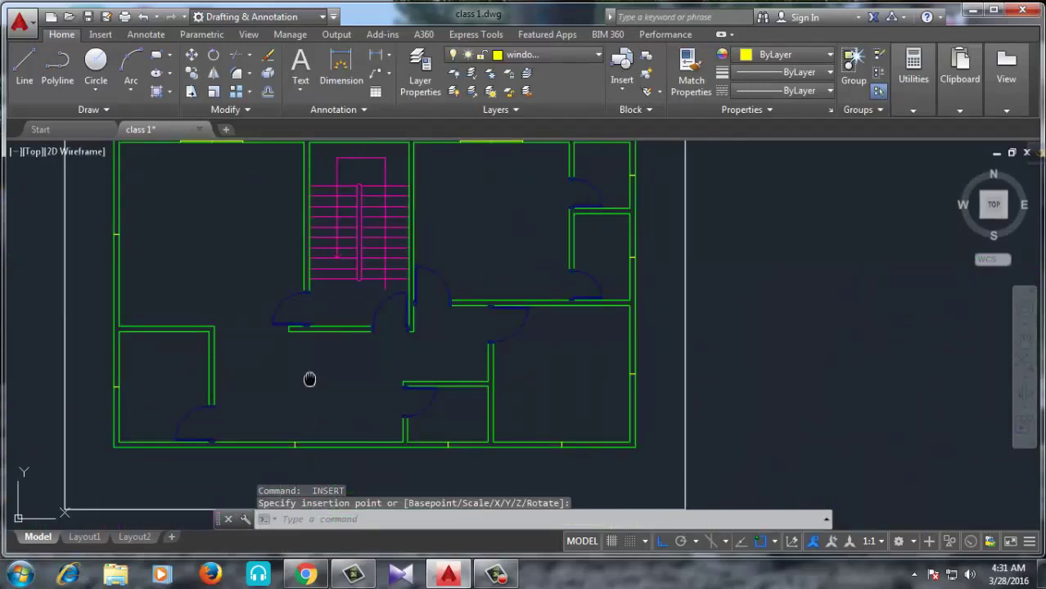
middle_click_drag(310, 375, 353, 303)
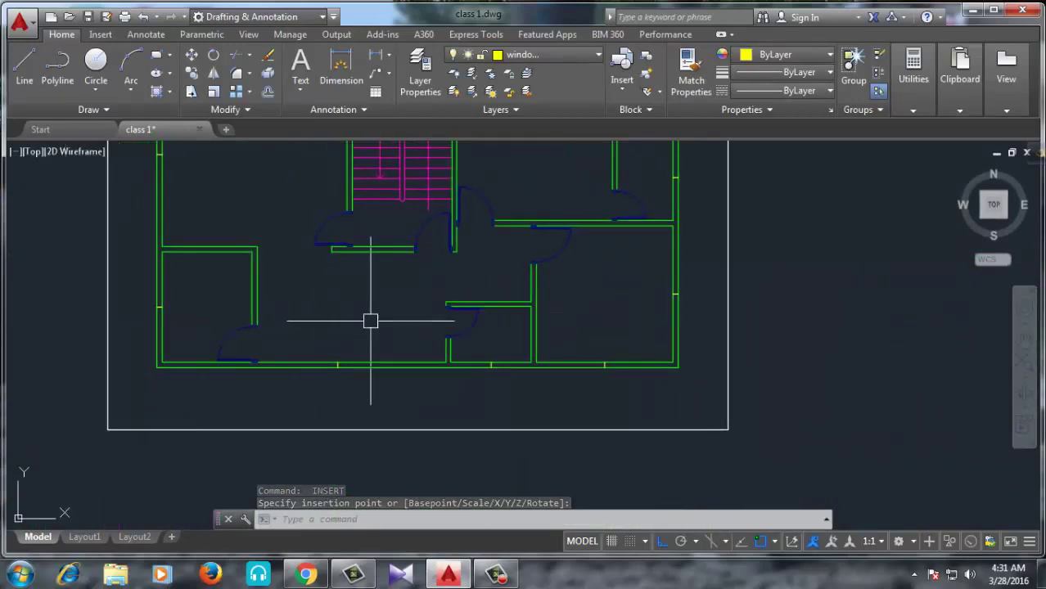
Step: Insert two more X-scale-5 window blocks along the bottom wall
key("Return")
type("5")
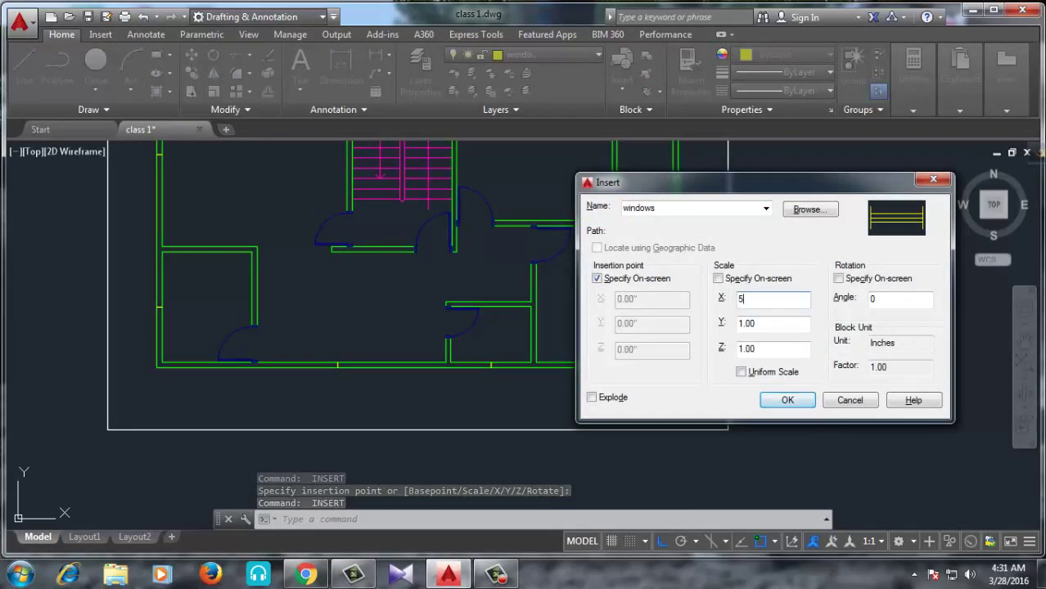
key("Return")
scroll(320, 304, "up", 3)
scroll(339, 361, "up", 2)
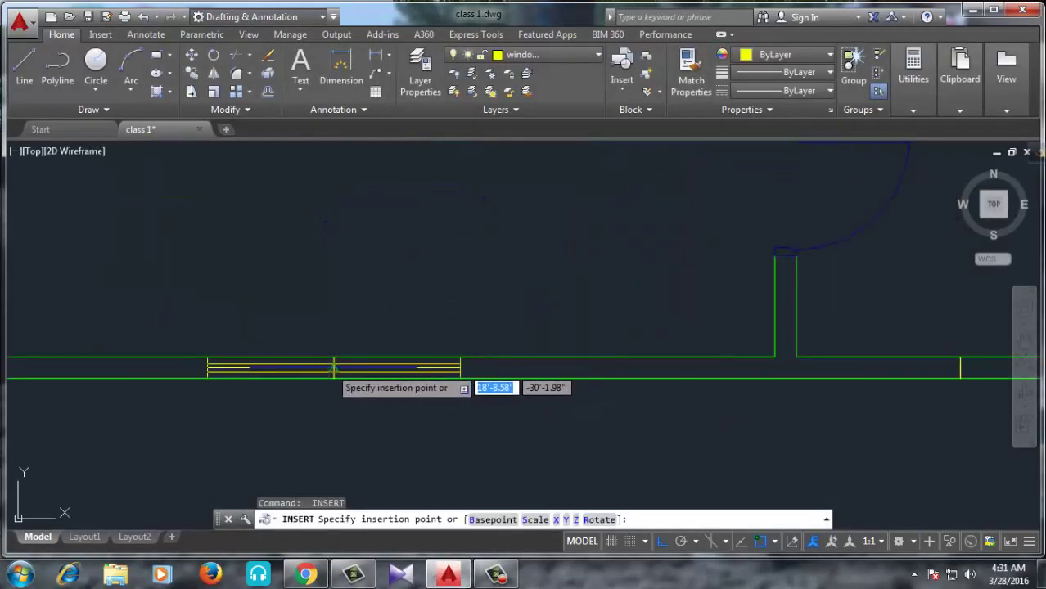
left_click(333, 368)
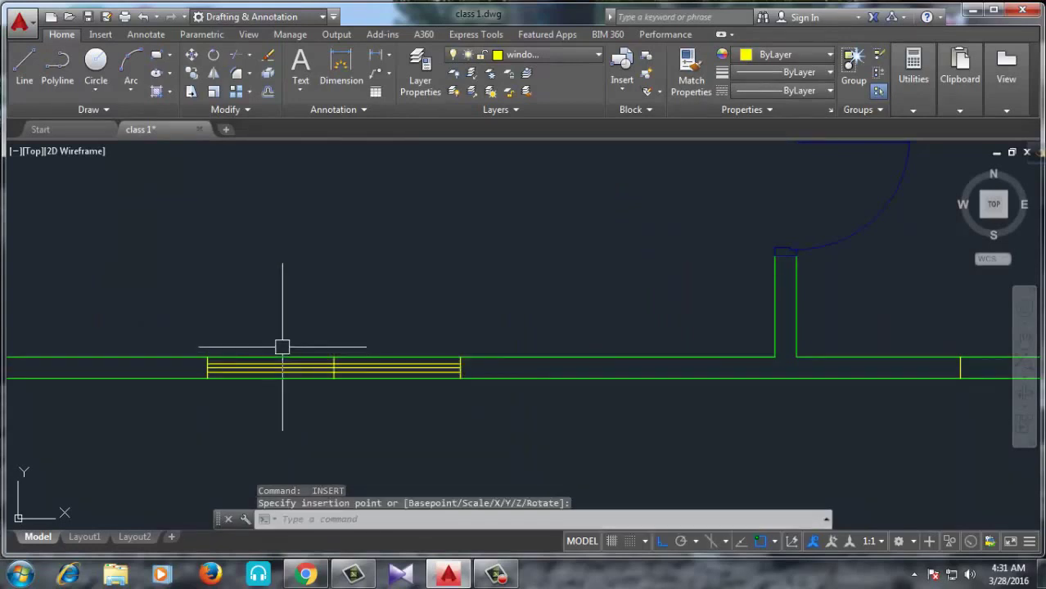
scroll(287, 340, "down", 3)
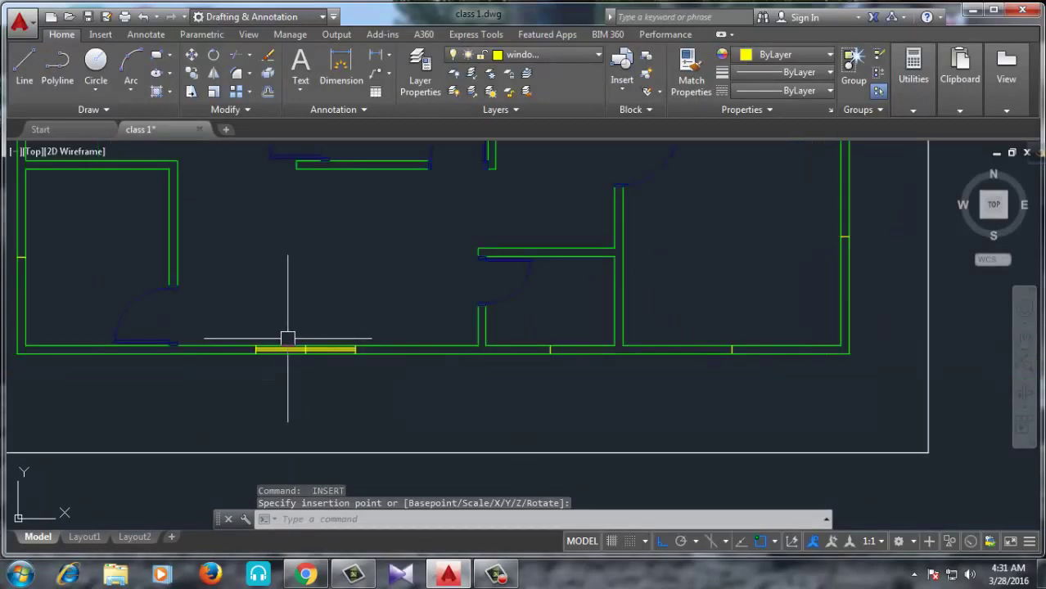
scroll(326, 353, "down", 2)
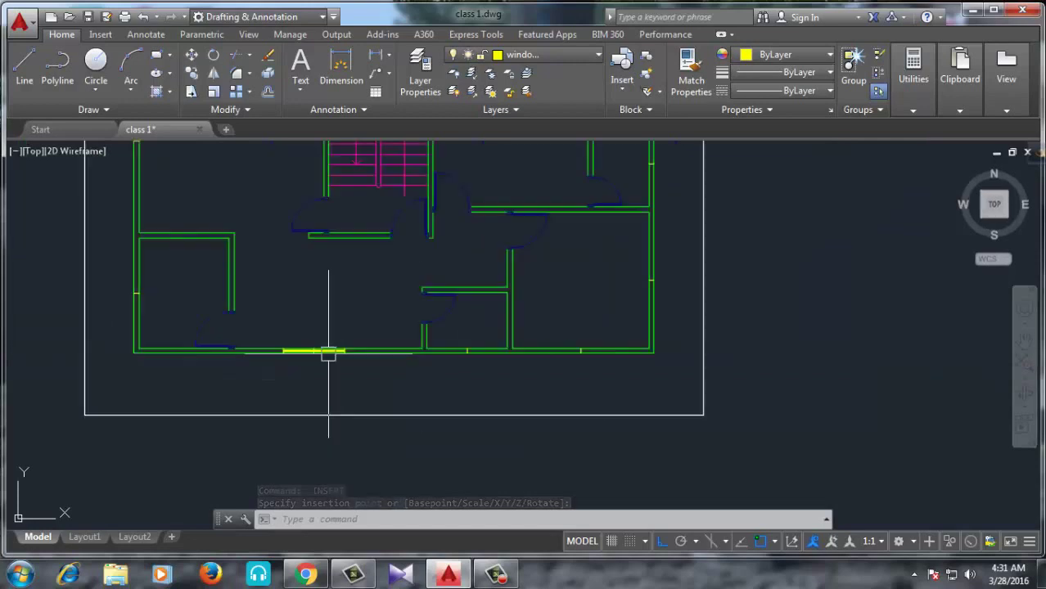
scroll(378, 358, "down", 2)
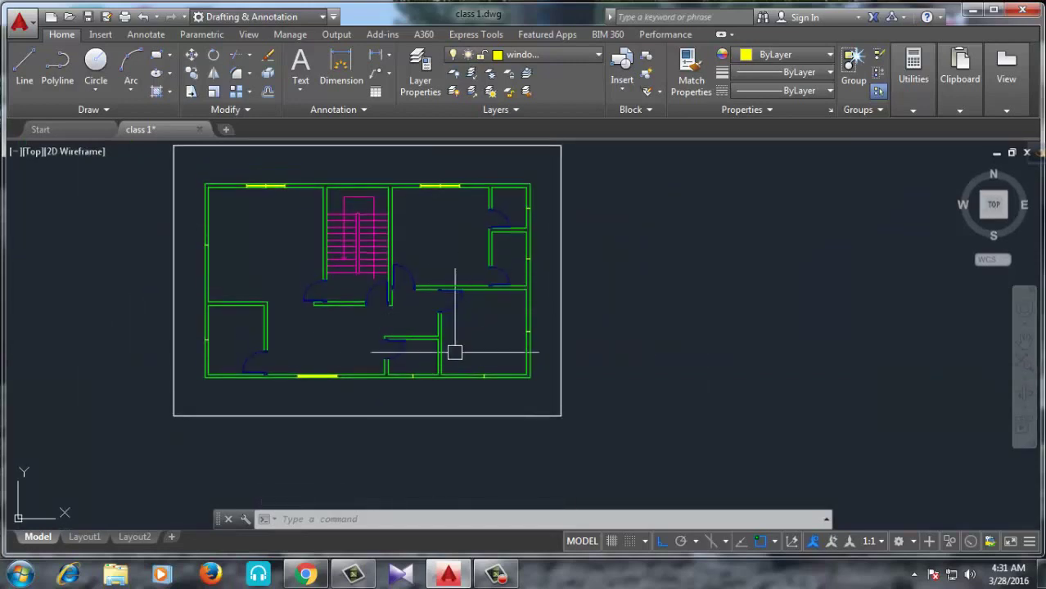
scroll(455, 350, "up", 4)
key("Return")
type("5")
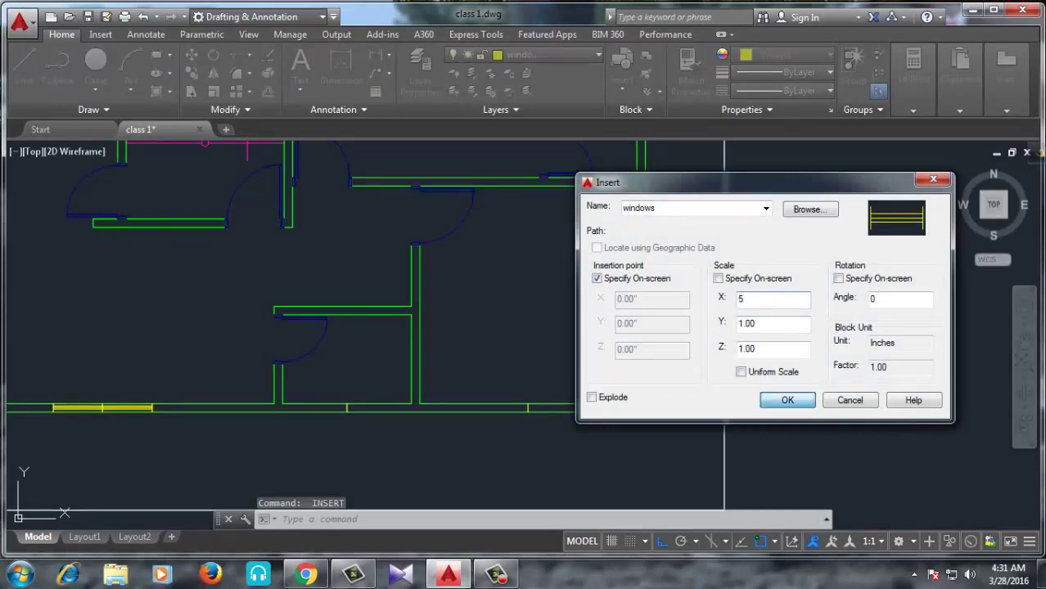
key("Return")
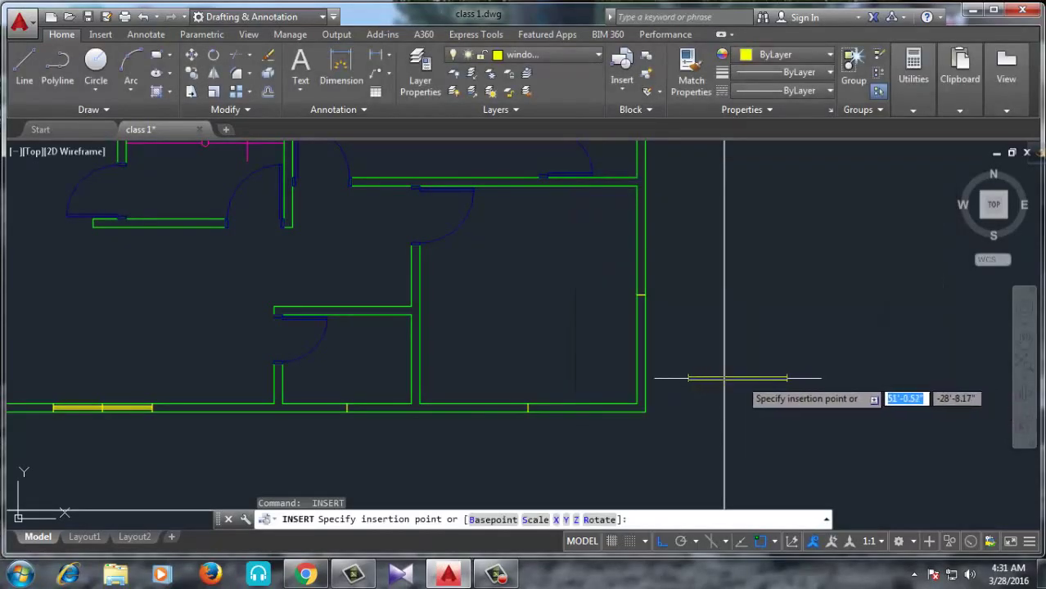
scroll(545, 409, "up", 2)
scroll(497, 415, "up", 2)
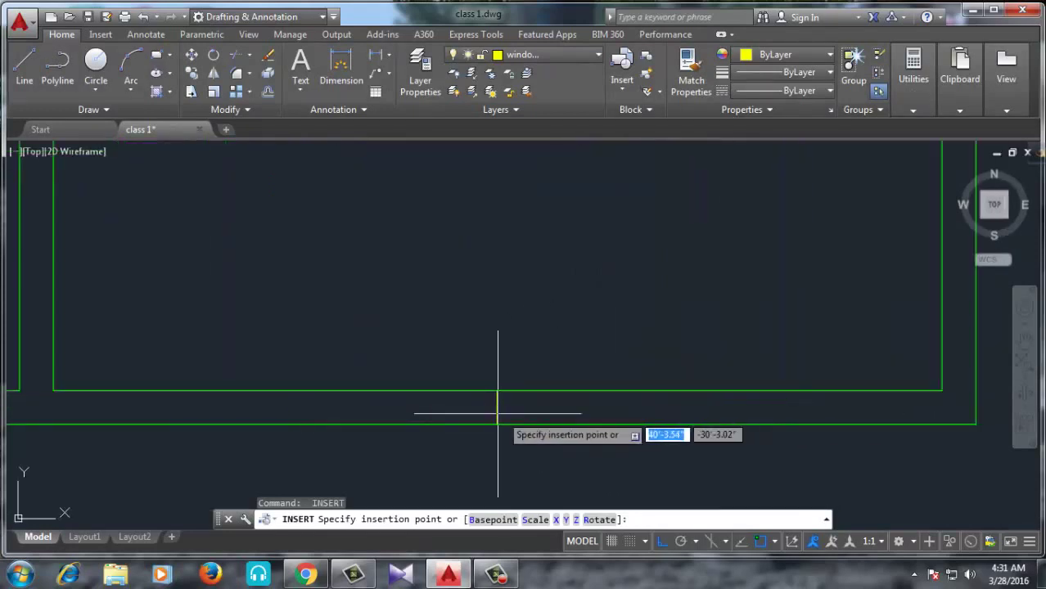
left_click(497, 407)
Step: Place a window block on the right outer wall and re-centre the floor plan
scroll(483, 360, "down", 5)
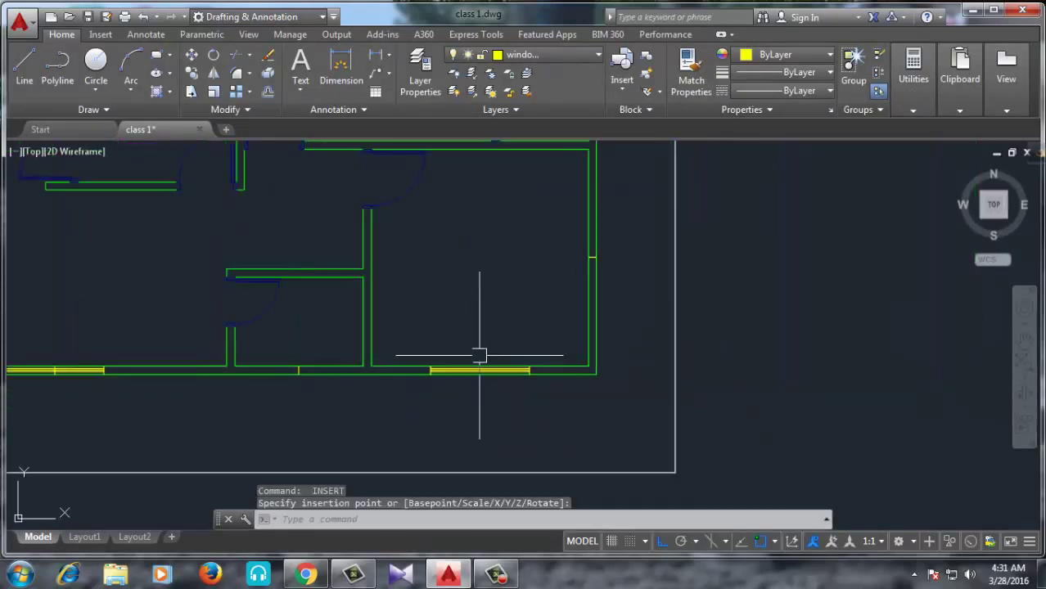
scroll(527, 346, "up", 2)
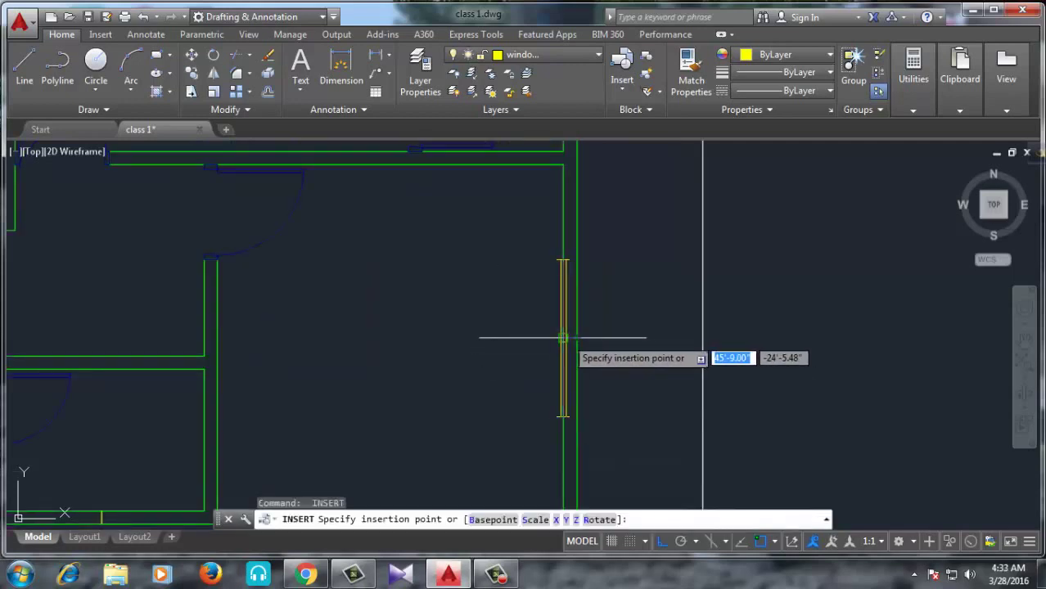
left_click(575, 338)
scroll(671, 311, "down", 5)
scroll(217, 350, "up", 2)
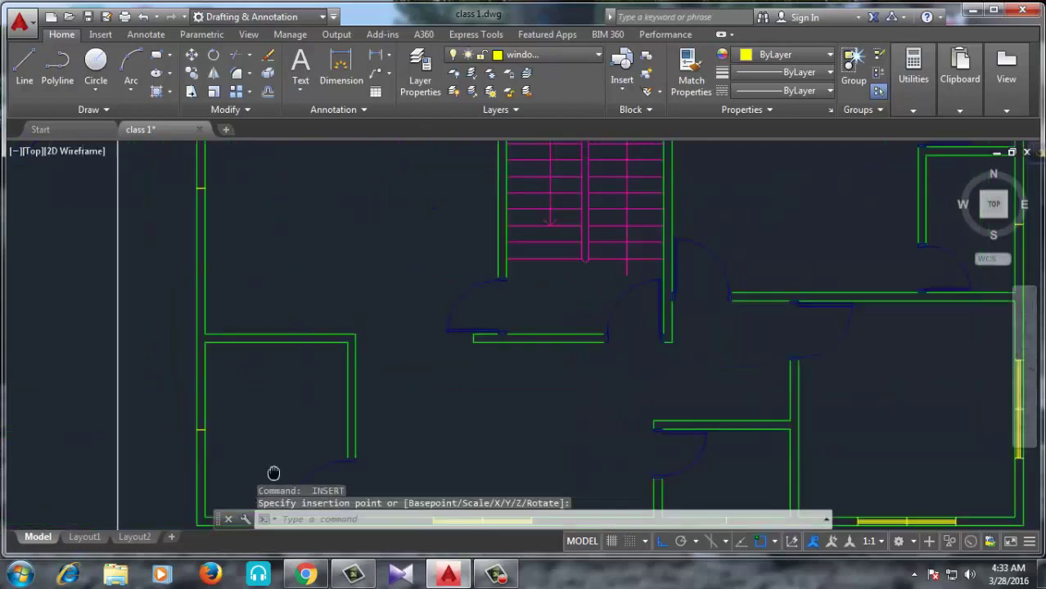
middle_click_drag(273, 467, 325, 376)
scroll(291, 372, "down", 2)
scroll(286, 319, "up", 2)
Step: Insert a window block at X scale 5 rotated 90° on the left outer wall
key("Return")
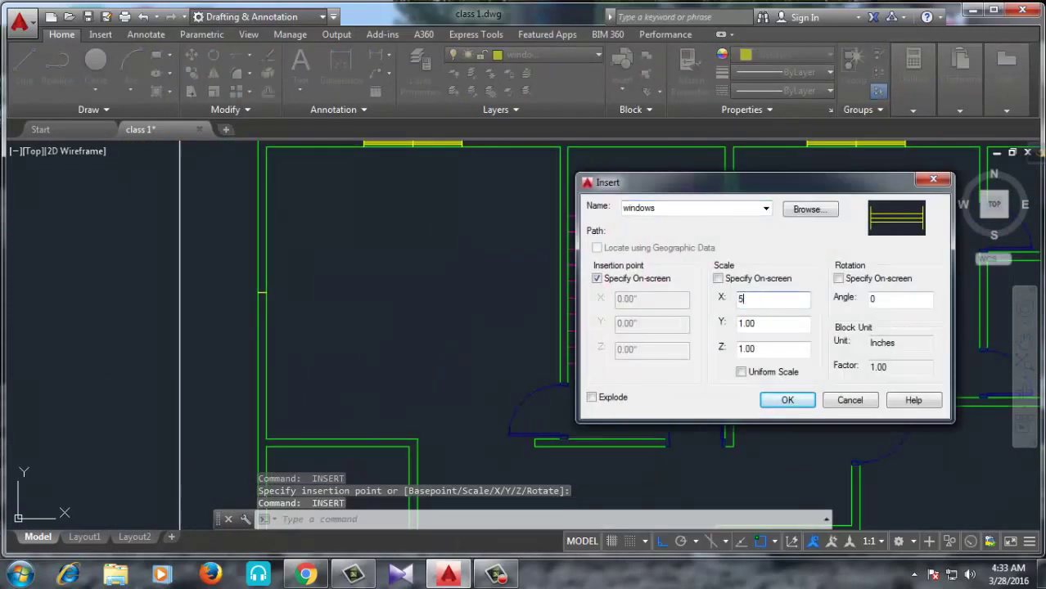
double_click(872, 298)
type("90")
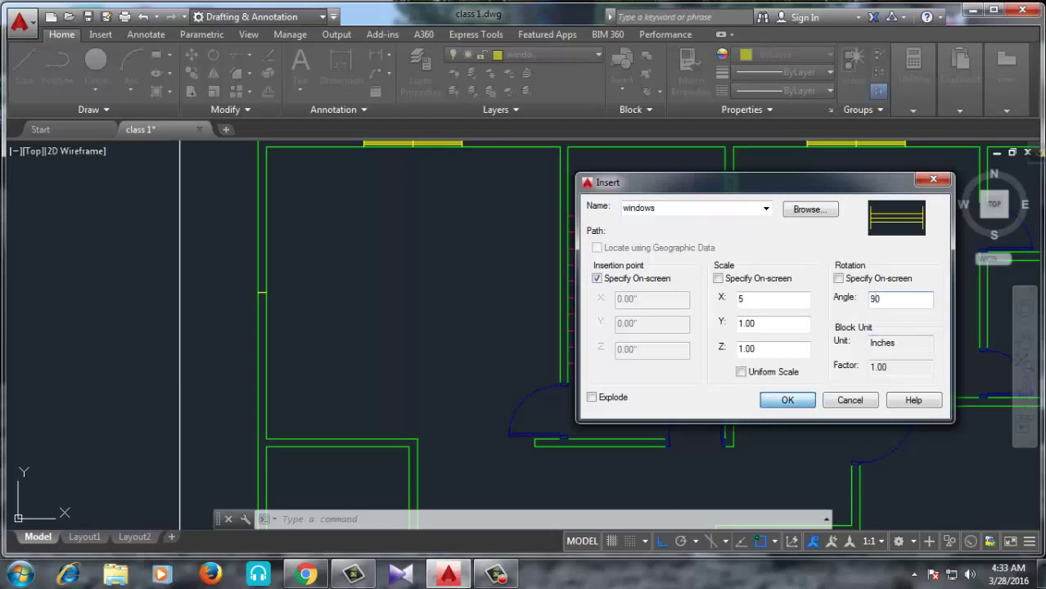
key("Return")
scroll(278, 303, "up", 3)
scroll(310, 283, "up", 2)
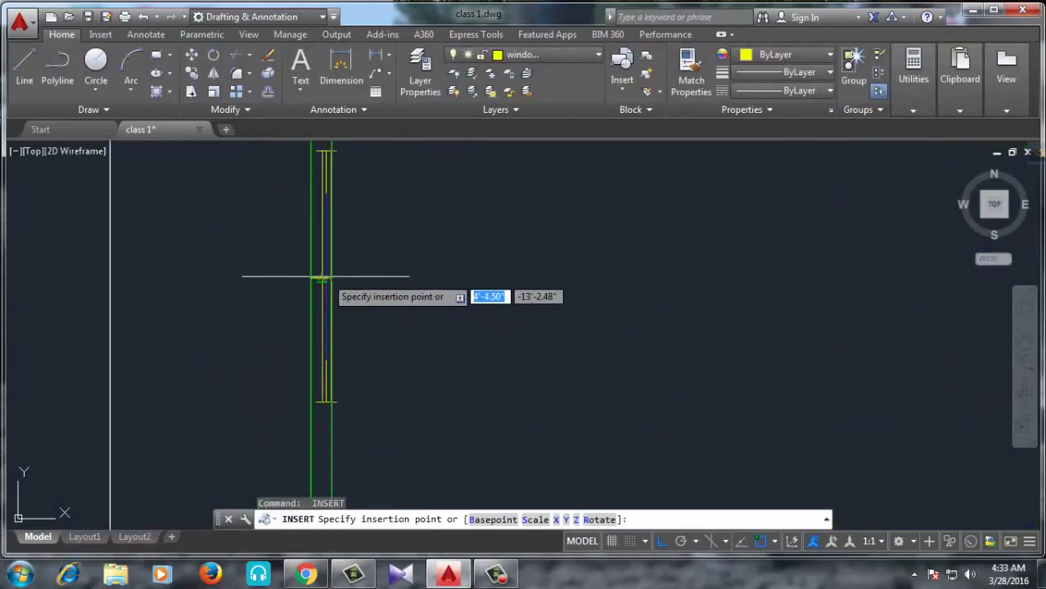
scroll(252, 416, "down", 5)
scroll(507, 354, "down", 2)
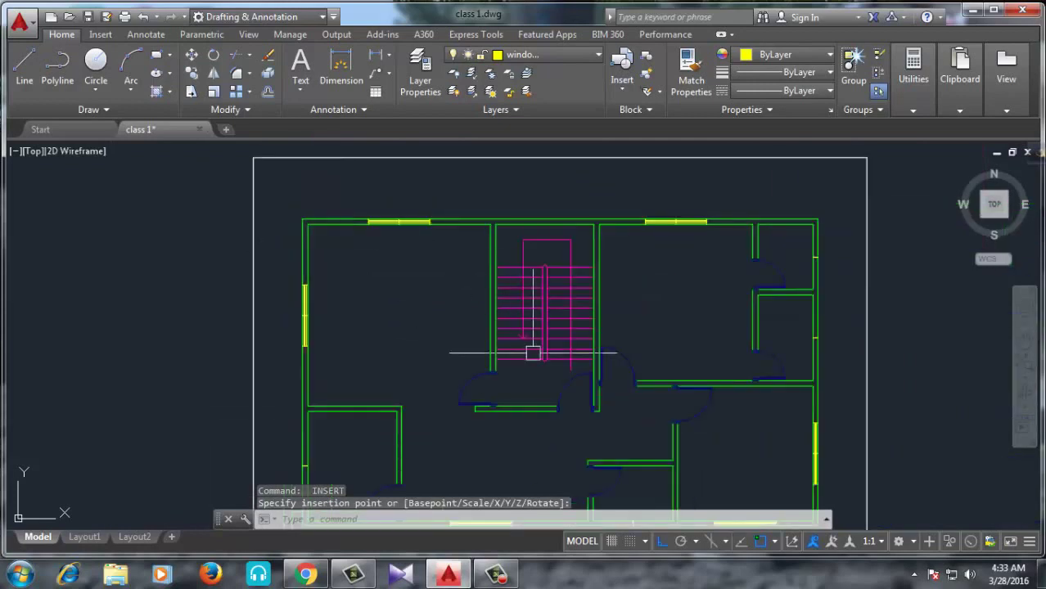
middle_click_drag(533, 353, 476, 297)
scroll(796, 254, "up", 2)
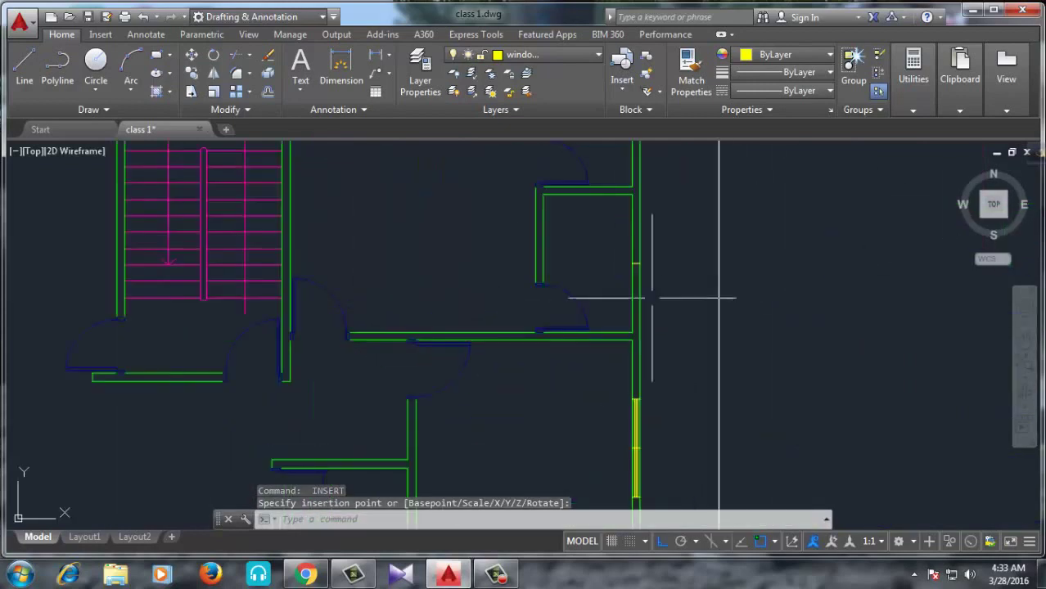
scroll(652, 298, "down", 2)
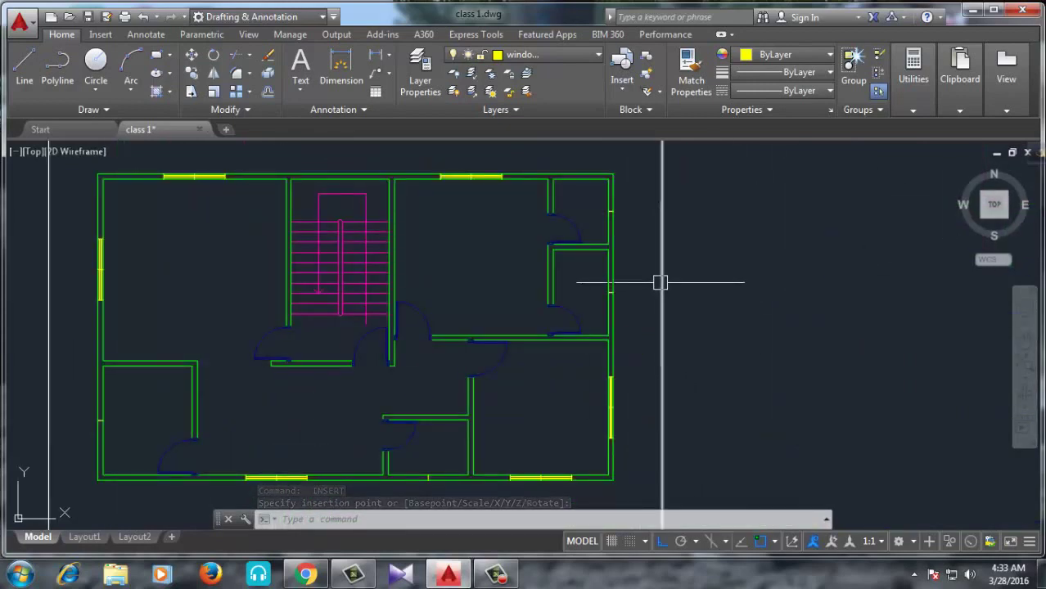
scroll(157, 413, "up", 3)
middle_click_drag(156, 413, 376, 350)
Step: Add a second vertical window at X scale 4, angle 90°, lower down the wall
key("Escape")
key("Return")
type("4")
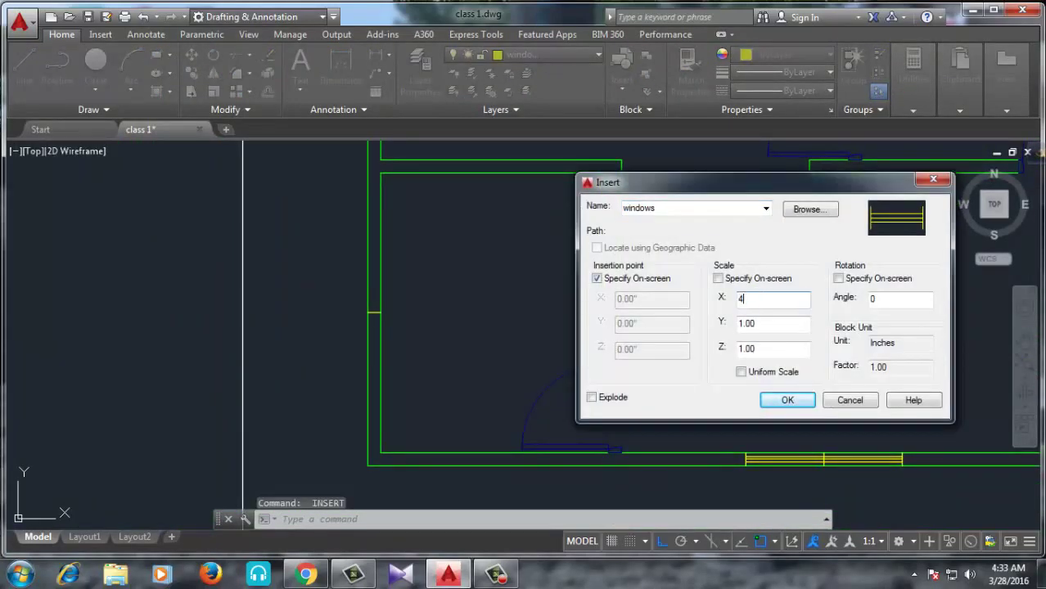
double_click(872, 299)
type("90")
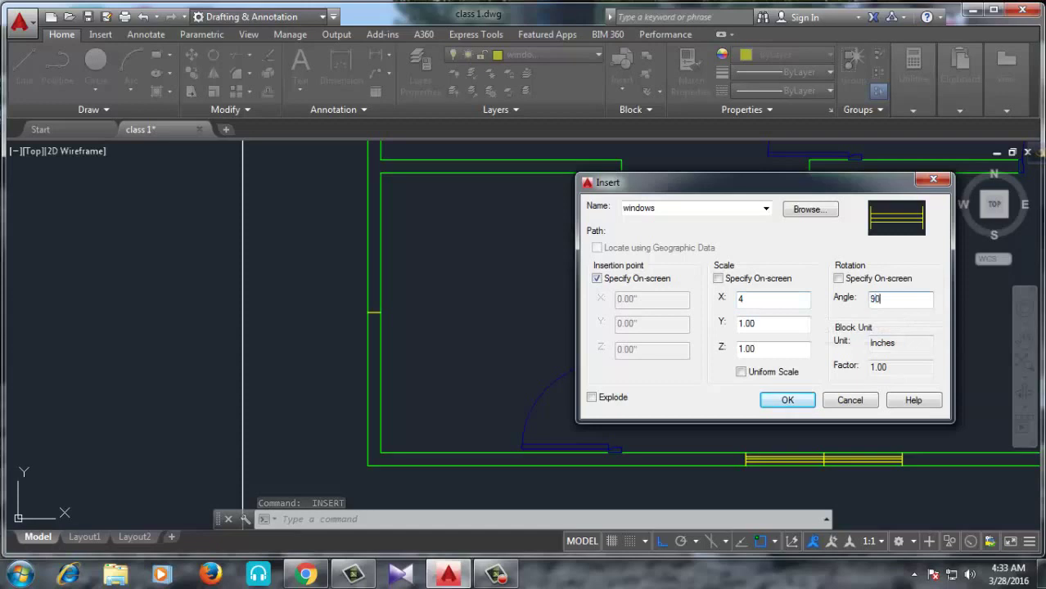
key("Return")
scroll(368, 311, "up", 4)
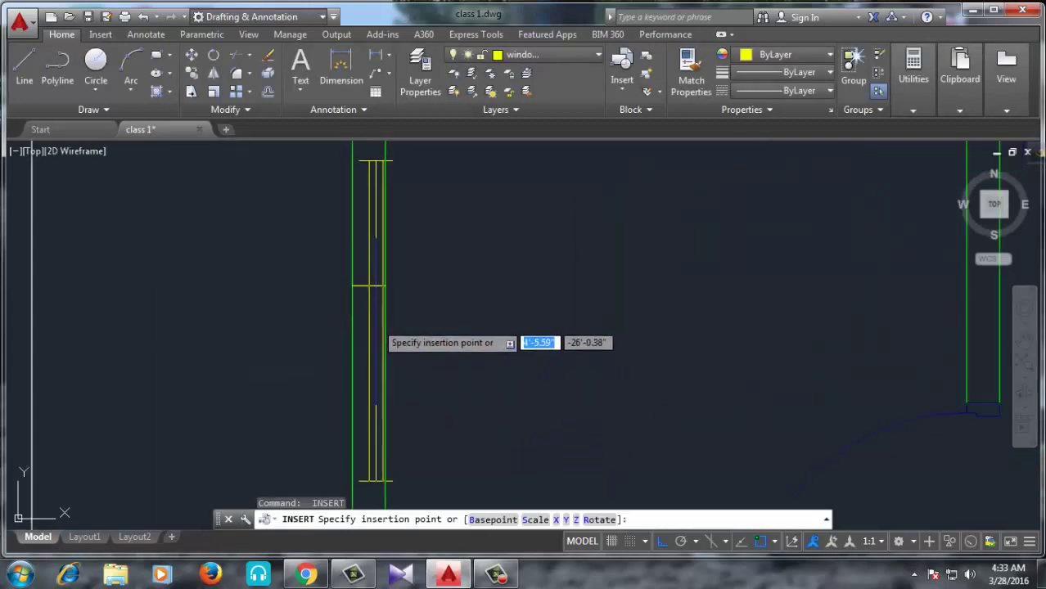
scroll(236, 343, "down", 5)
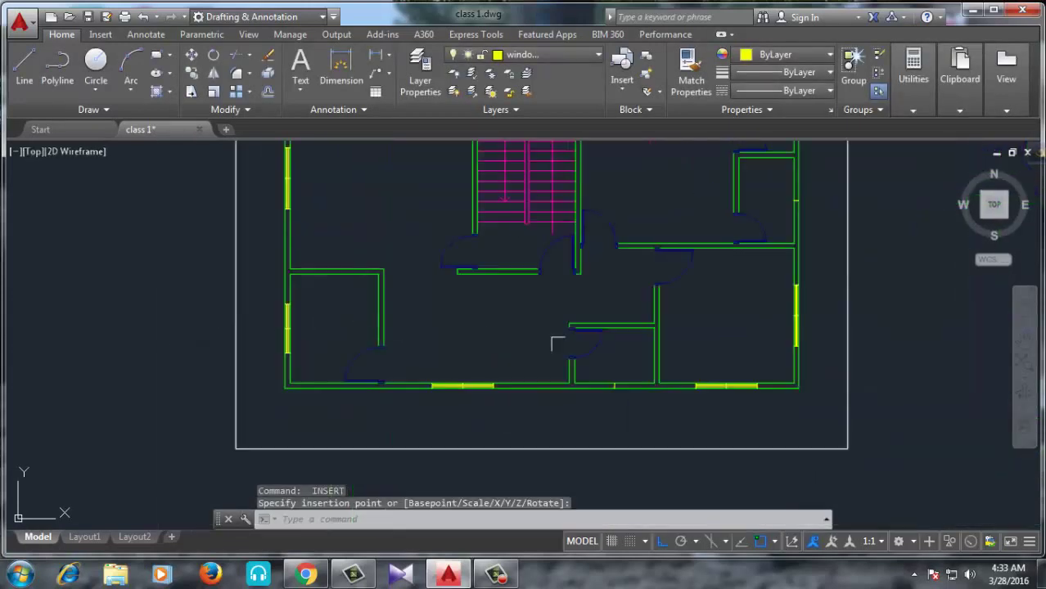
scroll(758, 328, "up", 1)
scroll(805, 304, "up", 3)
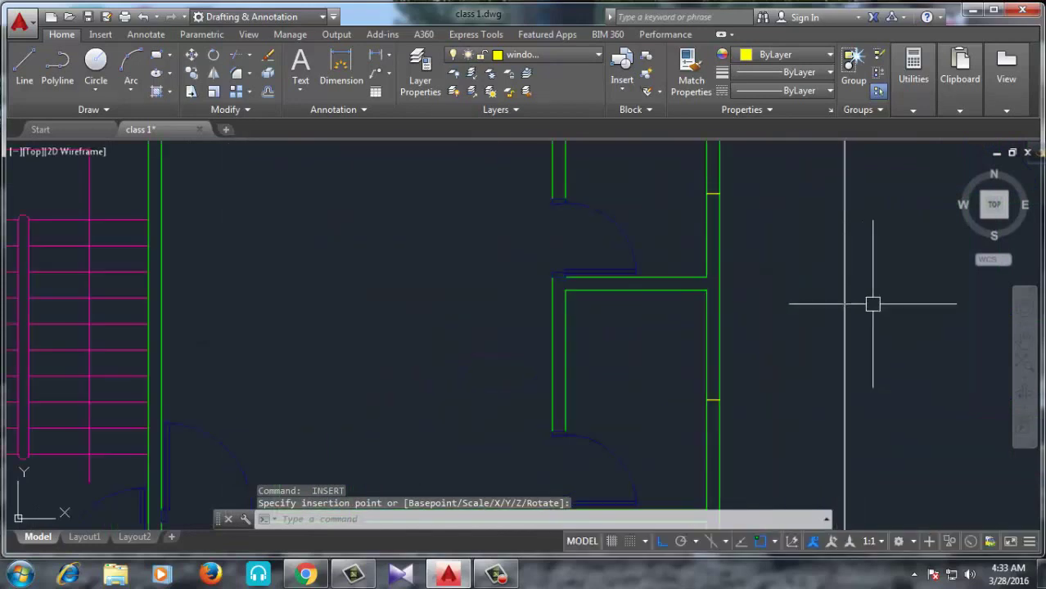
scroll(723, 374, "down", 2)
left_click(723, 373)
key("Return")
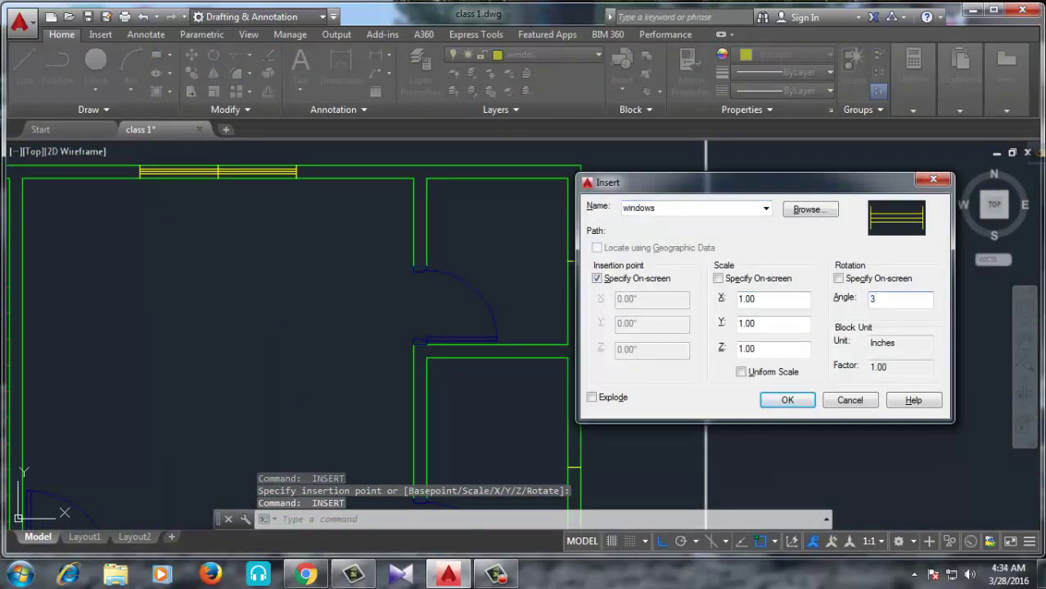
Step: Place a vertical window with angle 90 and X scale 1.00 on the right wall
type("90")
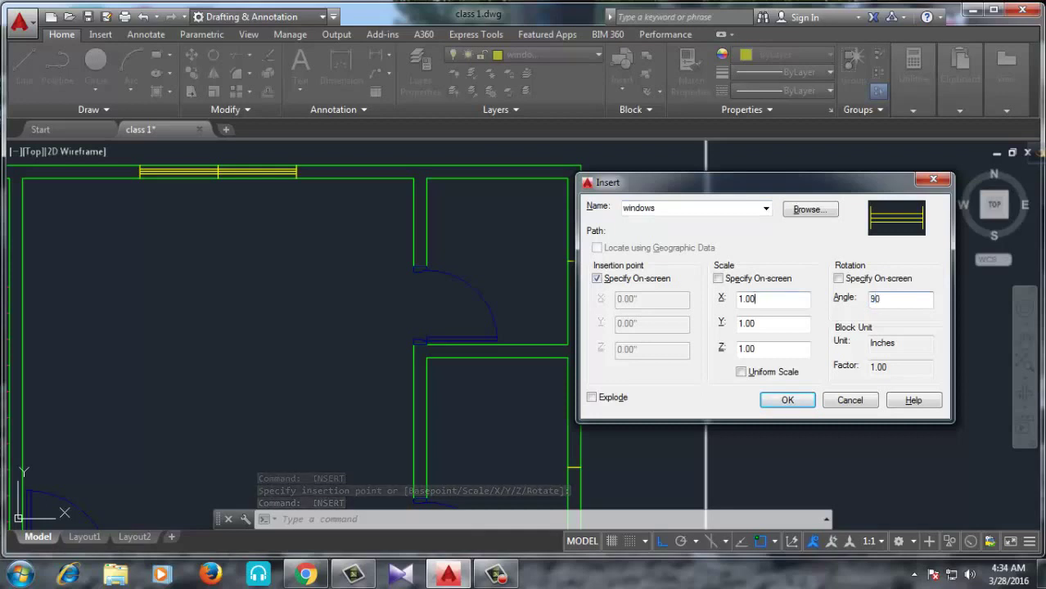
double_click(746, 298)
left_click(787, 400)
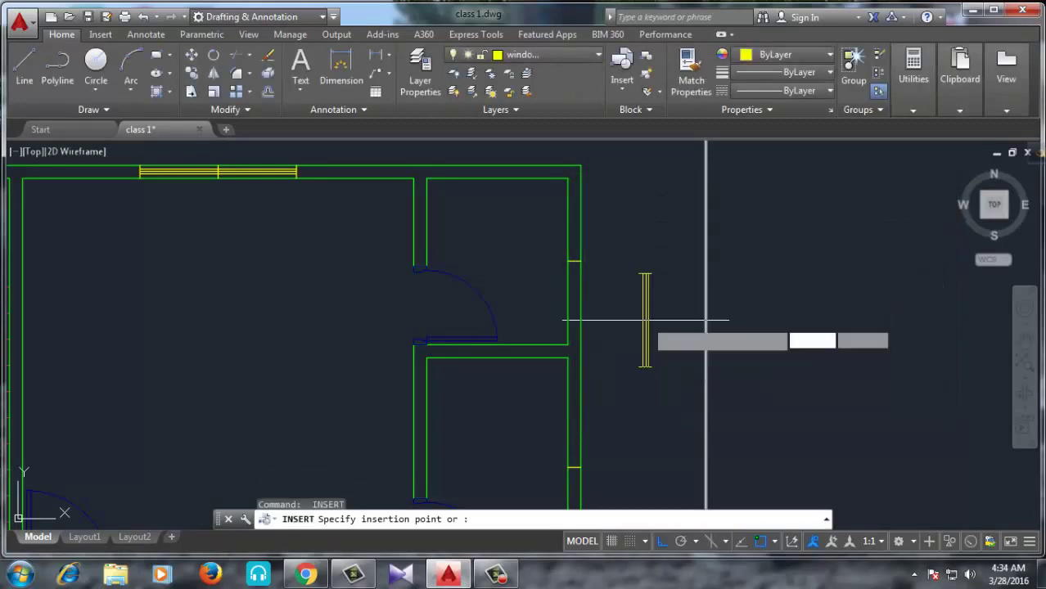
scroll(573, 295, "up", 4)
left_click(551, 215)
scroll(577, 246, "down", 3)
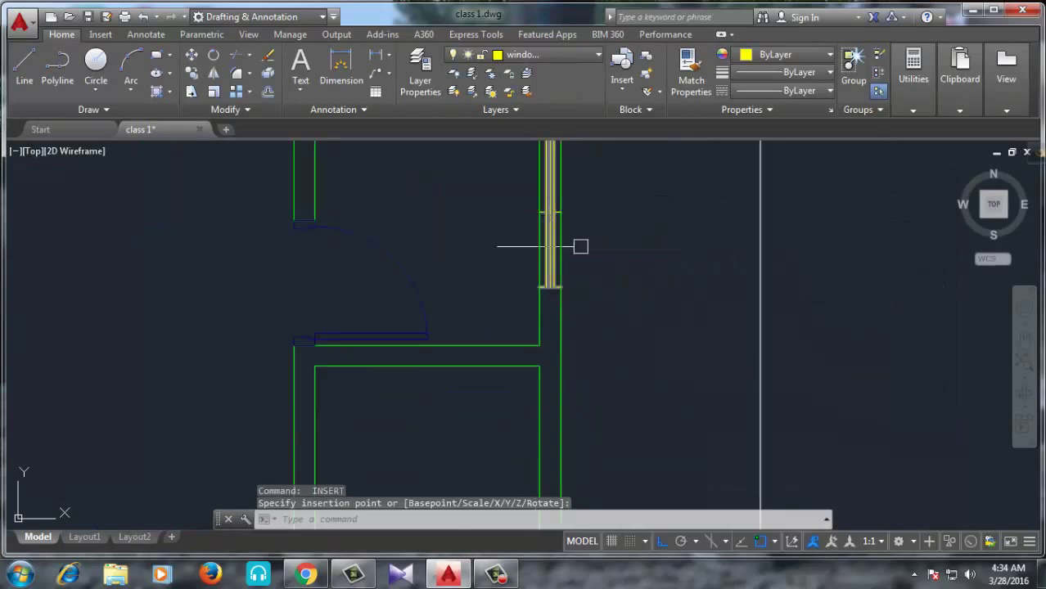
scroll(565, 362, "down", 5)
scroll(564, 362, "up", 3)
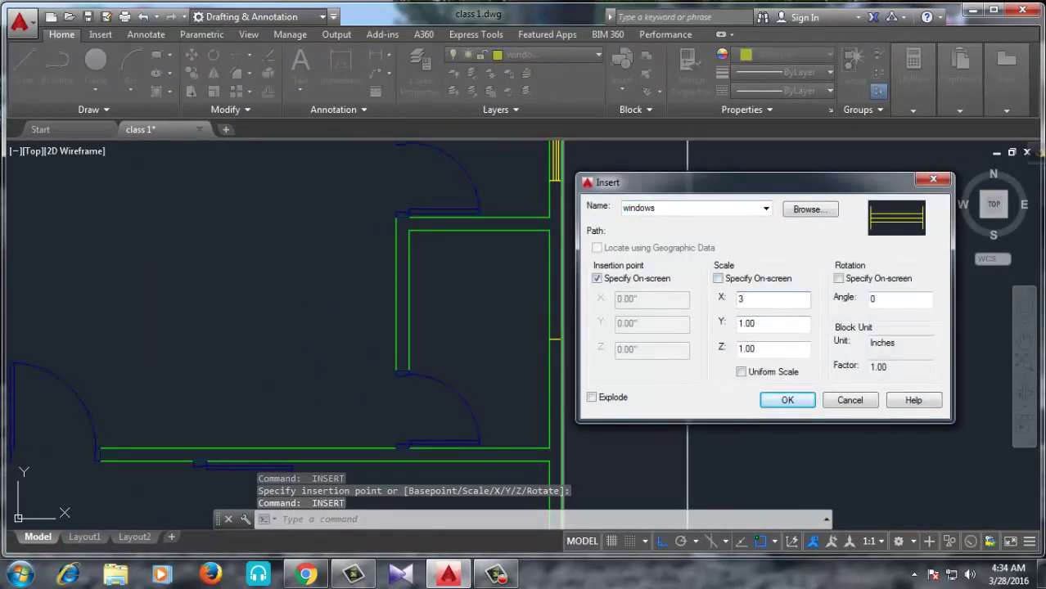
Step: Add a window at X scale 3, rotated 90°, at the wall's midpoint
double_click(872, 299)
type("9")
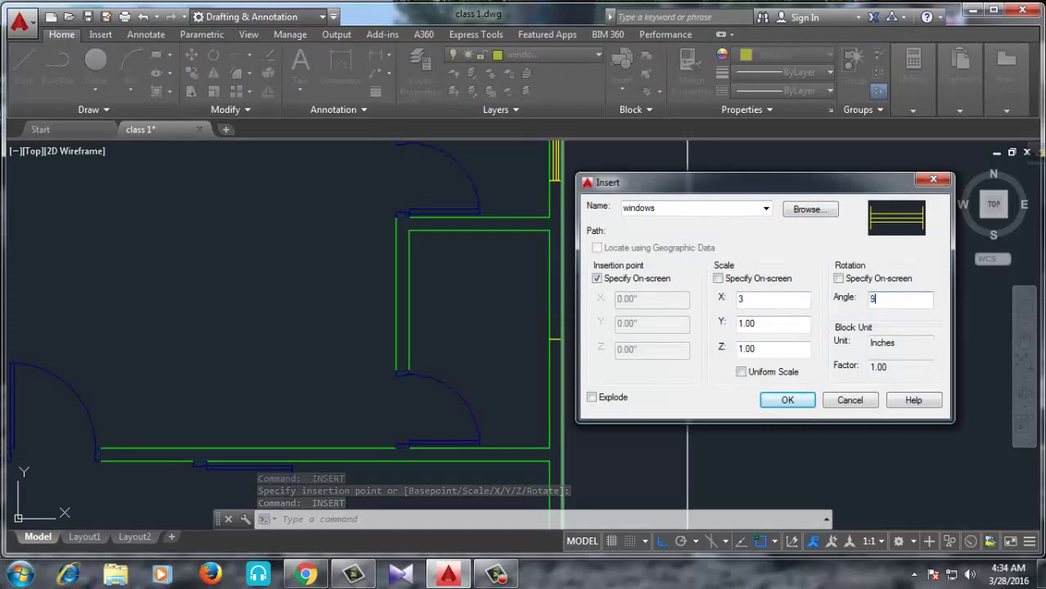
type("0")
left_click(787, 399)
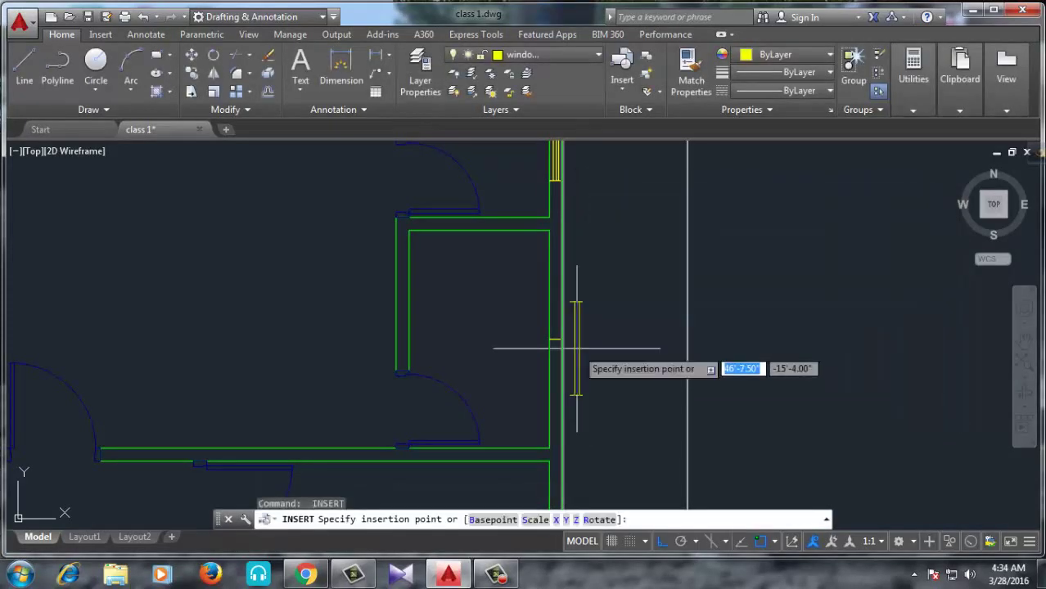
scroll(552, 350, "up", 3)
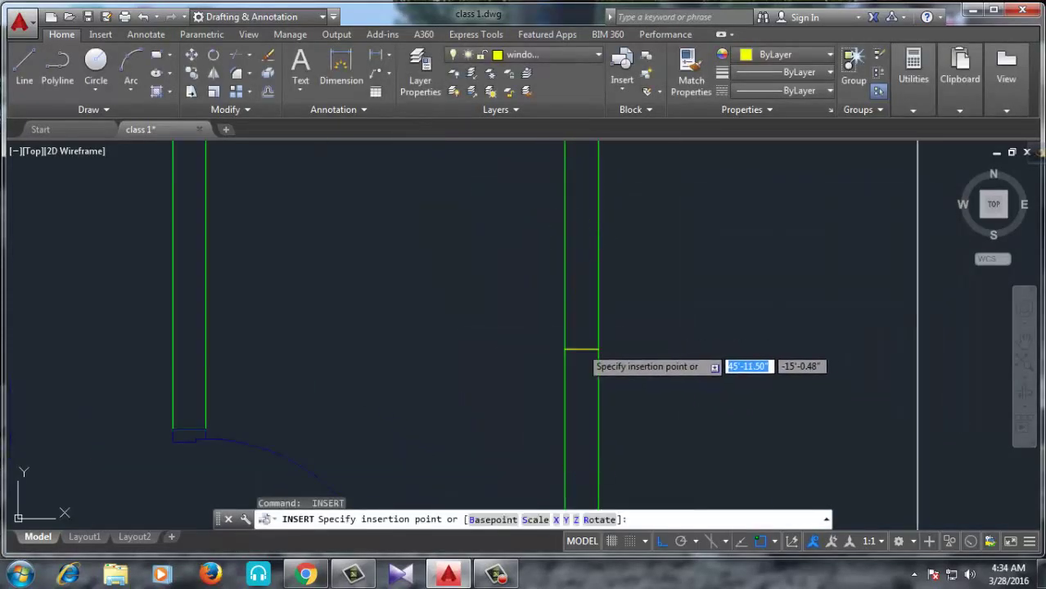
left_click(580, 349)
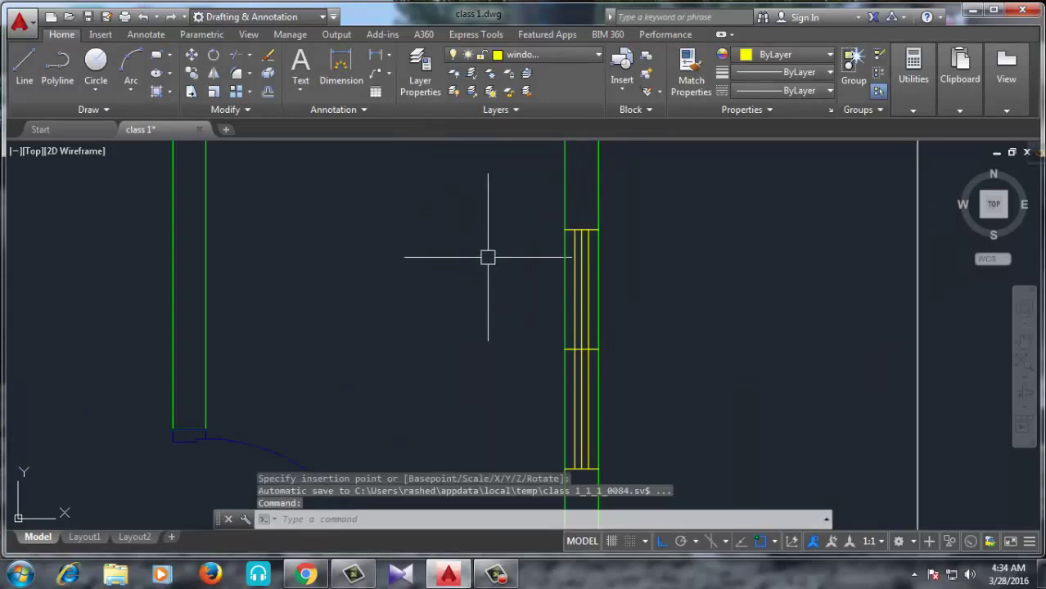
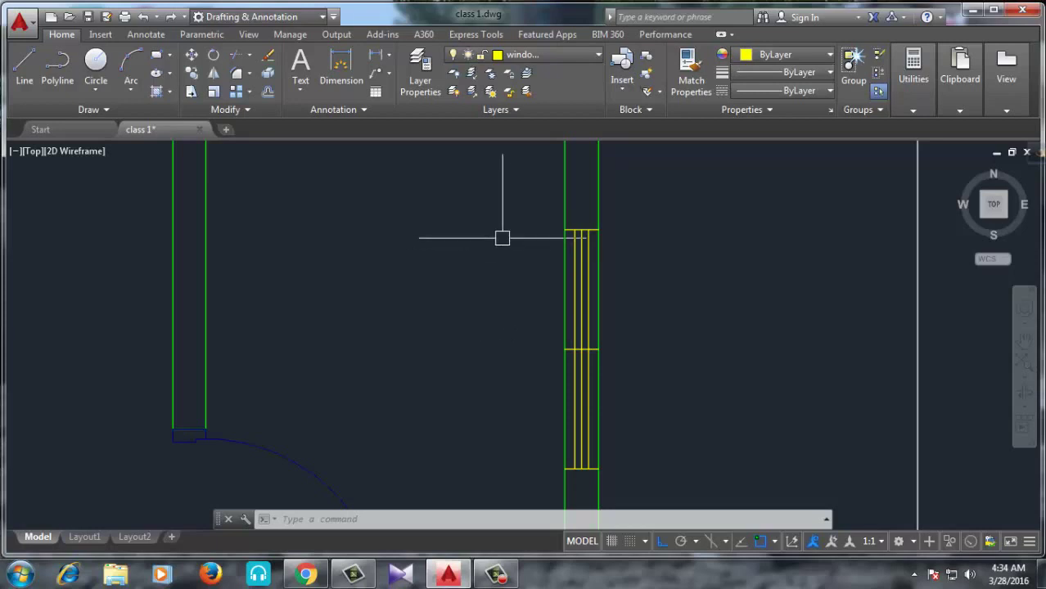
Step: Start inserting the windows block with the I command, then cancel the oversized placement
scroll(502, 233, "down", 5)
middle_click_drag(402, 358, 382, 317)
scroll(443, 294, "down", 2)
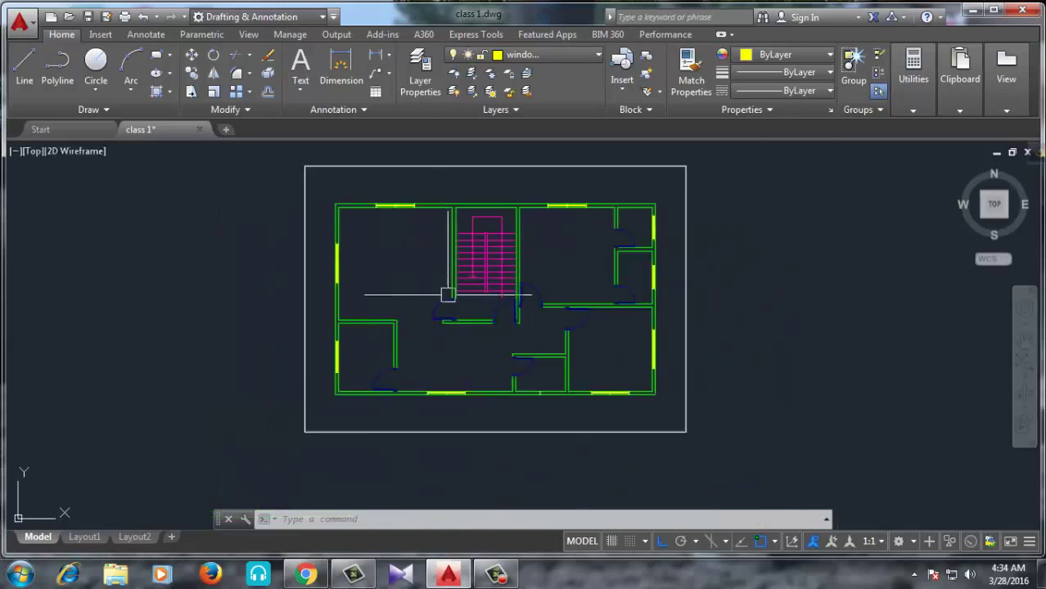
scroll(589, 401, "up", 2)
scroll(541, 375, "up", 4)
scroll(512, 434, "up", 3)
type("i")
key("Return")
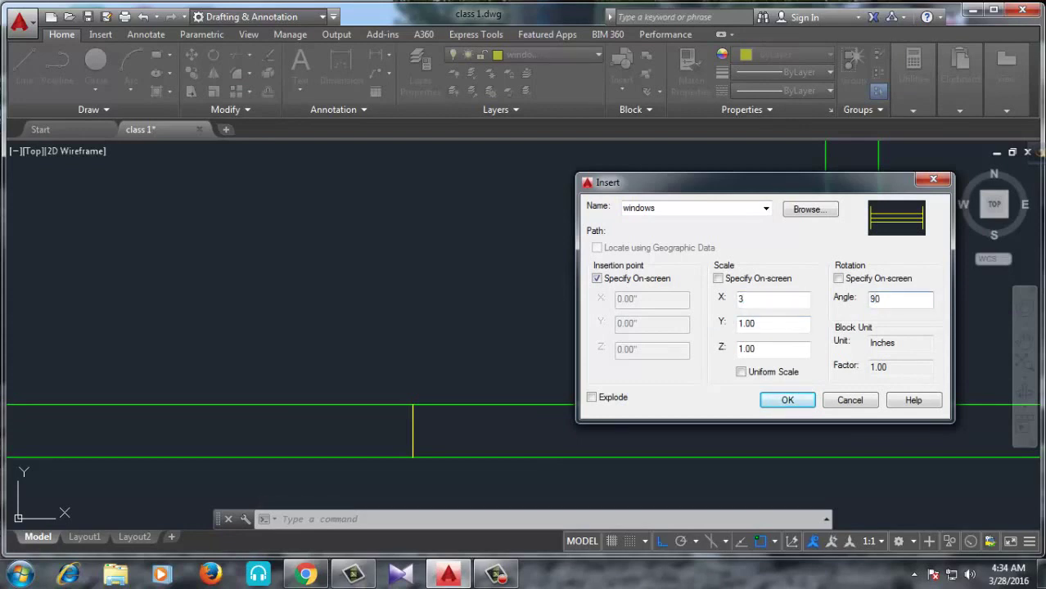
left_click(787, 400)
scroll(696, 343, "down", 3)
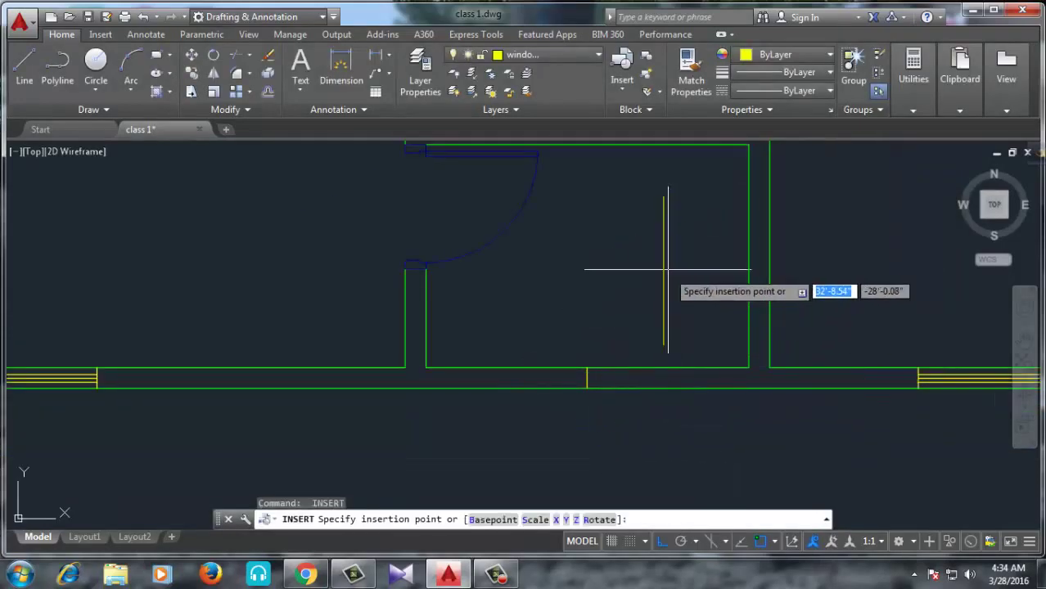
key("Return")
key("Escape")
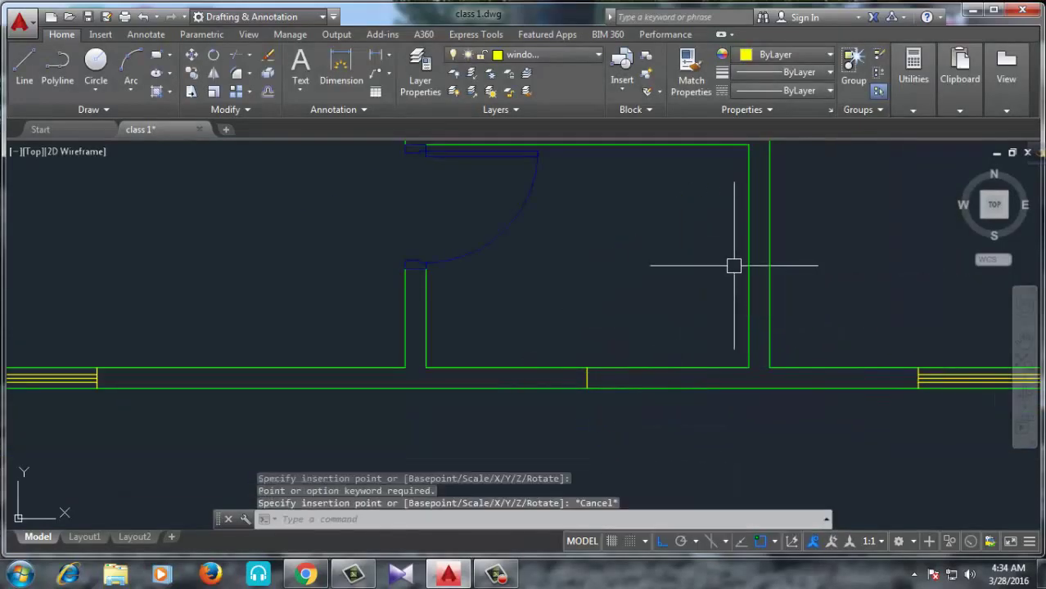
Step: Reinsert the windows block at X scale 1, rotation 0, into the bottom wall gap
key("Return")
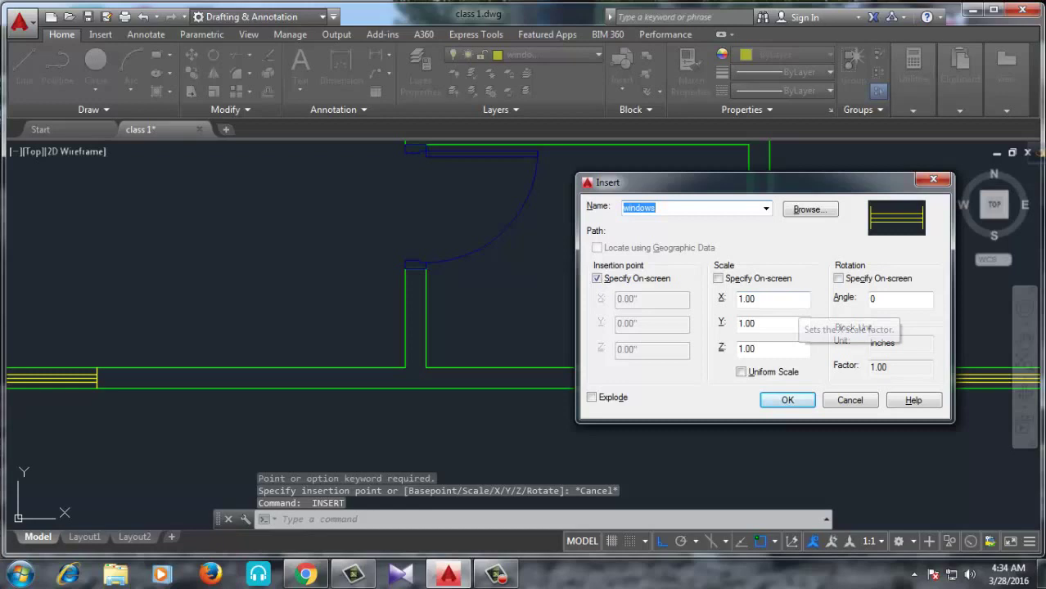
left_click(772, 299)
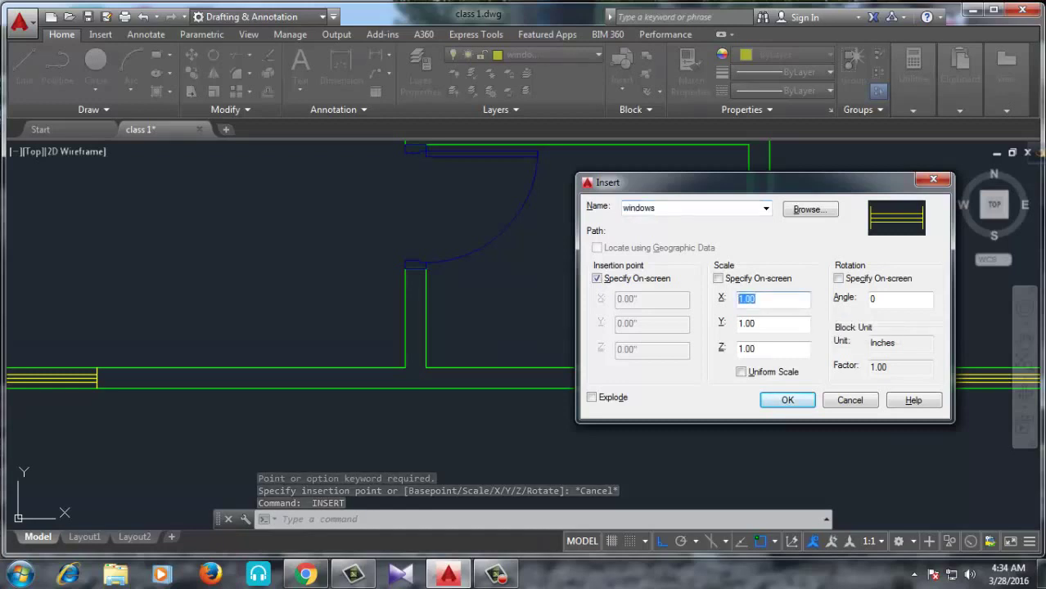
type("3")
left_click(787, 399)
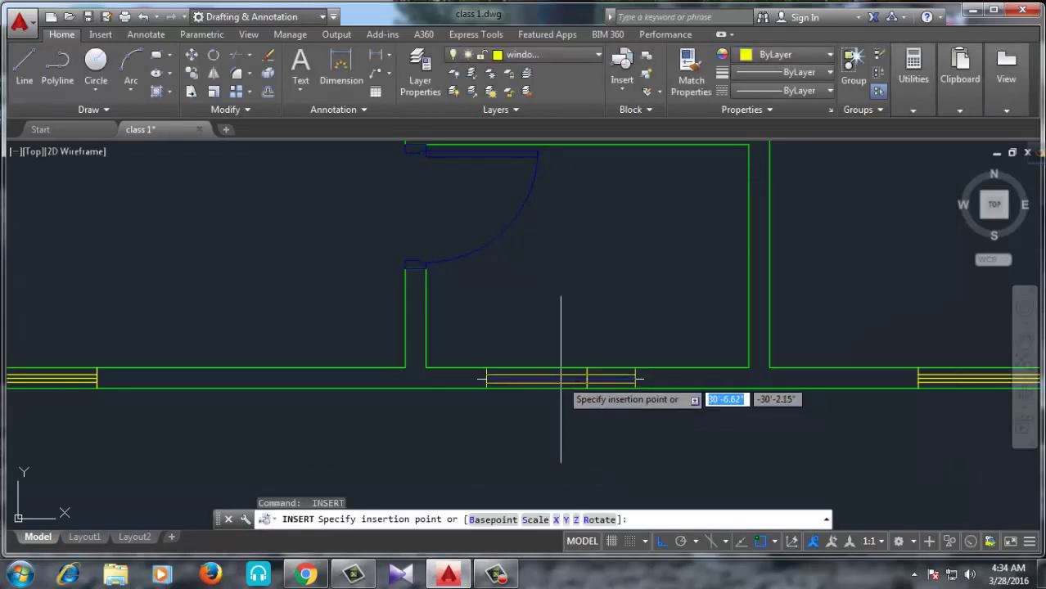
scroll(561, 378, "up", 4)
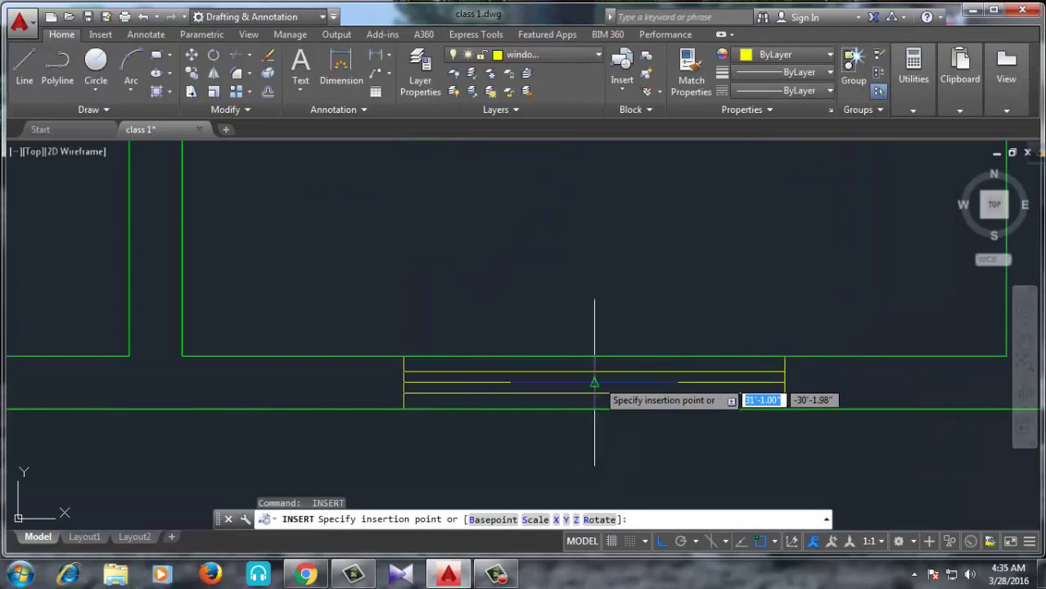
scroll(510, 442, "down", 5)
scroll(512, 440, "down", 3)
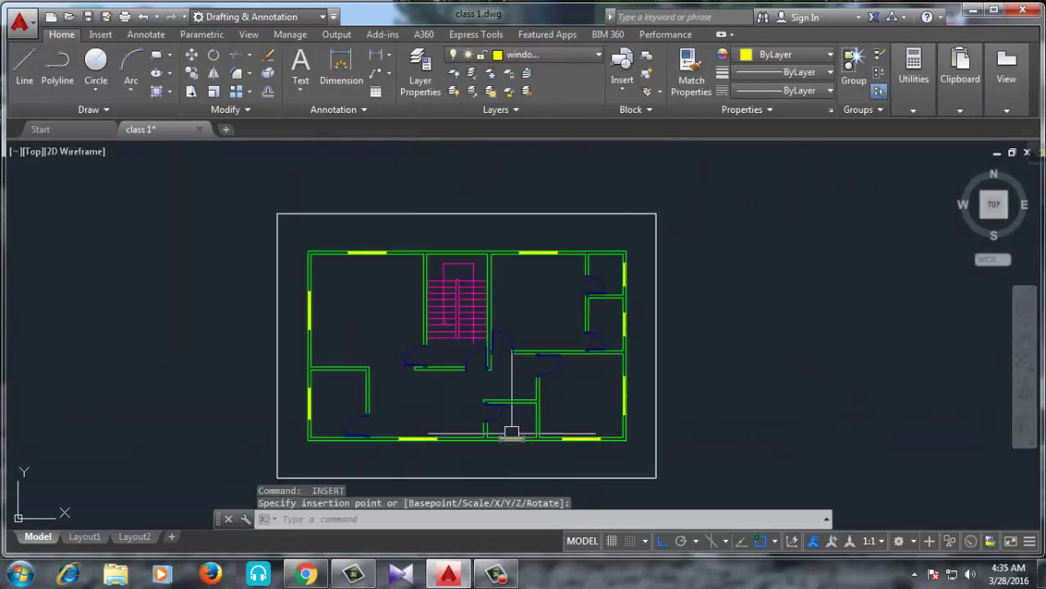
scroll(350, 448, "up", 3)
Step: Erase the middle divider lines of the bottom-wall windows and the side-wall window
scroll(402, 439, "up", 2)
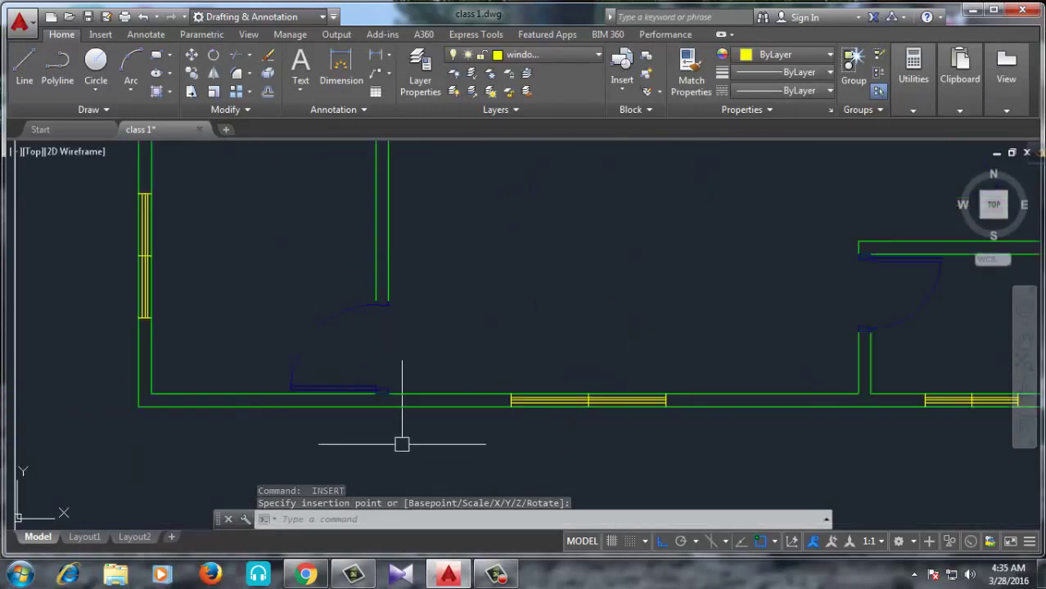
scroll(401, 439, "up", 2)
middle_click_drag(401, 440, 588, 404)
left_click(416, 341)
left_click(553, 401)
middle_click_drag(740, 433, 296, 416)
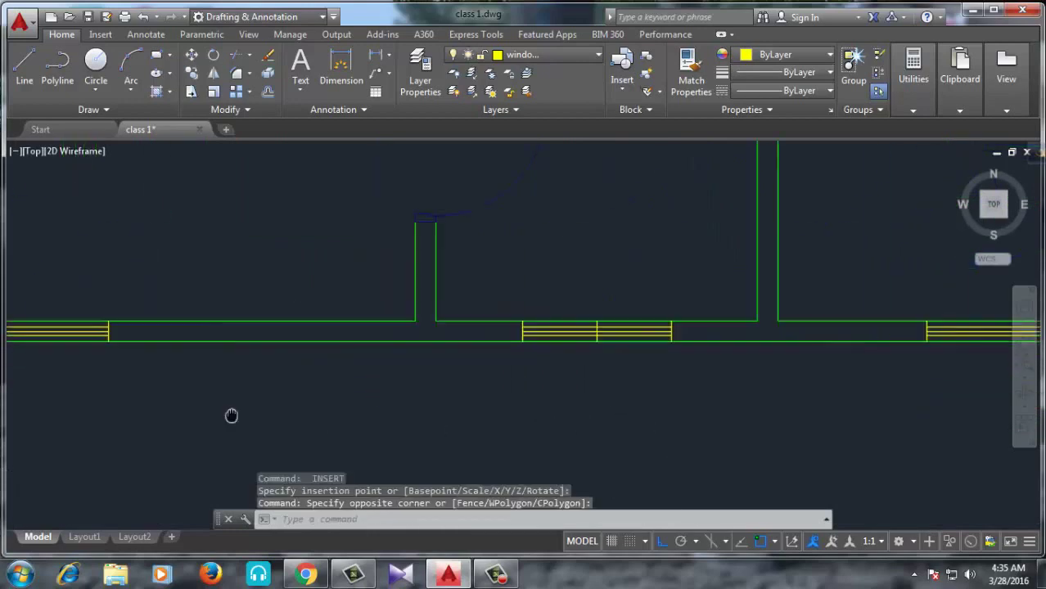
left_click(530, 272)
left_click(634, 375)
middle_click_drag(659, 418, 318, 439)
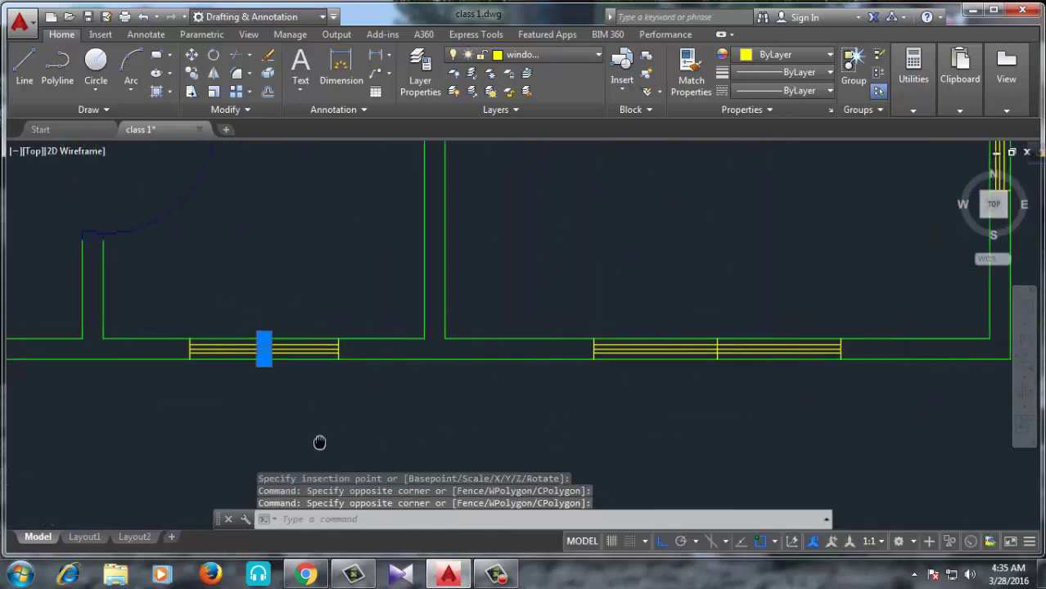
left_click(695, 307)
left_click(782, 395)
scroll(857, 432, "up", 2)
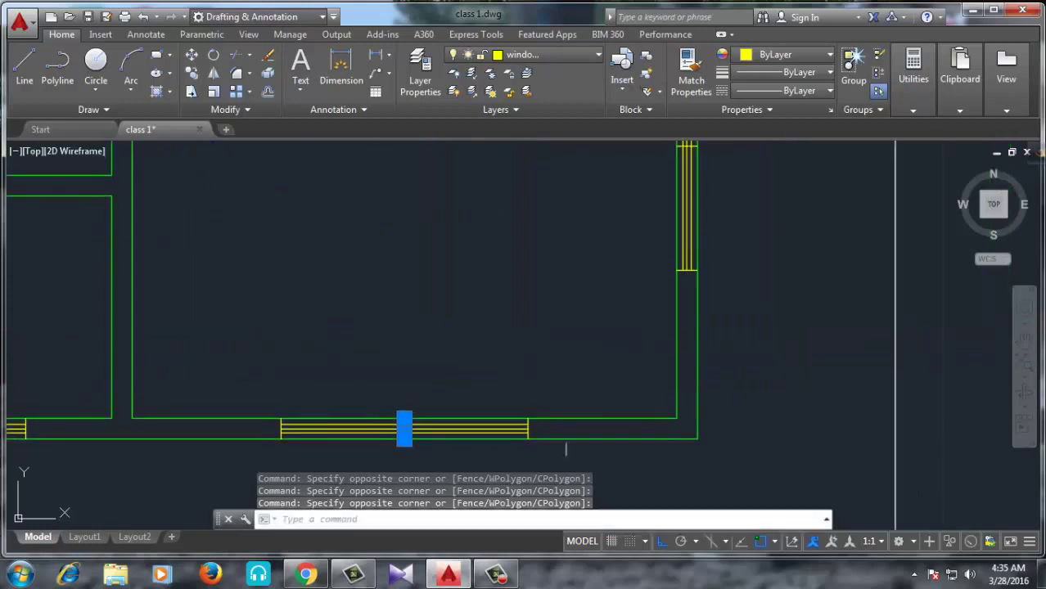
mouse_move(567, 444)
middle_mouse_down()
mouse_move(657, 455)
mouse_move(648, 471)
middle_mouse_up()
left_click(626, 257)
left_click(733, 339)
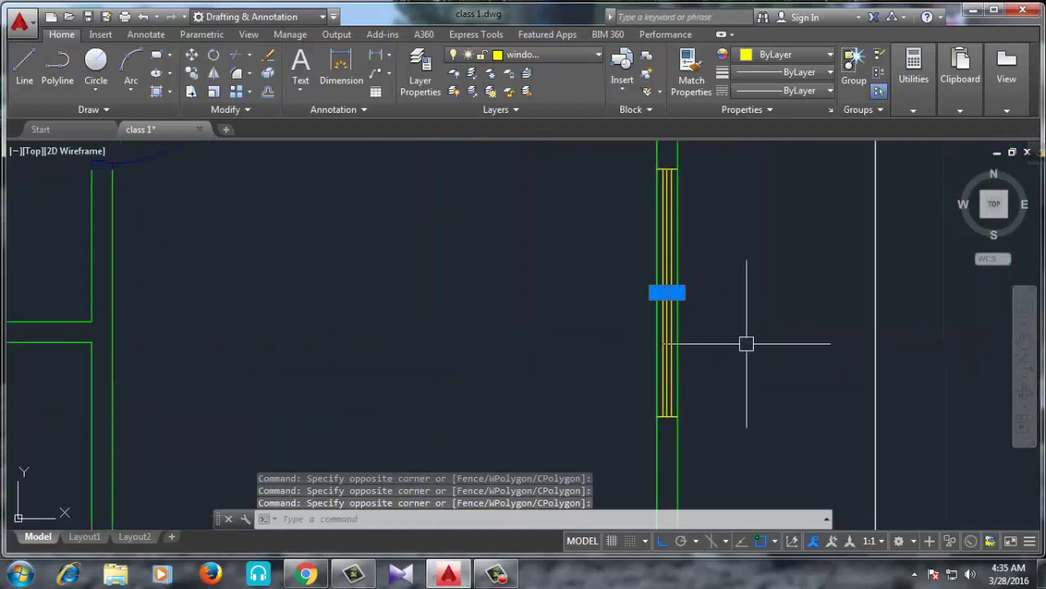
key("Delete")
Step: Erase the middle divider of the window beside the door
scroll(742, 345, "down", 3)
middle_click_drag(720, 344, 696, 409)
scroll(670, 246, "up", 3)
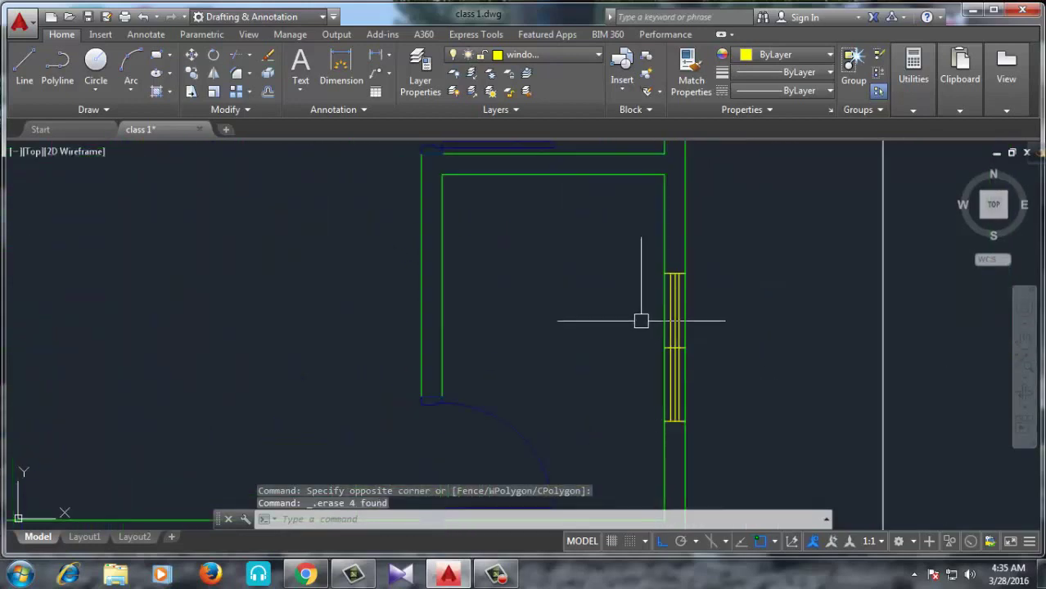
left_click(657, 342)
left_click(701, 371)
middle_click_drag(738, 348, 561, 229)
left_click(594, 216)
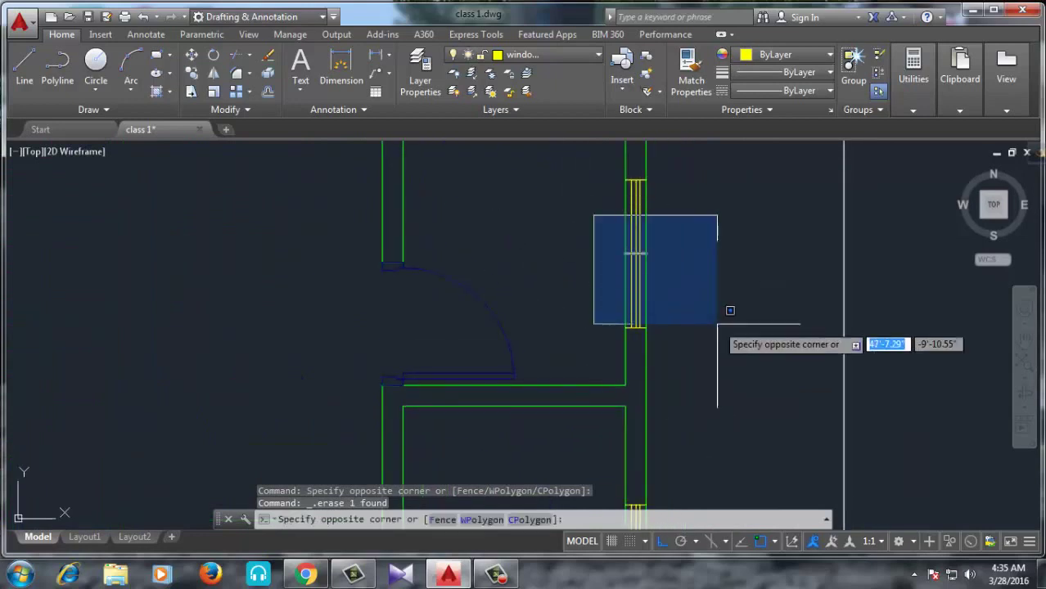
left_click(719, 325)
key("Delete")
Step: Check the top-wall and left-wall windows, then clear the selection
mouse_move(712, 215)
middle_mouse_down()
mouse_move(636, 368)
mouse_move(437, 327)
middle_mouse_up()
scroll(504, 231, "up", 2)
left_click(538, 285)
scroll(438, 328, "down", 2)
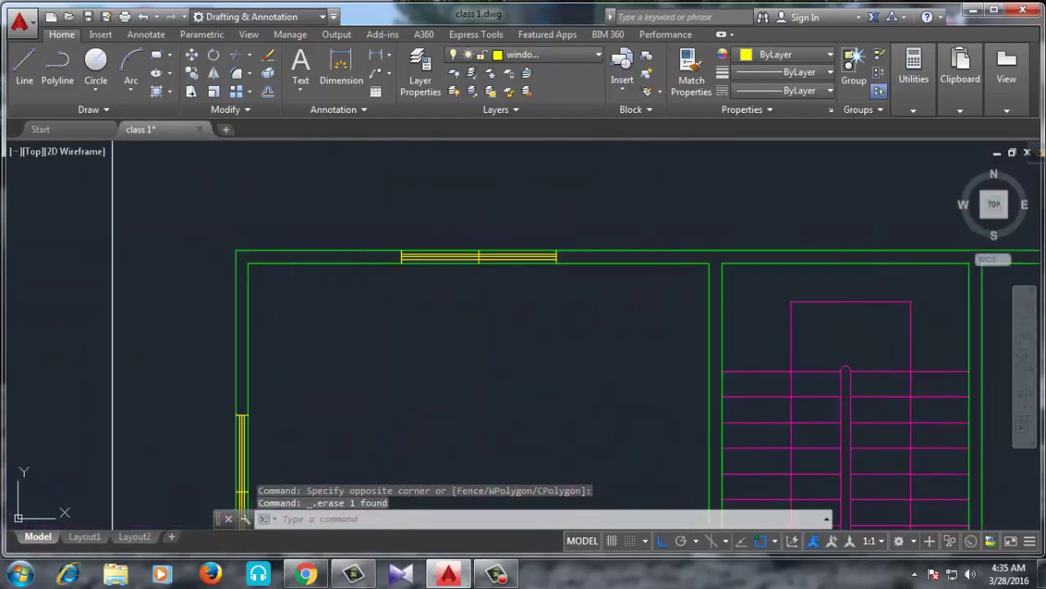
scroll(491, 294, "down", 2)
scroll(401, 352, "up", 4)
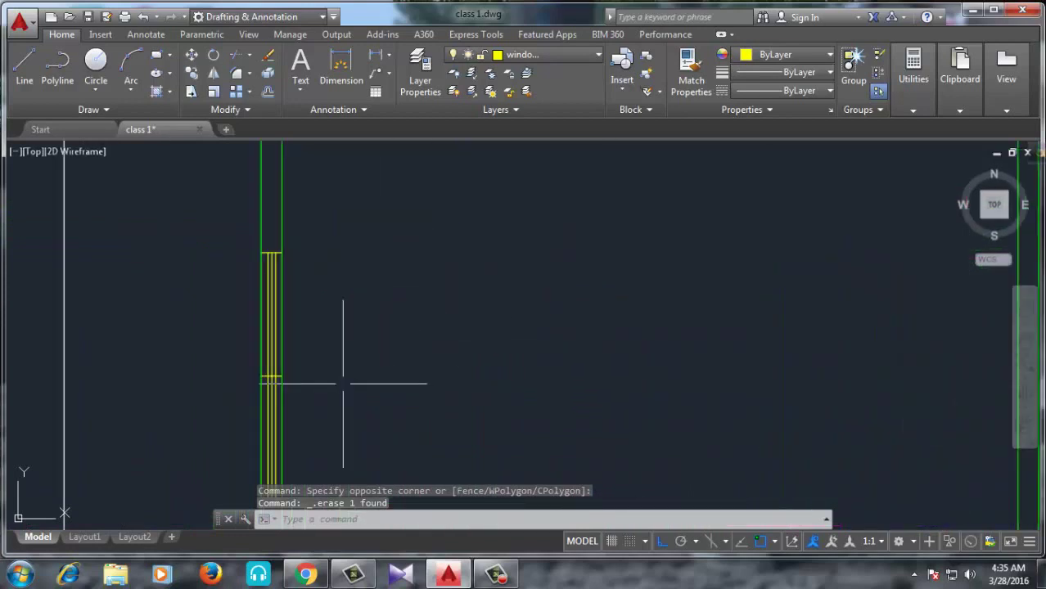
left_click(231, 343)
left_click(373, 421)
middle_click_drag(373, 420, 308, 235)
key("Escape")
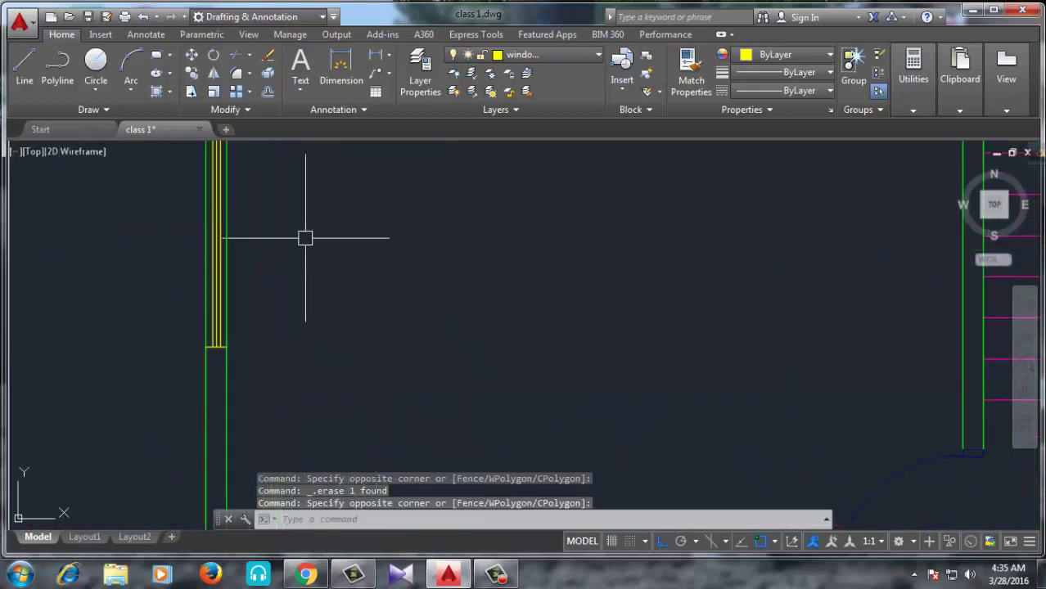
scroll(377, 315, "down", 2)
scroll(296, 278, "down", 2)
scroll(280, 292, "up", 4)
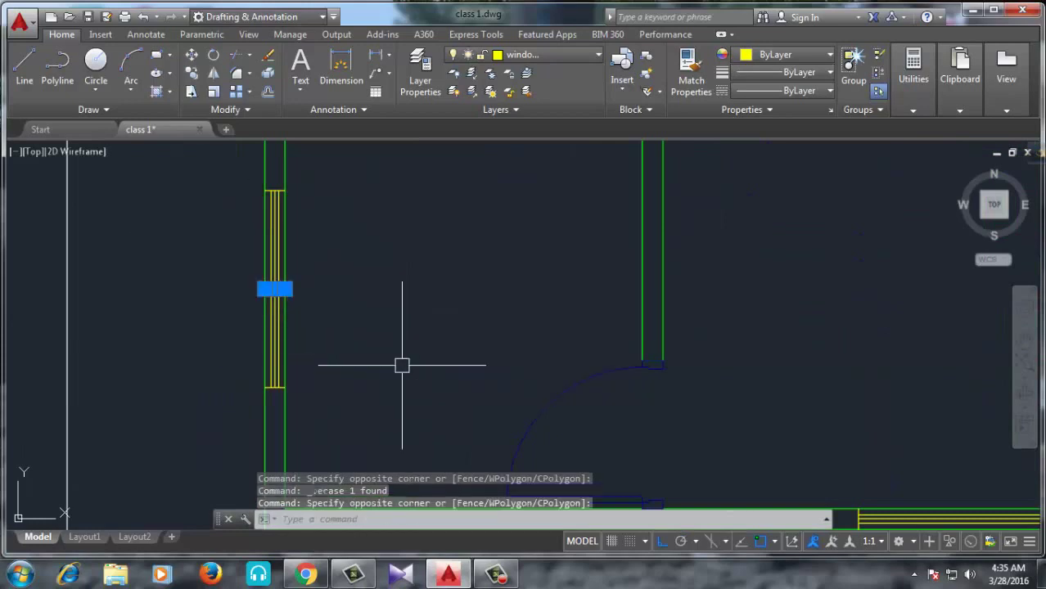
scroll(222, 286, "down", 2)
scroll(616, 345, "down", 2)
scroll(493, 432, "down", 2)
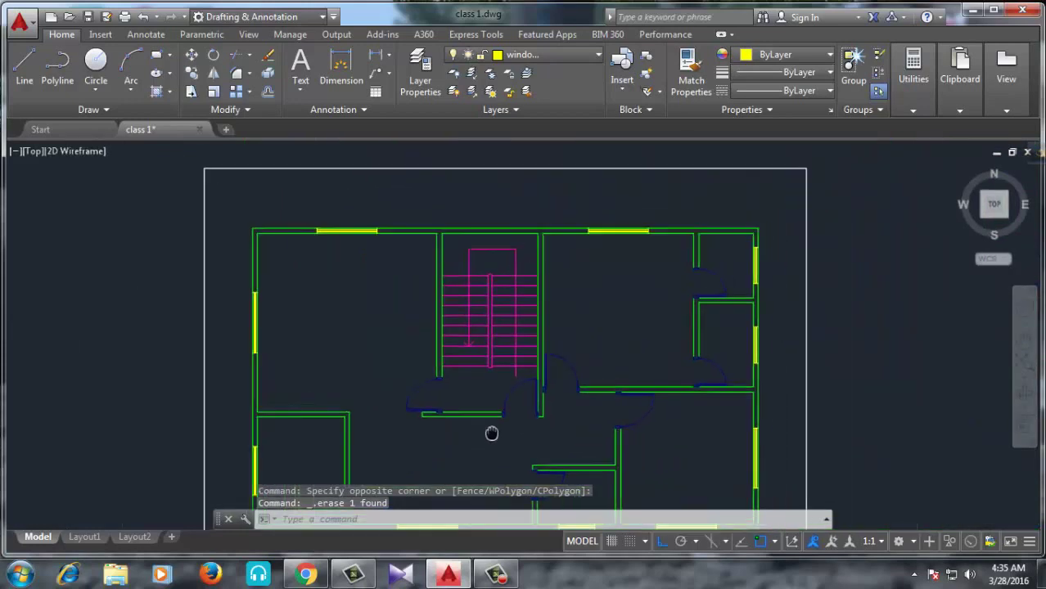
scroll(489, 353, "up", 2)
scroll(458, 311, "down", 2)
middle_click_drag(485, 385, 403, 331)
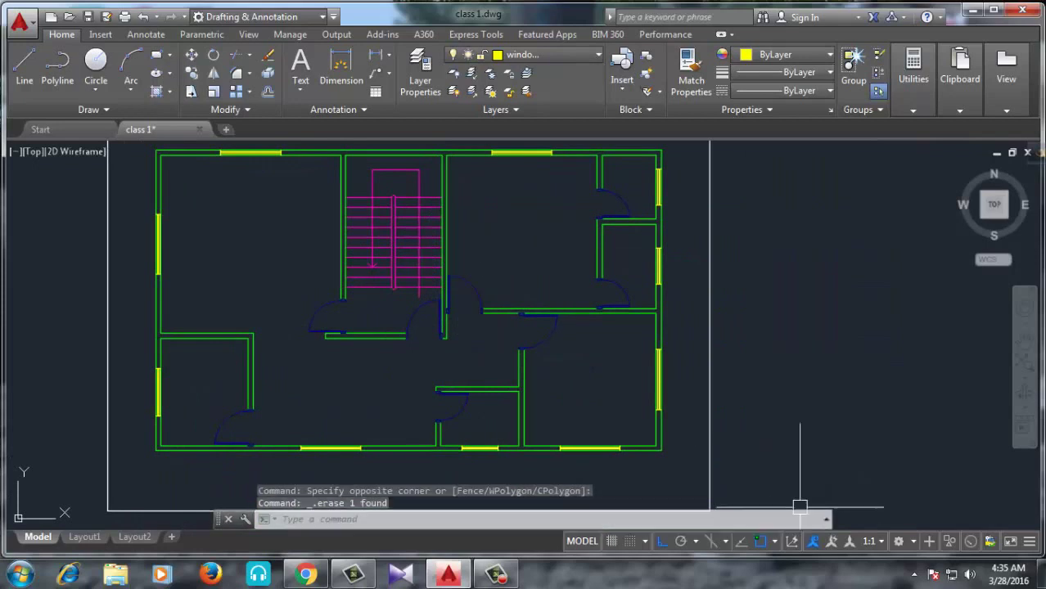
left_click(495, 575)
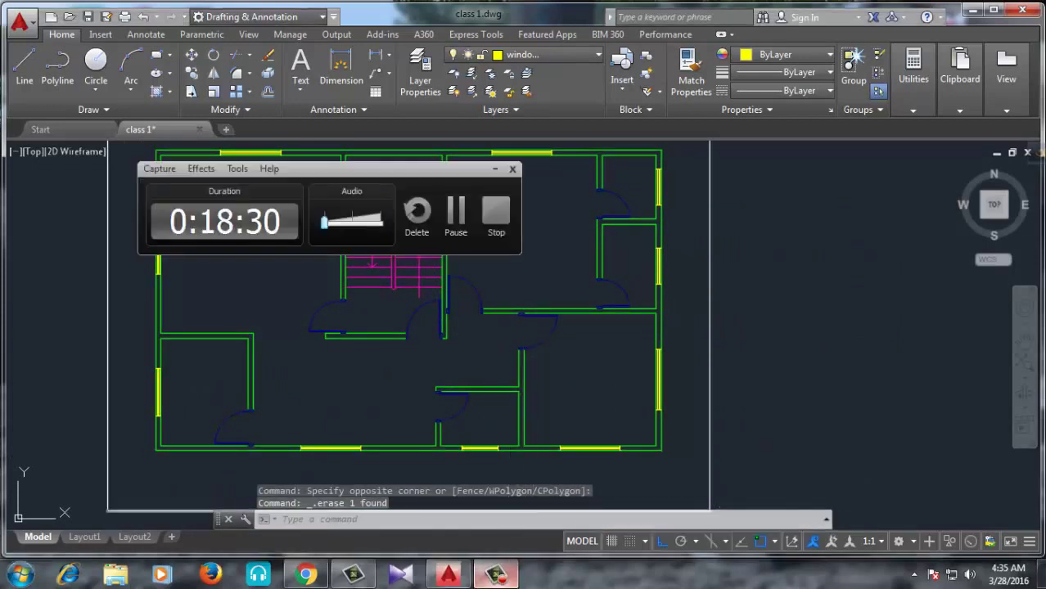
left_click(496, 576)
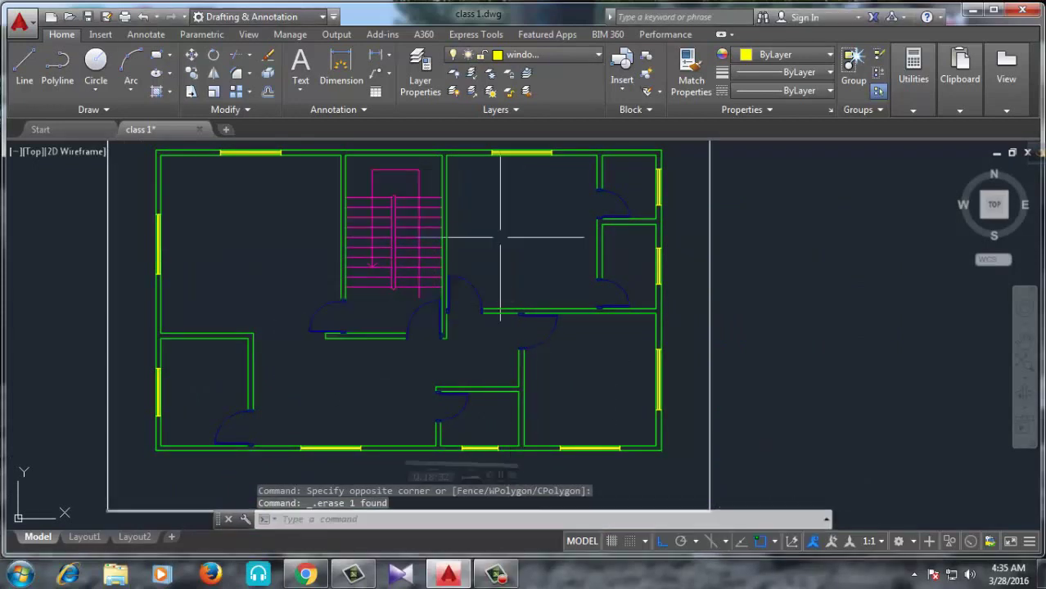
scroll(274, 295, "up", 3)
scroll(304, 345, "down", 1)
scroll(325, 302, "down", 4)
scroll(324, 302, "up", 2)
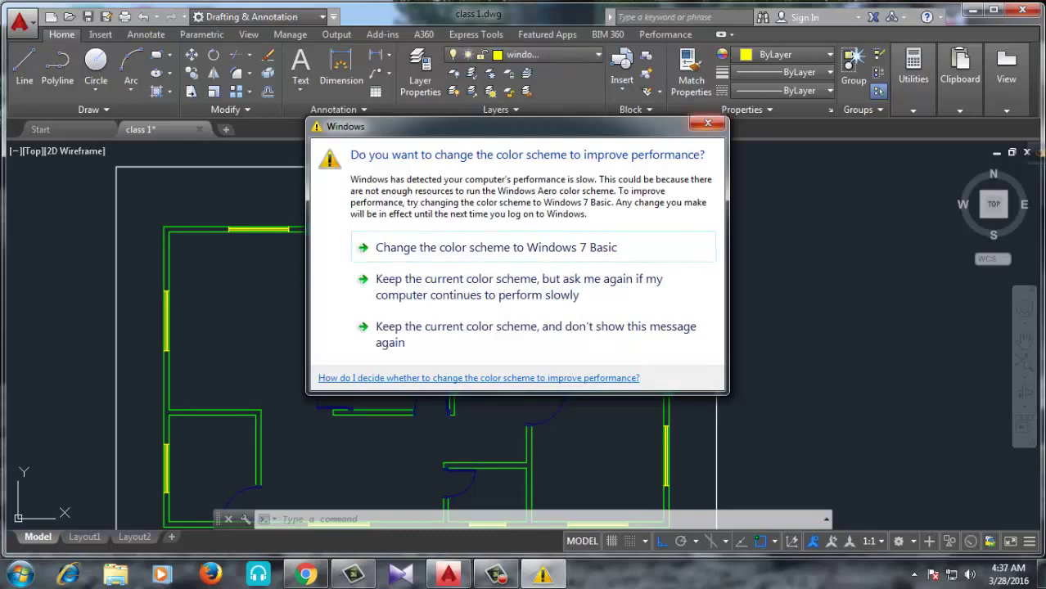
left_click(707, 123)
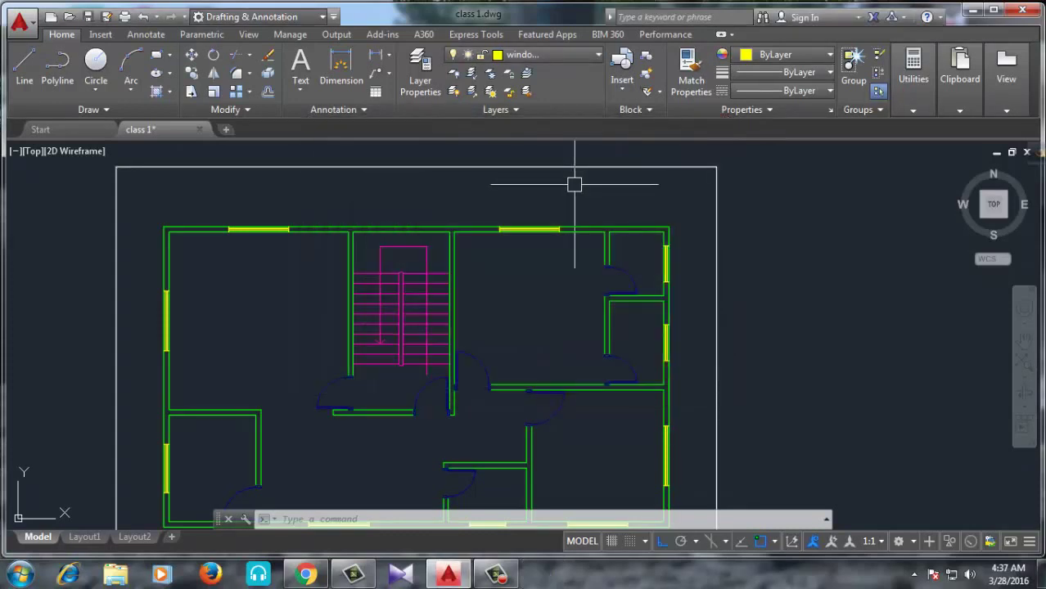
scroll(343, 304, "down", 3)
scroll(373, 326, "up", 5)
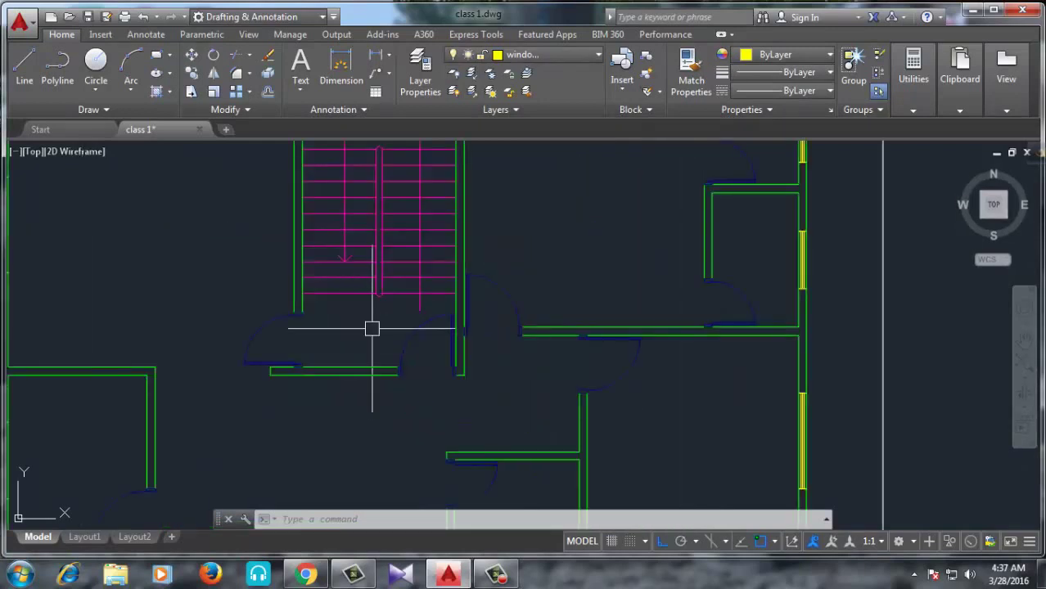
scroll(460, 336, "down", 2)
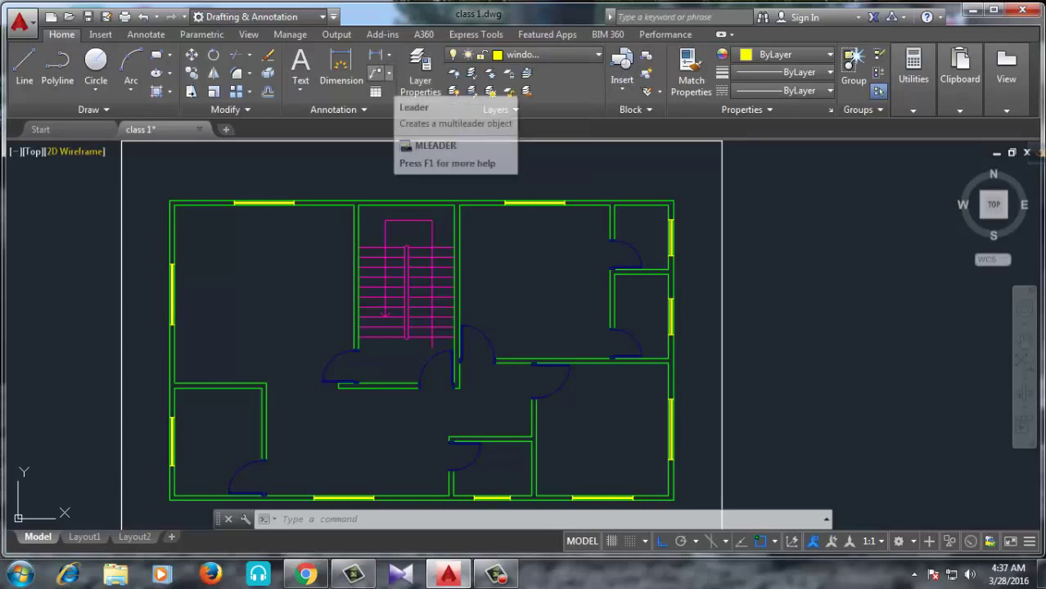
left_click(225, 110)
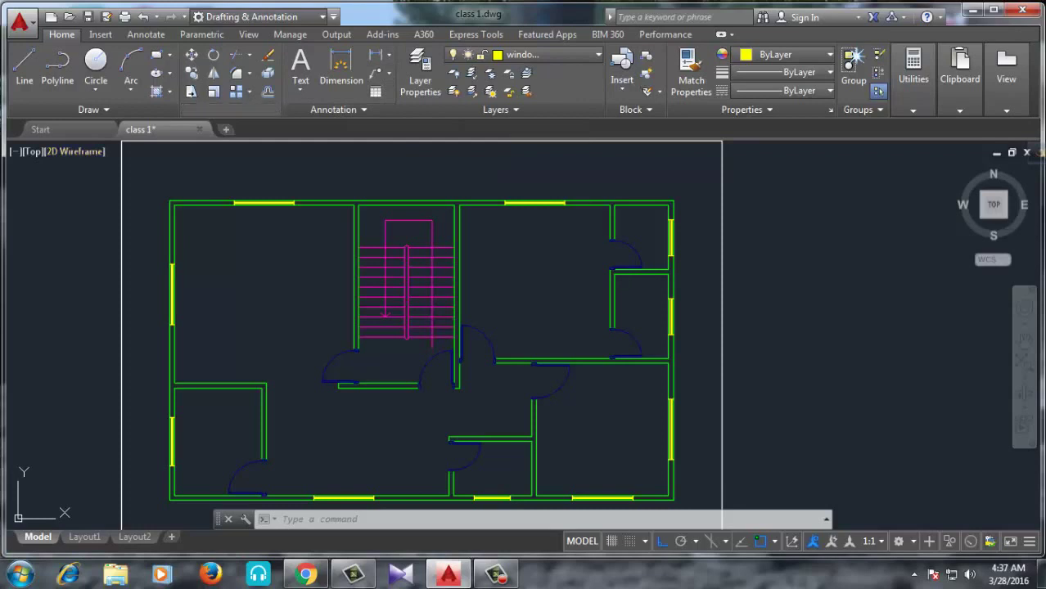
key("Delete")
key("Escape")
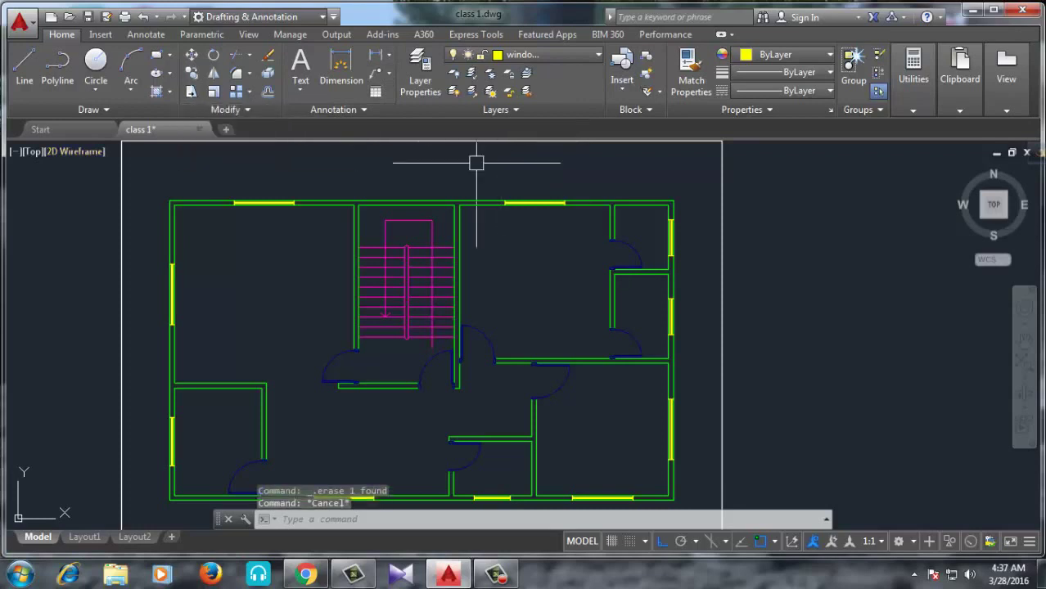
key("Escape")
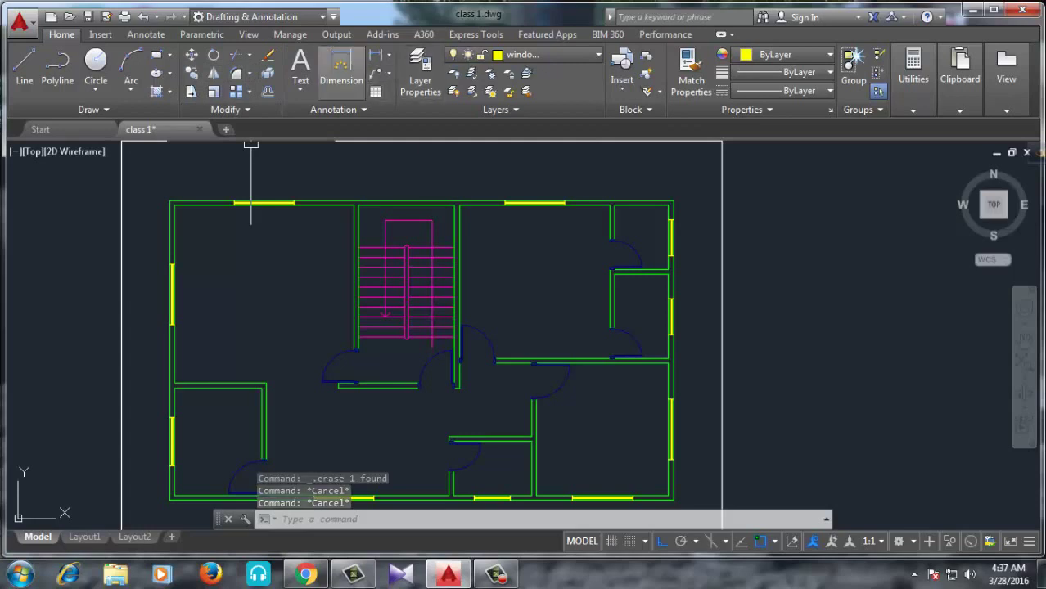
left_click(333, 109)
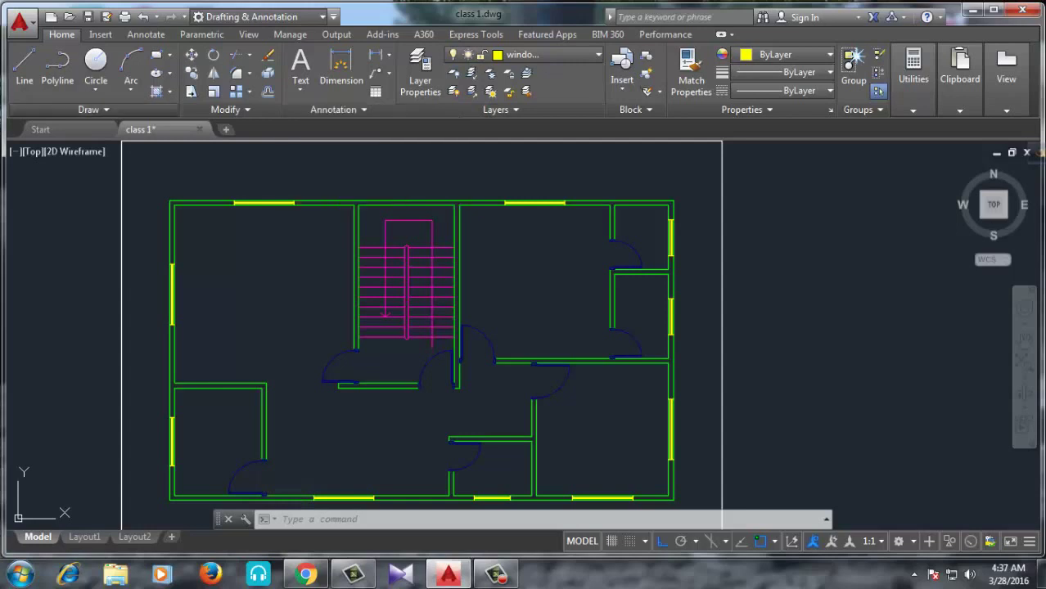
left_click(88, 109)
key("Escape")
key("Escape")
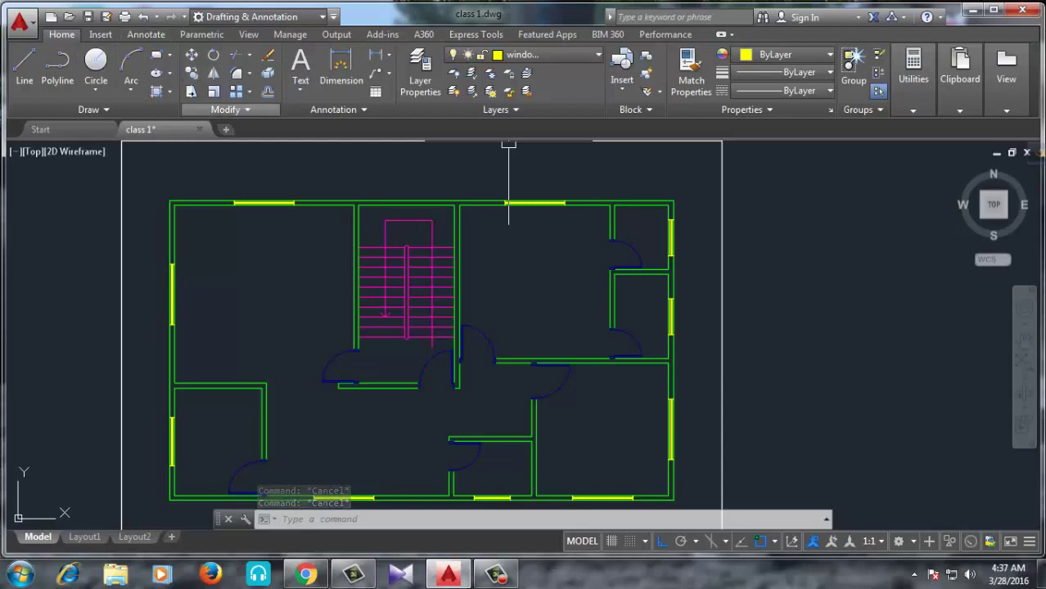
Step: Draw a multiline text box in the upper-left room and narrow its width
left_click(300, 65)
scroll(243, 301, "up", 2)
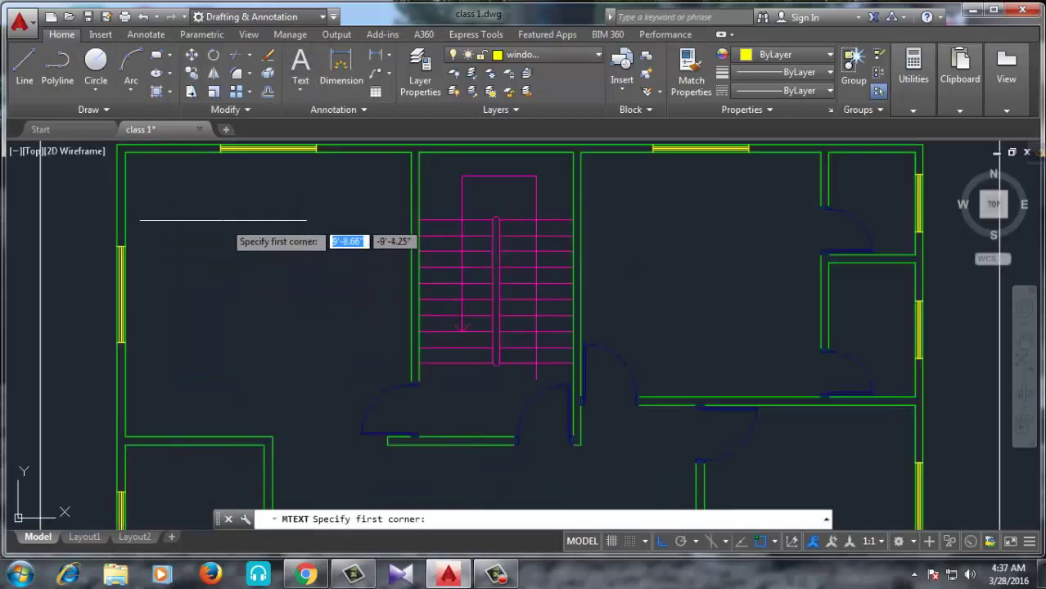
left_click(223, 218)
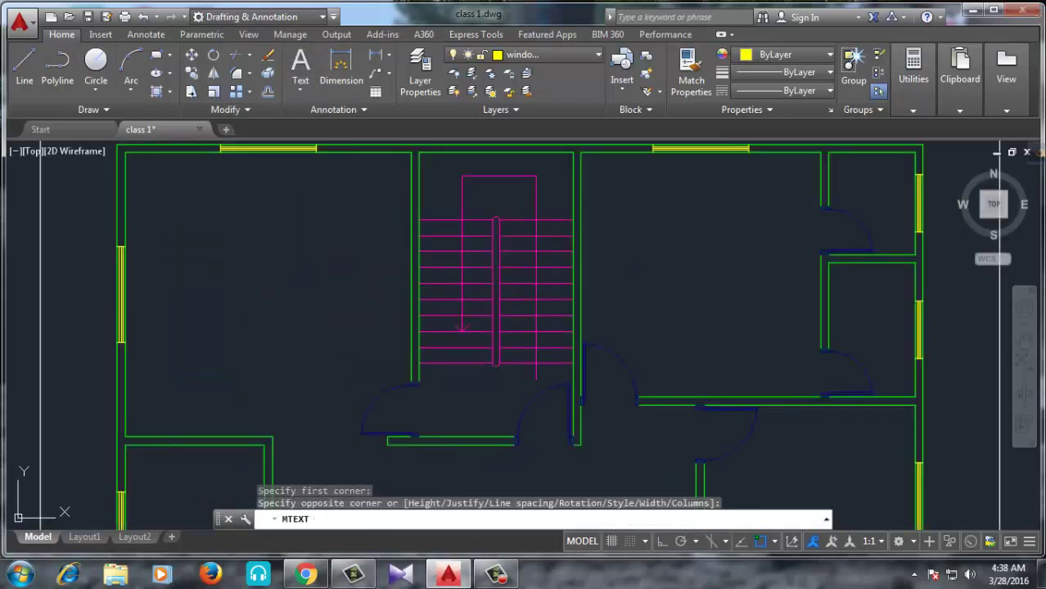
left_click(998, 153)
scroll(634, 284, "down", 2)
scroll(635, 284, "down", 2)
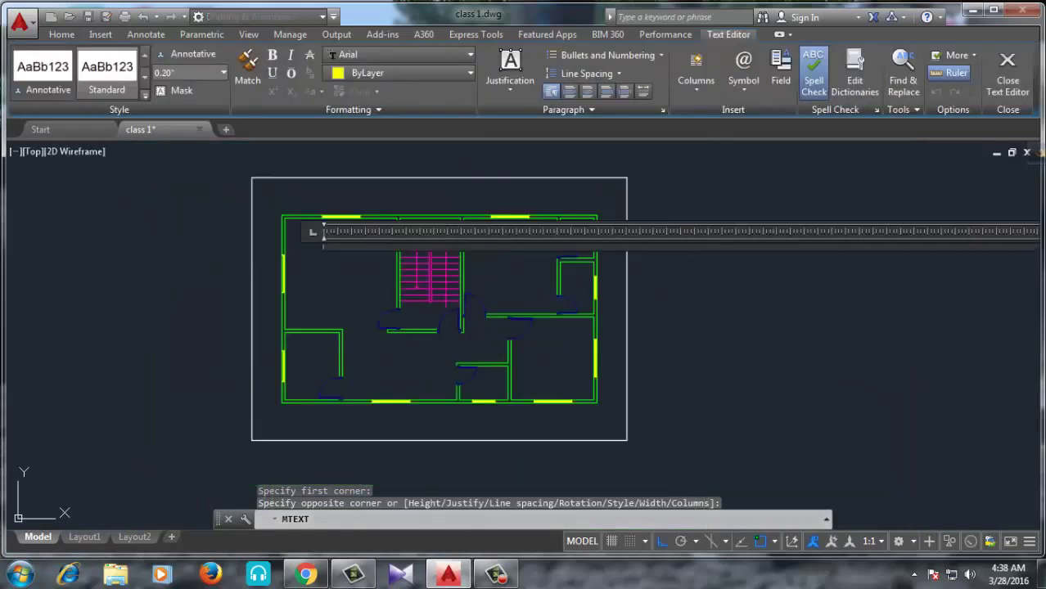
scroll(635, 284, "down", 4)
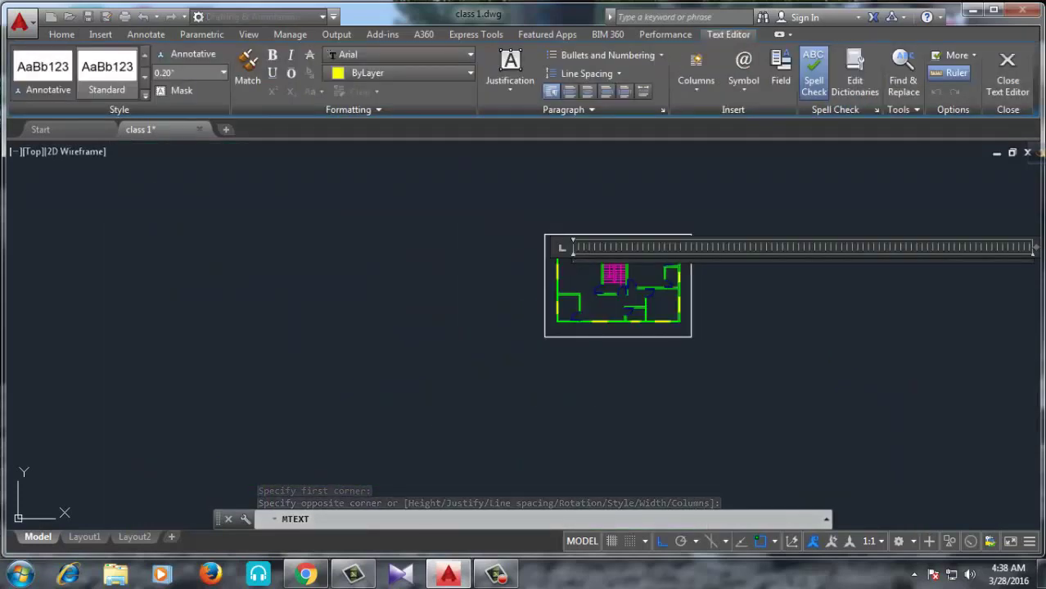
left_click_drag(1033, 246, 582, 246)
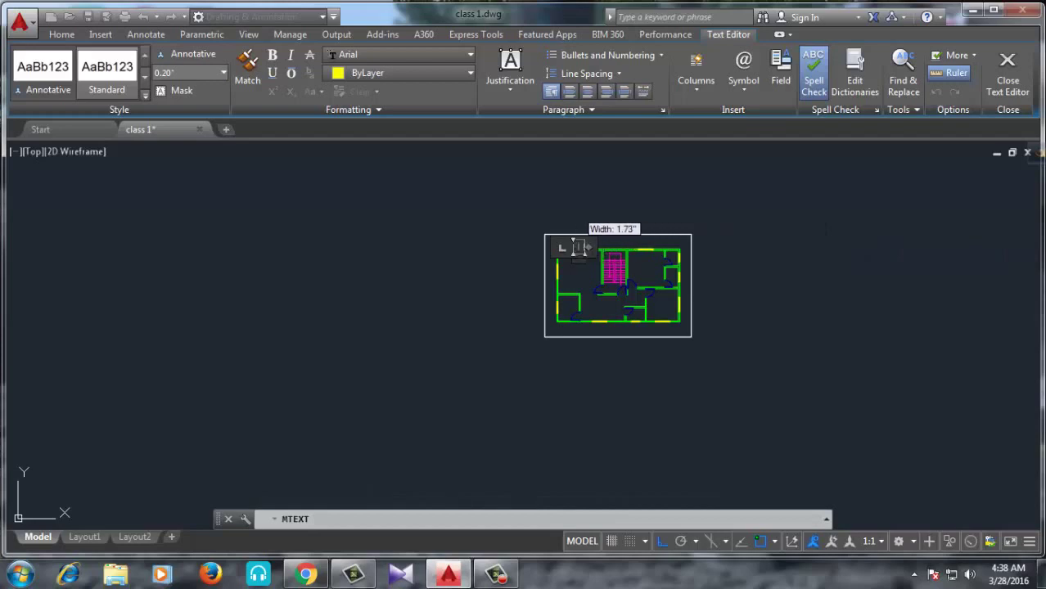
scroll(582, 262, "up", 8)
scroll(551, 257, "up", 2)
scroll(401, 266, "down", 2)
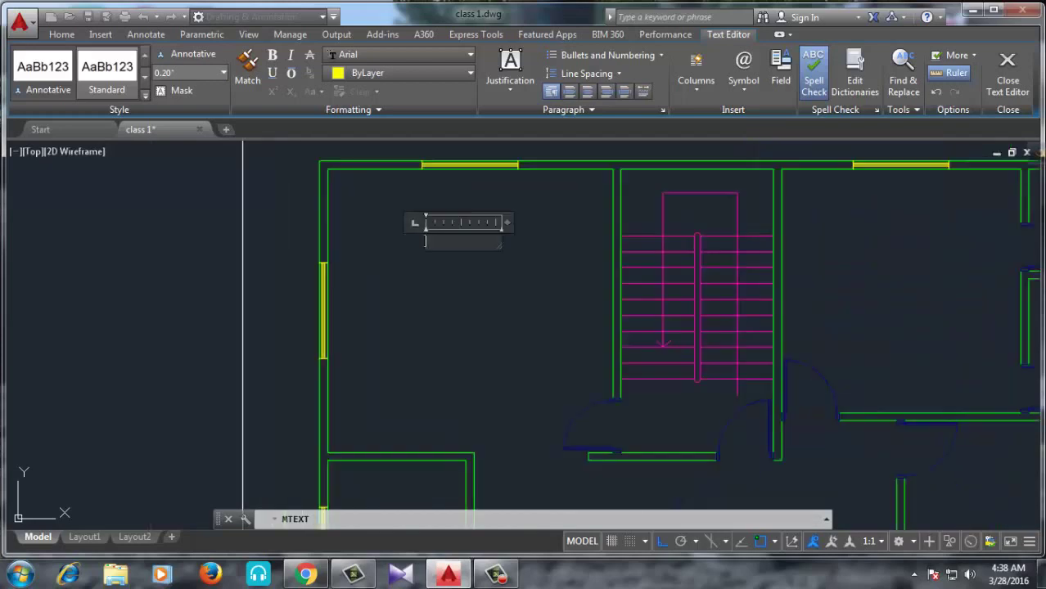
Step: Type the label 'M Room' and close the text editor
type("Roo")
type("m")
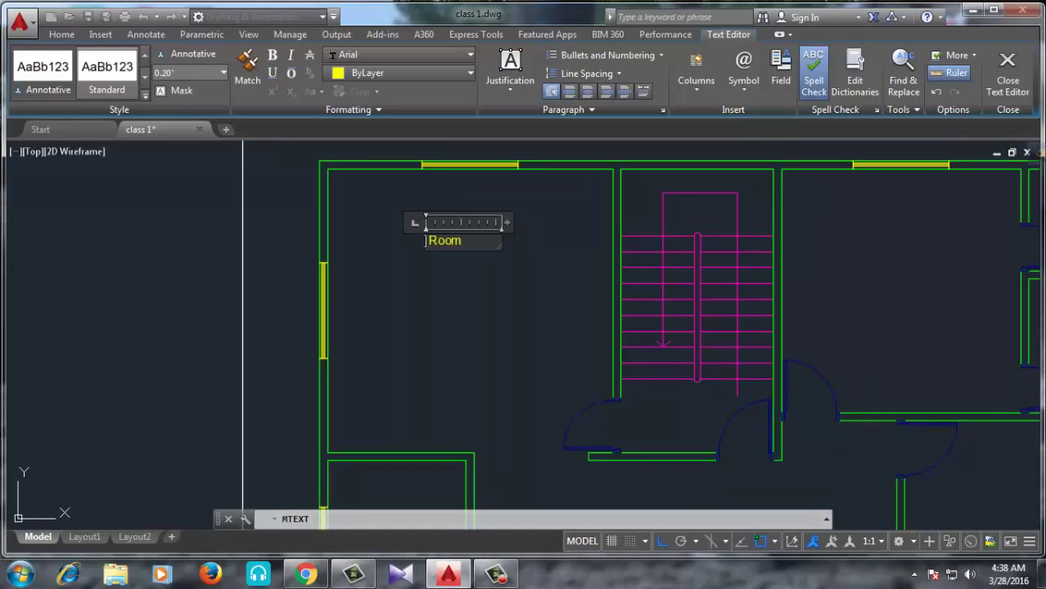
type(" M")
left_click(472, 240)
left_click(441, 278)
scroll(434, 245, "up", 2)
scroll(434, 229, "up", 2)
scroll(439, 226, "up", 2)
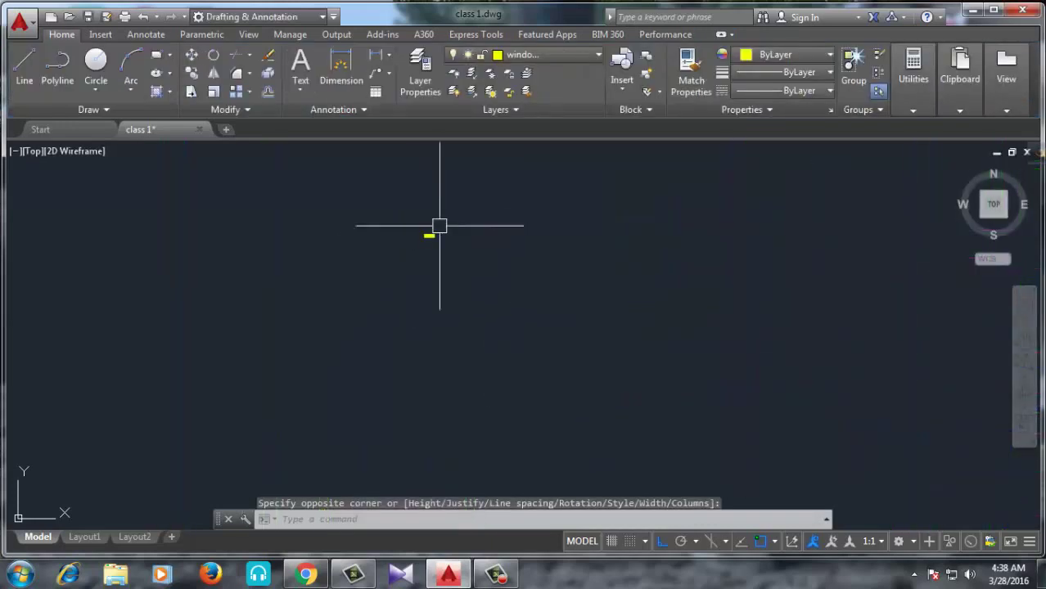
Step: Widen the M Room text box and set its text height to 10
key("Escape")
double_click(429, 235)
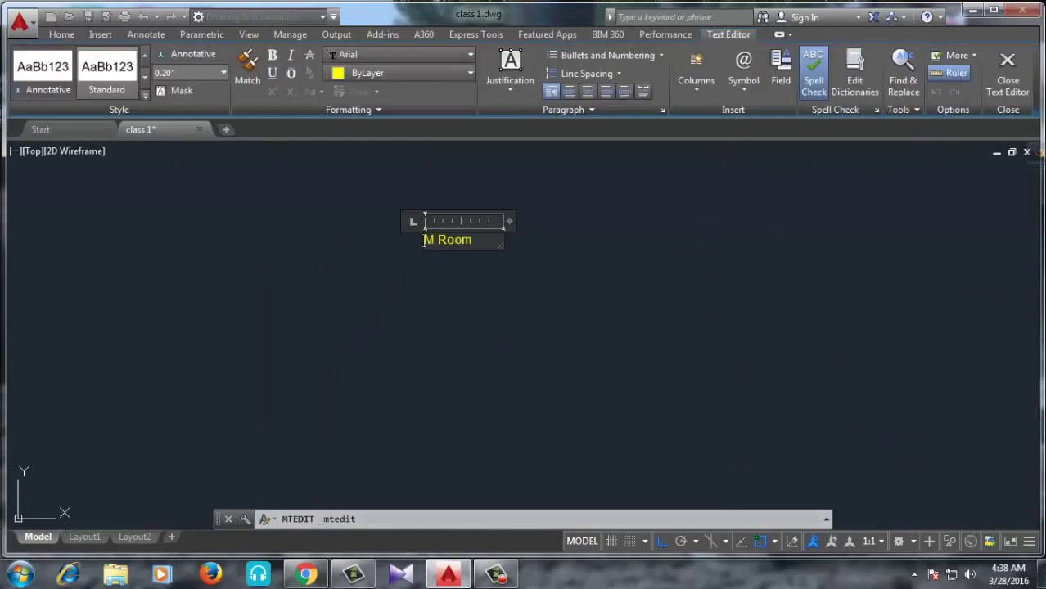
left_click_drag(509, 221, 619, 221)
key("ctrl+a")
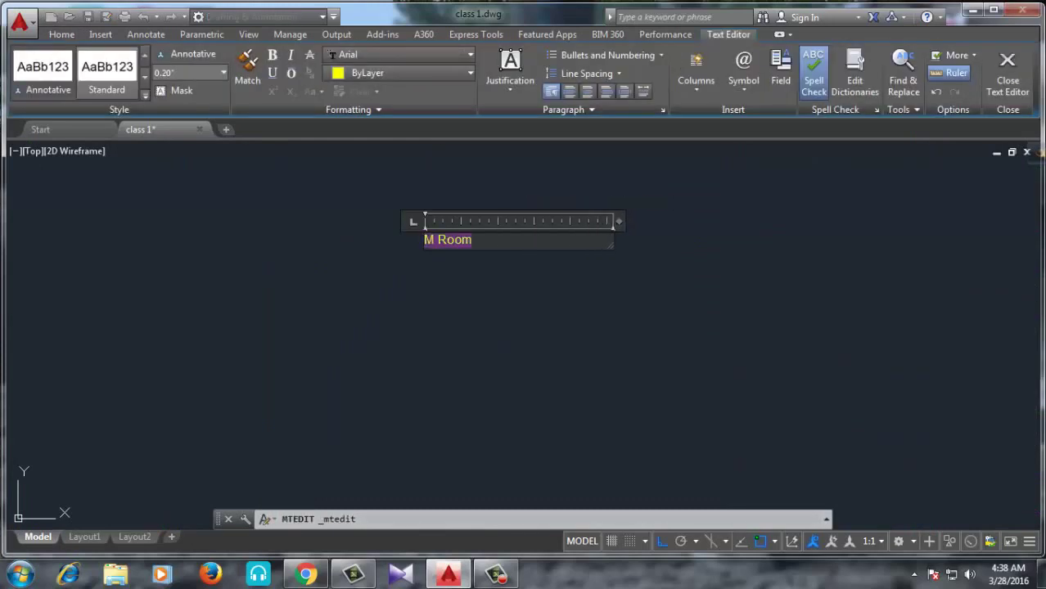
scroll(323, 155, "down", 3)
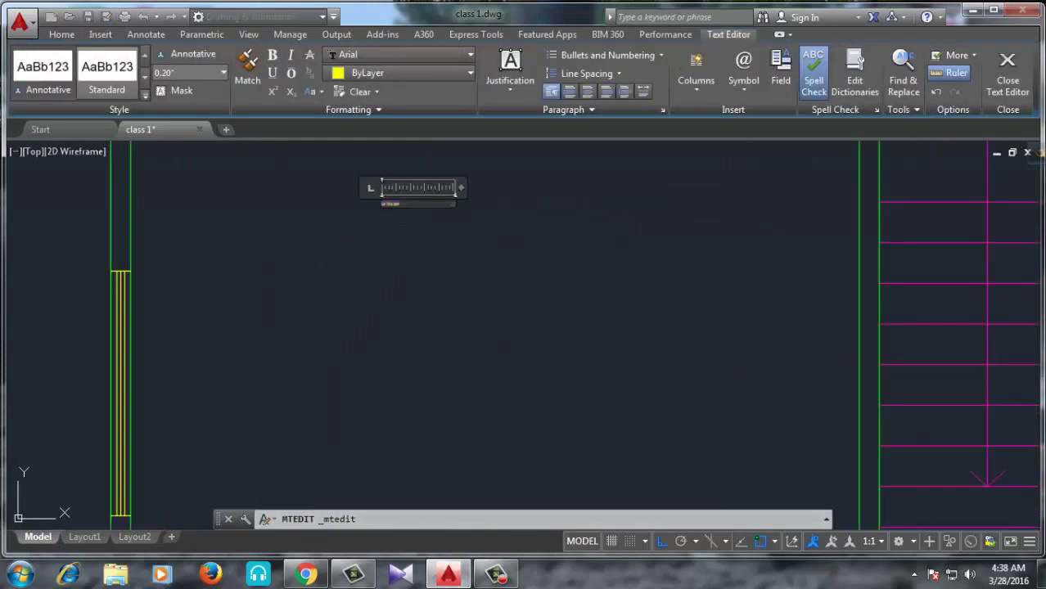
left_click(166, 73)
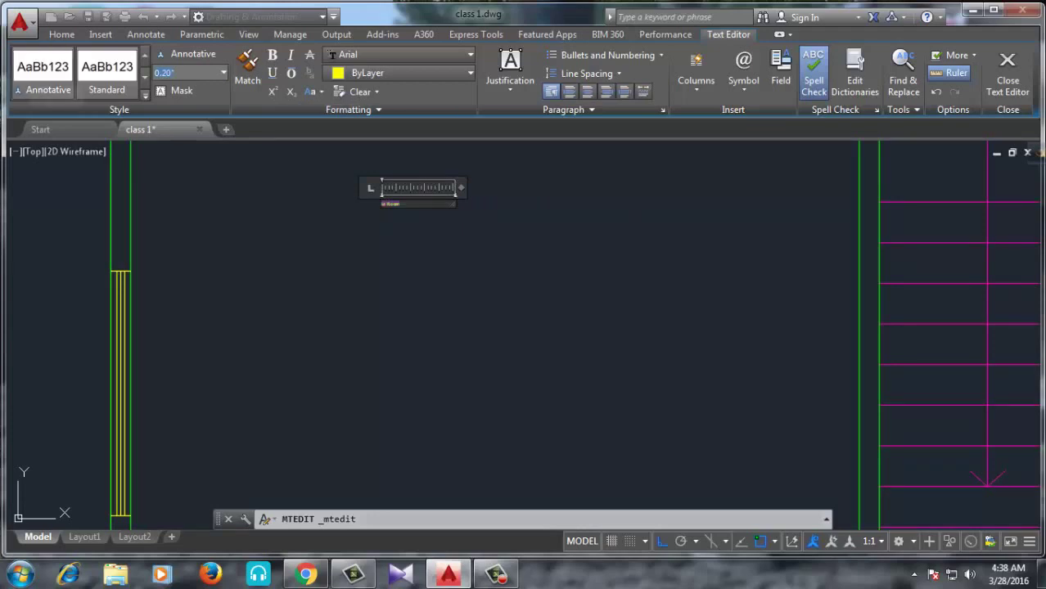
type("10")
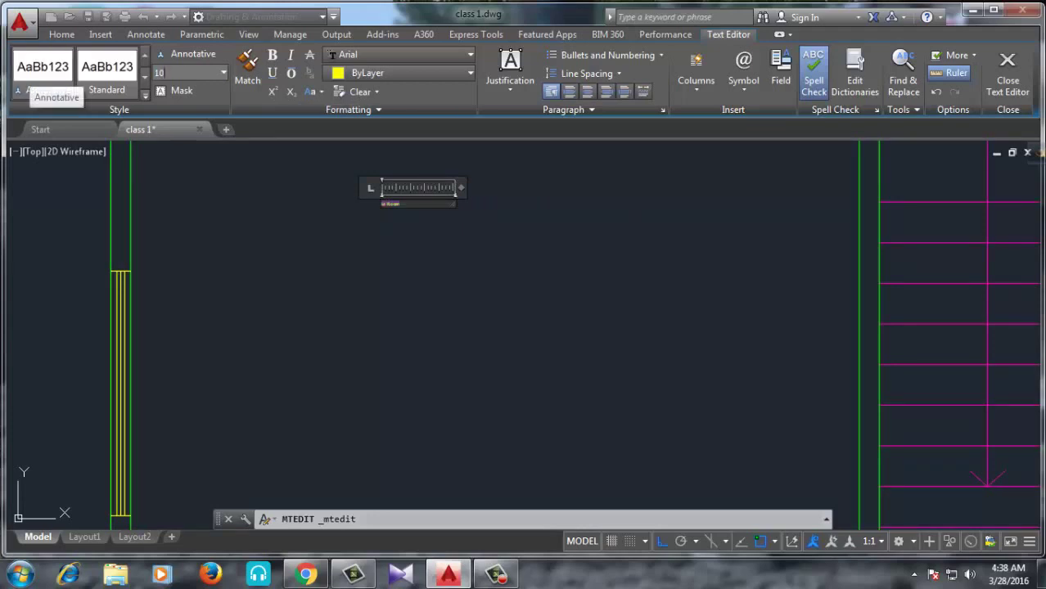
key("Return")
scroll(62, 159, "down", 5)
scroll(62, 159, "down", 2)
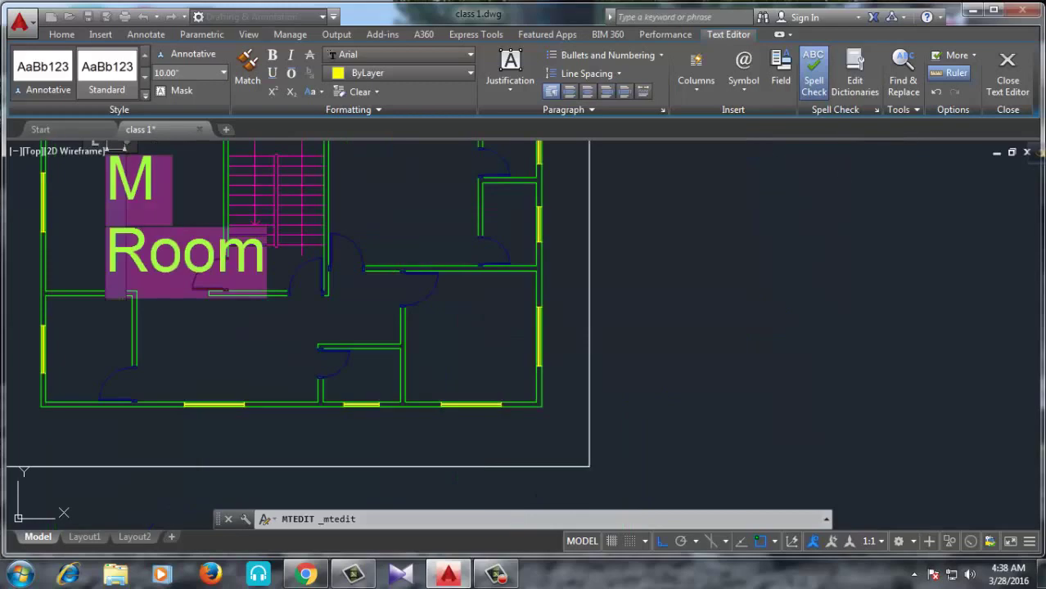
left_click(175, 217)
Step: Widen the box so M Room fits one line and set text height to 1'-6" (18)
scroll(175, 217, "down", 3)
scroll(144, 217, "up", 6)
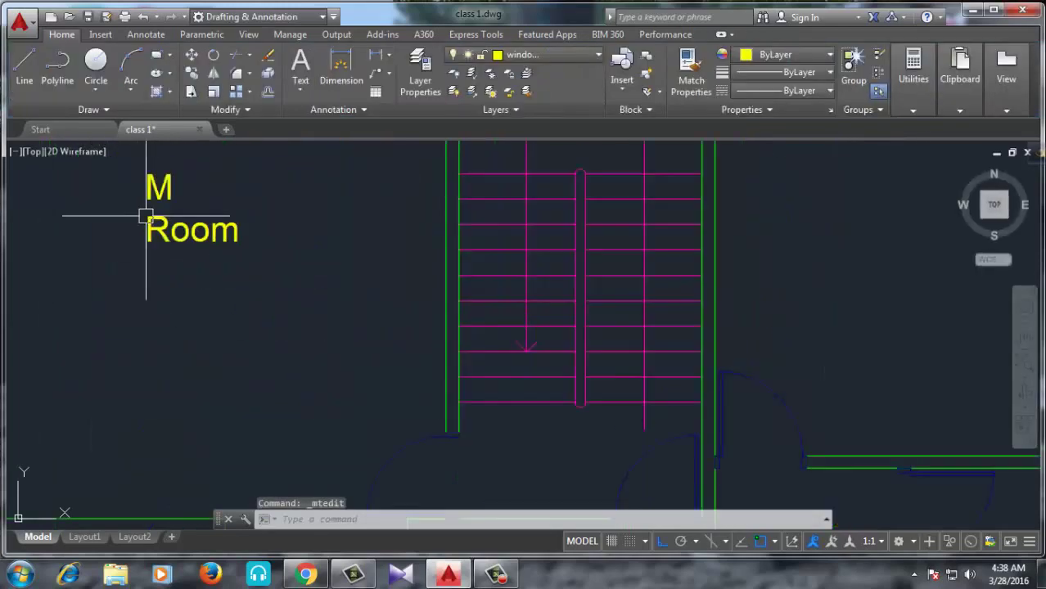
scroll(393, 327, "down", 3)
double_click(233, 239)
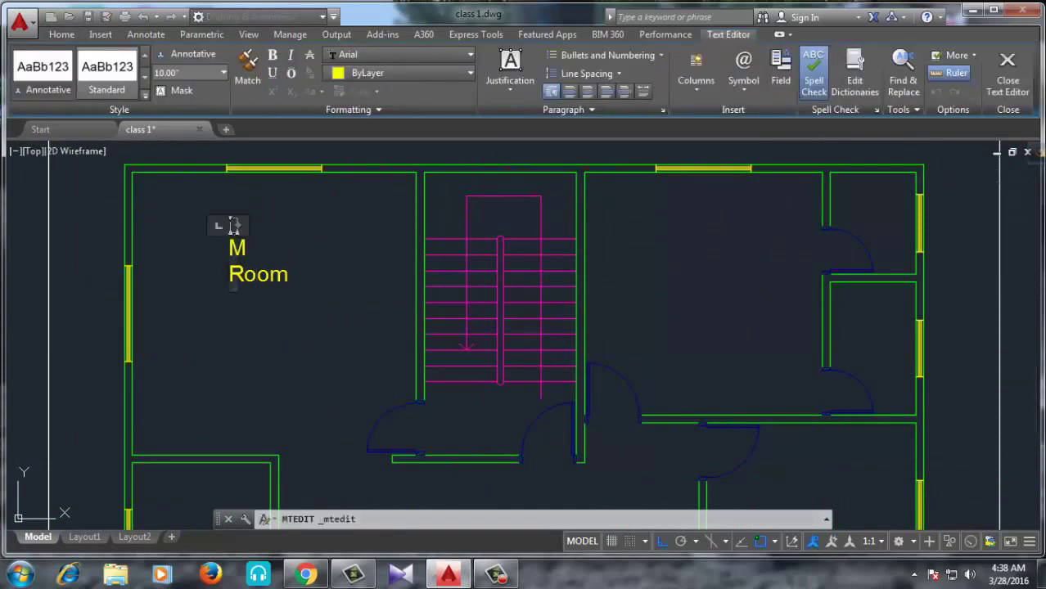
left_click_drag(234, 226, 376, 225)
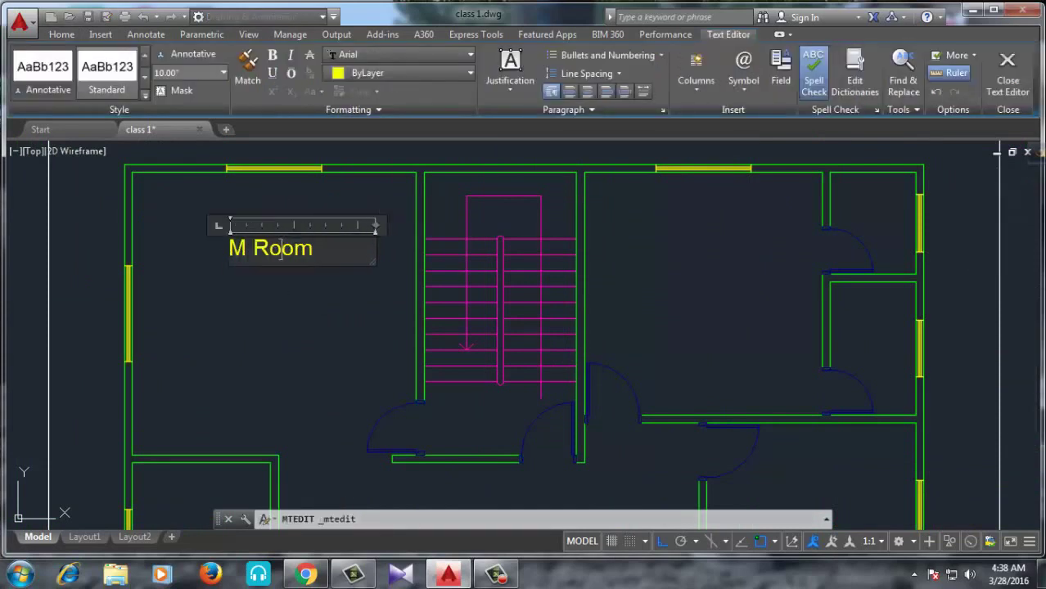
key("ctrl+a")
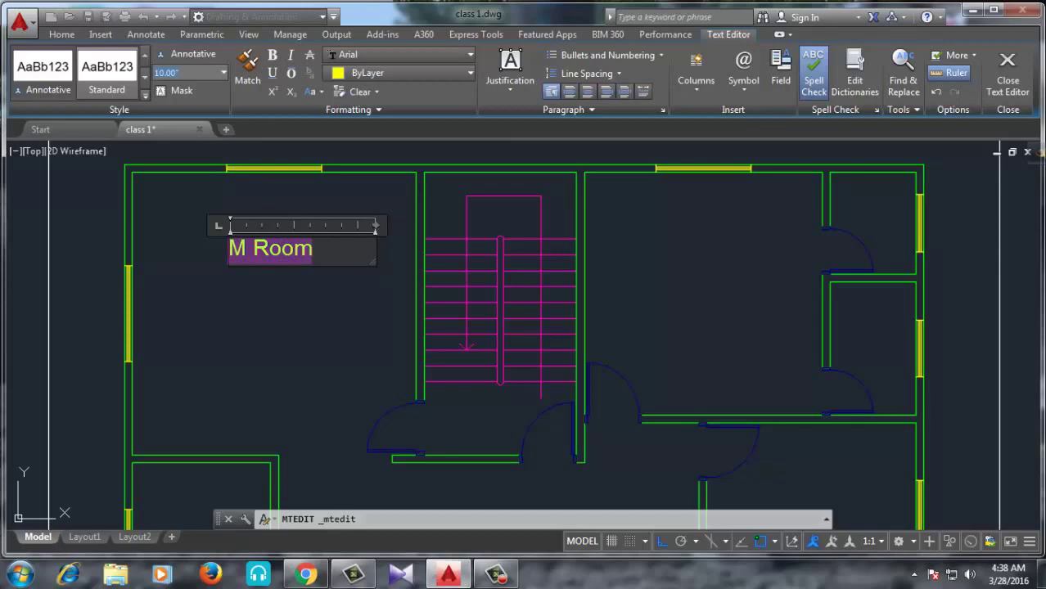
type("18")
key("Return")
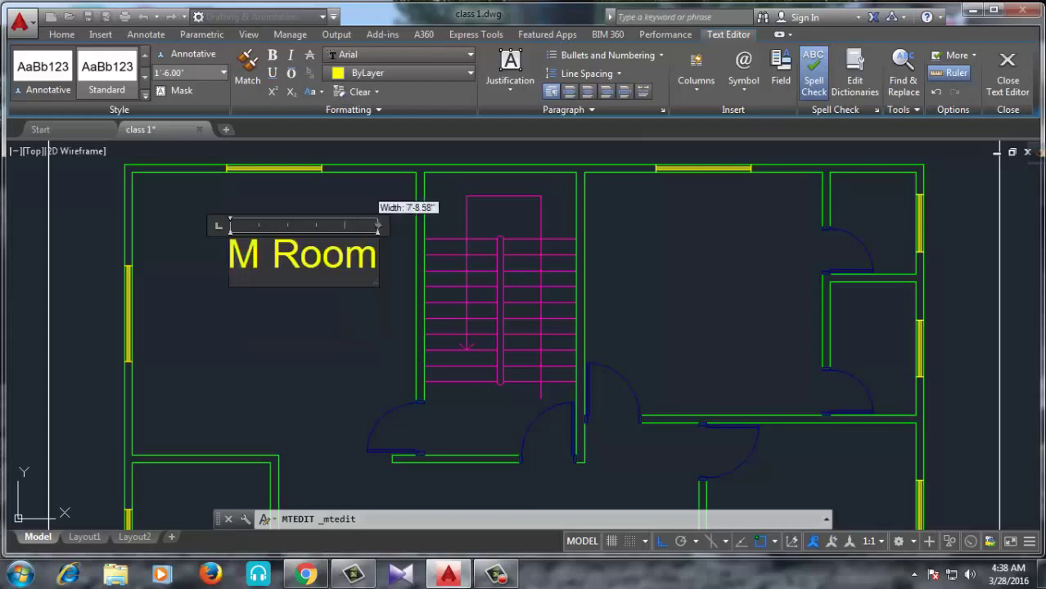
left_click_drag(374, 225, 364, 228)
left_click(323, 304)
Step: Move the M Room label further left inside the room
scroll(364, 244, "down", 2)
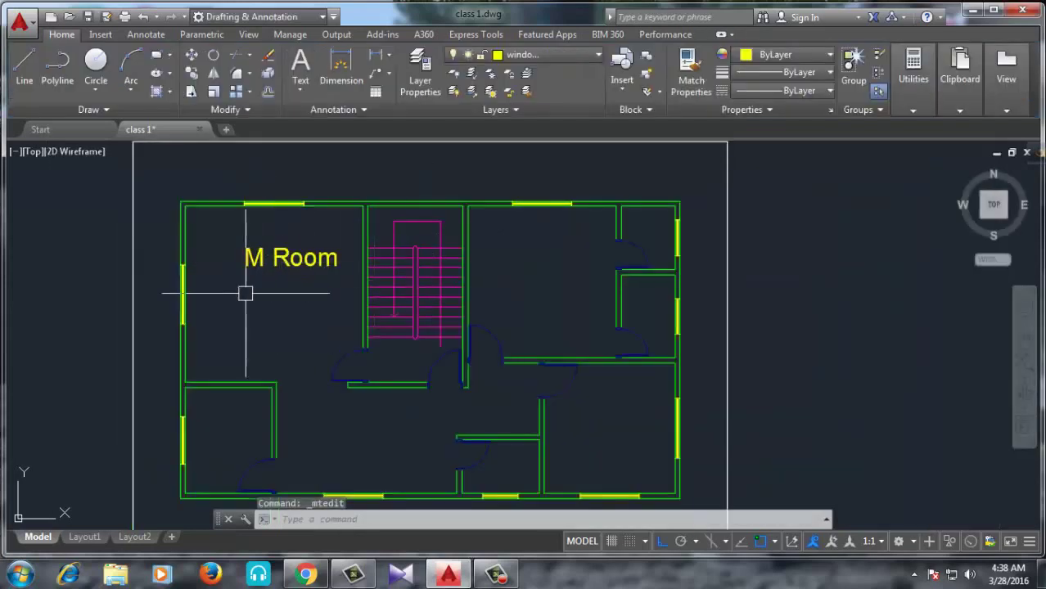
scroll(246, 292, "up", 2)
left_click(385, 233)
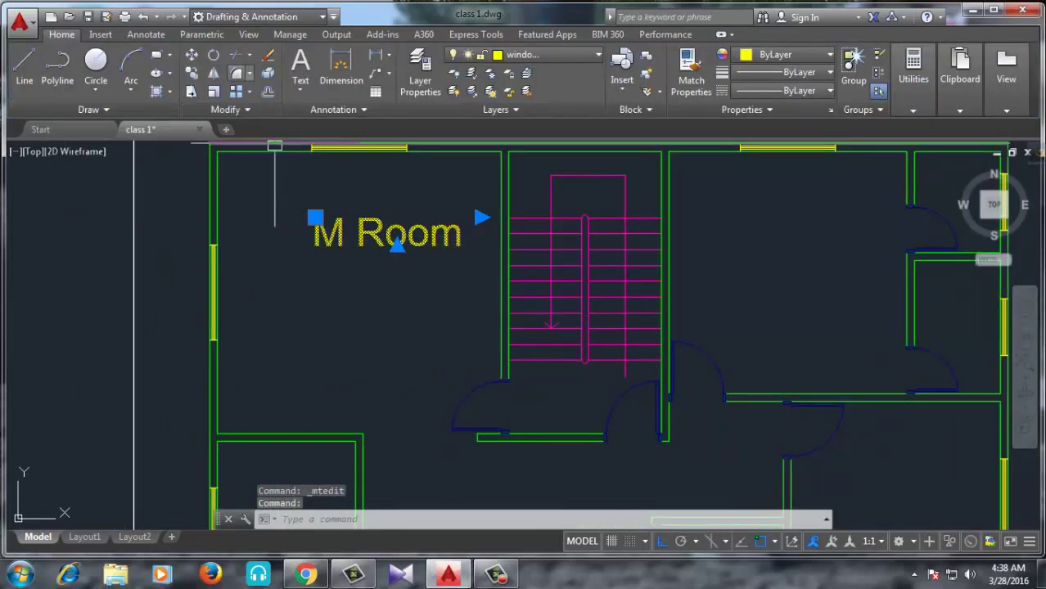
left_click(191, 55)
left_click(399, 236)
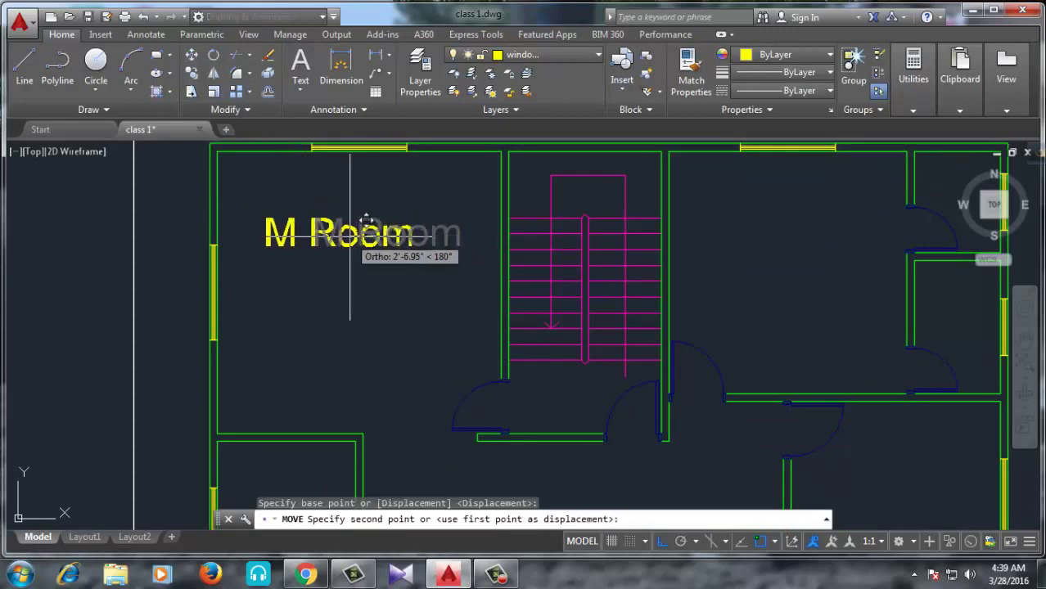
left_click(350, 234)
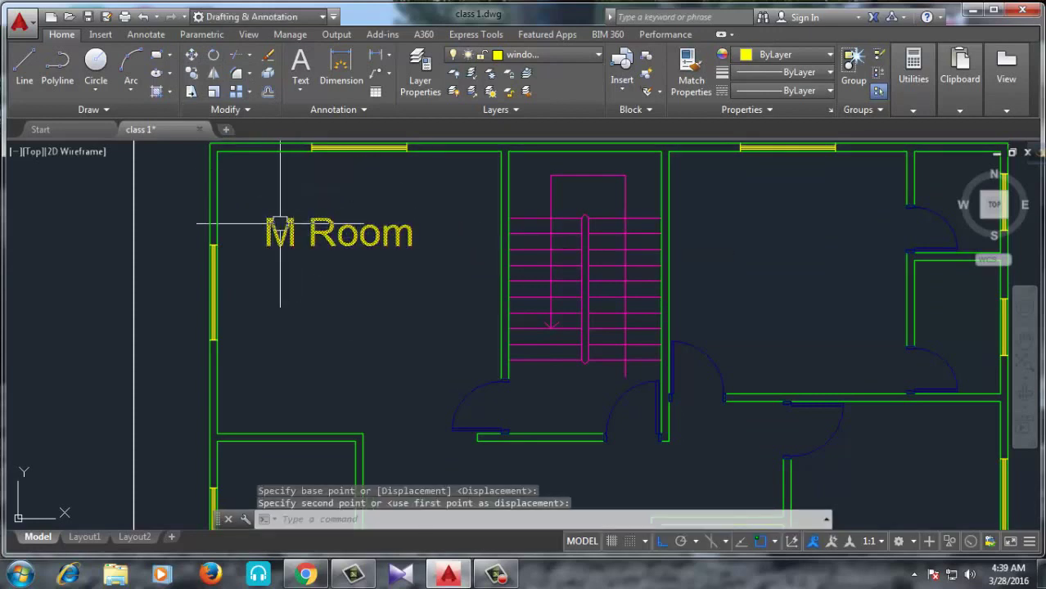
Step: Add a 14'-11.00" linear dimension (DLI) along the room's top wall
type("dli")
key("Return")
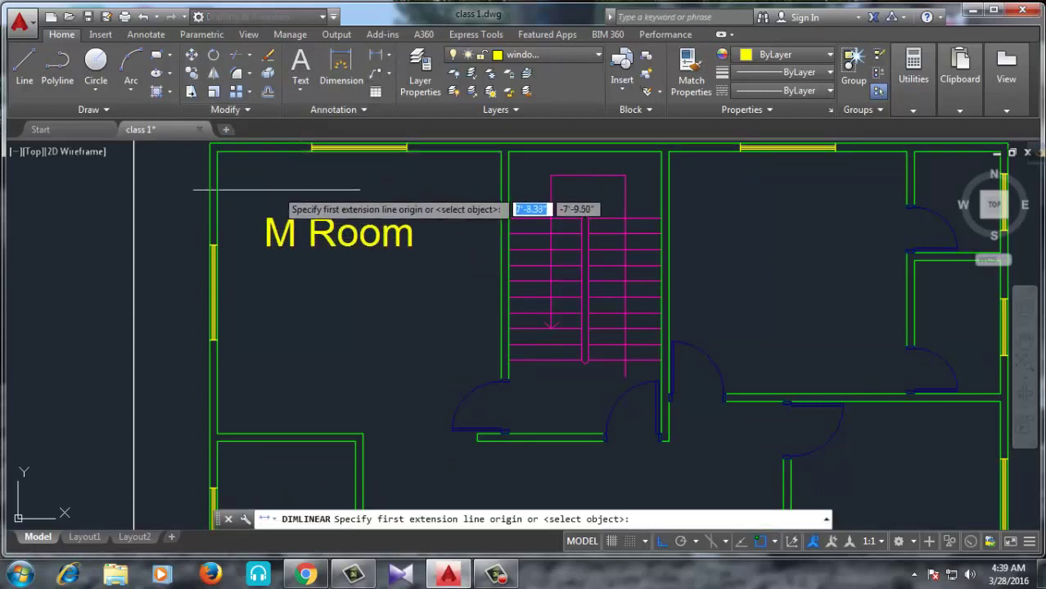
key("Return")
left_click(282, 152)
left_click(291, 171)
scroll(292, 175, "up", 2)
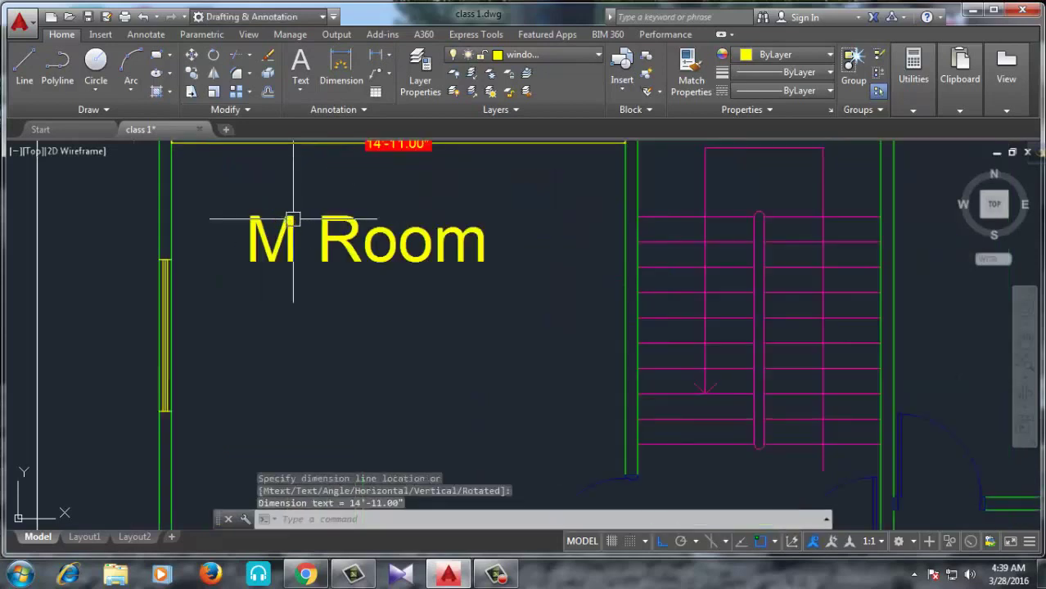
scroll(327, 303, "down", 2)
scroll(328, 262, "up", 1)
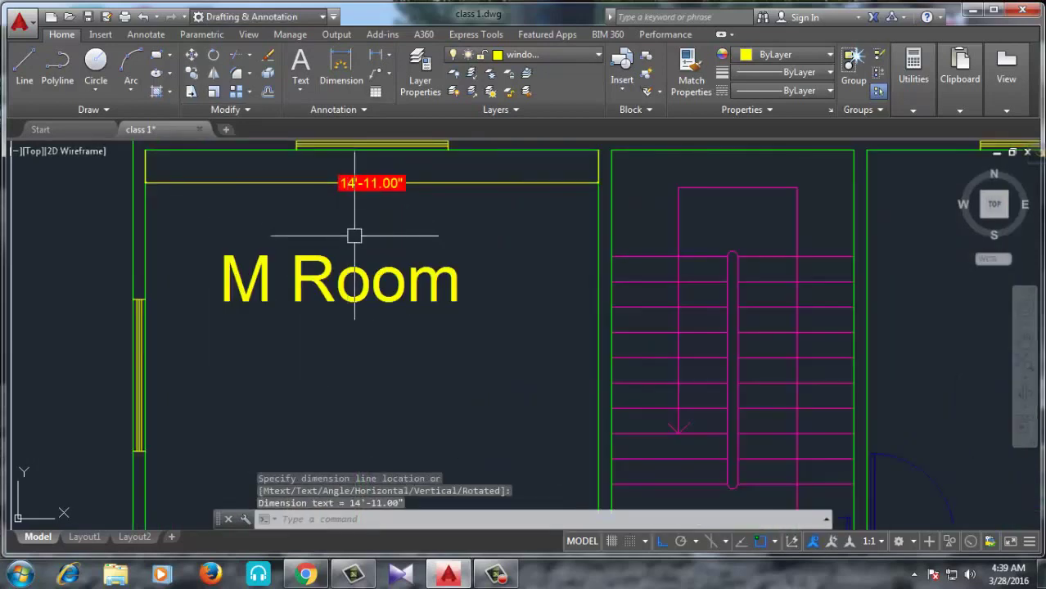
scroll(327, 303, "down", 1)
middle_click_drag(326, 304, 310, 244)
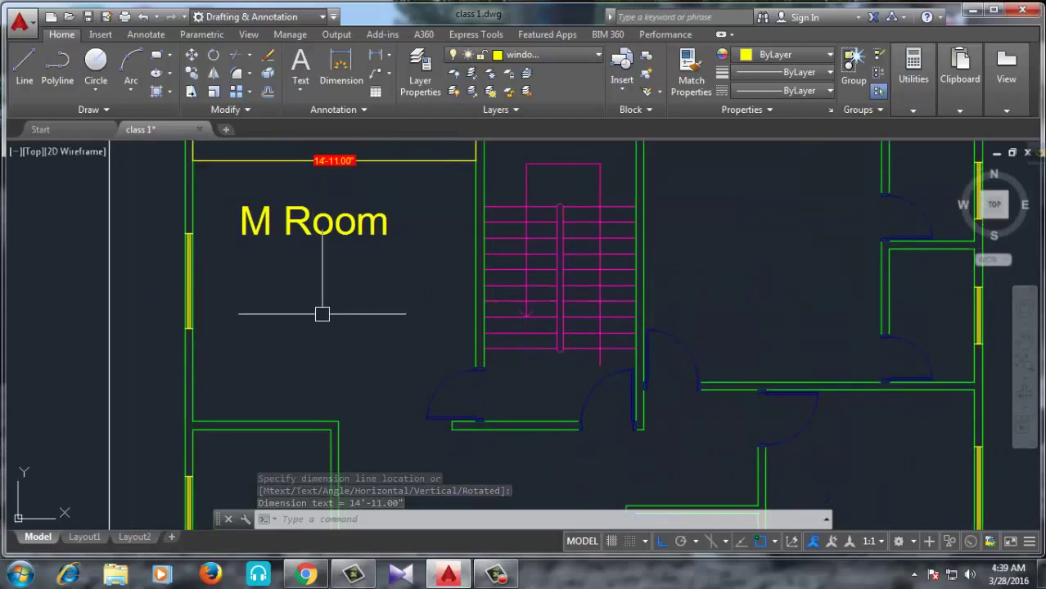
Step: Add a 14'-10.00" linear dimension along the room's left wall
key("Return")
key("Return")
left_click(189, 381)
left_click(228, 327)
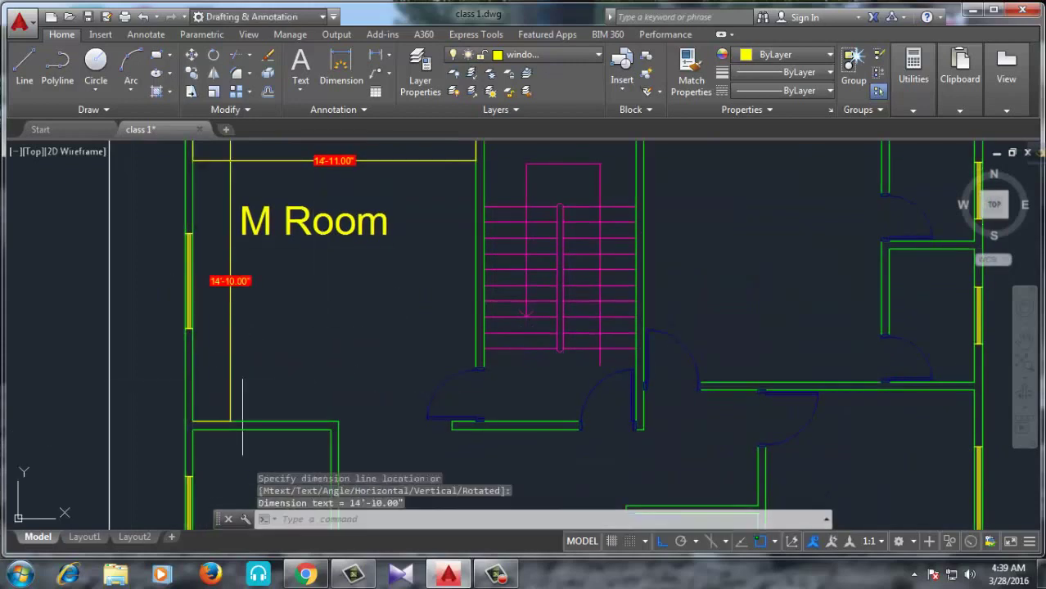
scroll(268, 312, "up", 2)
middle_click_drag(269, 312, 315, 315)
scroll(293, 366, "up", 2)
scroll(293, 366, "down", 1)
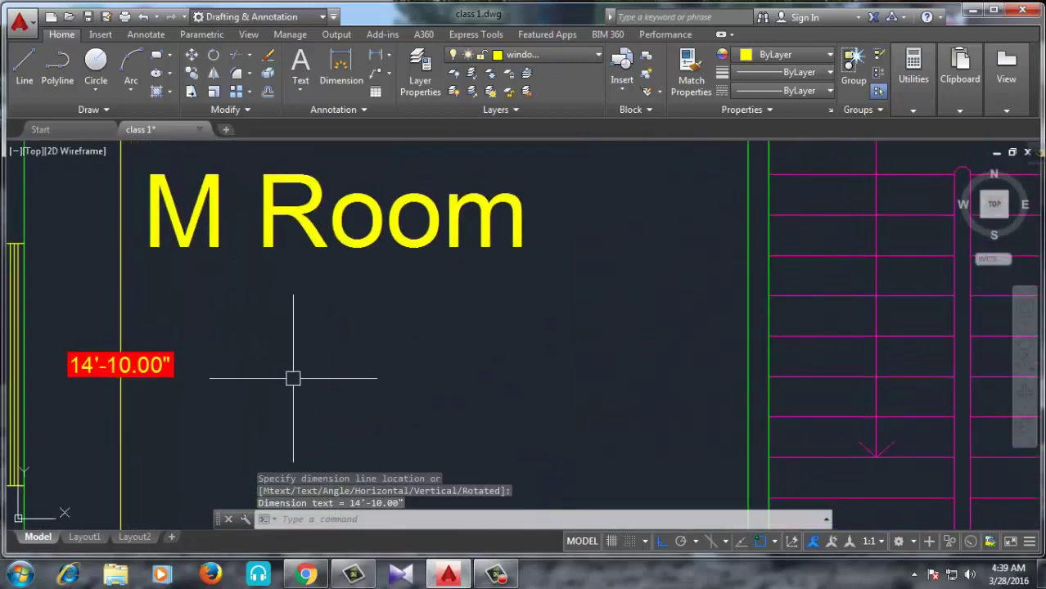
scroll(303, 392, "down", 1)
scroll(350, 249, "down", 2)
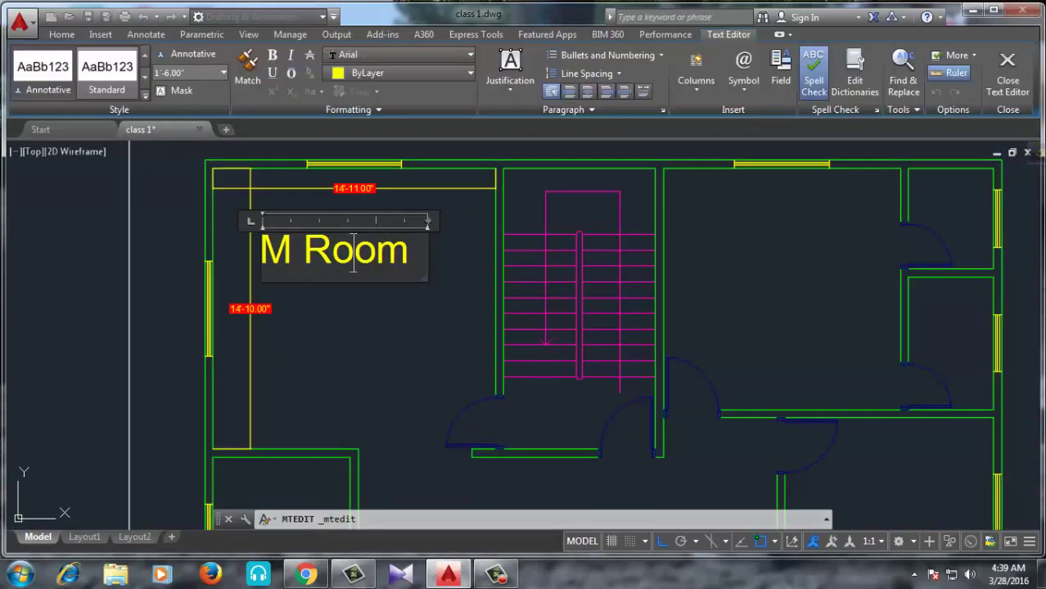
Step: Type a second line reading 14'-11x14'-10 under M Room, widening the box to fit
key("Return")
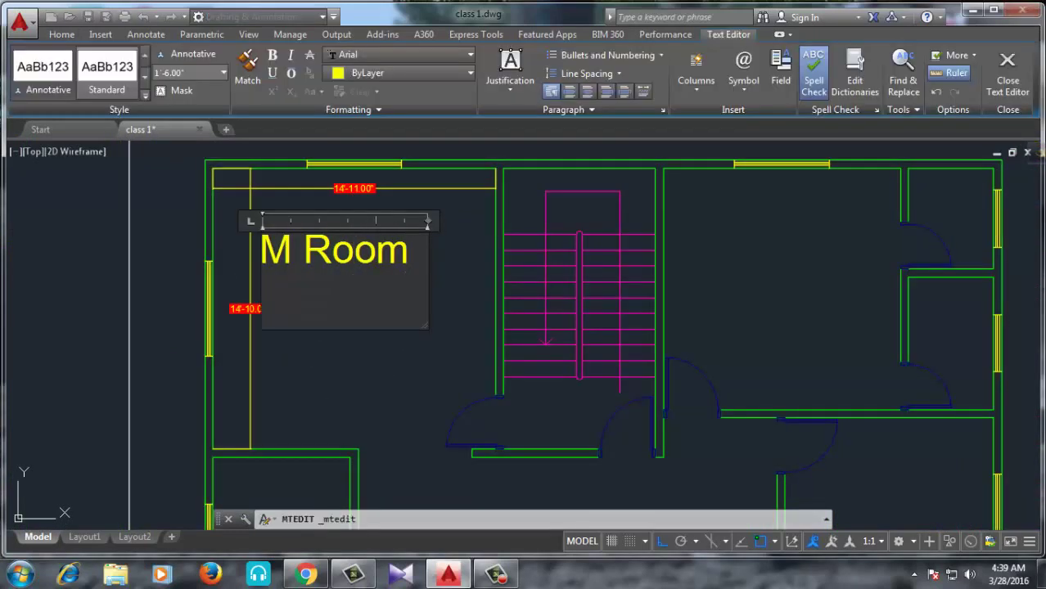
type("14'")
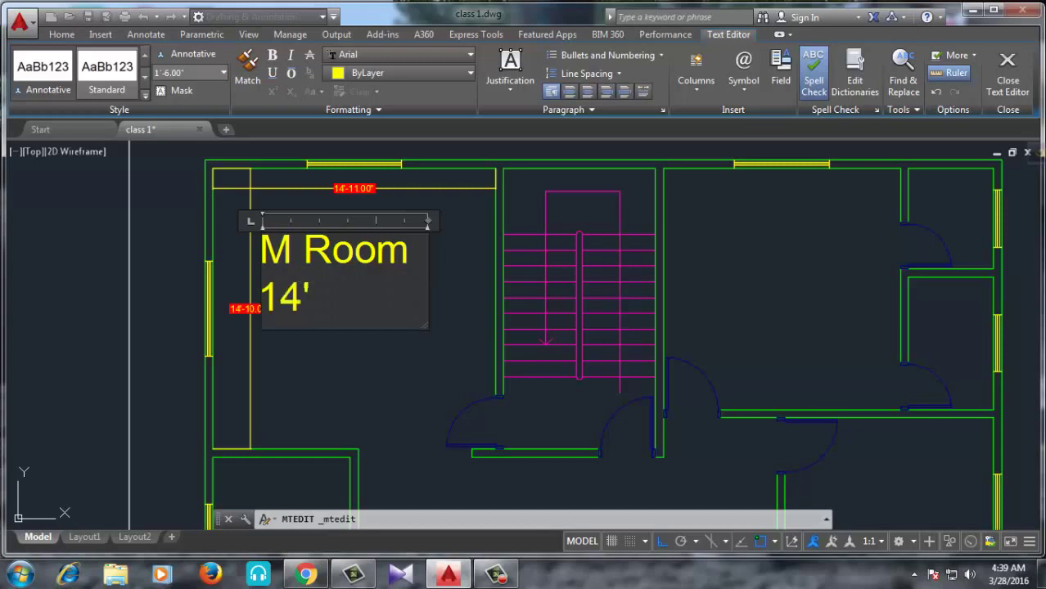
type("-")
type("0")
type("x")
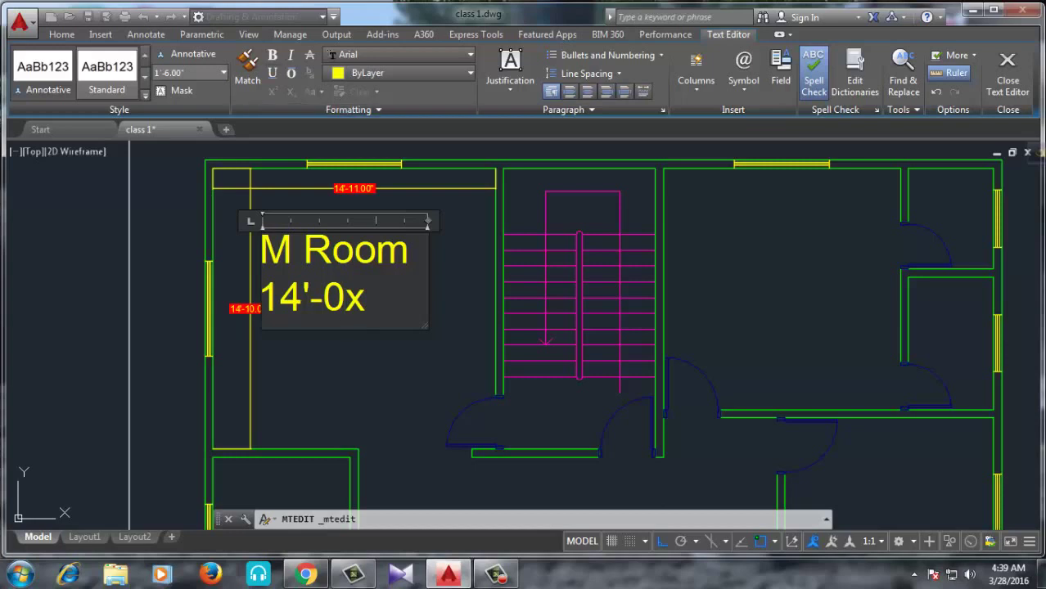
key("BackSpace")
type("11")
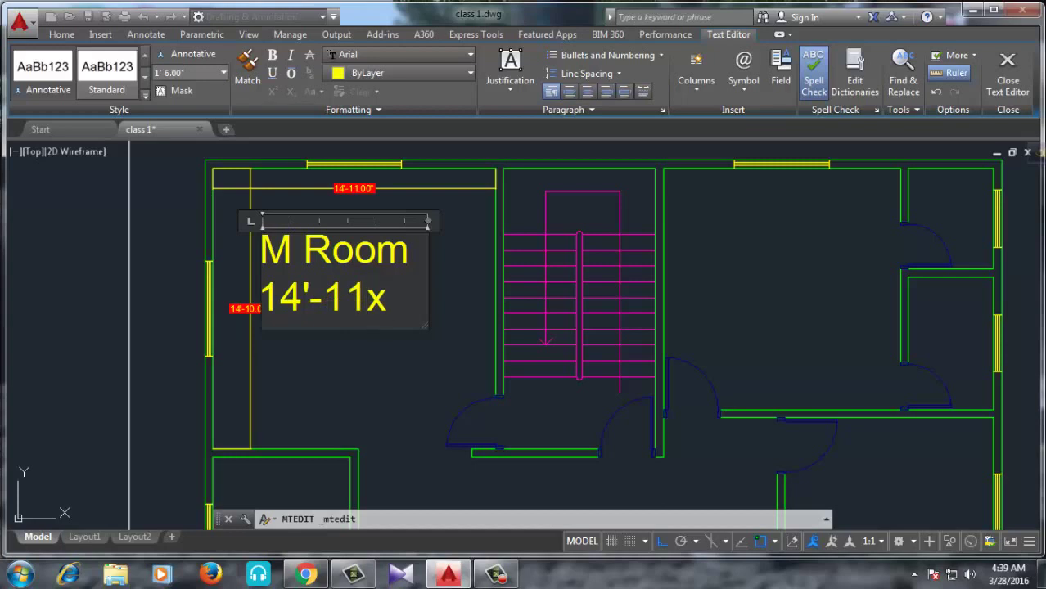
left_click_drag(427, 220, 488, 220)
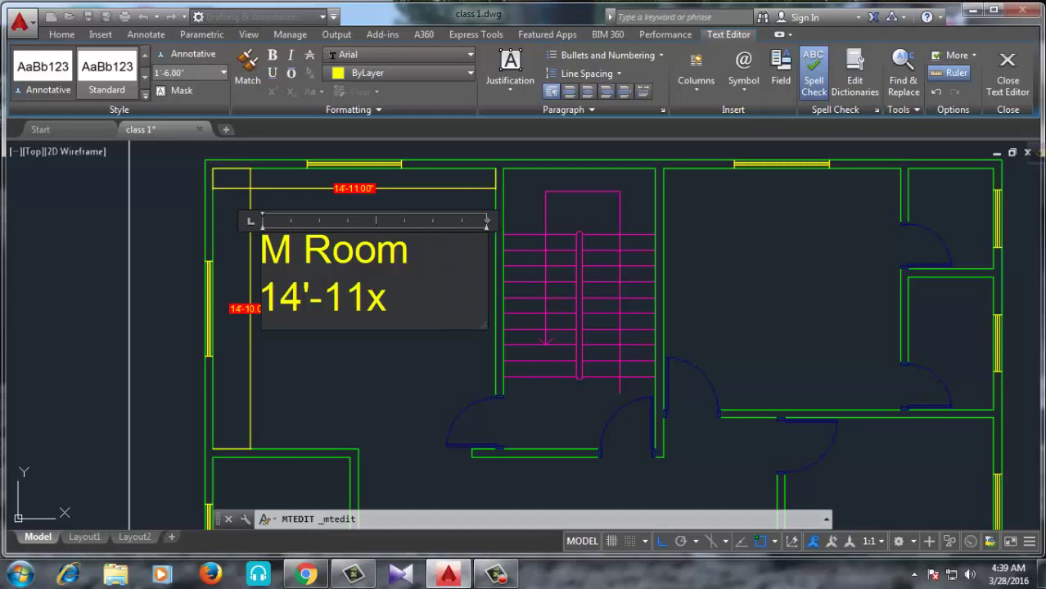
type("14")
type("'-140")
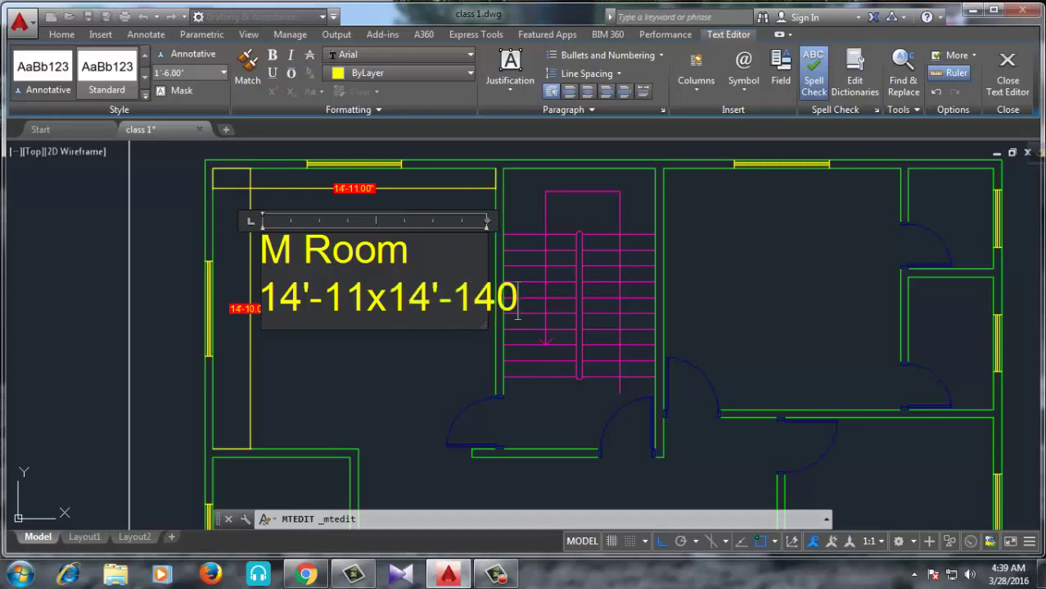
key("BackSpace")
key("BackSpace")
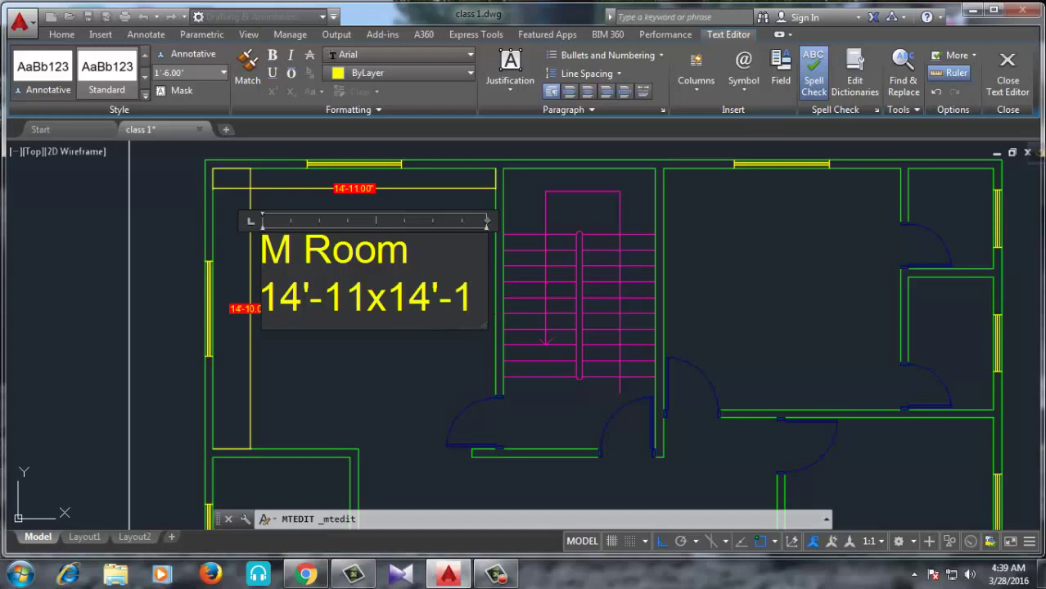
type("0")
left_click(408, 362)
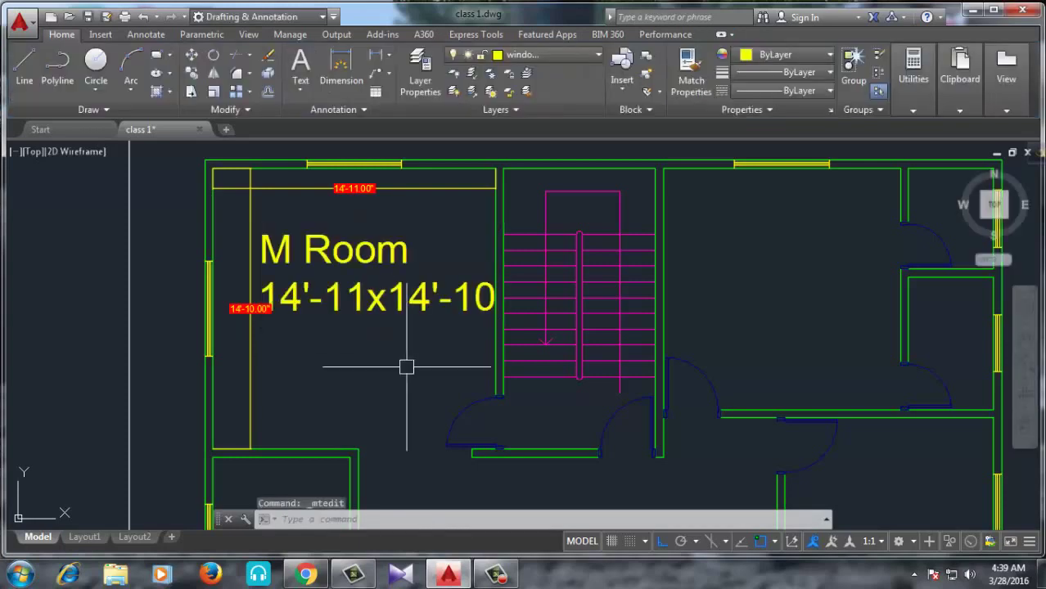
Step: Set the whole M Room label, both lines, to Center paragraph alignment
double_click(378, 255)
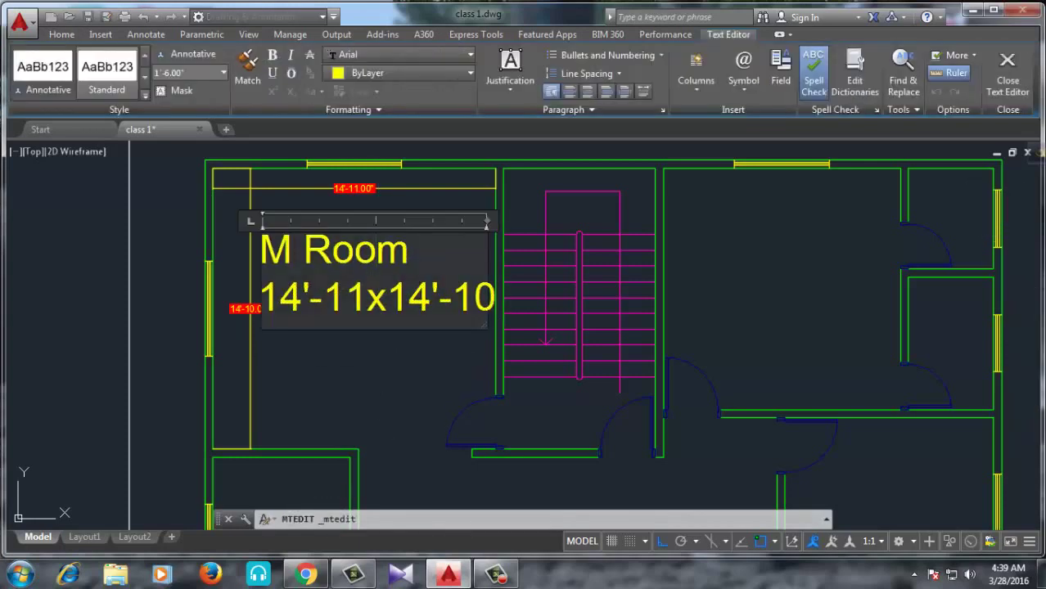
key("ctrl+a")
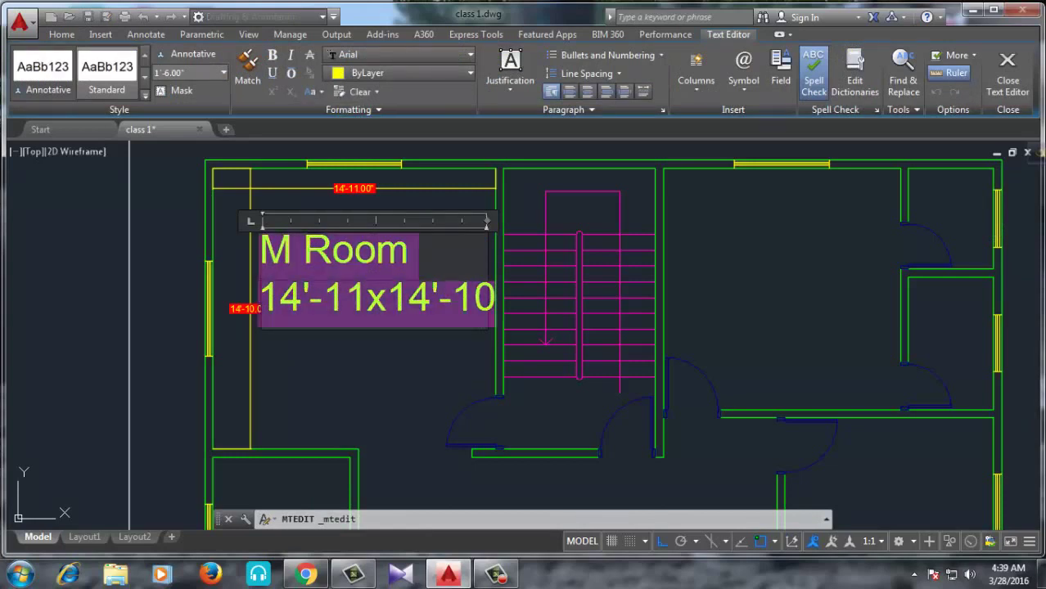
left_click(587, 90)
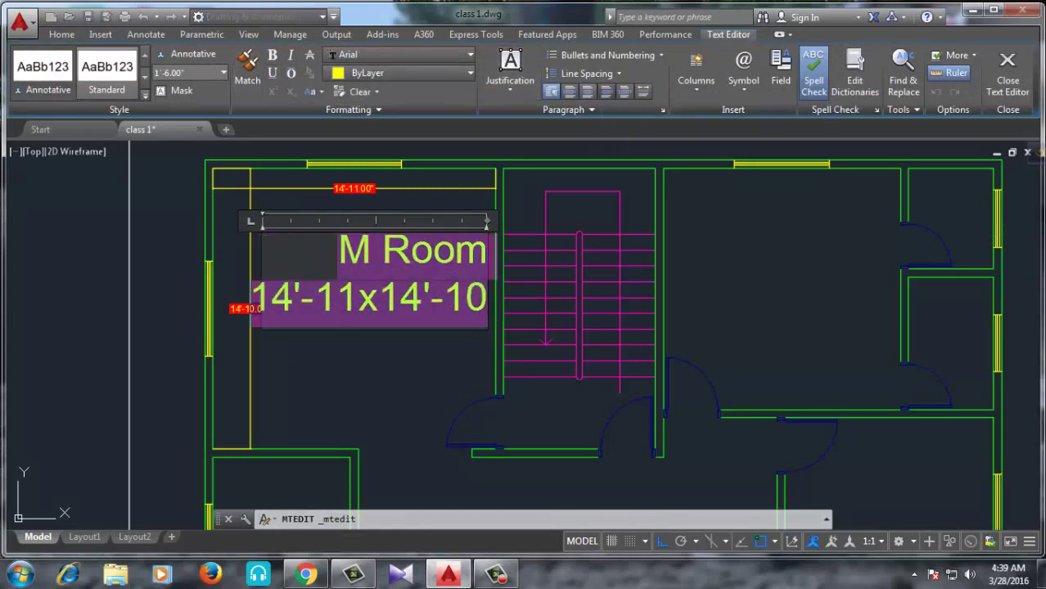
left_click(587, 91)
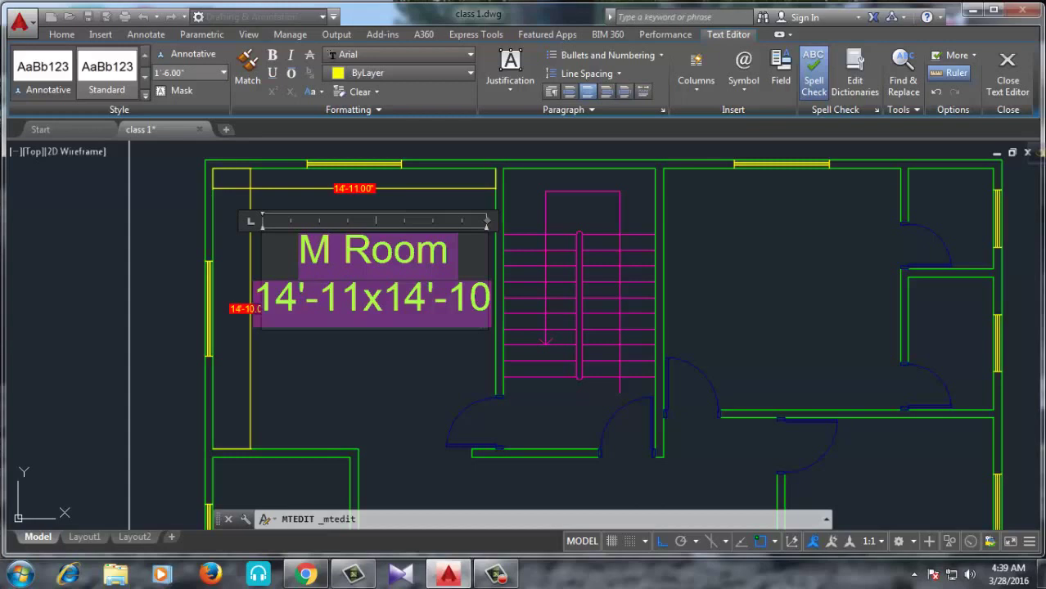
left_click(402, 345)
left_click(240, 318)
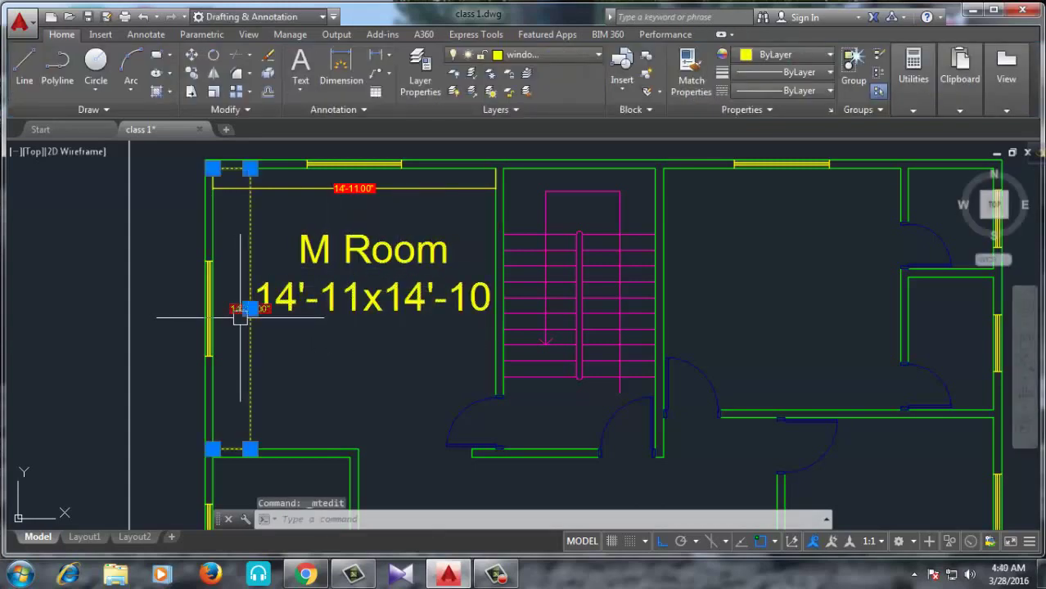